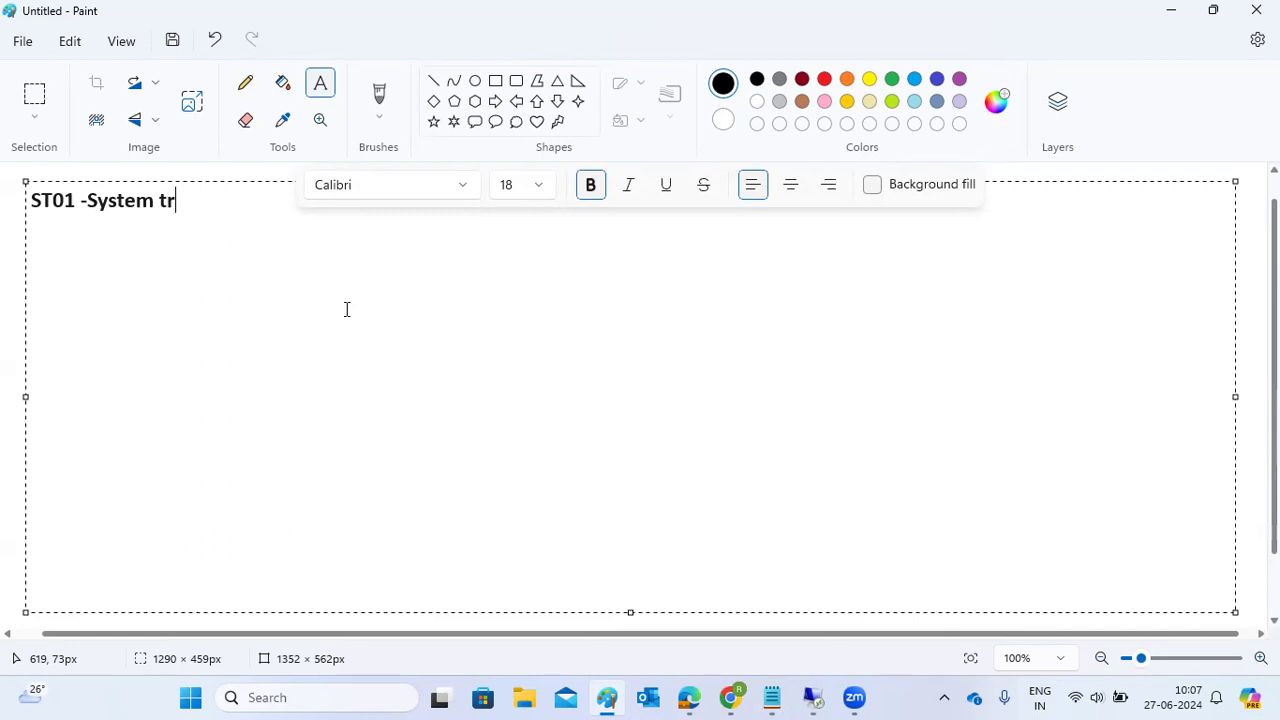
Step: Add the line 'ST02-Tunesummary', removing the stray m from 'Tunemsummary'
key("Return")
type("ST0")
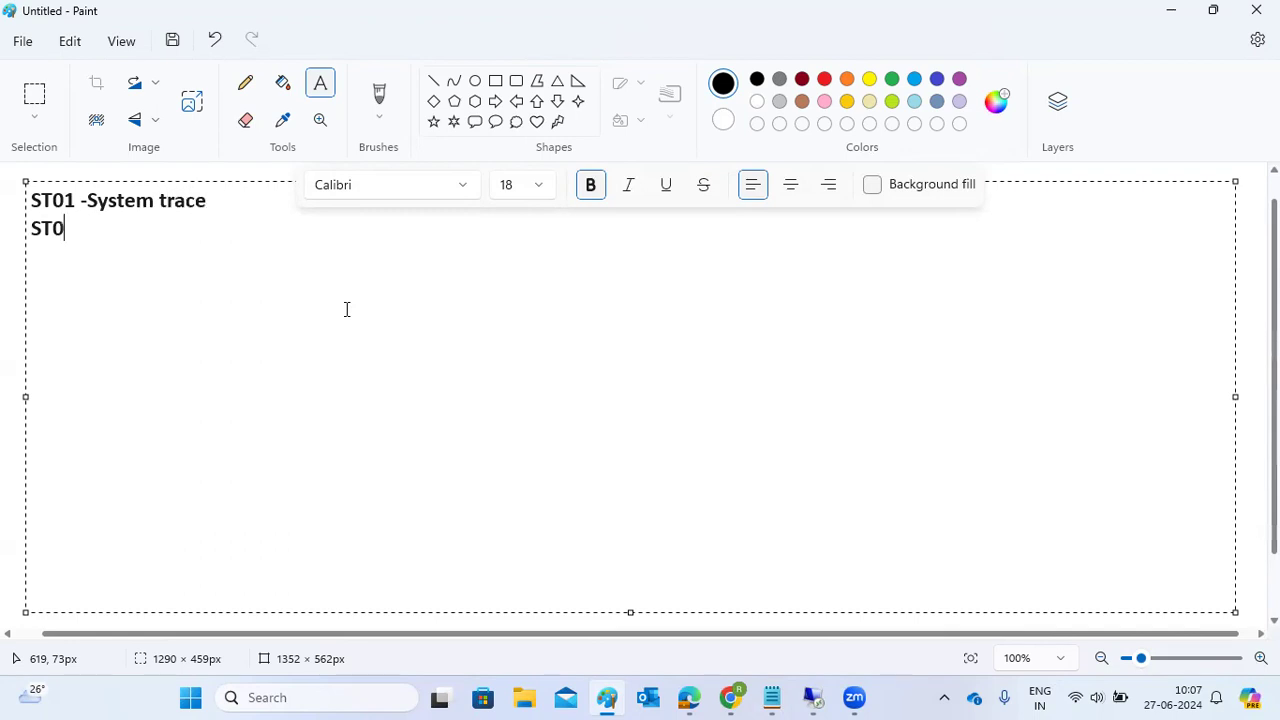
type("2-Tunemsummary")
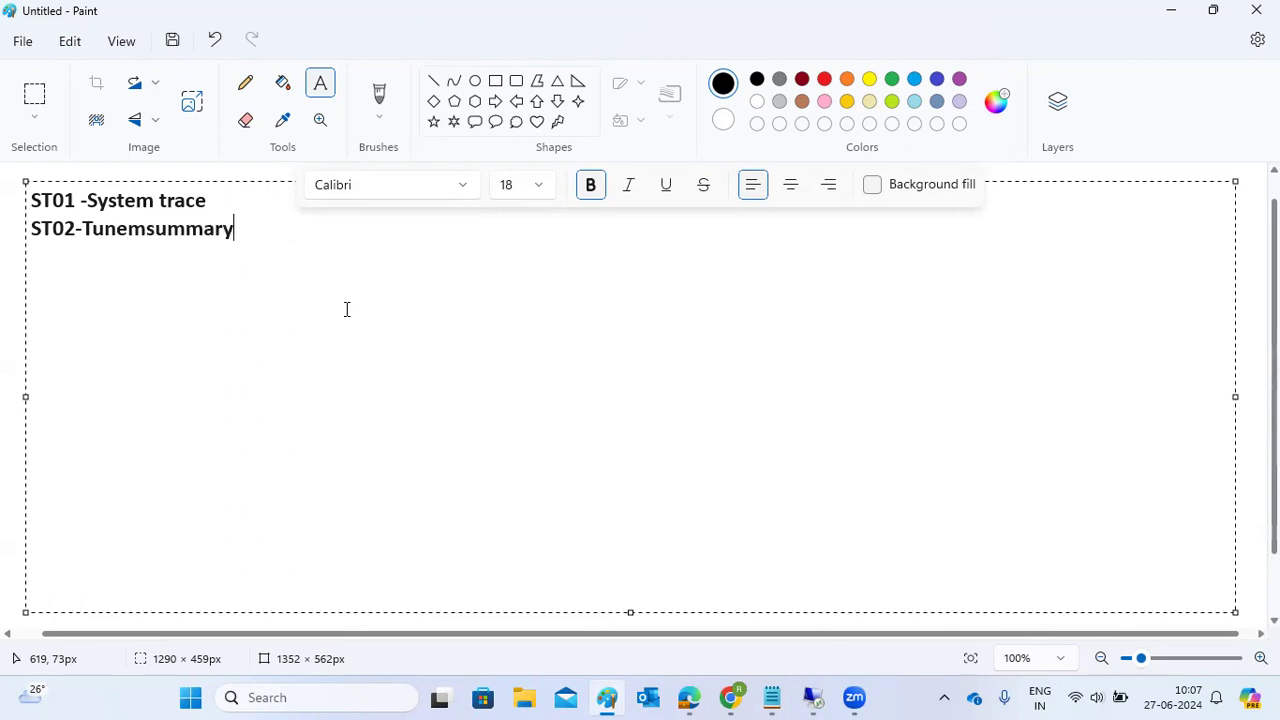
key("Return")
left_click(146, 232)
key("BackSpace")
left_click(222, 237)
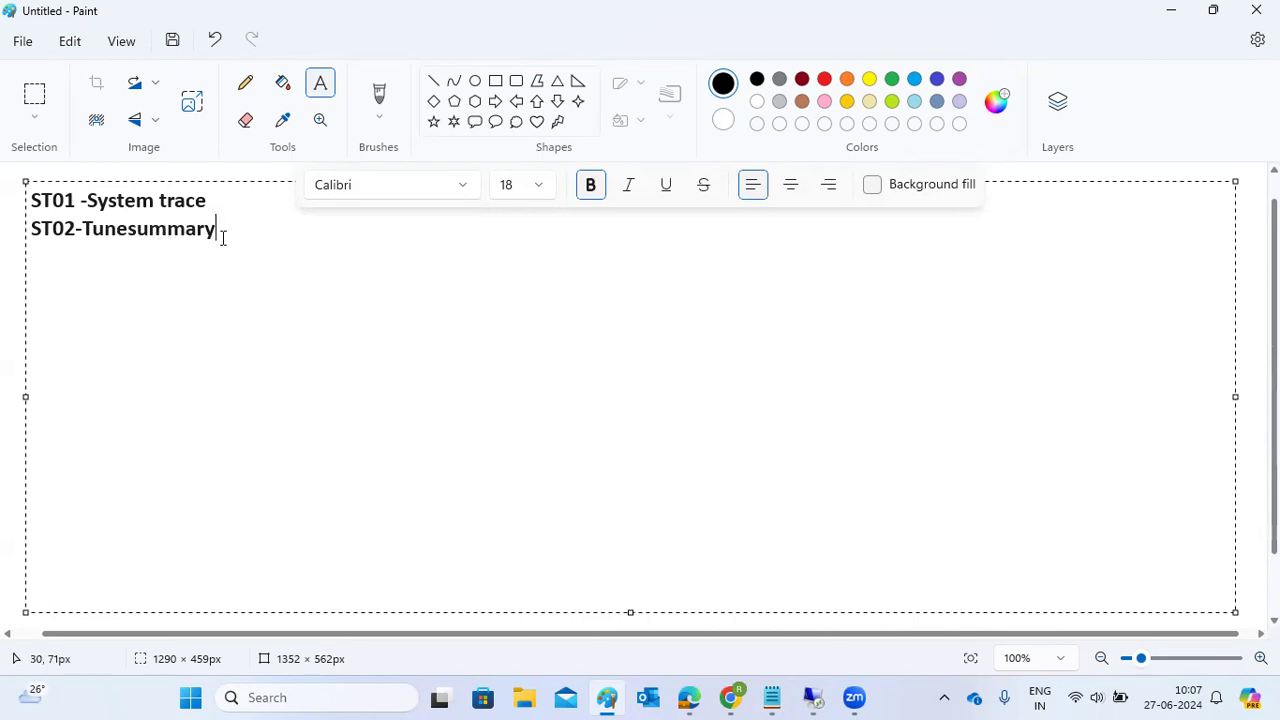
Step: Add lines 'ST03/ST03n - workload analysis' and 'DBACOCKPIT ===ST04,Db01,Db02,Db13,Db12,'
key("Return")
type("ST03/ST0")
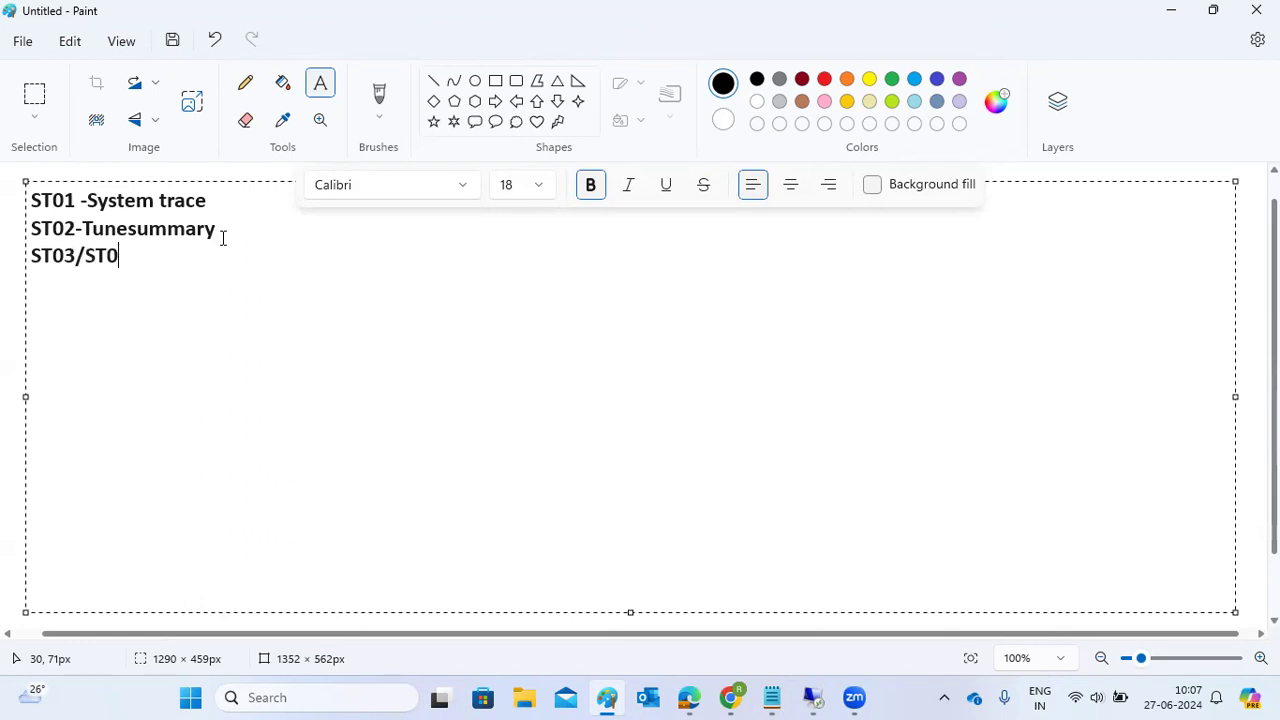
type("3n - workload analysis")
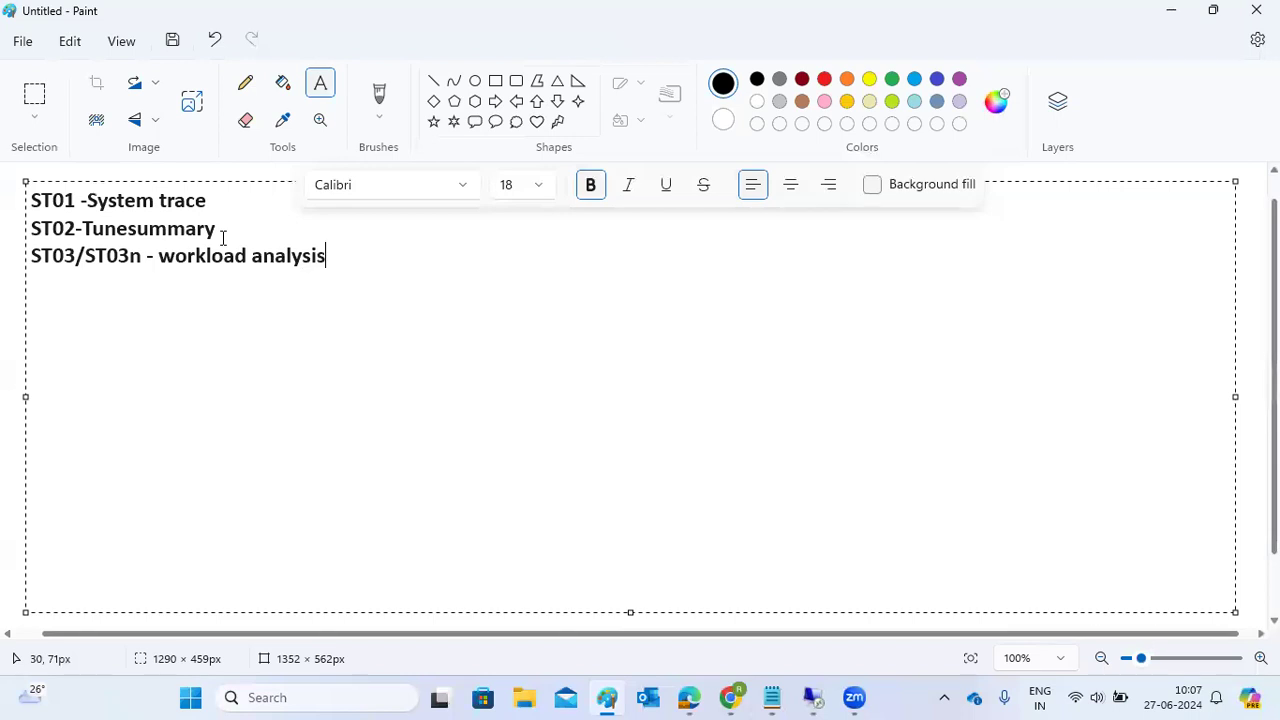
key("Return")
type("DBACOCKPIT ")
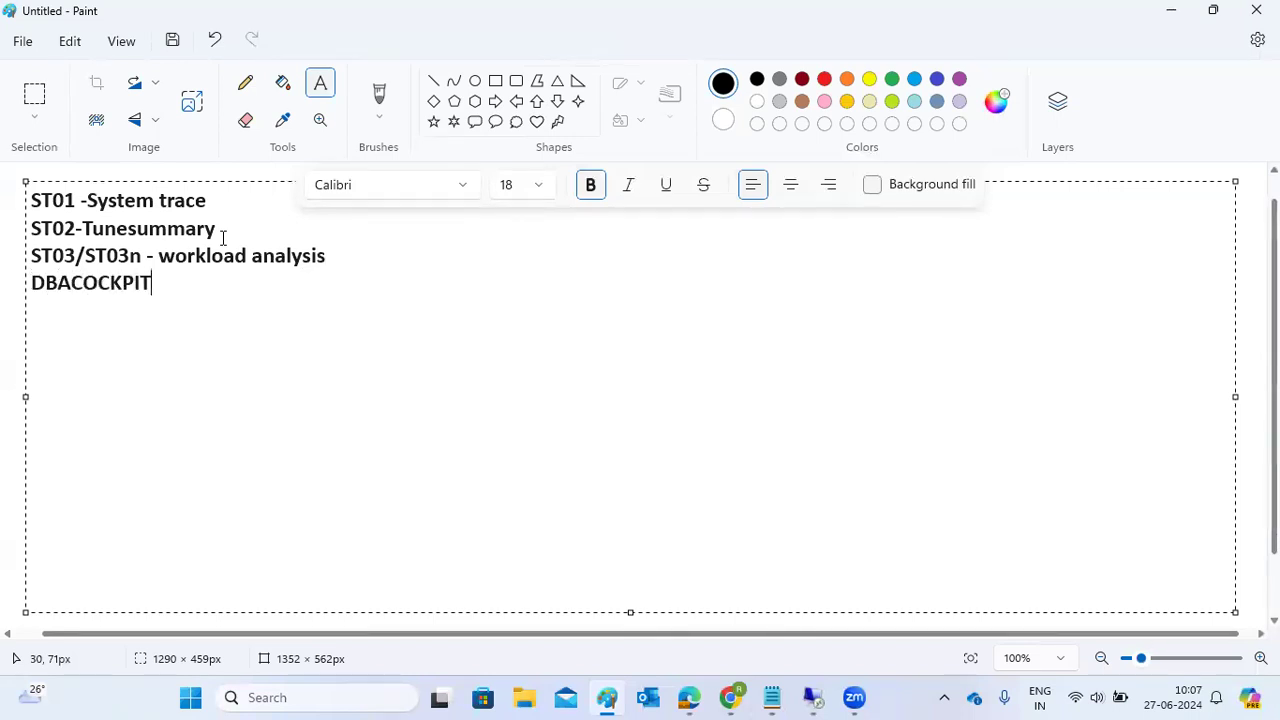
type("===ST04,")
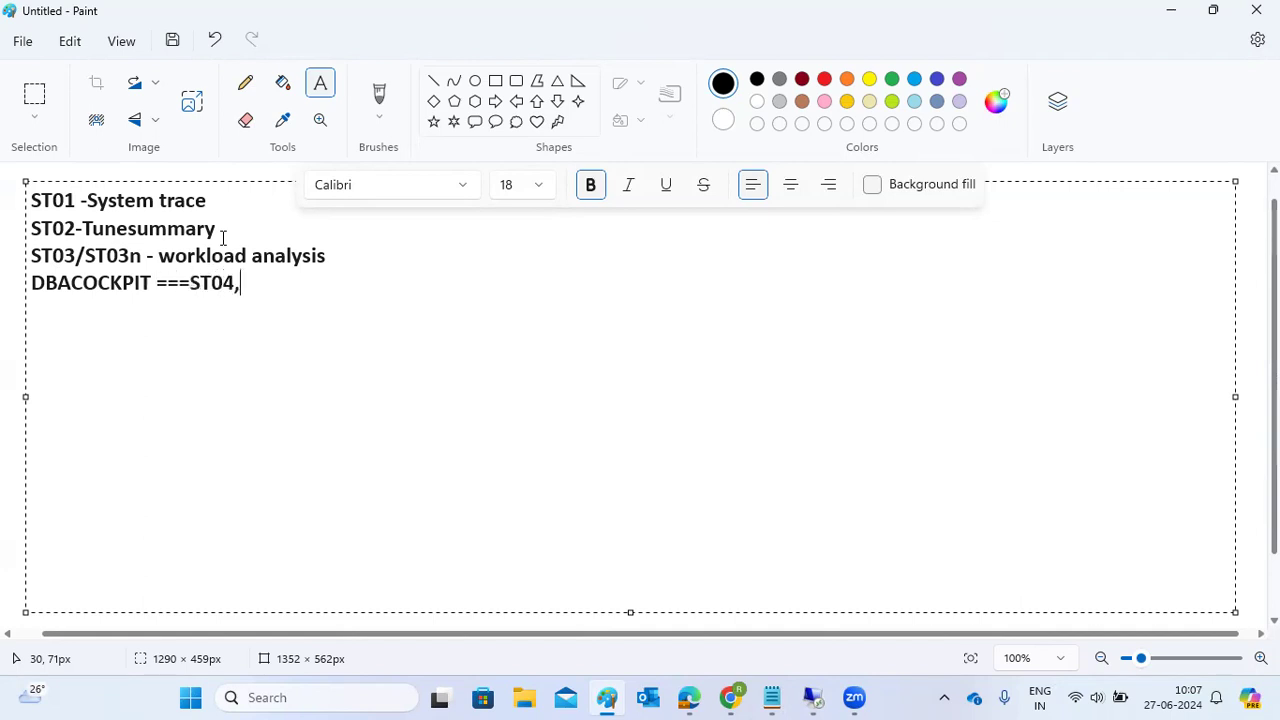
type("S")
key("BackSpace")
type("Db01,Db02,D")
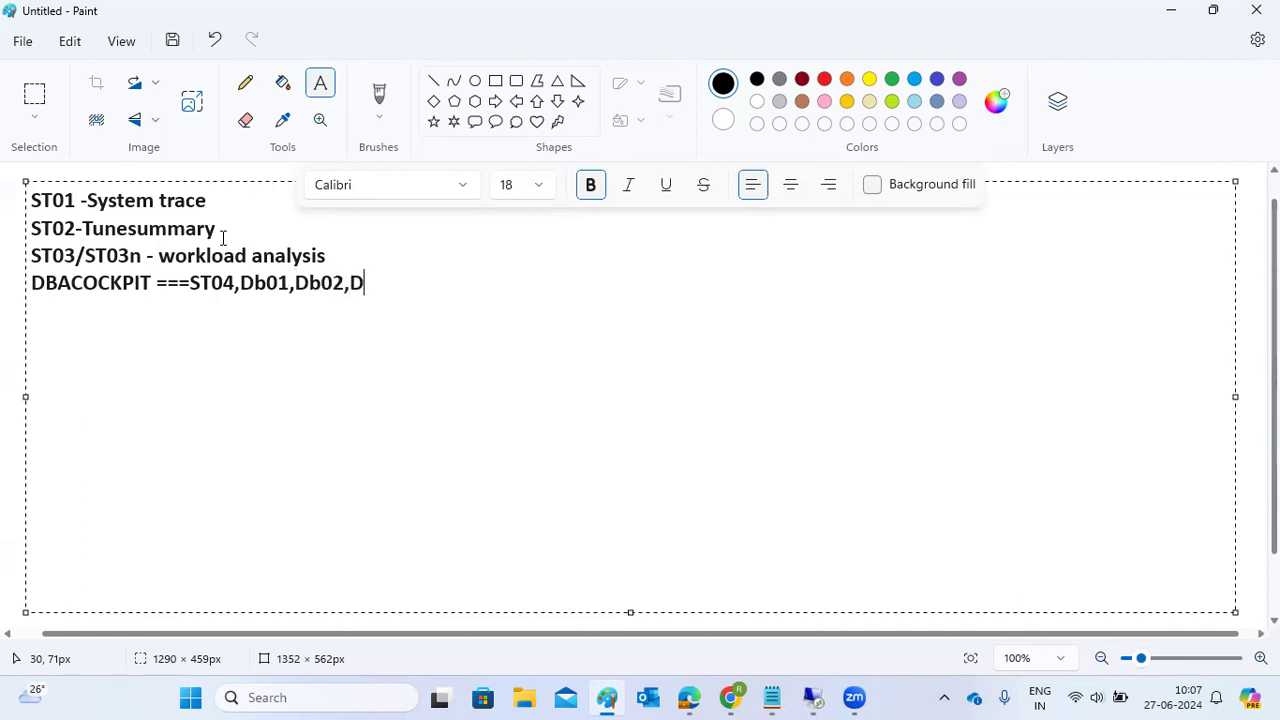
type("b13,Db12,")
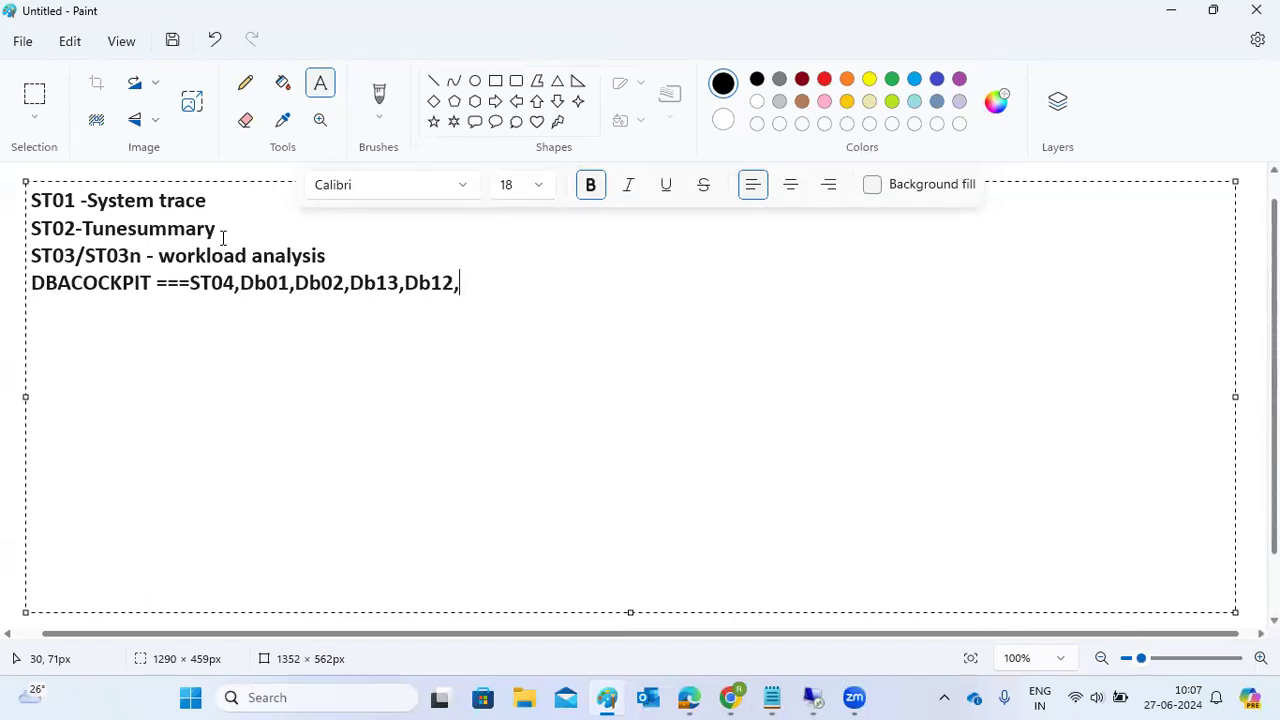
Step: Add the line 'ST05- performance trace -SQL...' below the DBACOCKPIT note
left_click_drag(31, 282, 145, 283)
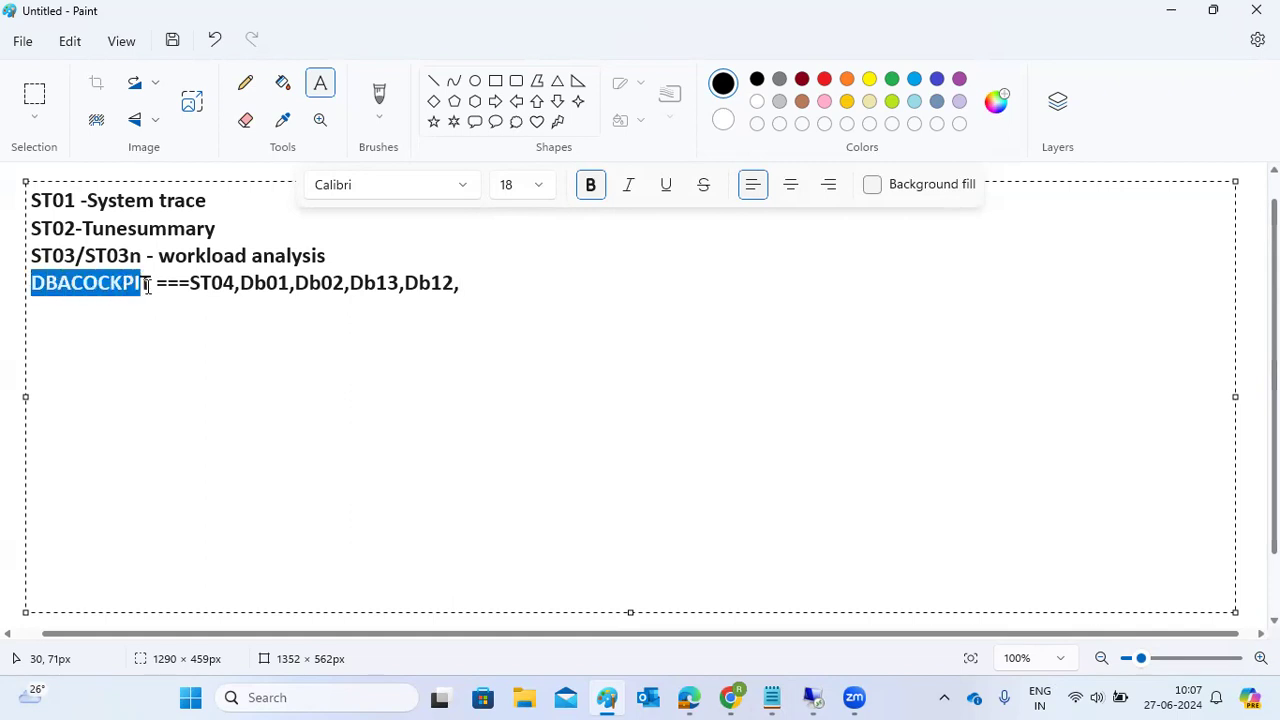
left_click(501, 287)
key("Return")
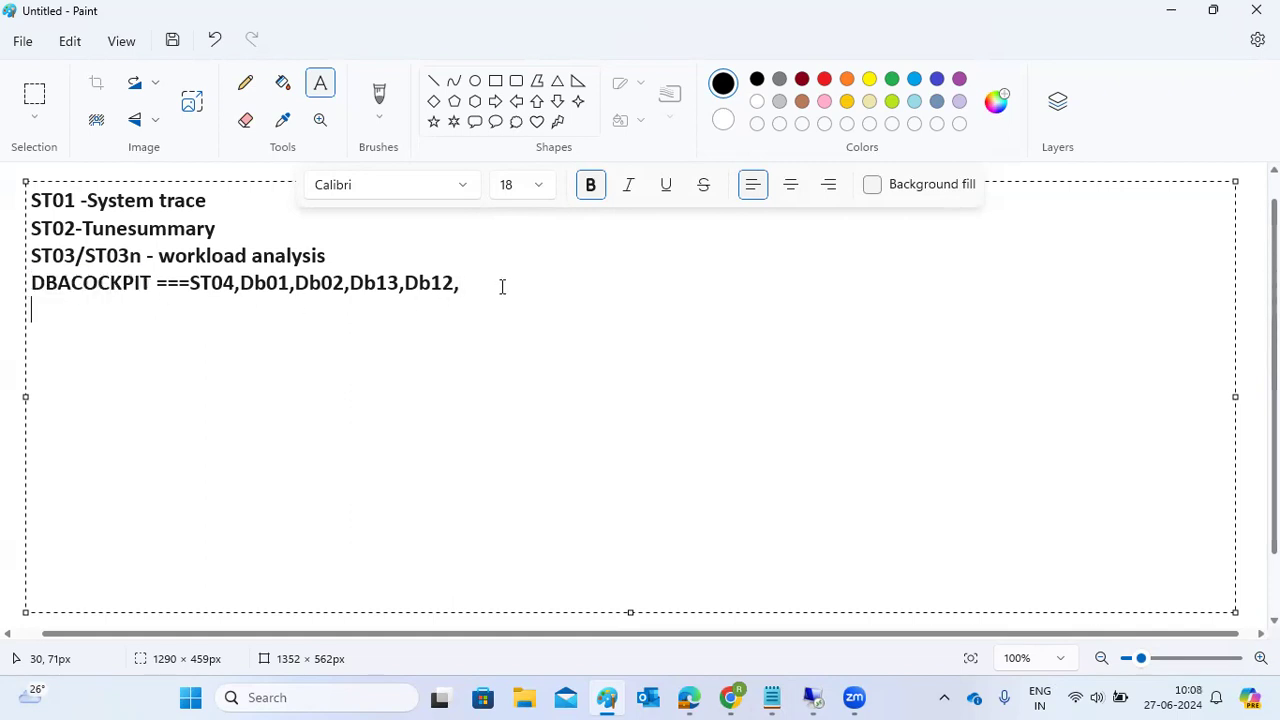
type("ST05- pe")
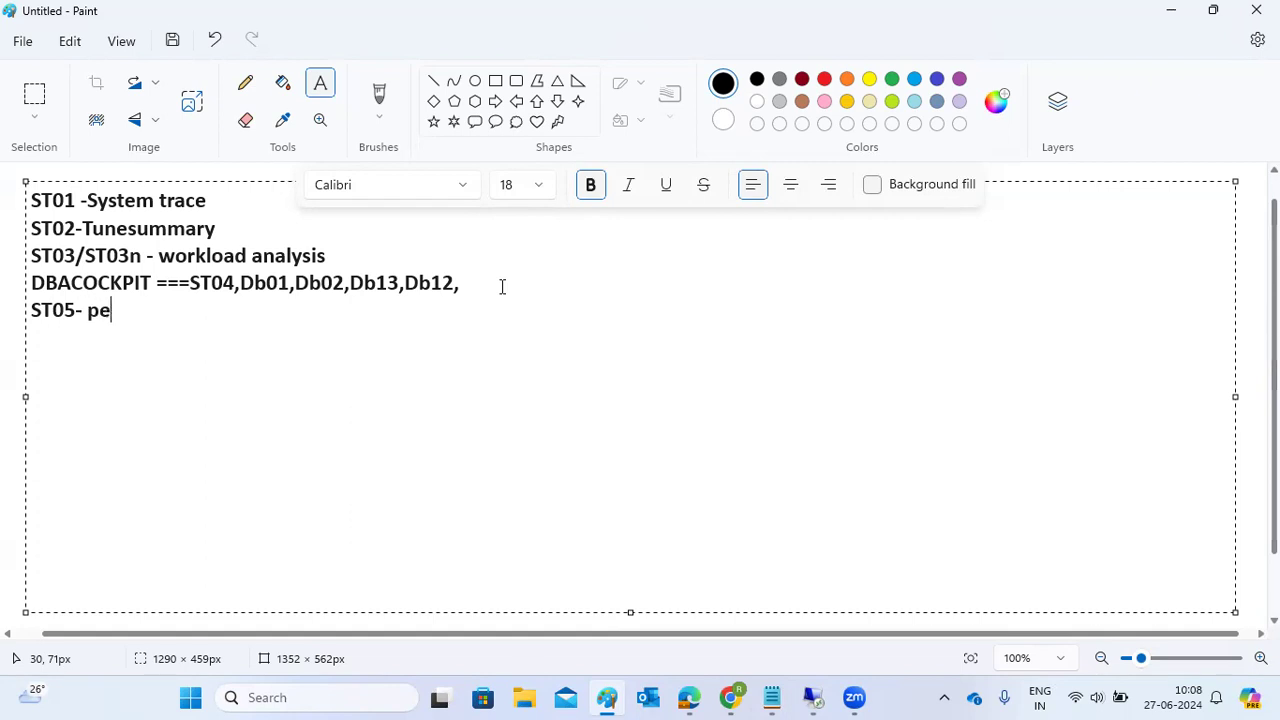
type("rofrmance trace")
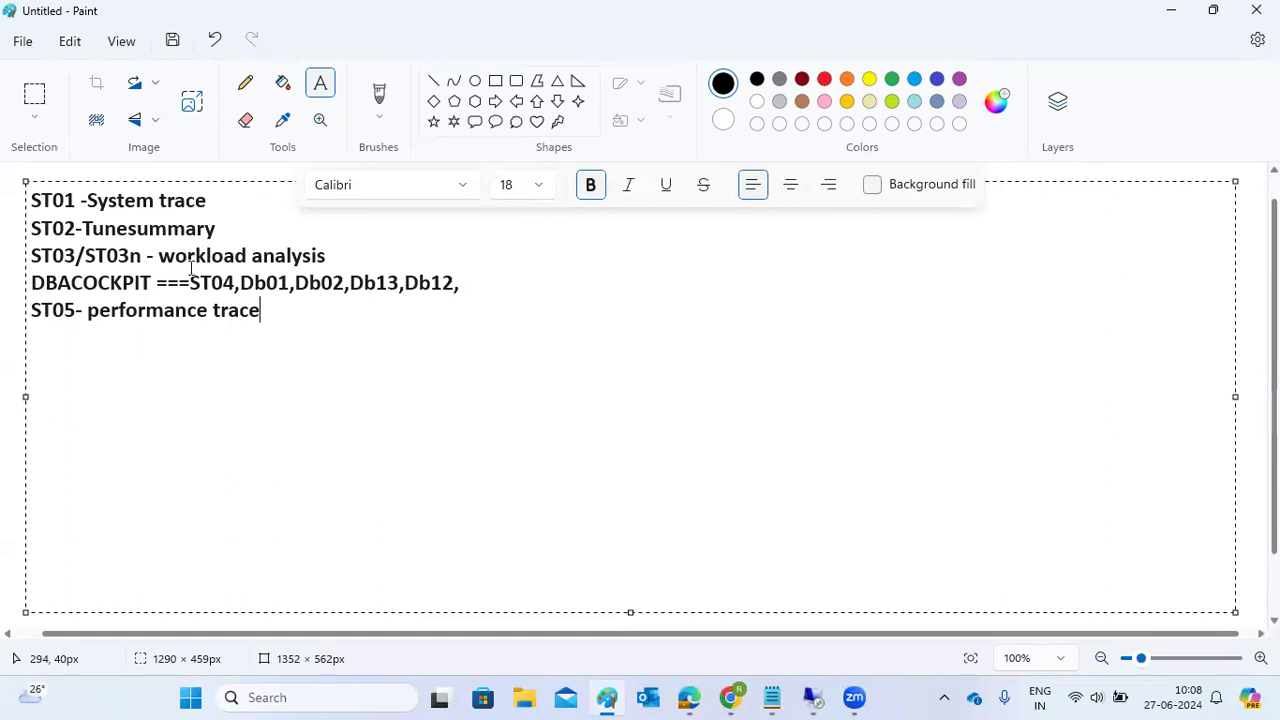
left_click_drag(111, 312, 151, 314)
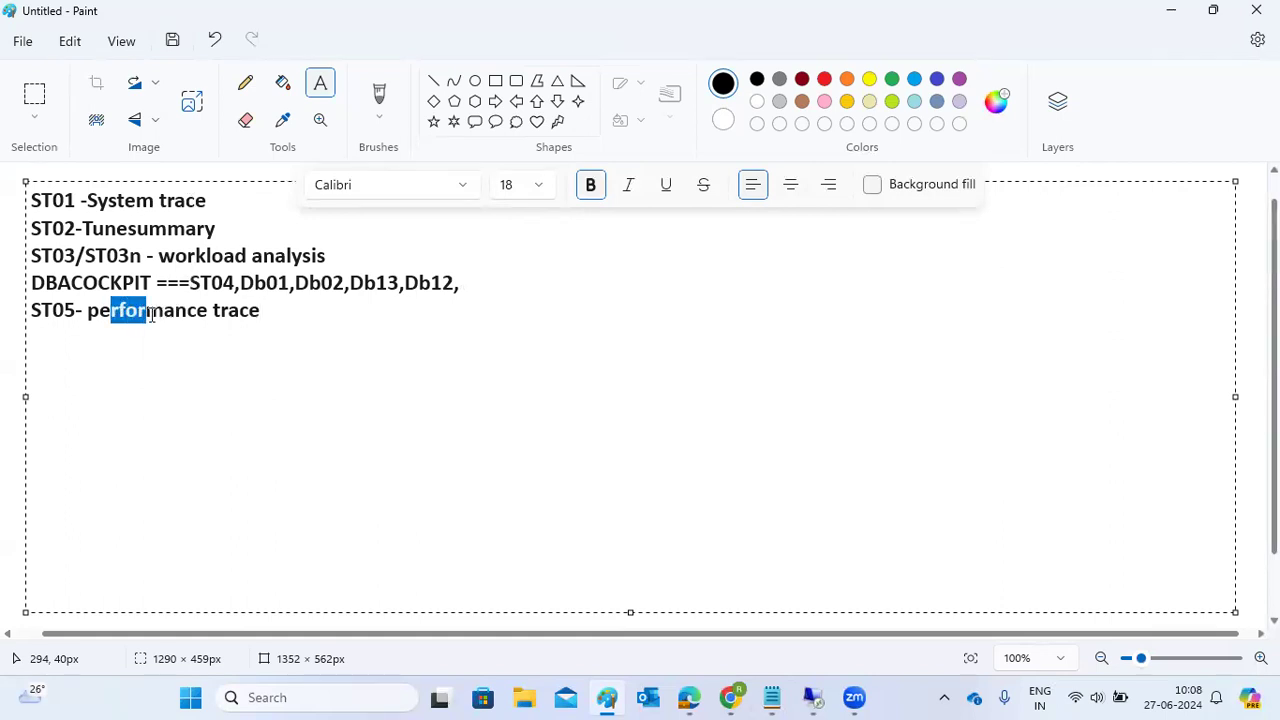
left_click(303, 308)
type("-")
type("SQL...")
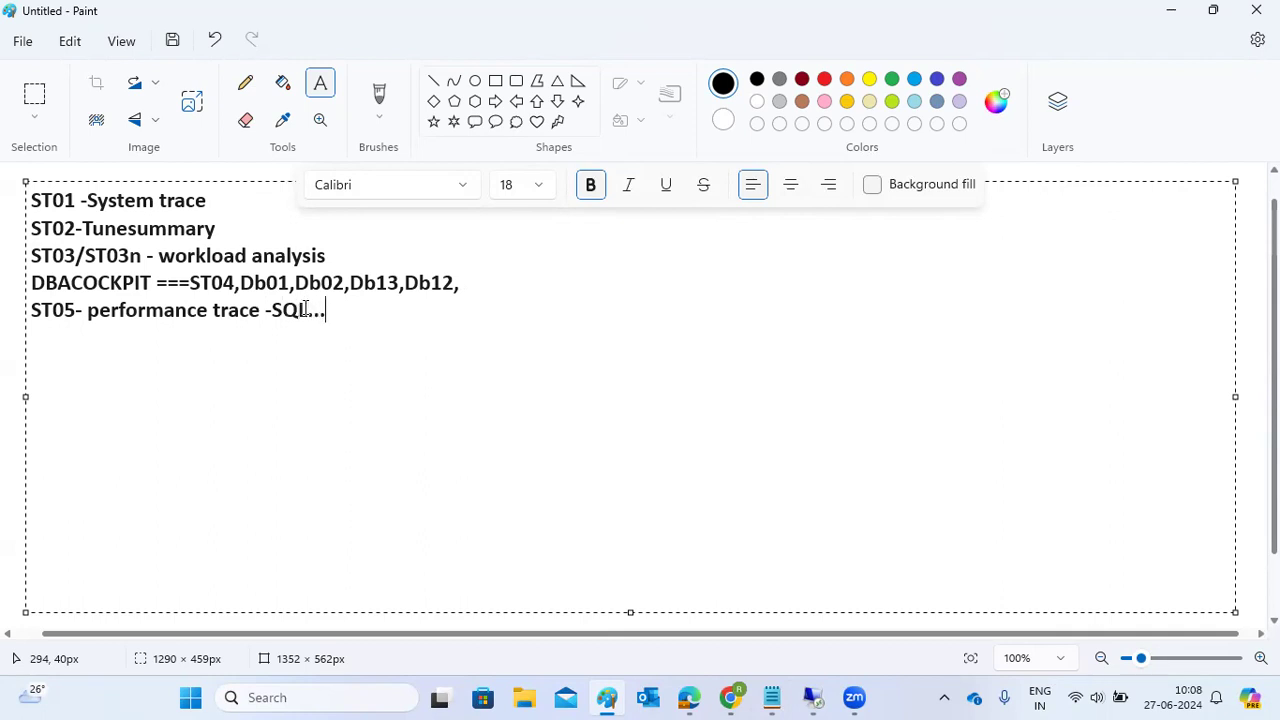
Step: Switch to the remote SAP session and run transaction ST05
mouse_move(814, 695)
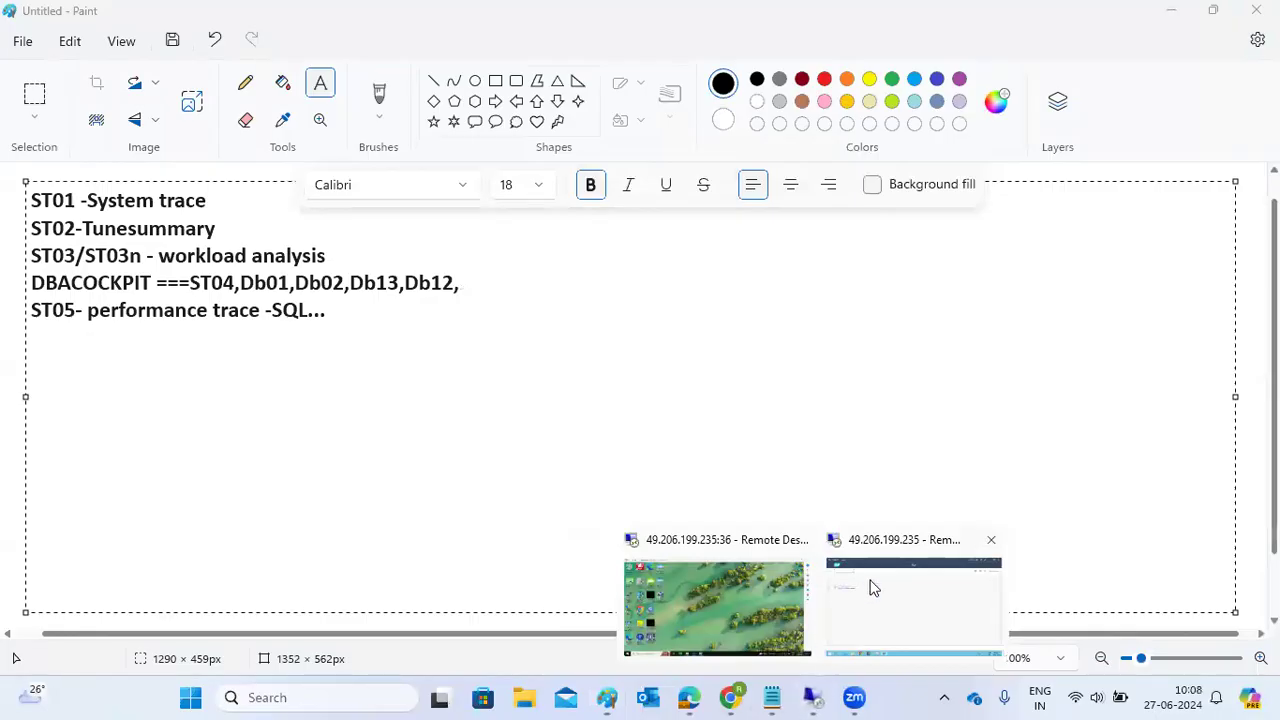
left_click(870, 588)
type("st05")
key("Return")
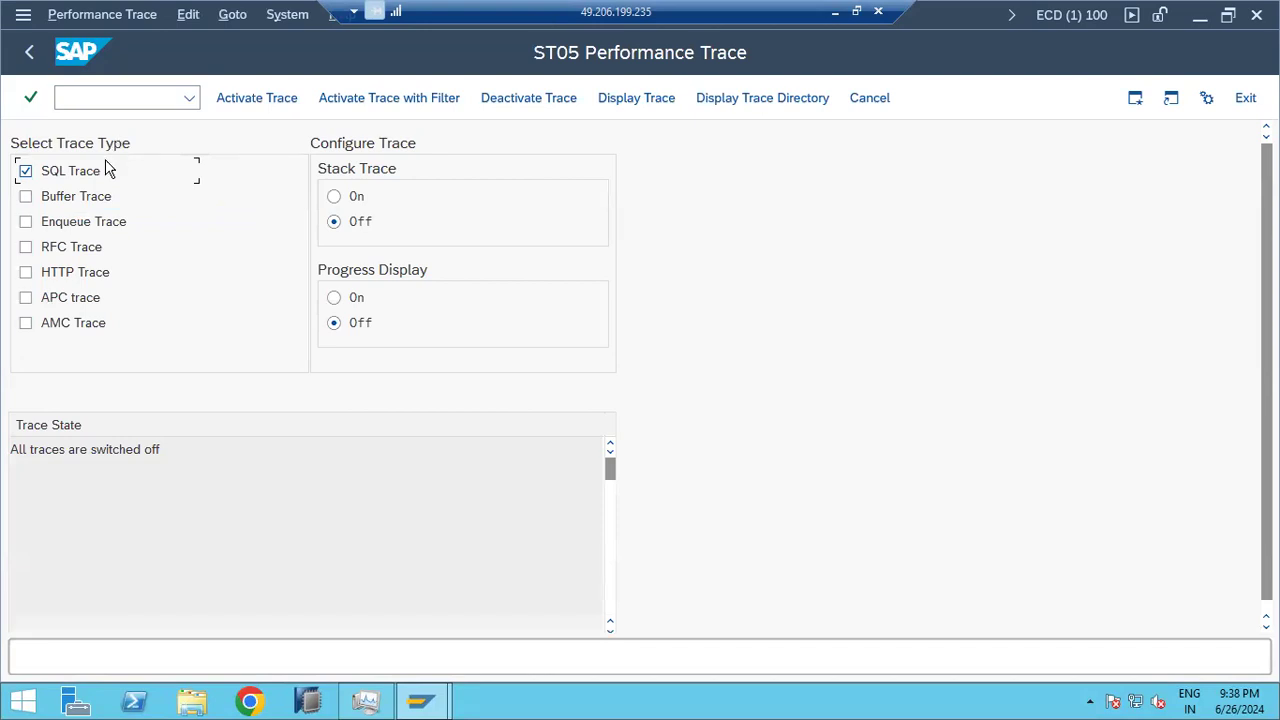
Step: Tick the Buffer, Enqueue, RFC, HTTP, APC and AMC traces and activate all traces
left_click(28, 203)
left_click(27, 222)
left_click(27, 247)
left_click(26, 272)
left_click(26, 297)
left_click(27, 323)
left_click(237, 105)
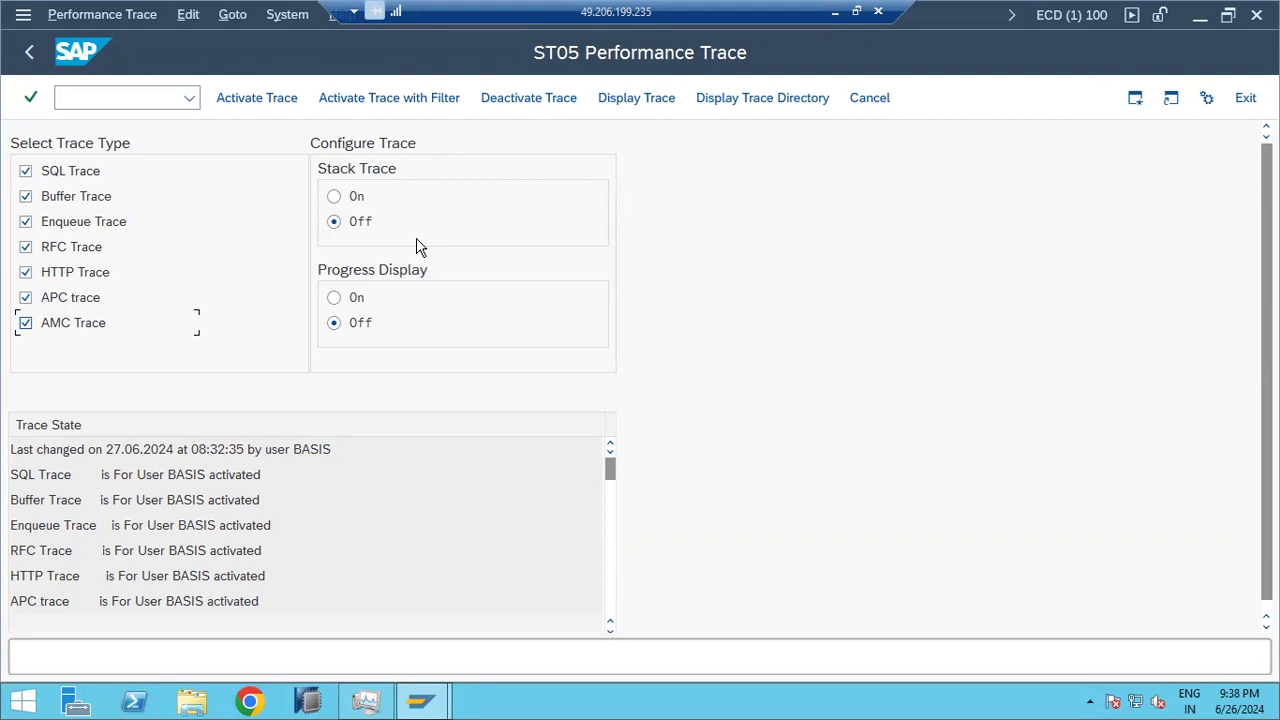
left_click(398, 97)
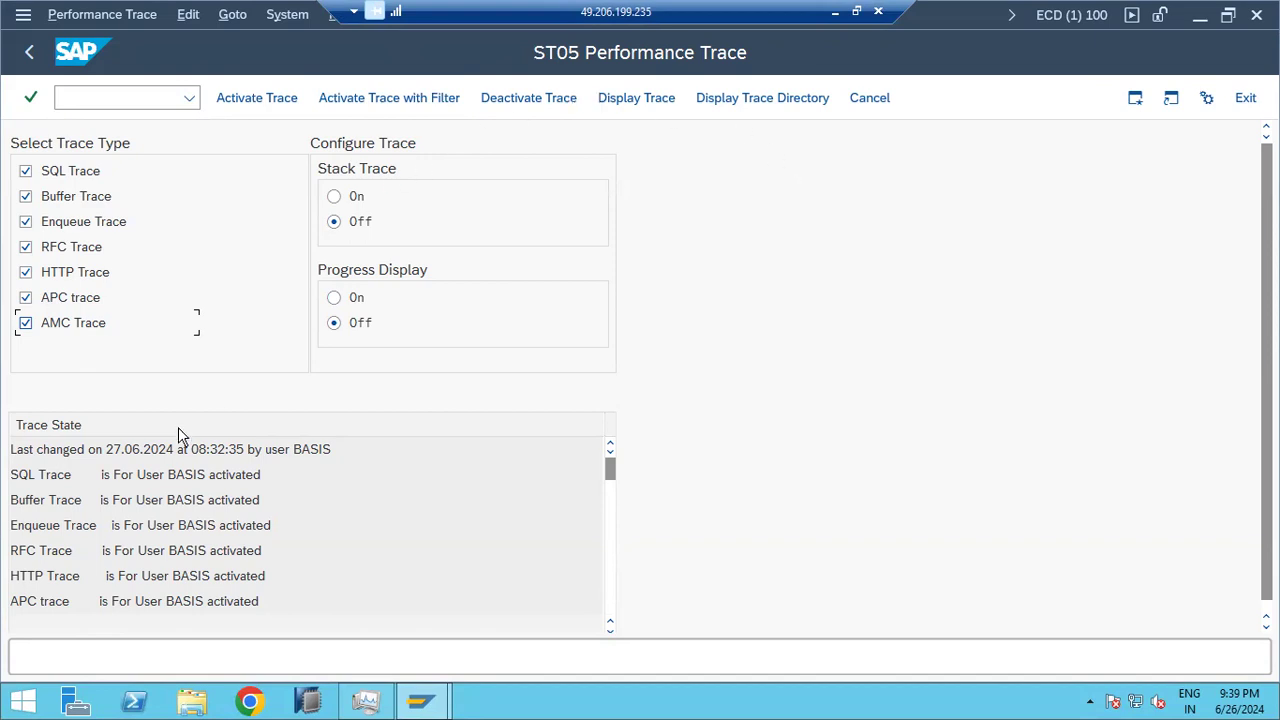
Step: Deactivate the traces and display the recorded trace records, accepting the security and record-limit prompts
left_click(513, 100)
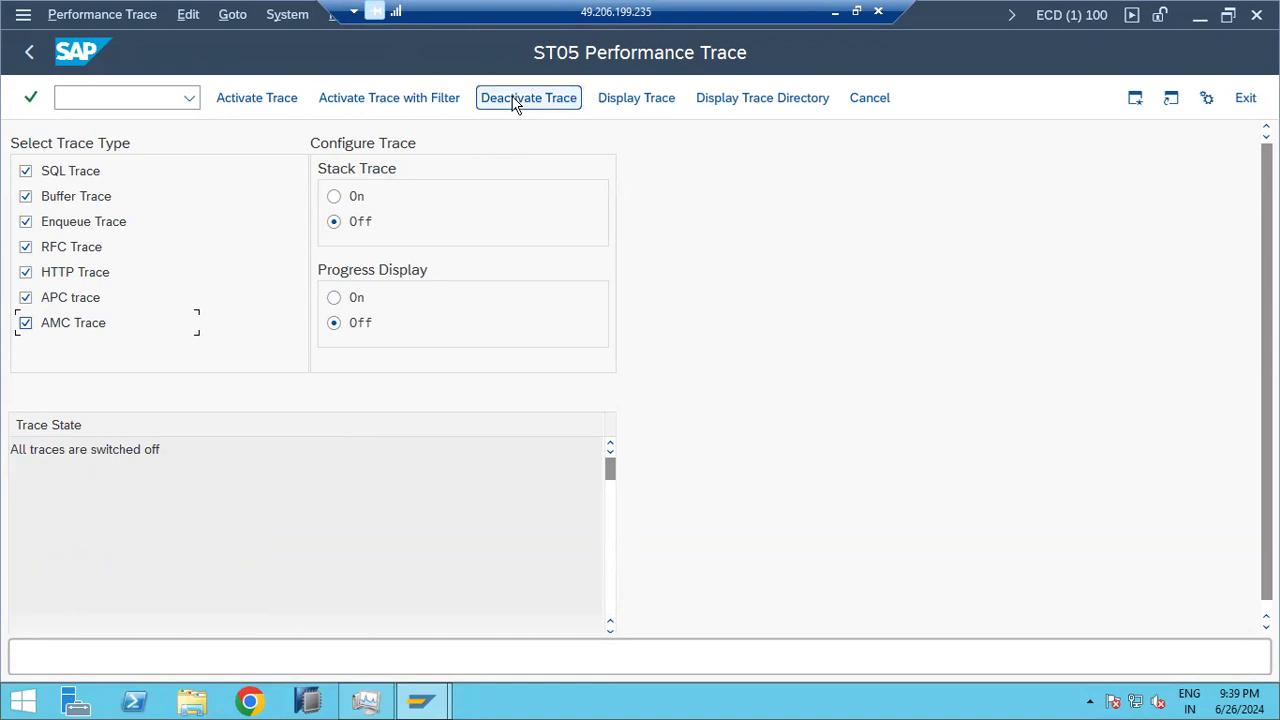
left_click(630, 103)
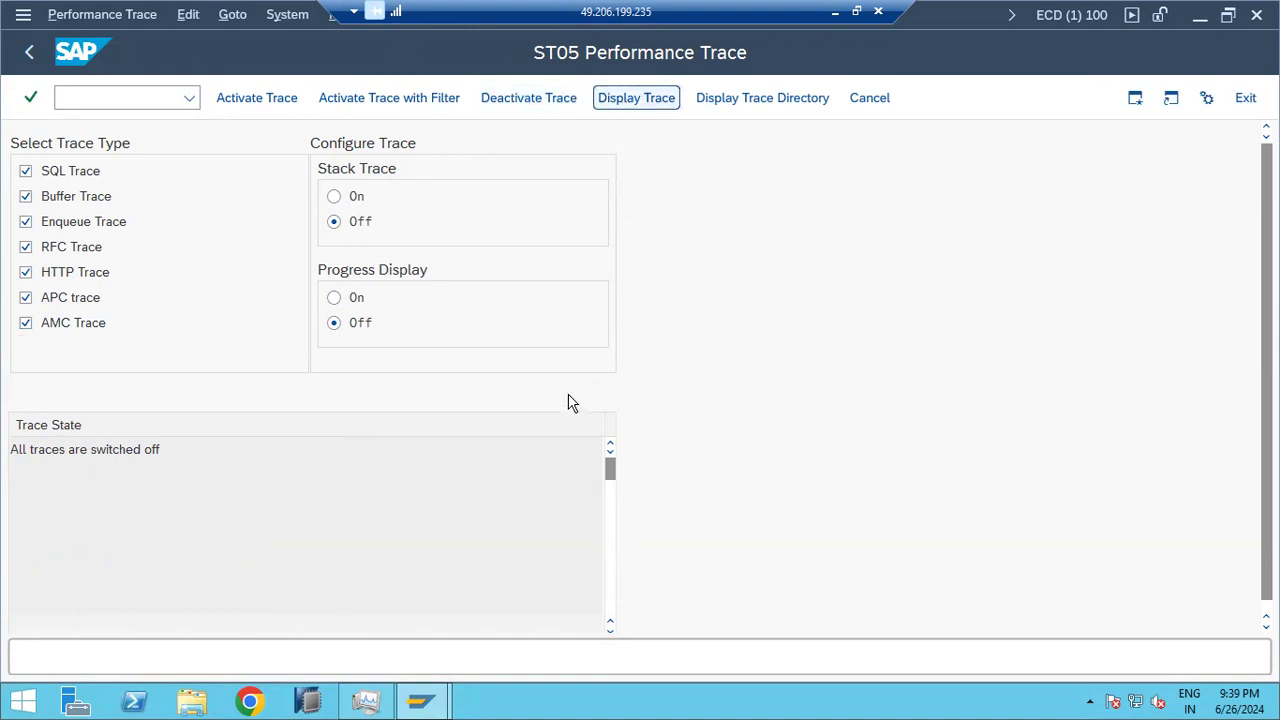
left_click(259, 100)
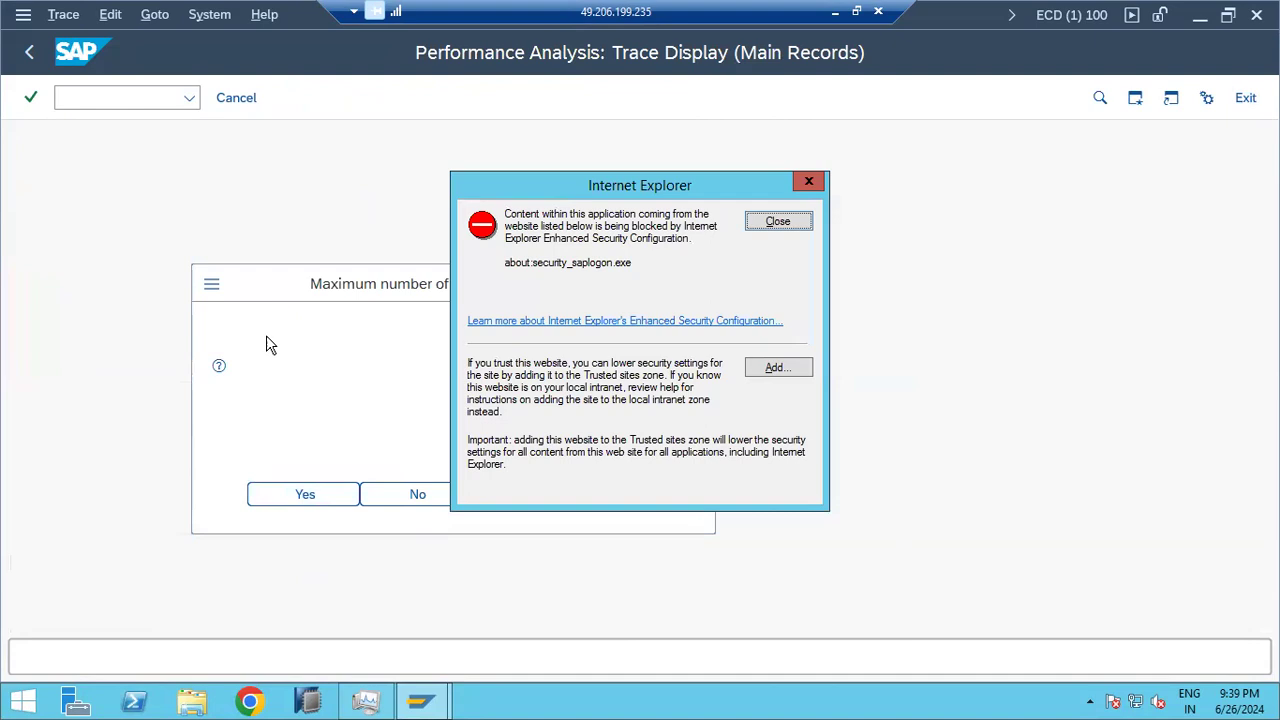
left_click(764, 224)
left_click(310, 496)
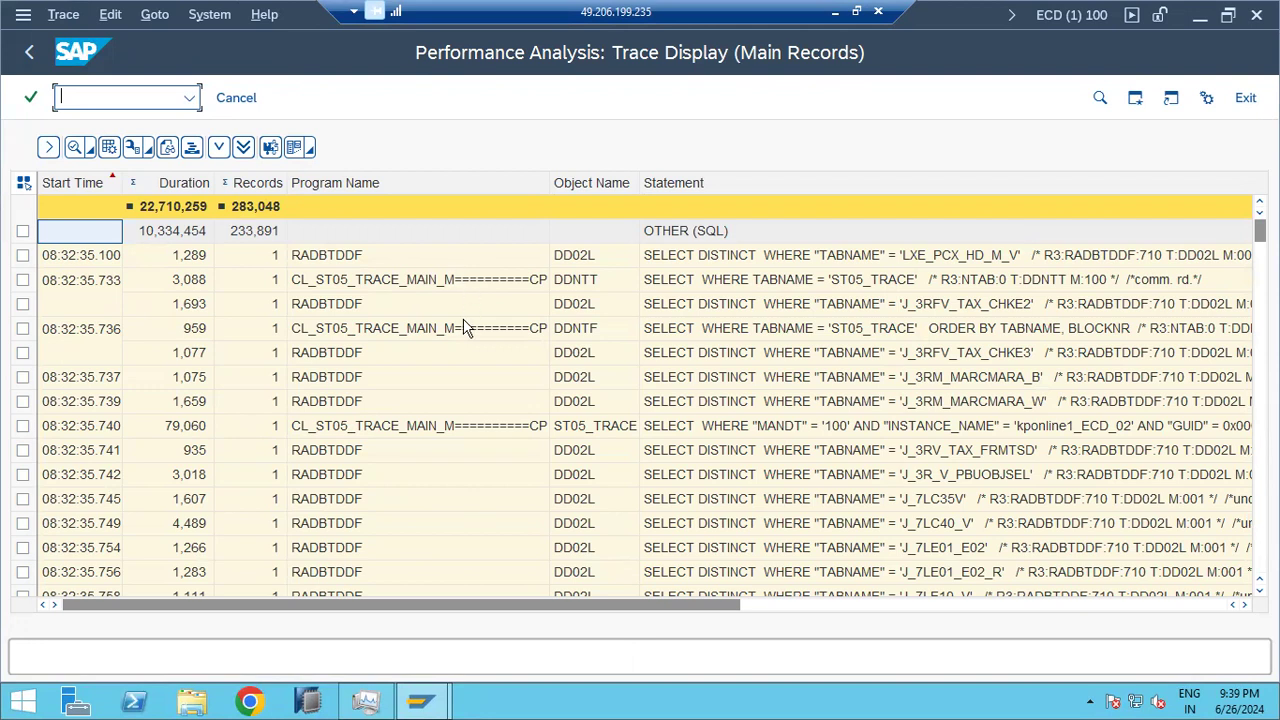
Step: Inspect the DDNTF row's statement and the 79,060-duration ST05_TRACE record
left_click(585, 332)
left_click(679, 328)
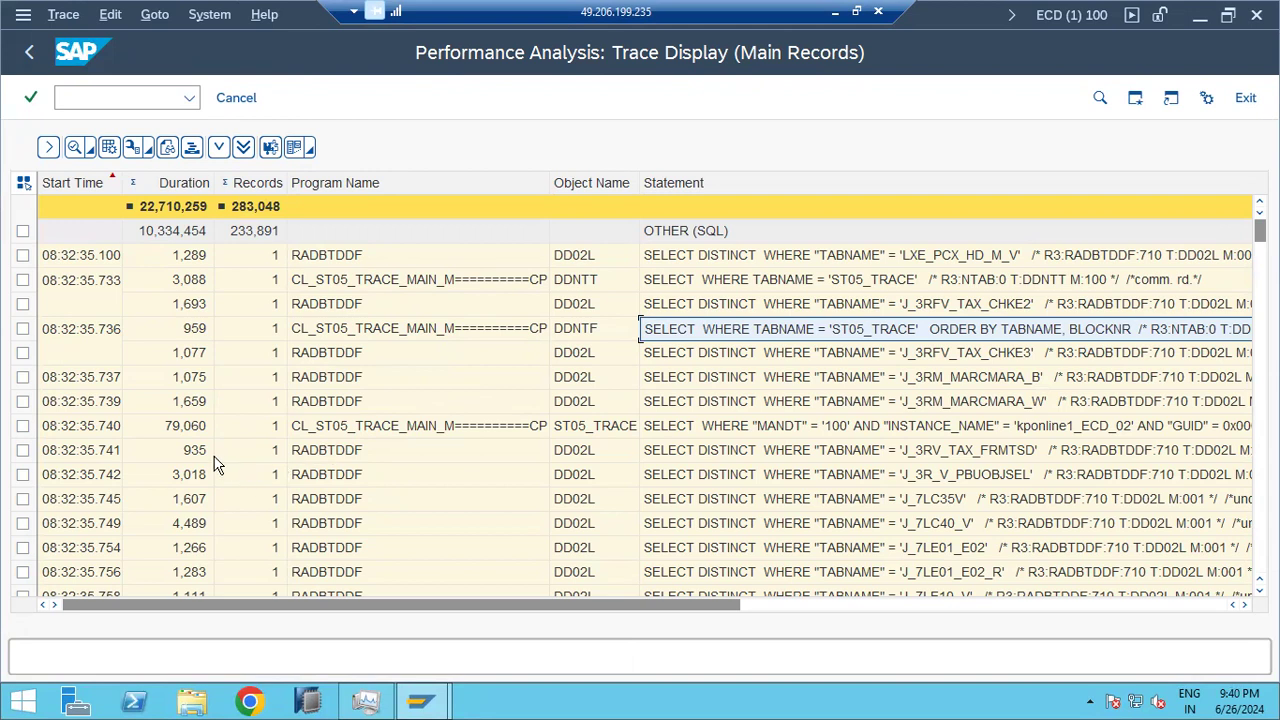
left_click(184, 430)
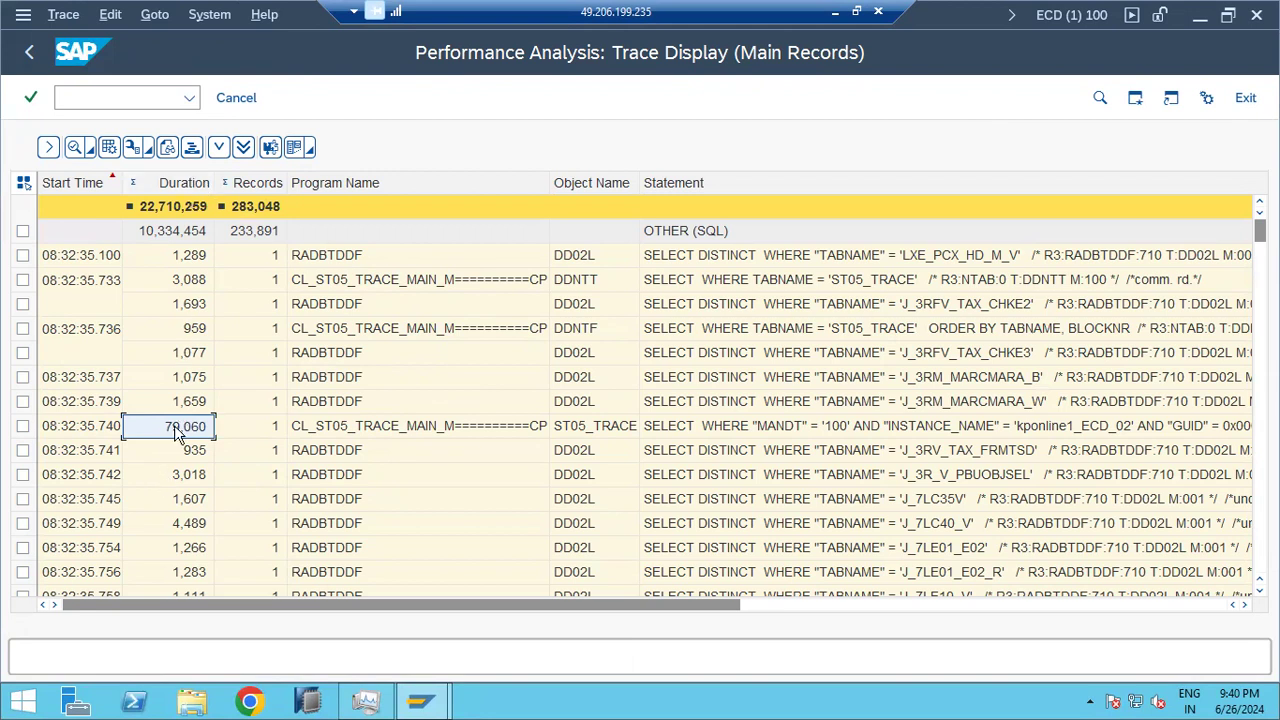
left_click(590, 432)
left_click(590, 435)
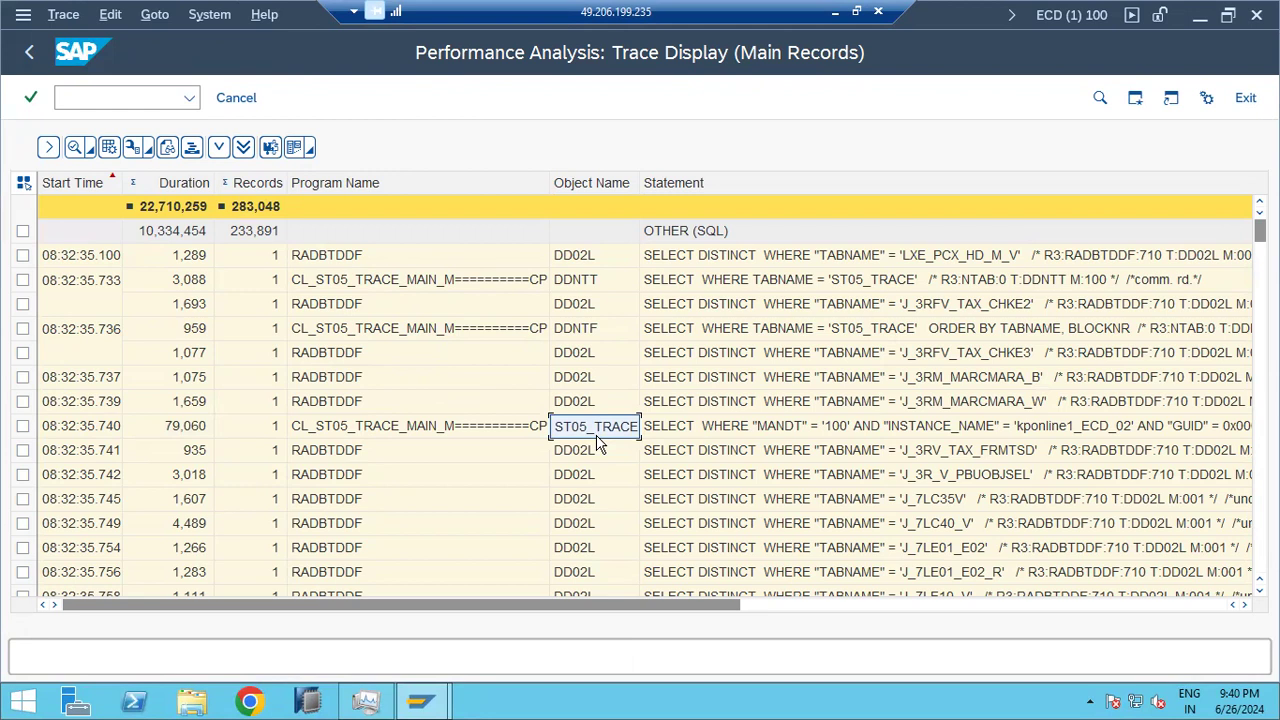
left_click(694, 431)
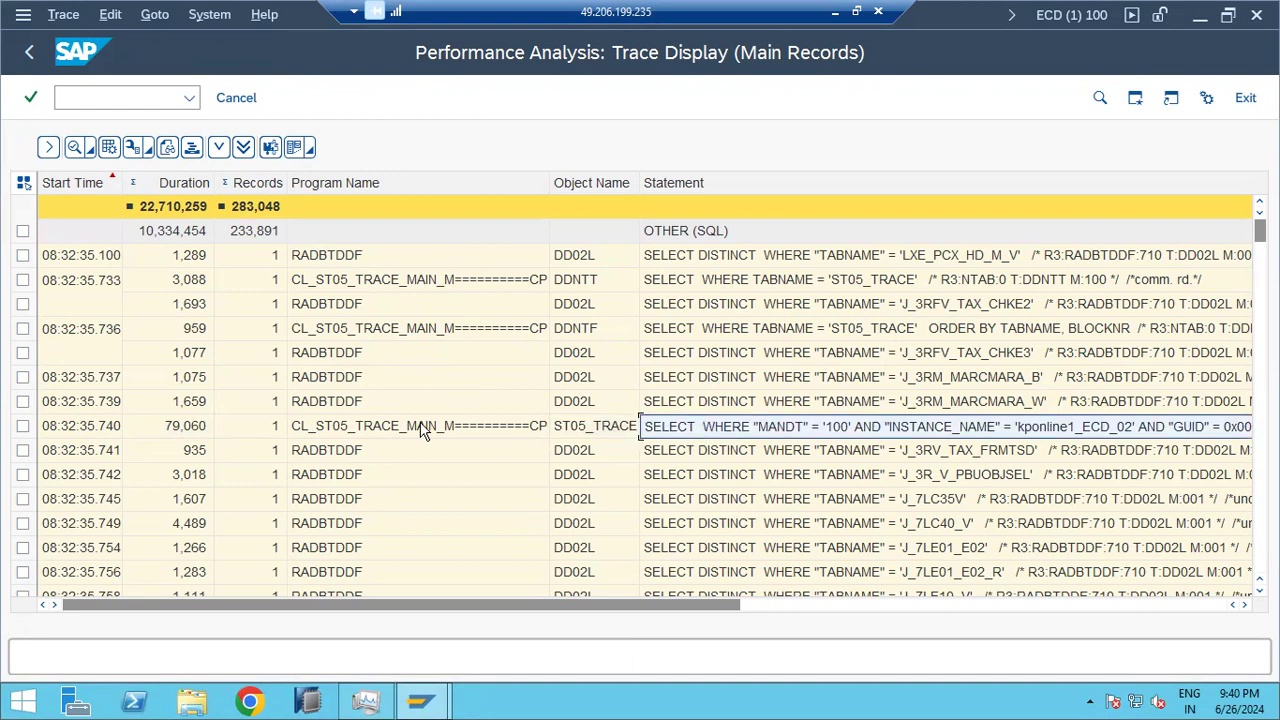
Step: Scroll through the main records, noting the 10,104-duration entry, then leave with F3
scroll(297, 450, "down", 10)
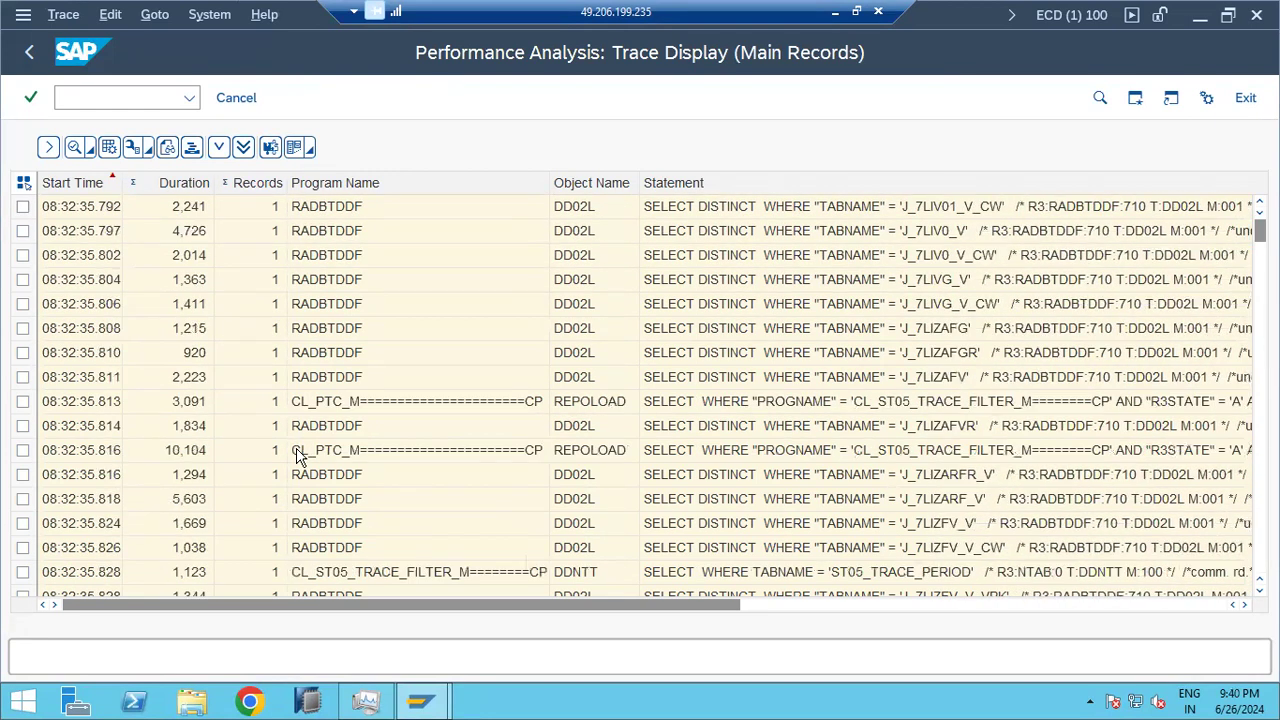
scroll(297, 455, "down", 1)
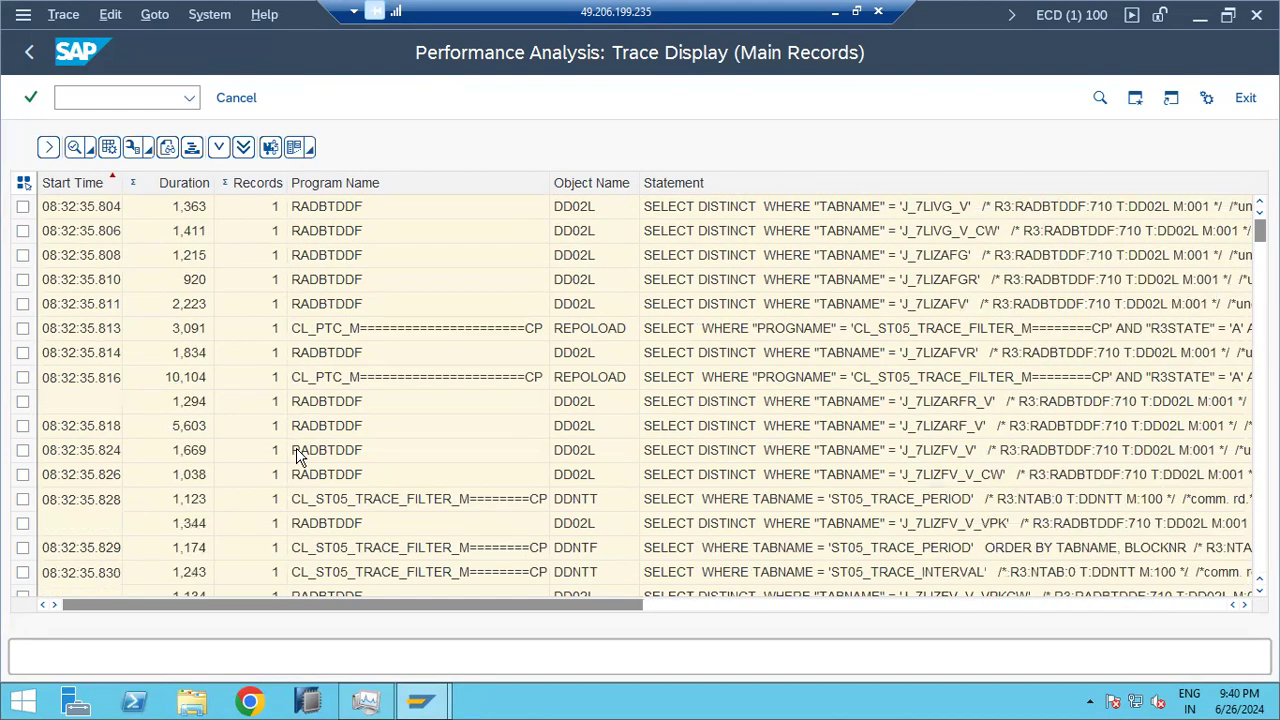
left_click(180, 380)
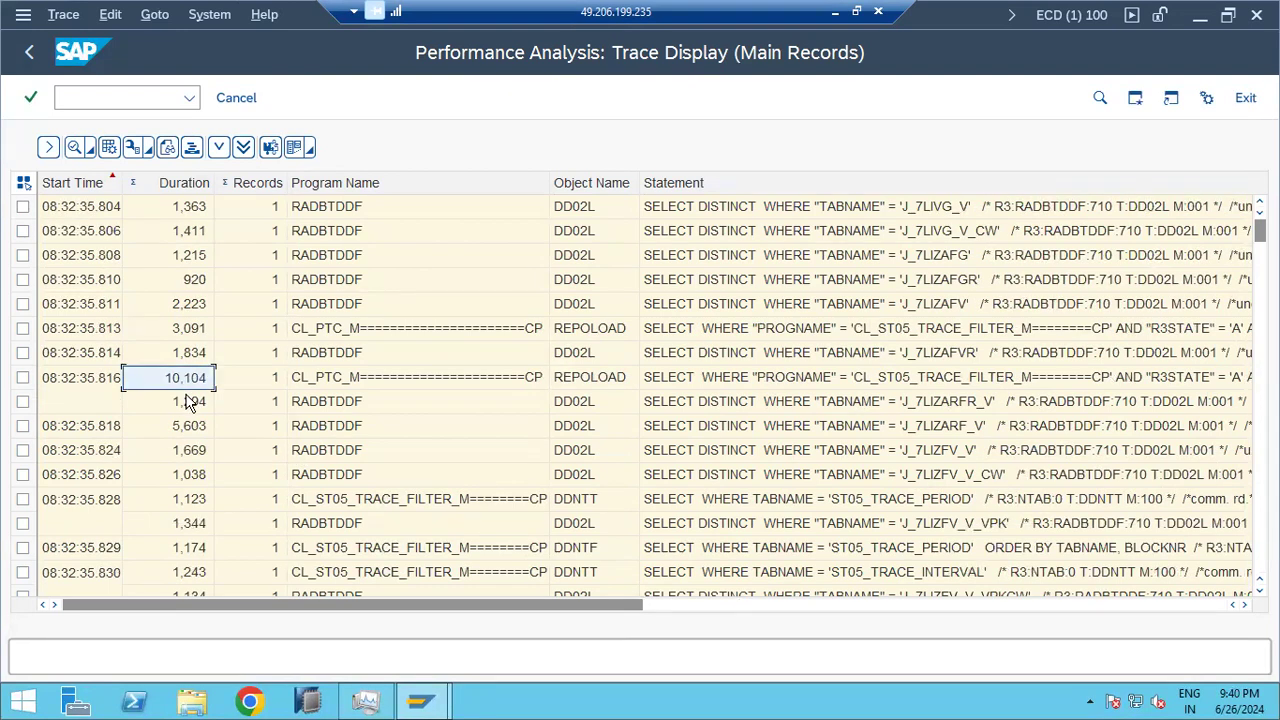
scroll(192, 468, "down", 1)
scroll(191, 474, "down", 20)
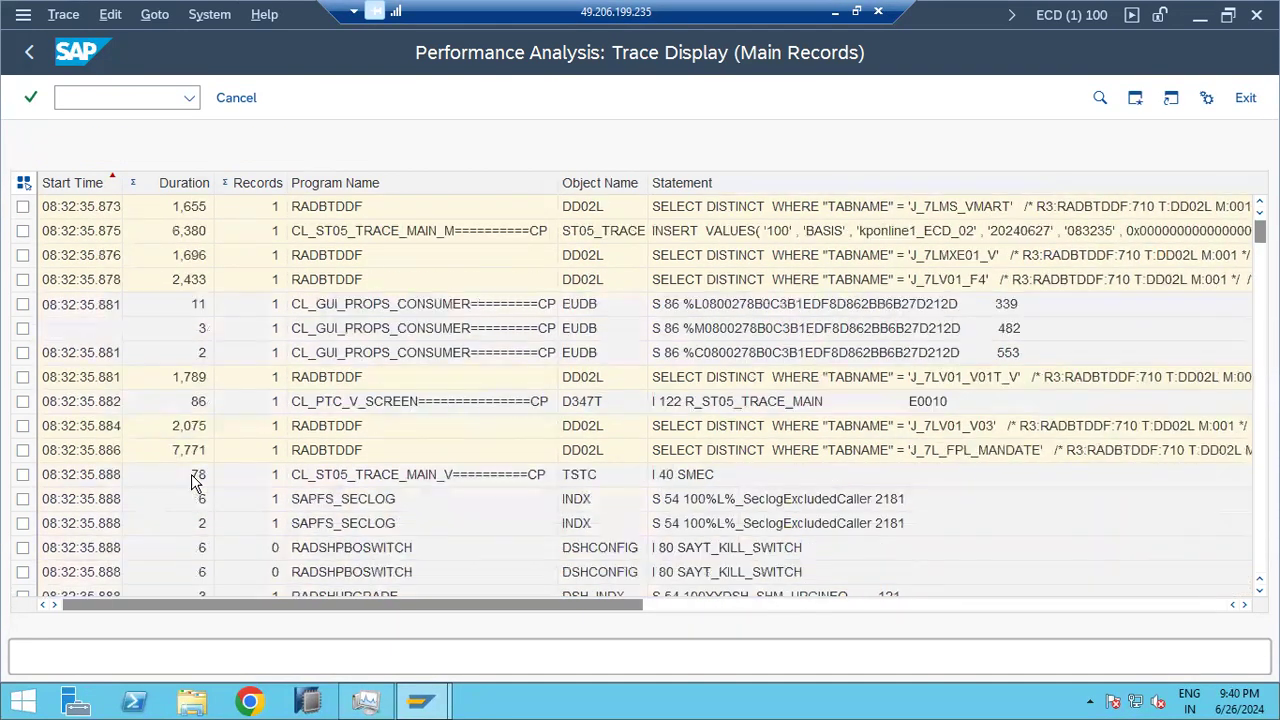
scroll(195, 481, "down", 15)
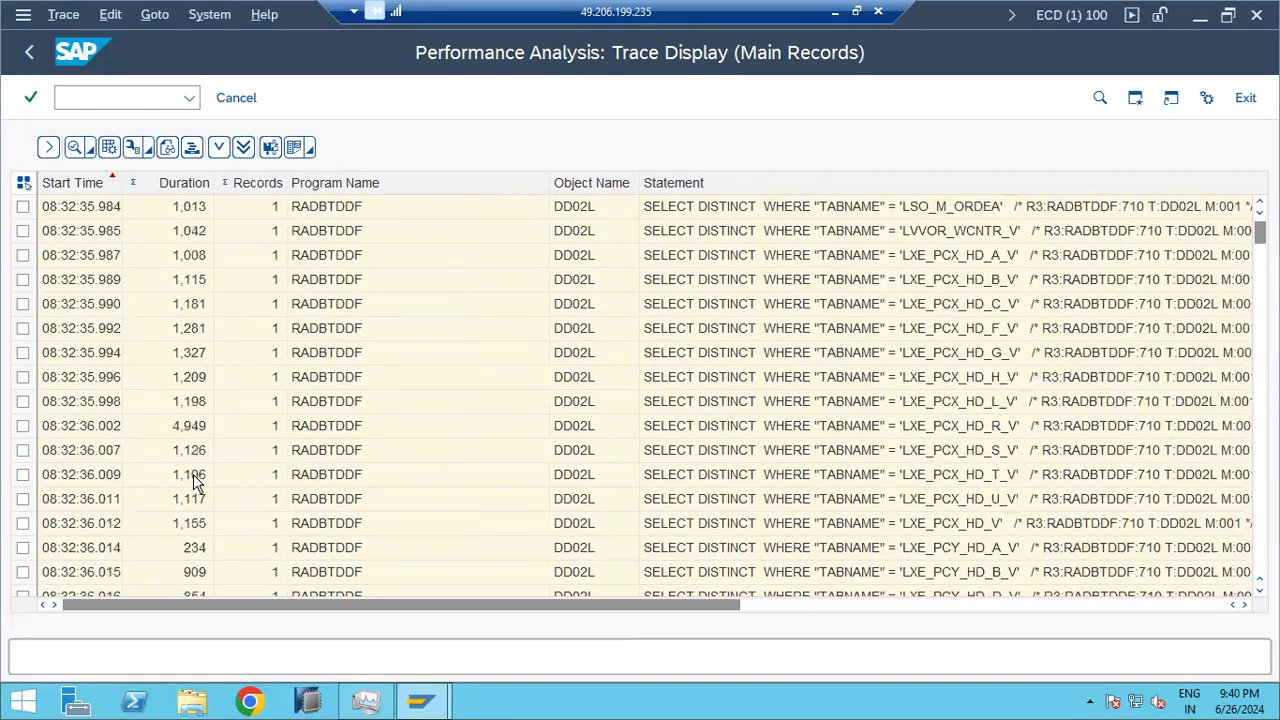
scroll(195, 481, "down", 15)
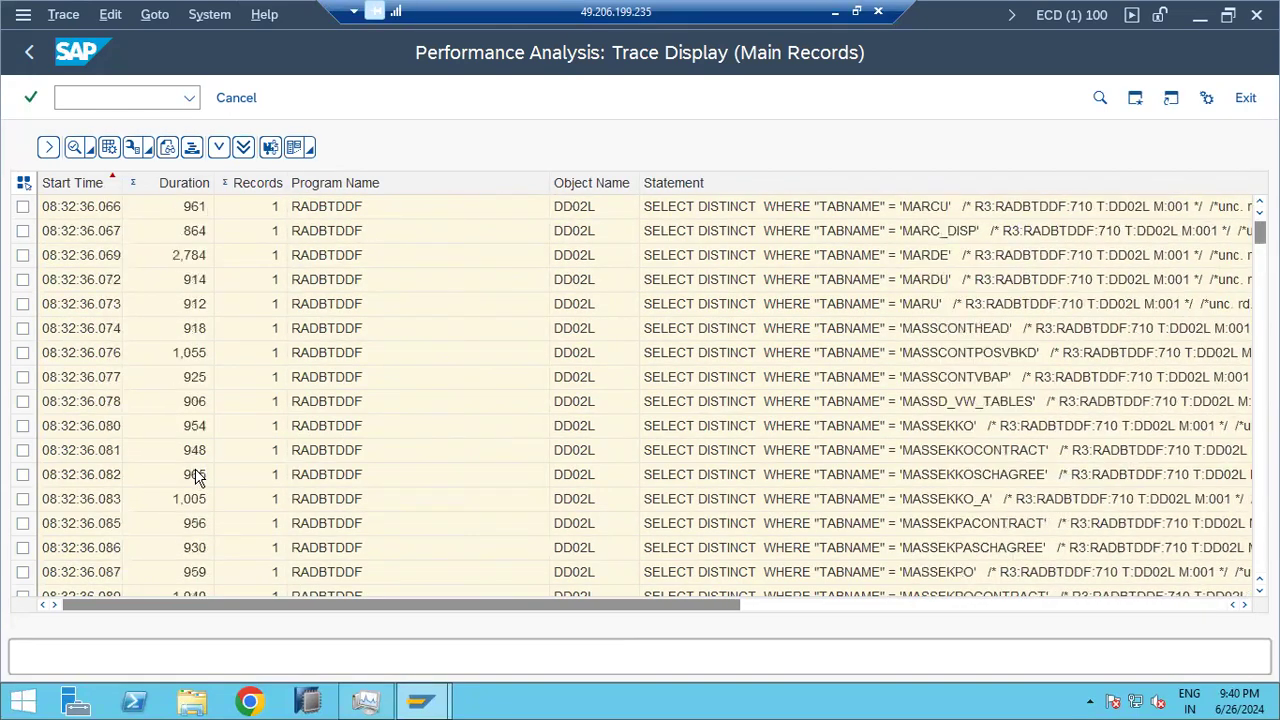
scroll(198, 479, "down", 5)
scroll(197, 478, "down", 10)
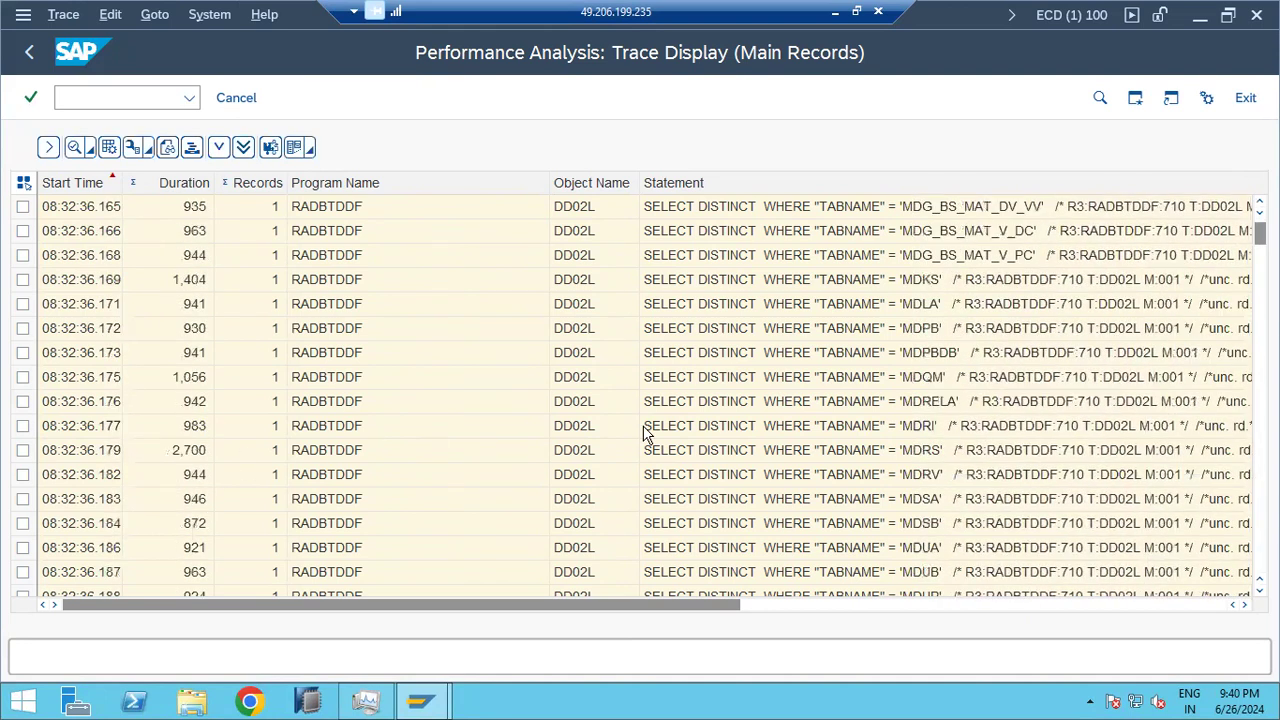
scroll(857, 406, "down", 7)
scroll(205, 480, "down", 15)
scroll(268, 416, "down", 5)
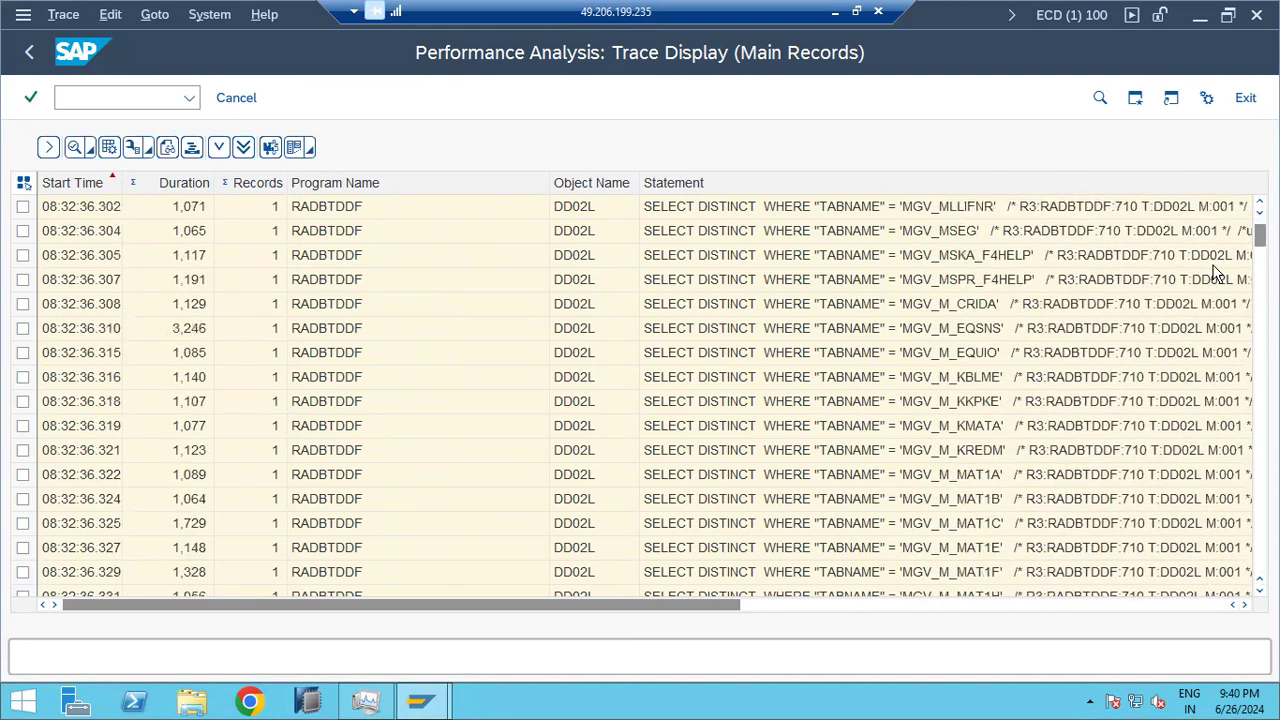
left_click_drag(1259, 258, 1259, 562)
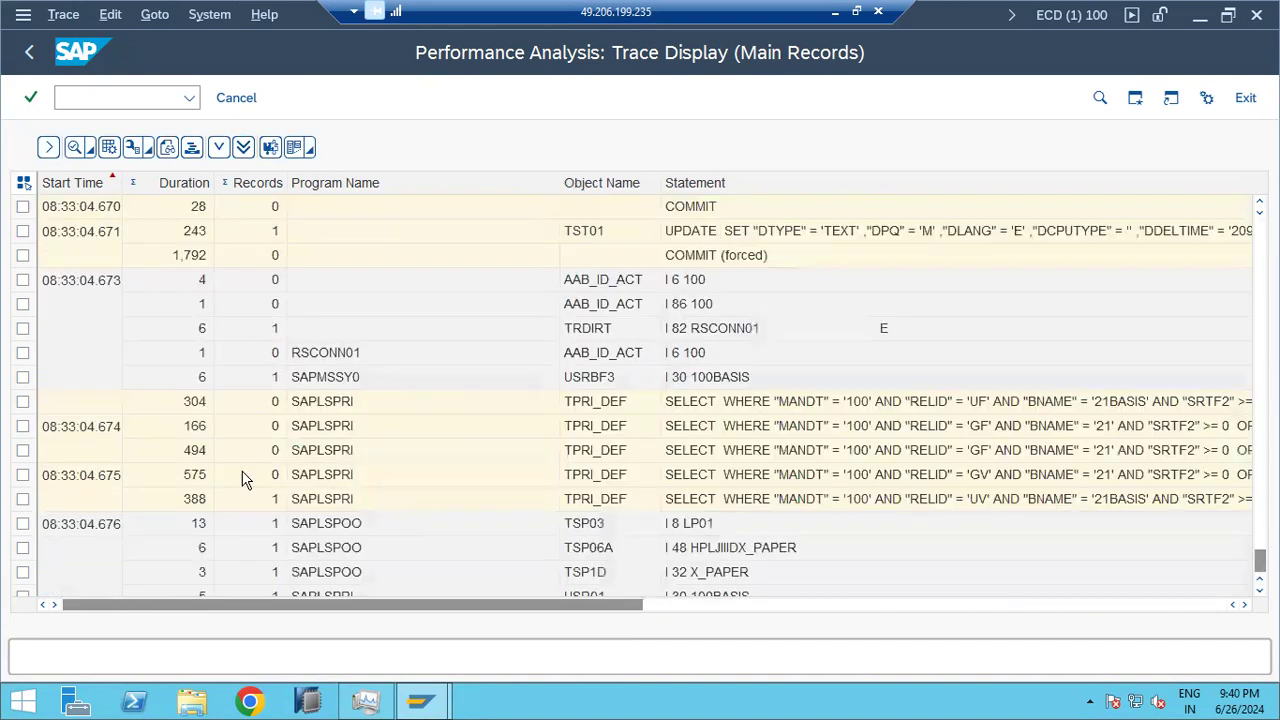
scroll(159, 472, "up", 5)
scroll(157, 472, "up", 10)
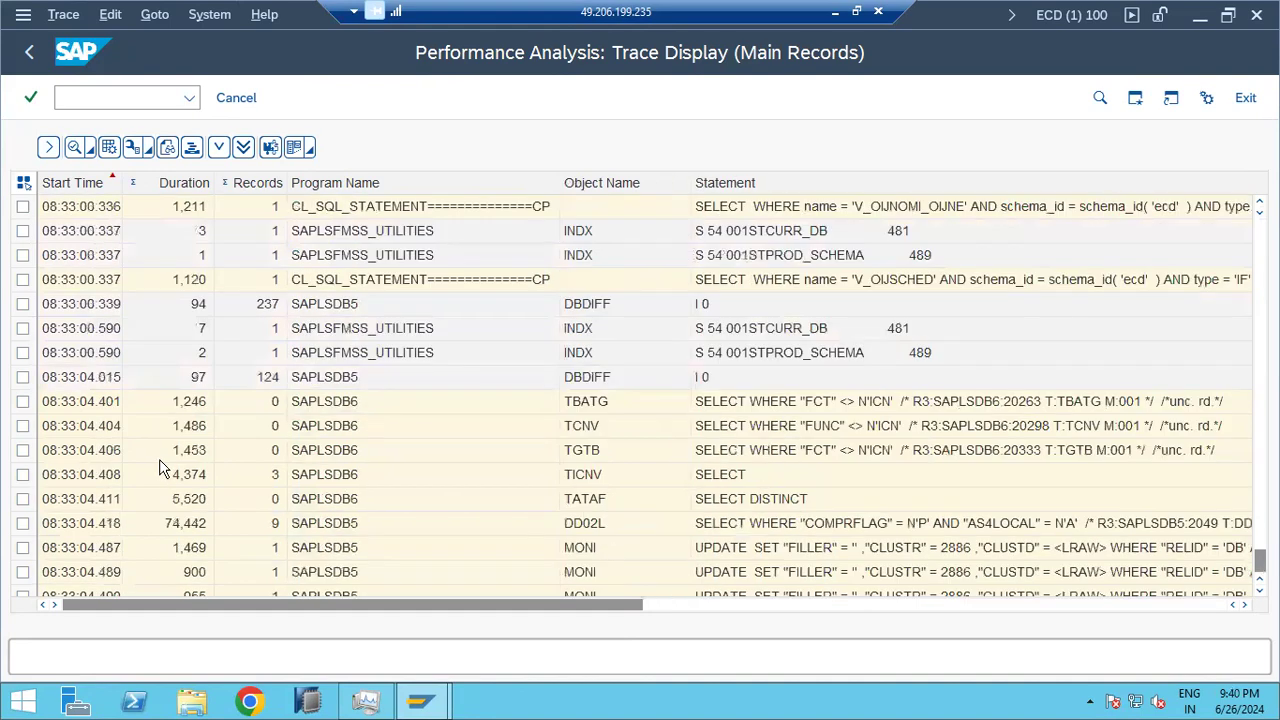
scroll(160, 455, "up", 10)
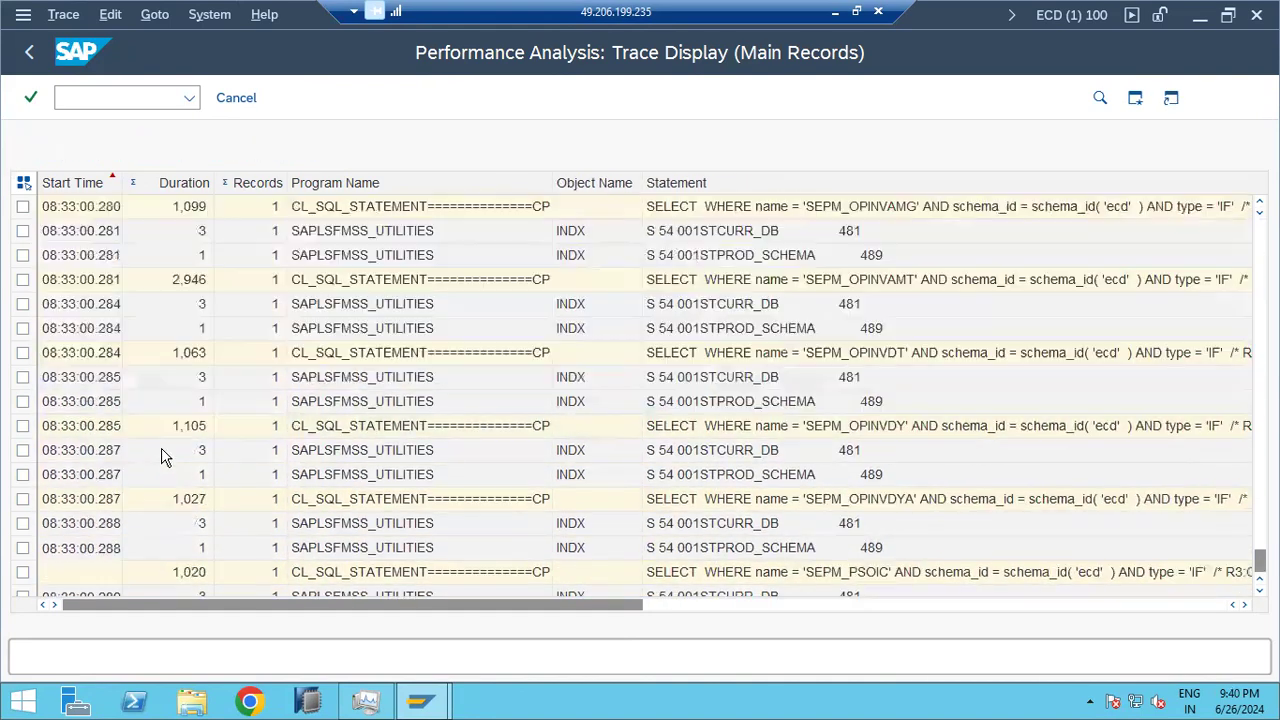
scroll(163, 444, "up", 3)
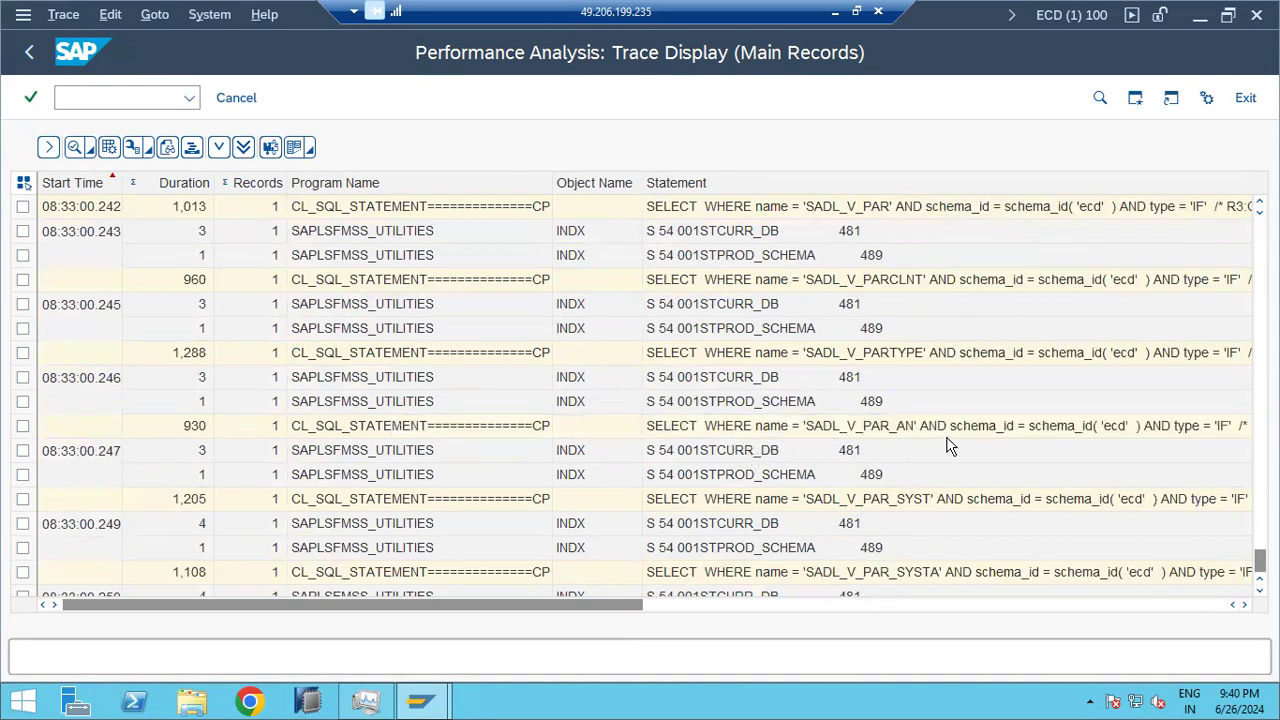
scroll(957, 432, "up", 2)
scroll(957, 432, "up", 4)
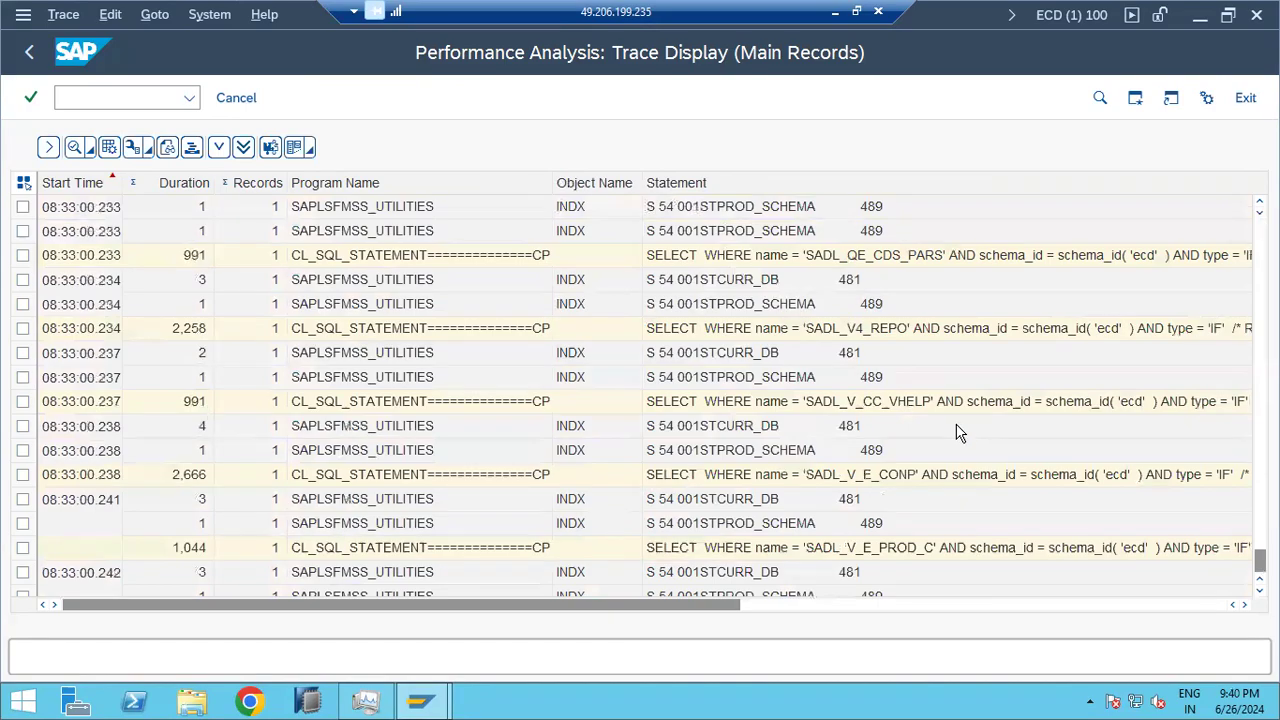
key("F3")
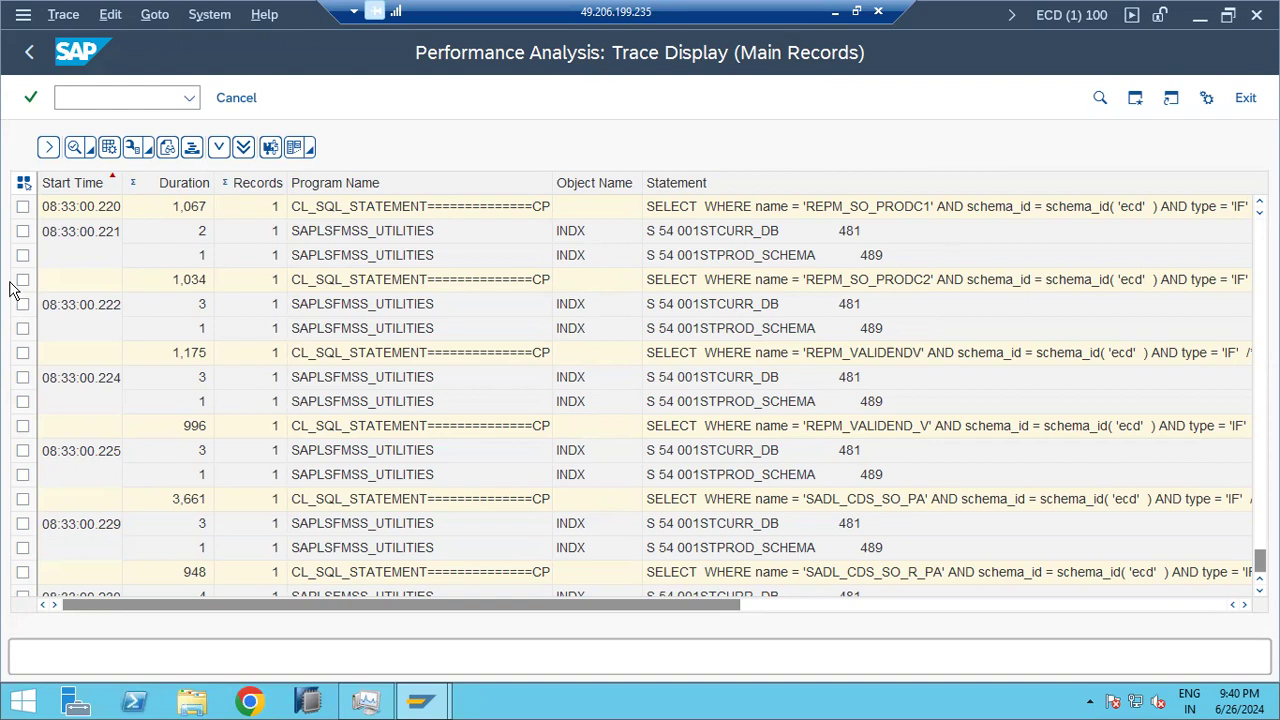
Step: Back out through the filter screen and ST05 screen to the SAP start screen
left_click(29, 52)
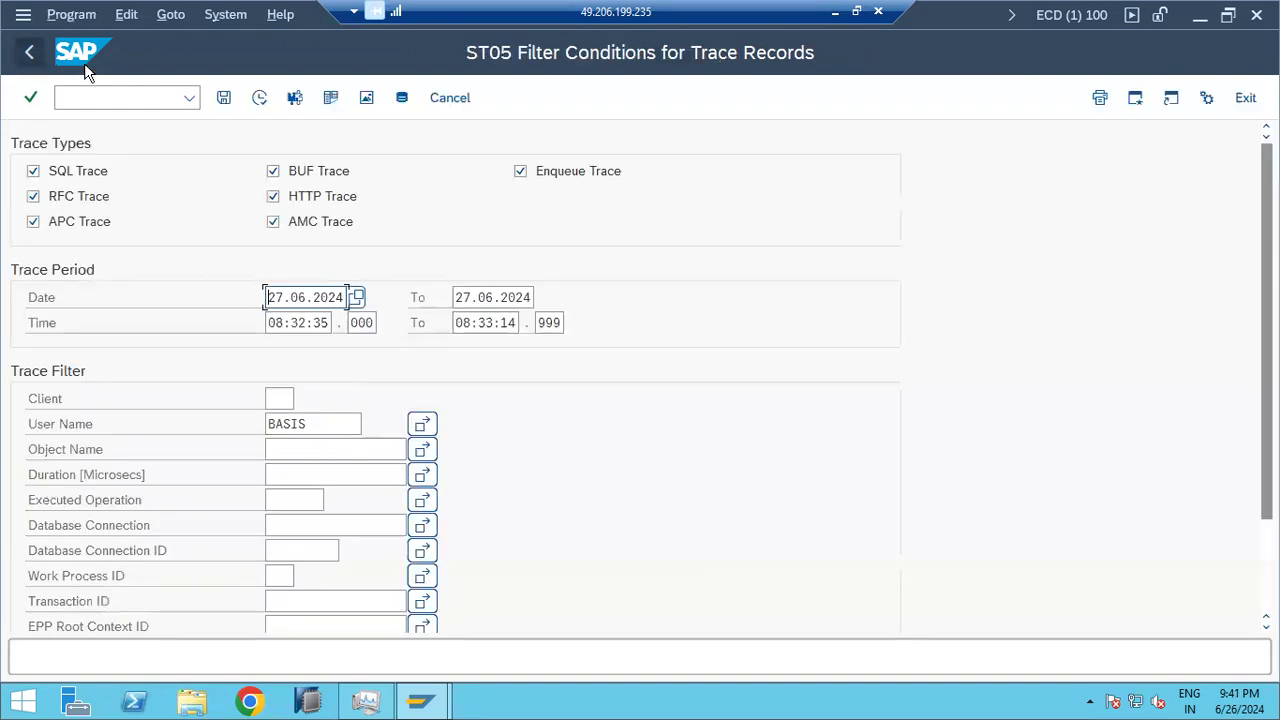
left_click(29, 52)
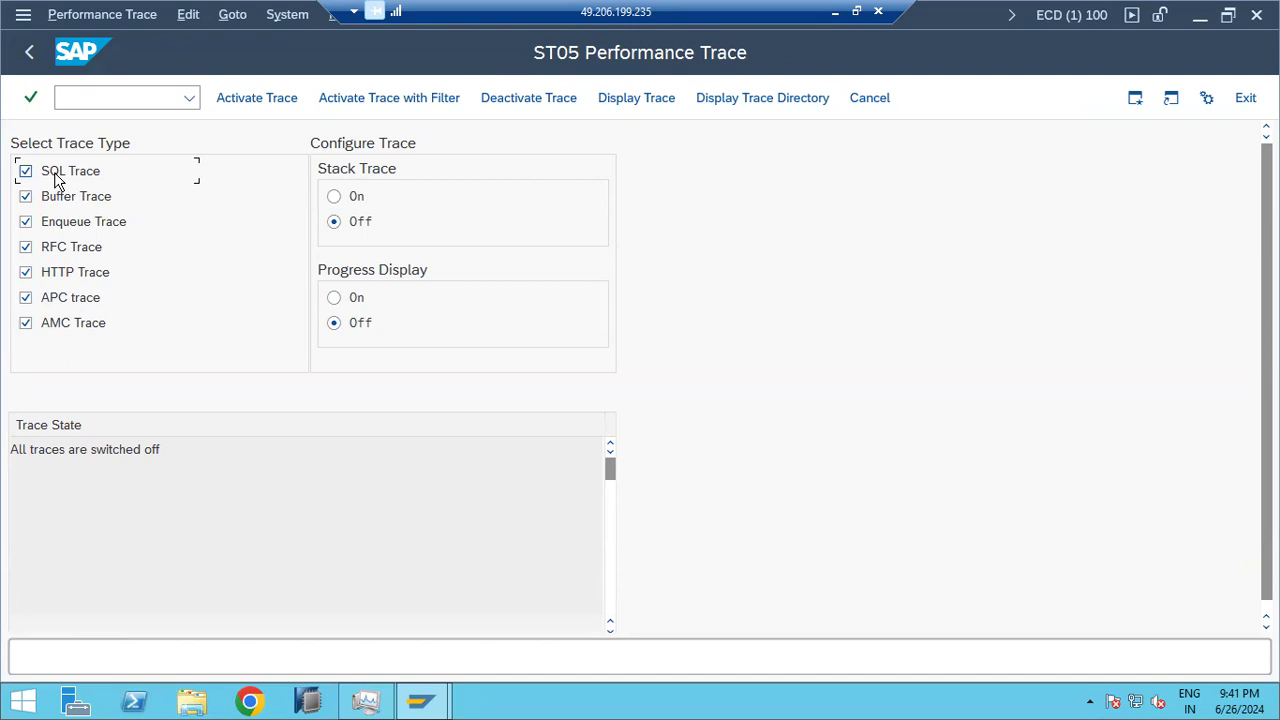
left_click(31, 53)
type("st0")
type("5")
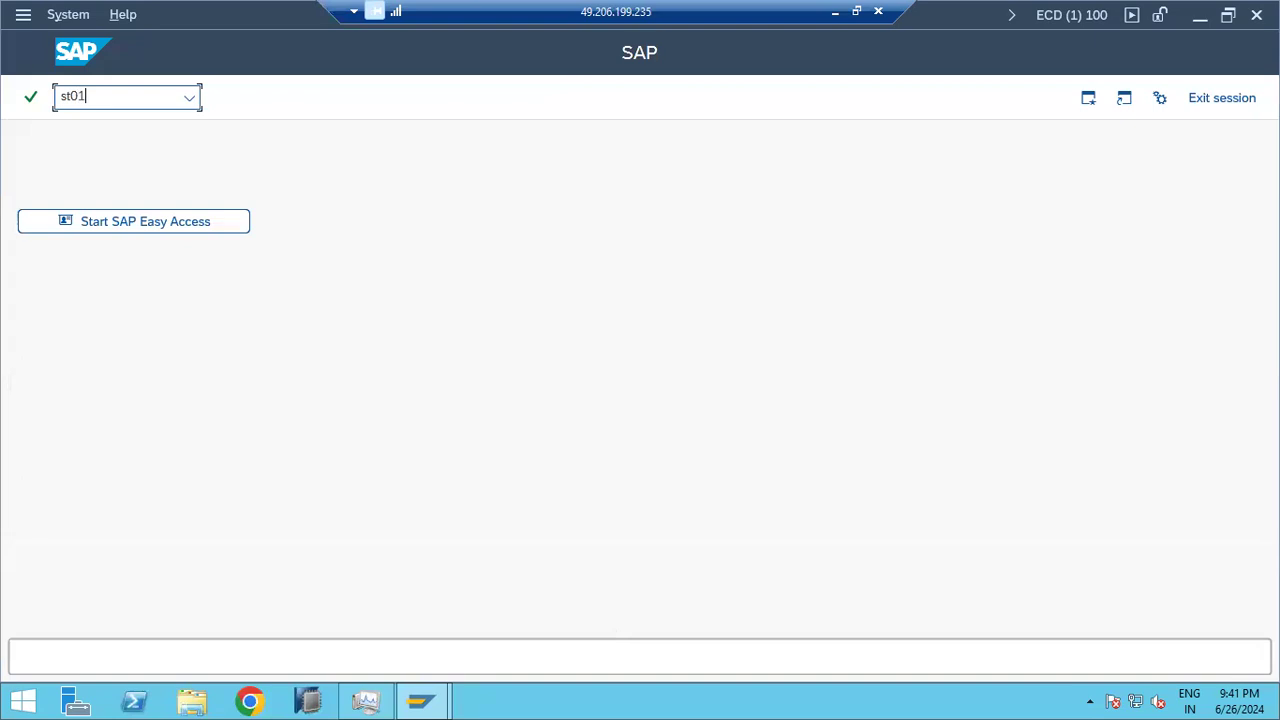
key("Return")
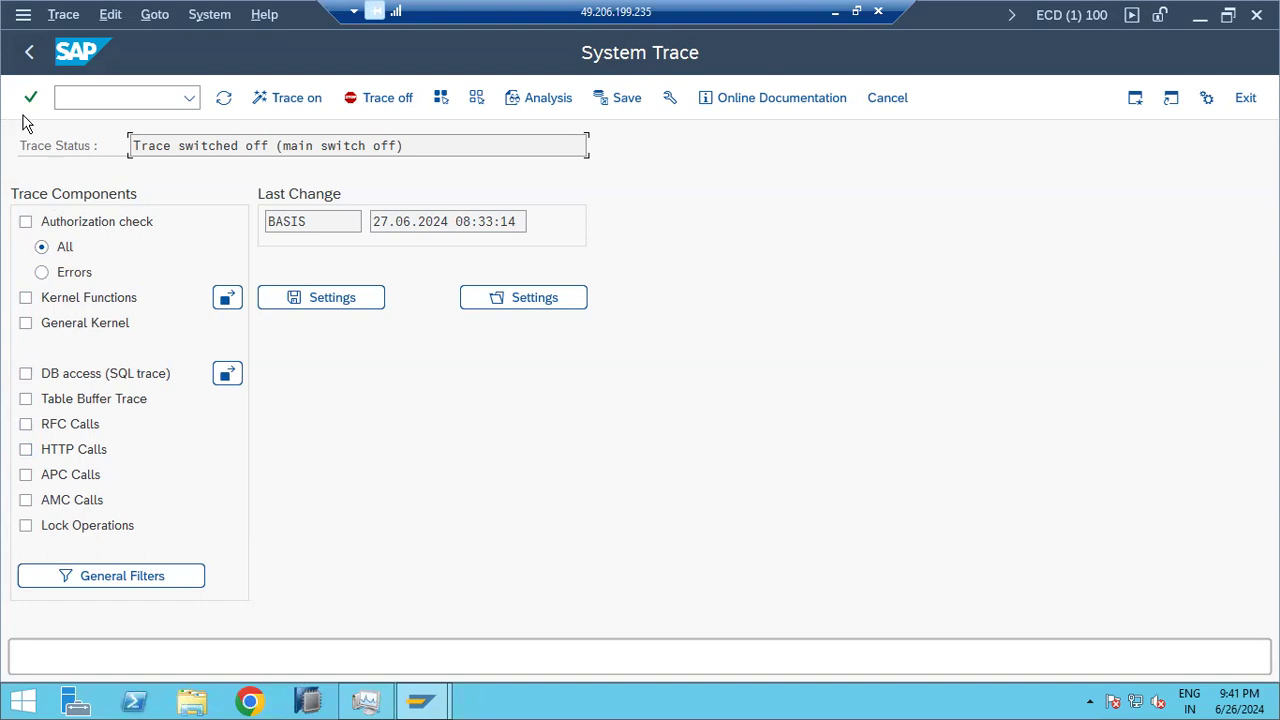
left_click(30, 52)
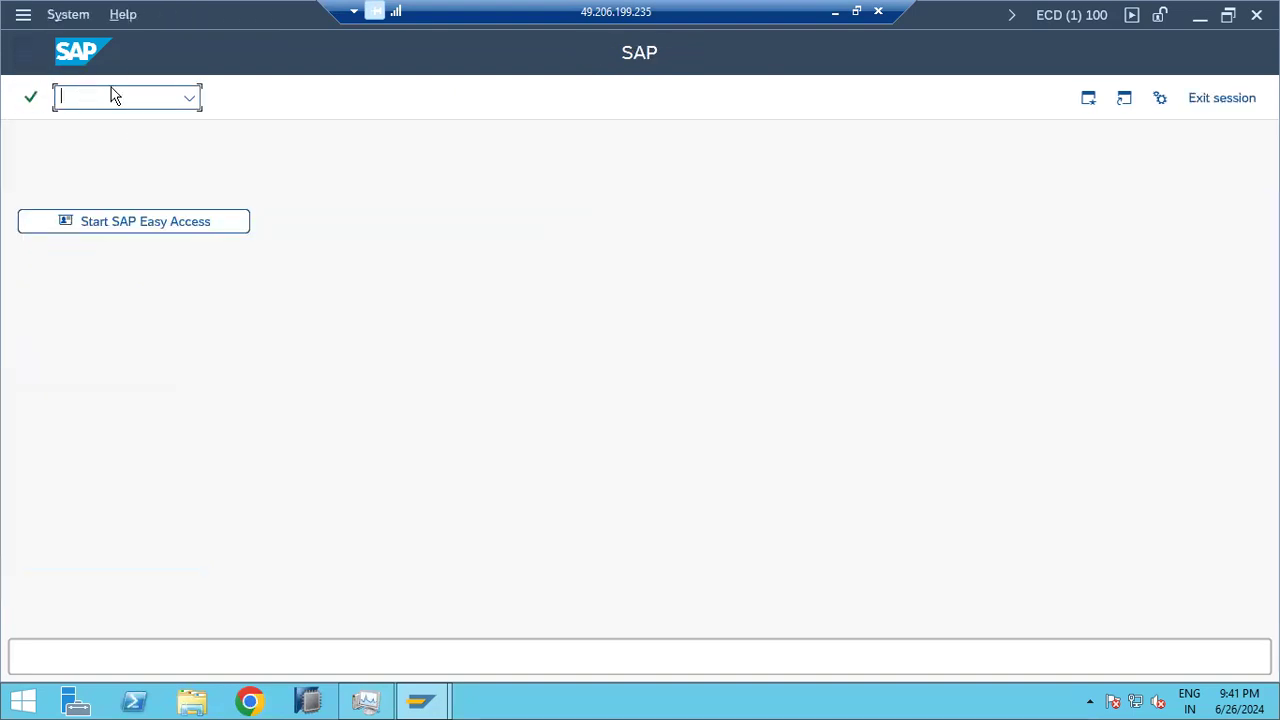
type("st05")
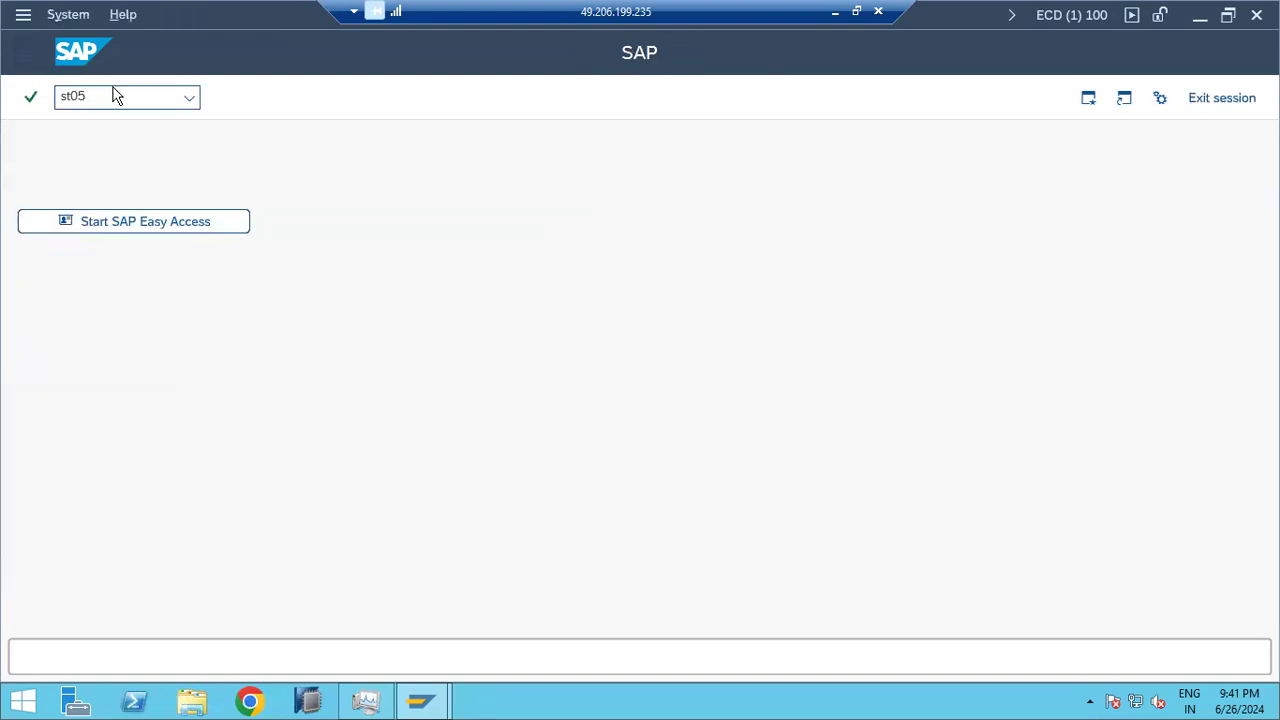
key("Return")
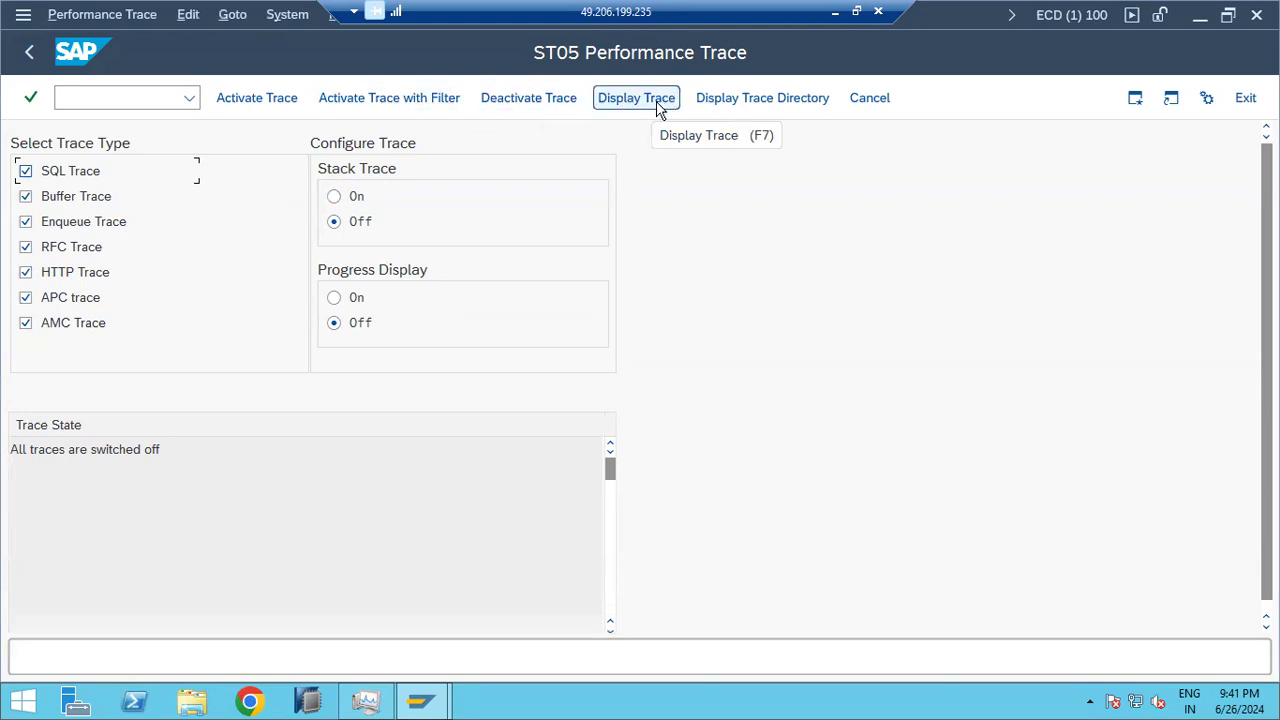
left_click(27, 57)
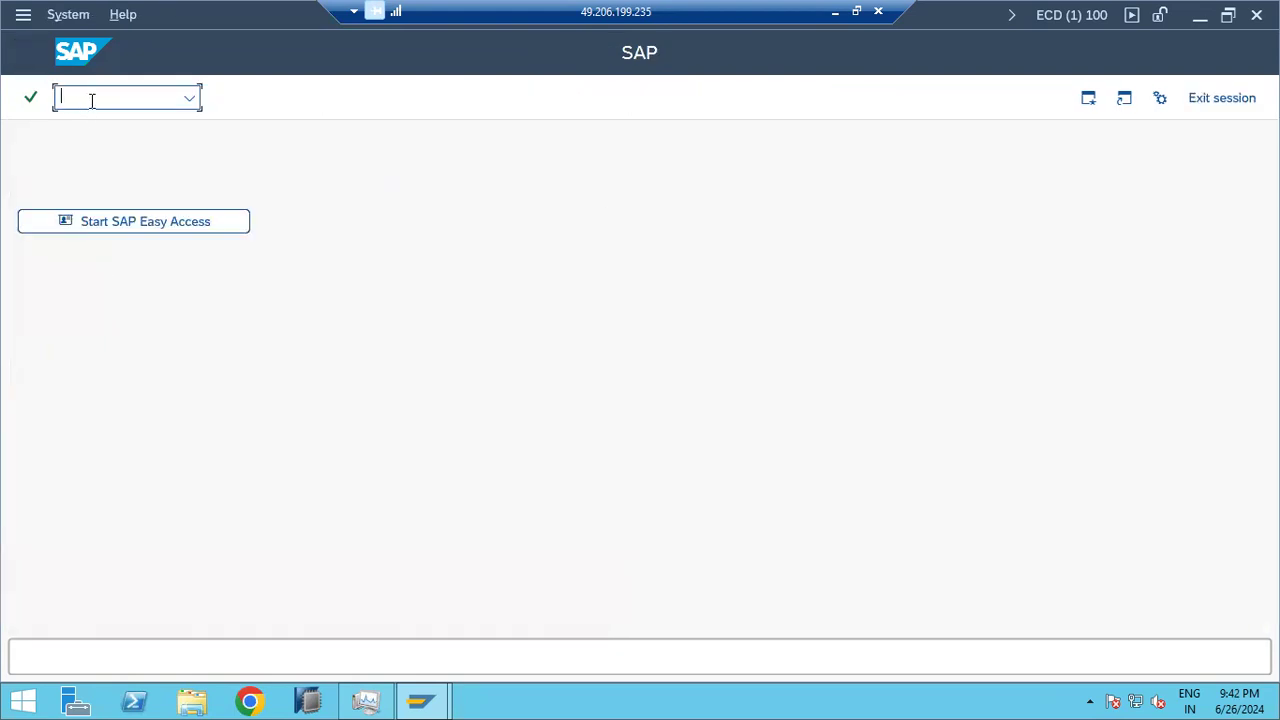
type("sa38")
key("Return")
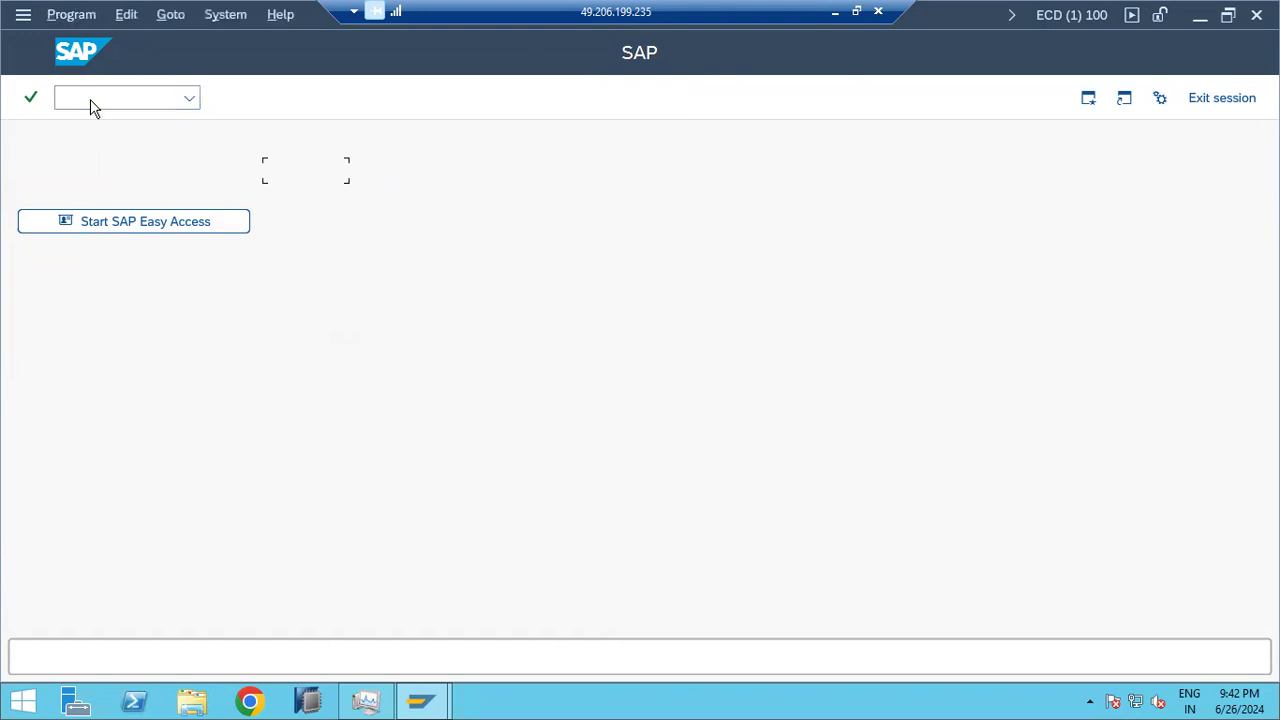
left_click(259, 98)
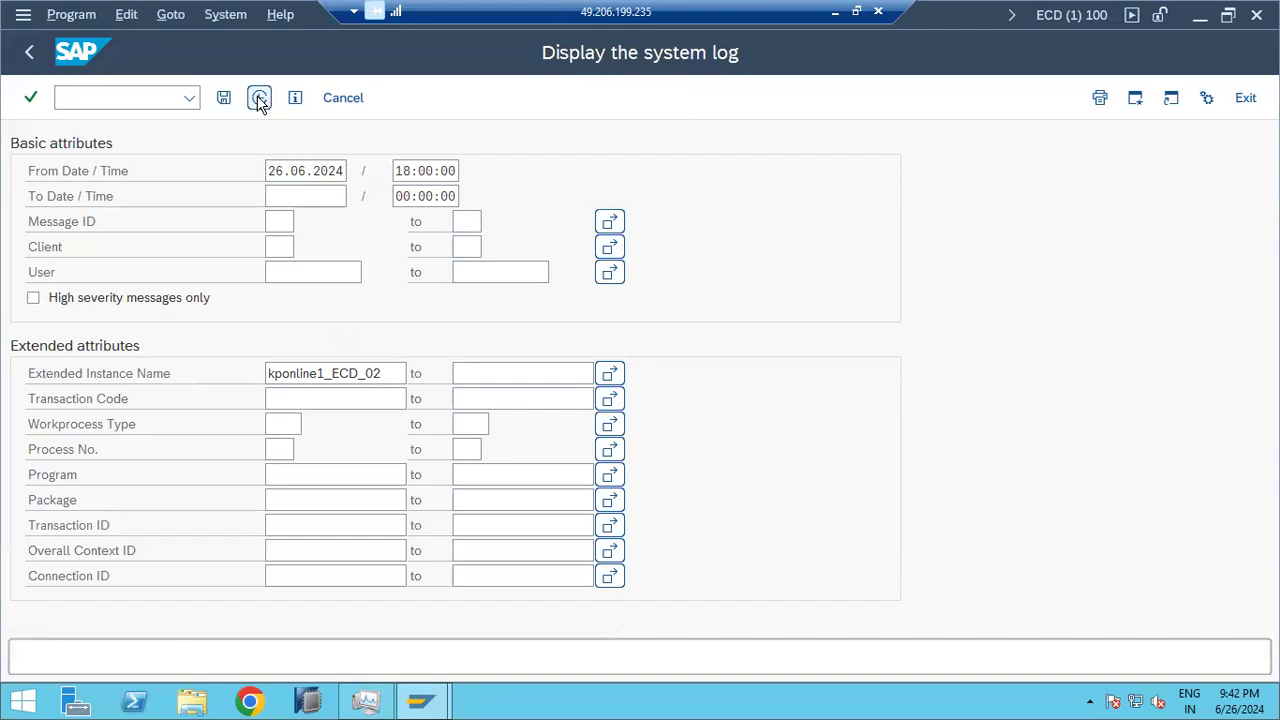
left_click(259, 98)
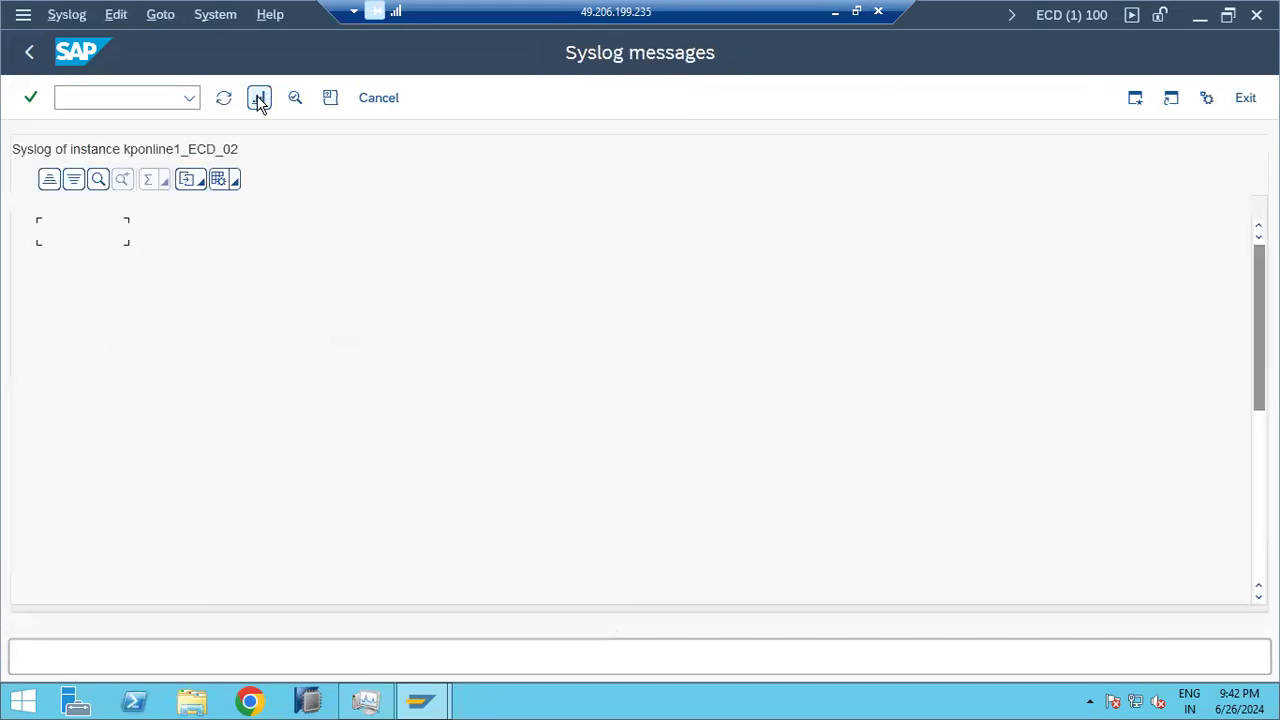
left_click(33, 54)
left_click(129, 97)
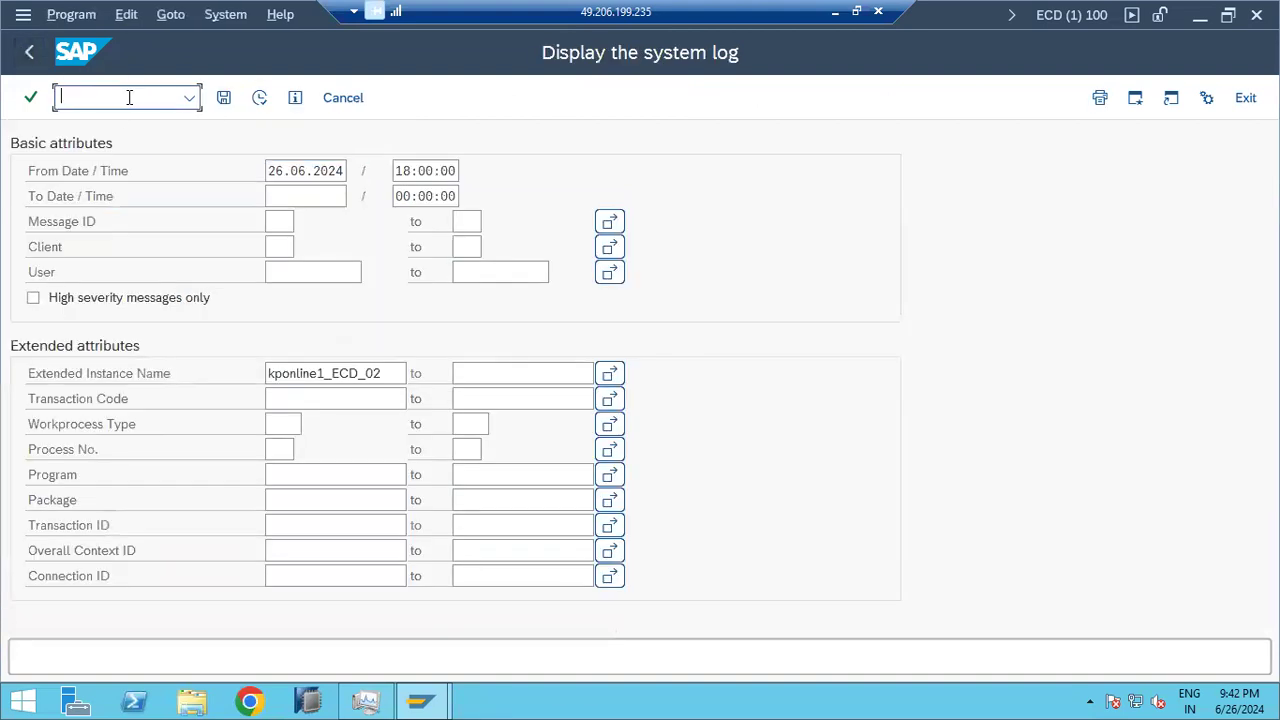
type("/nst22")
key("Return")
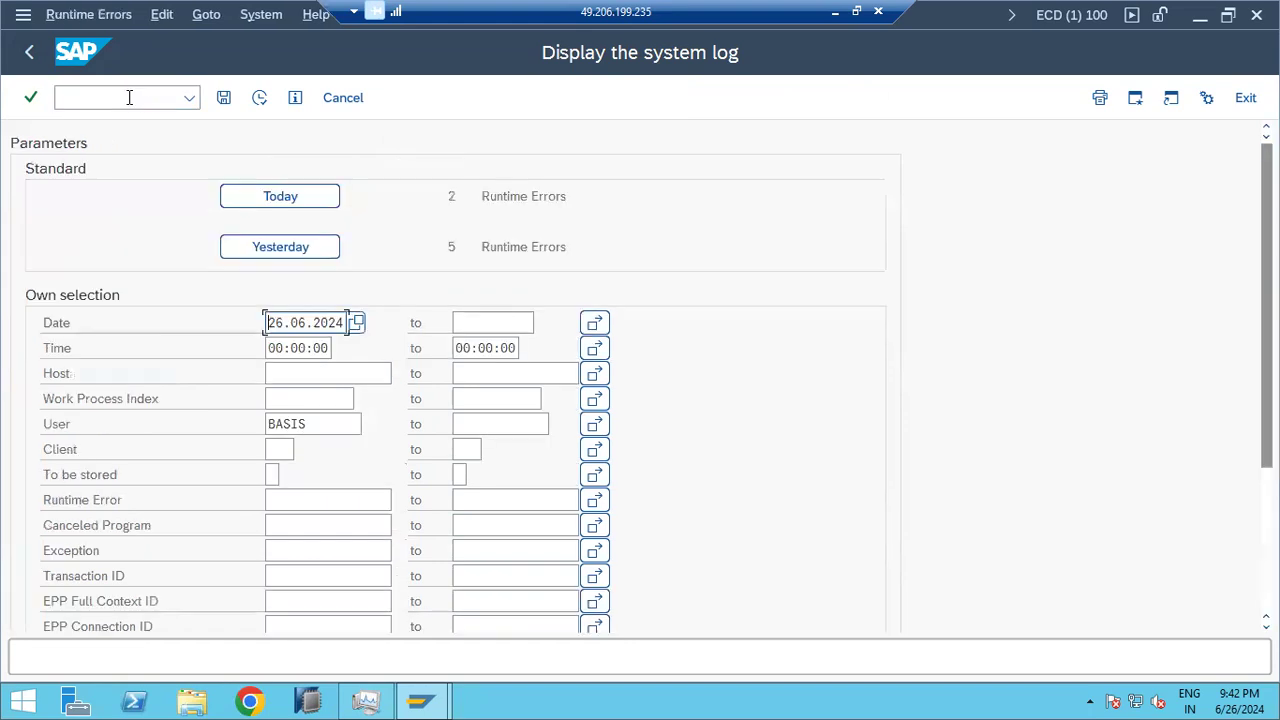
left_click(249, 198)
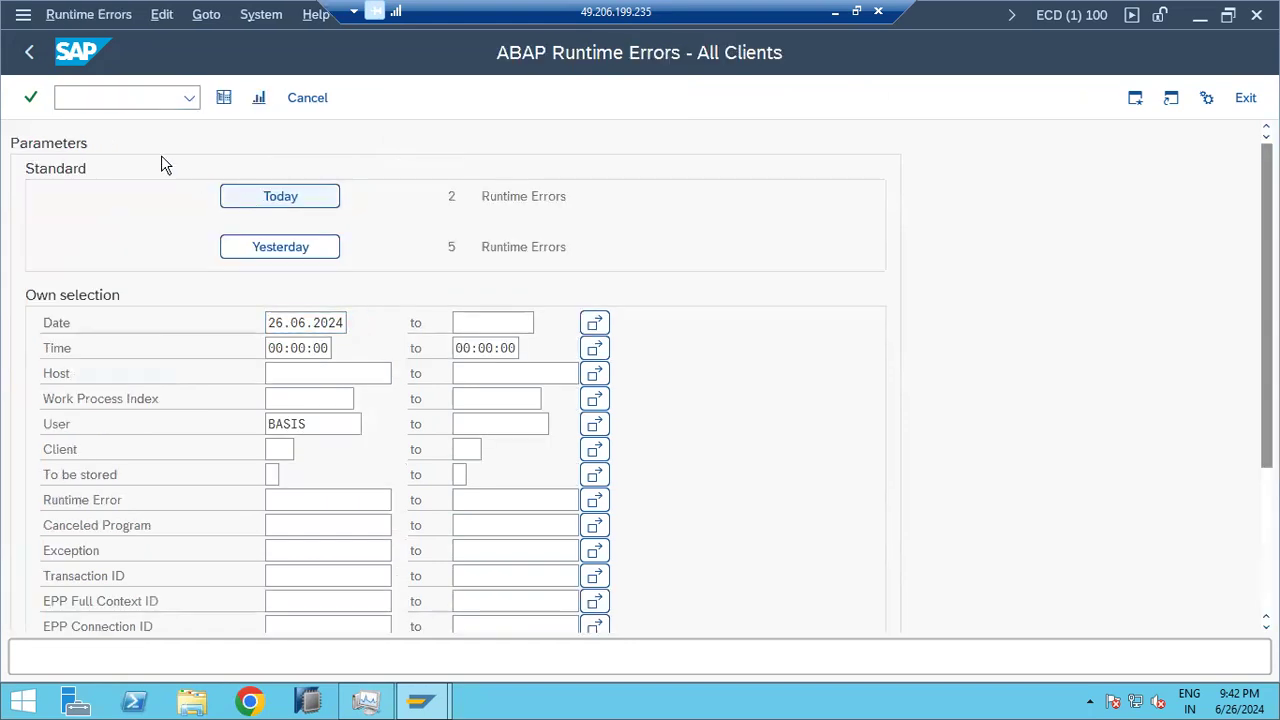
left_click(31, 53)
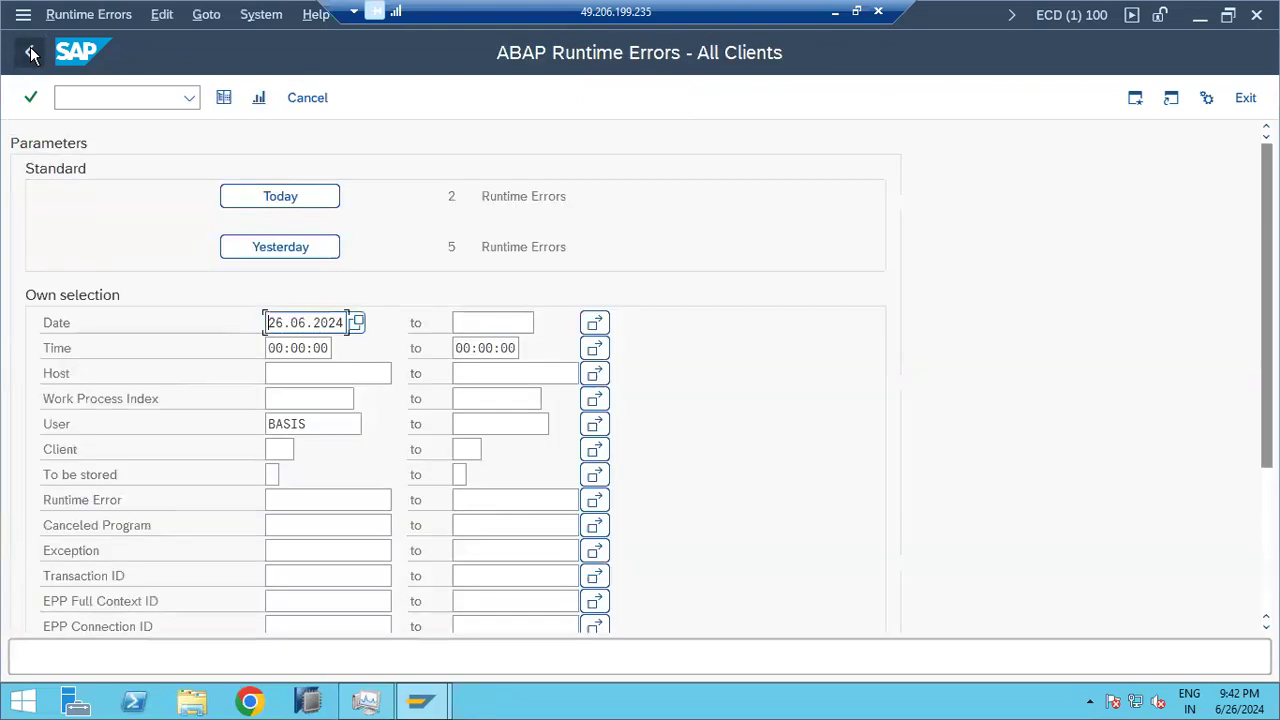
left_click(31, 53)
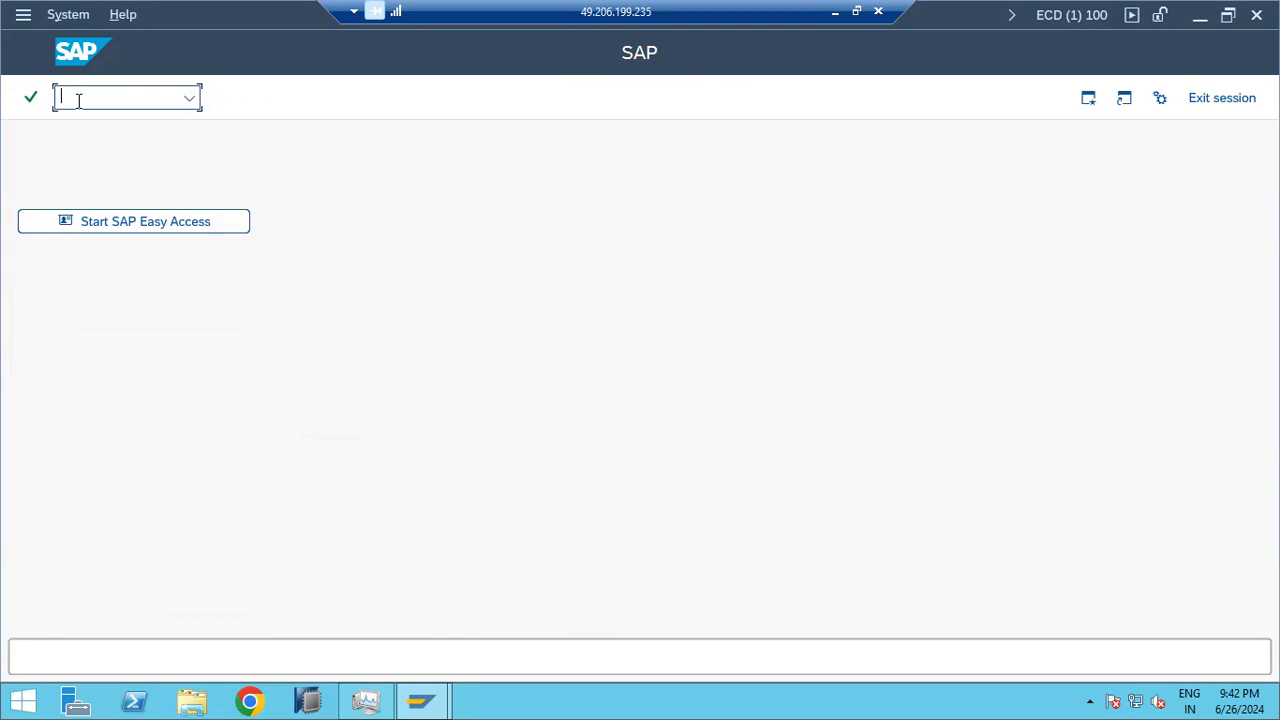
Step: Check the signed-in users in Task Manager's Users view, then close Task Manager
left_click(364, 702)
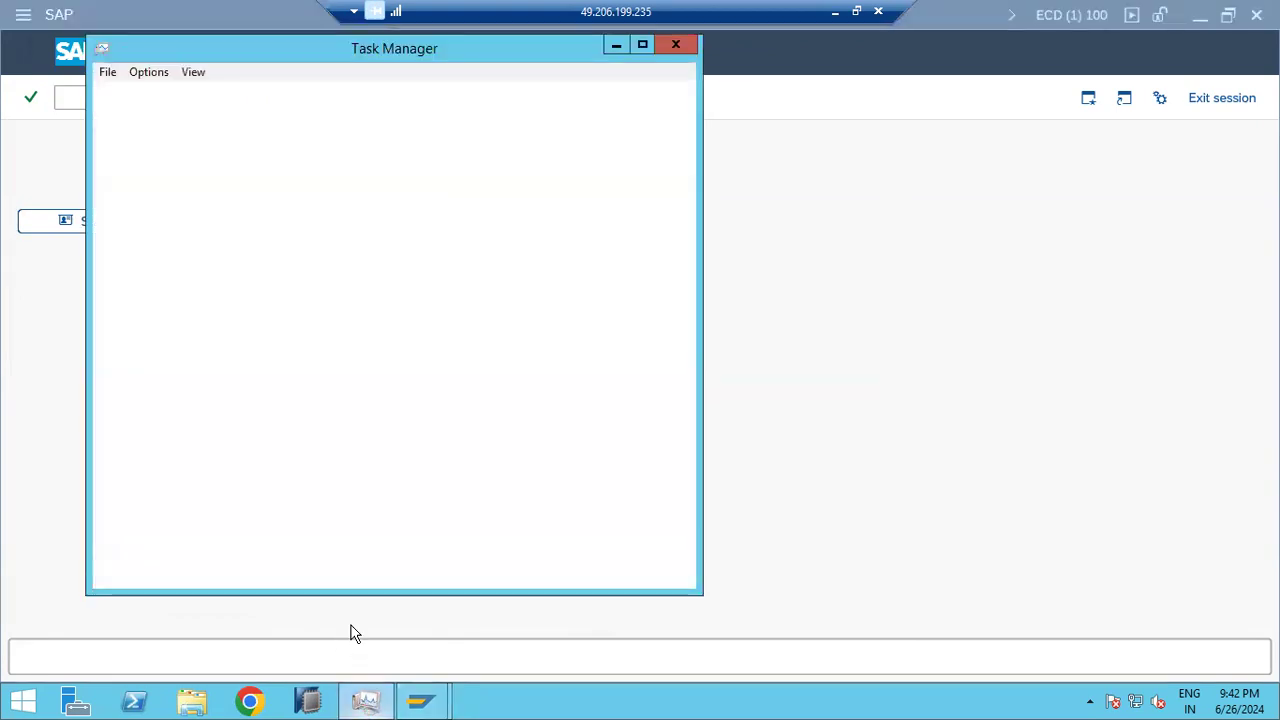
left_click(248, 95)
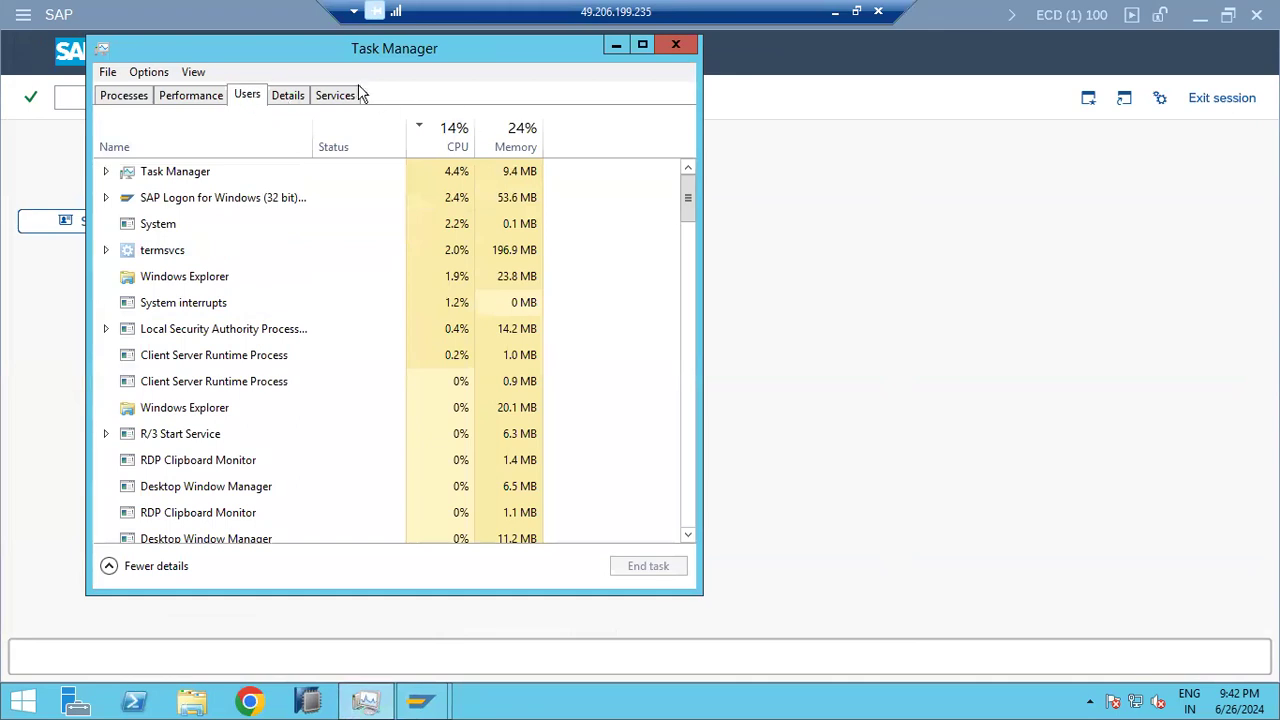
left_click_drag(320, 58, 334, 132)
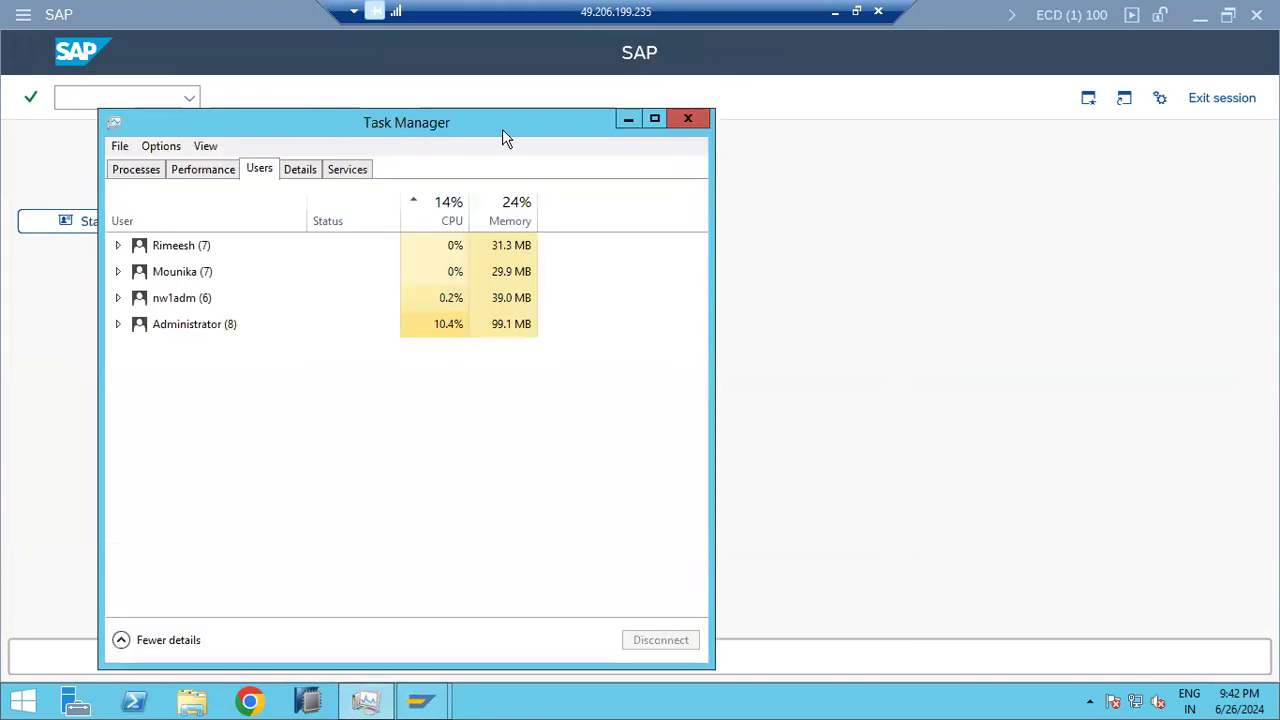
left_click(688, 120)
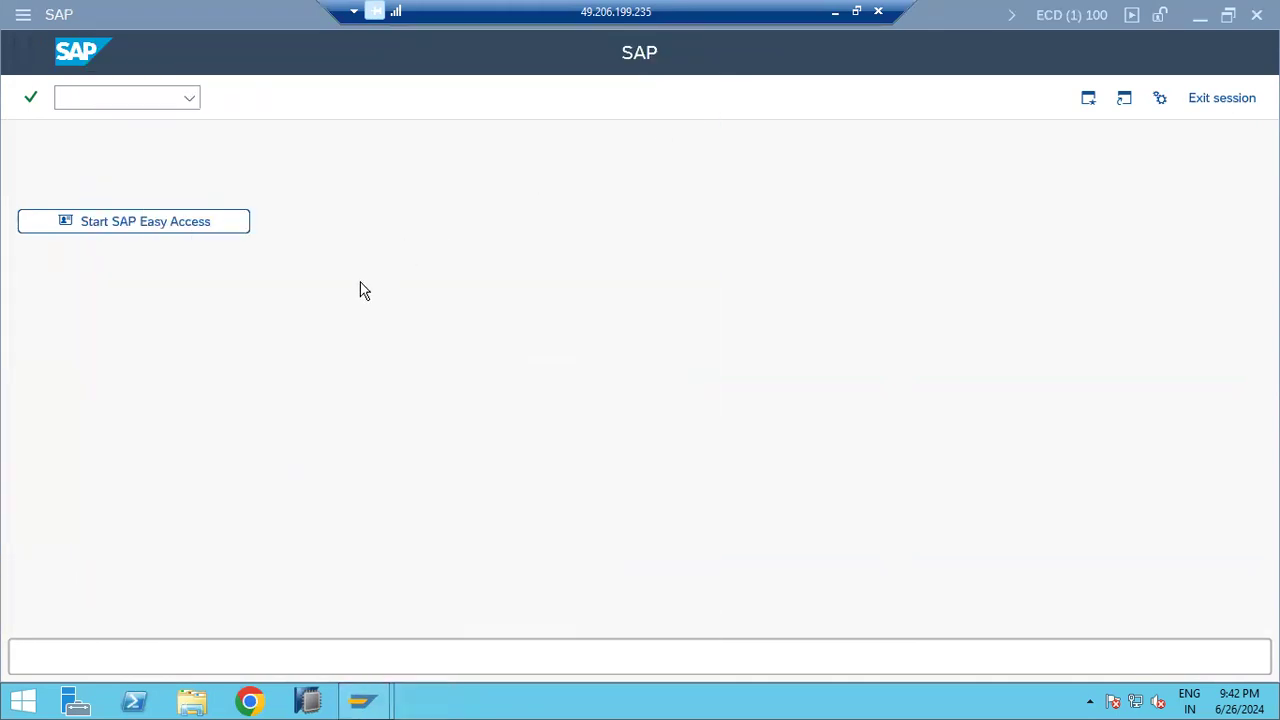
left_click(127, 91)
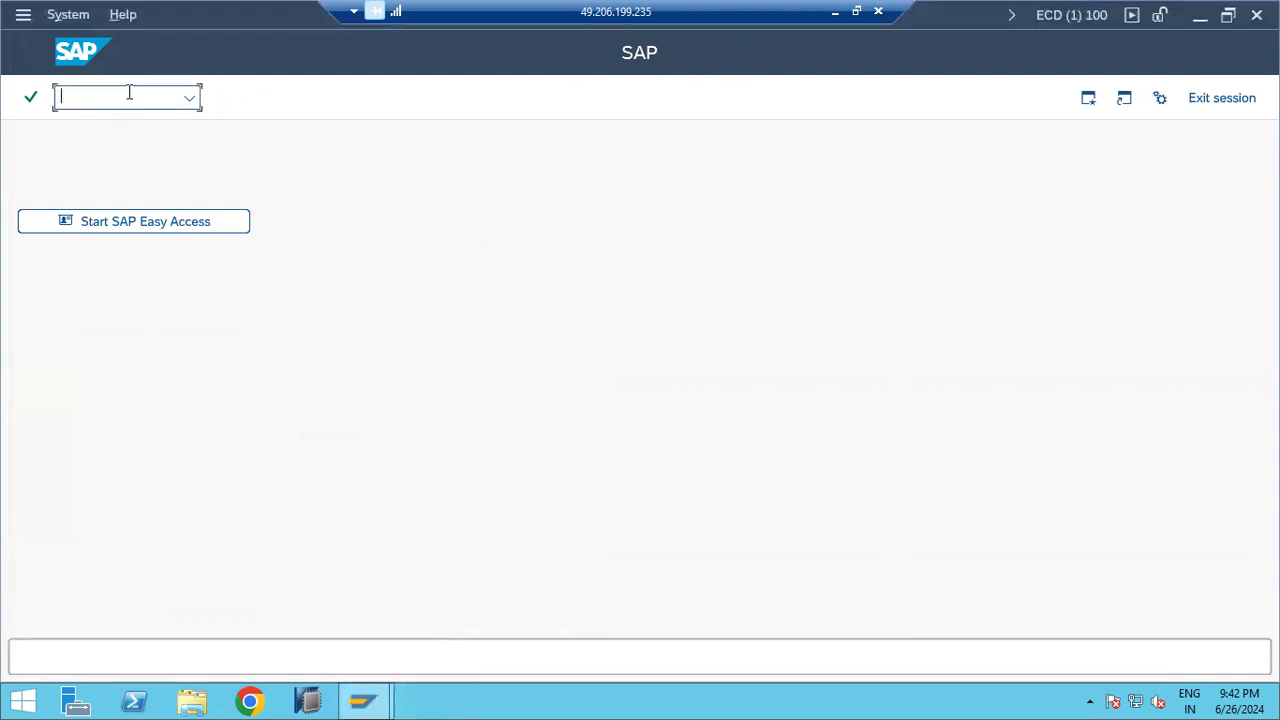
type("st")
key("BackSpace")
type("t05")
key("Return")
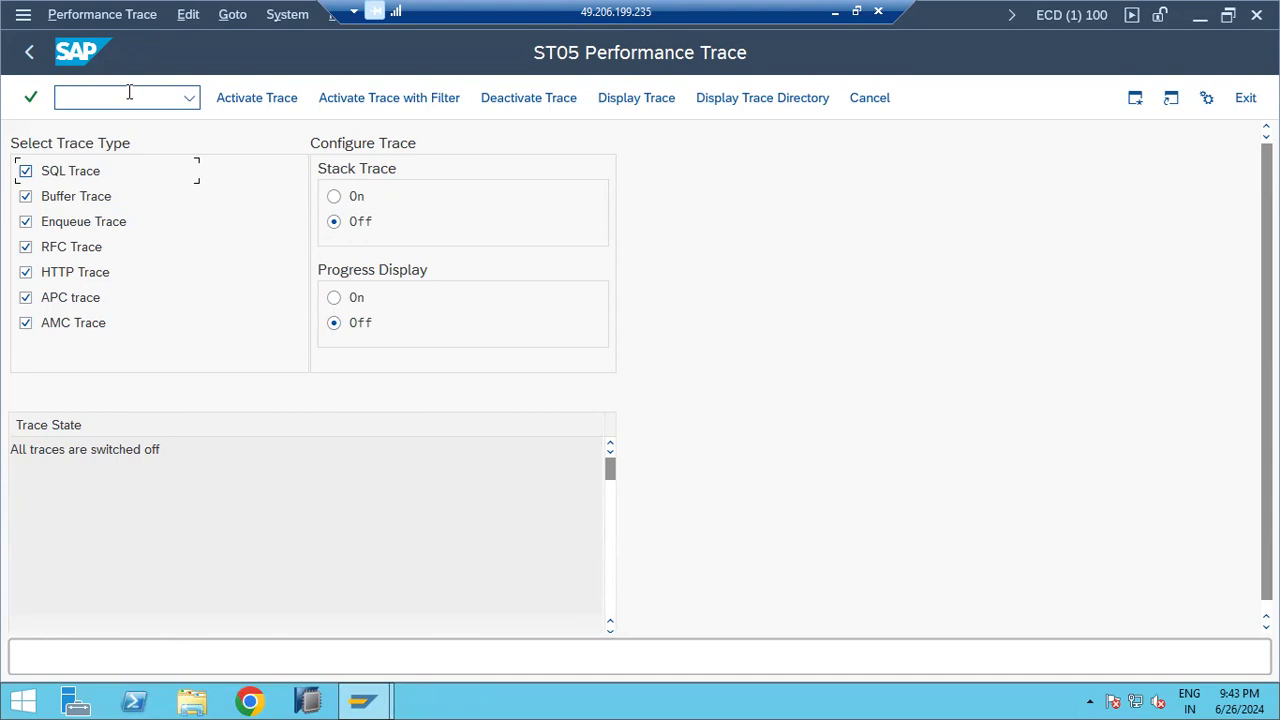
left_click(29, 54)
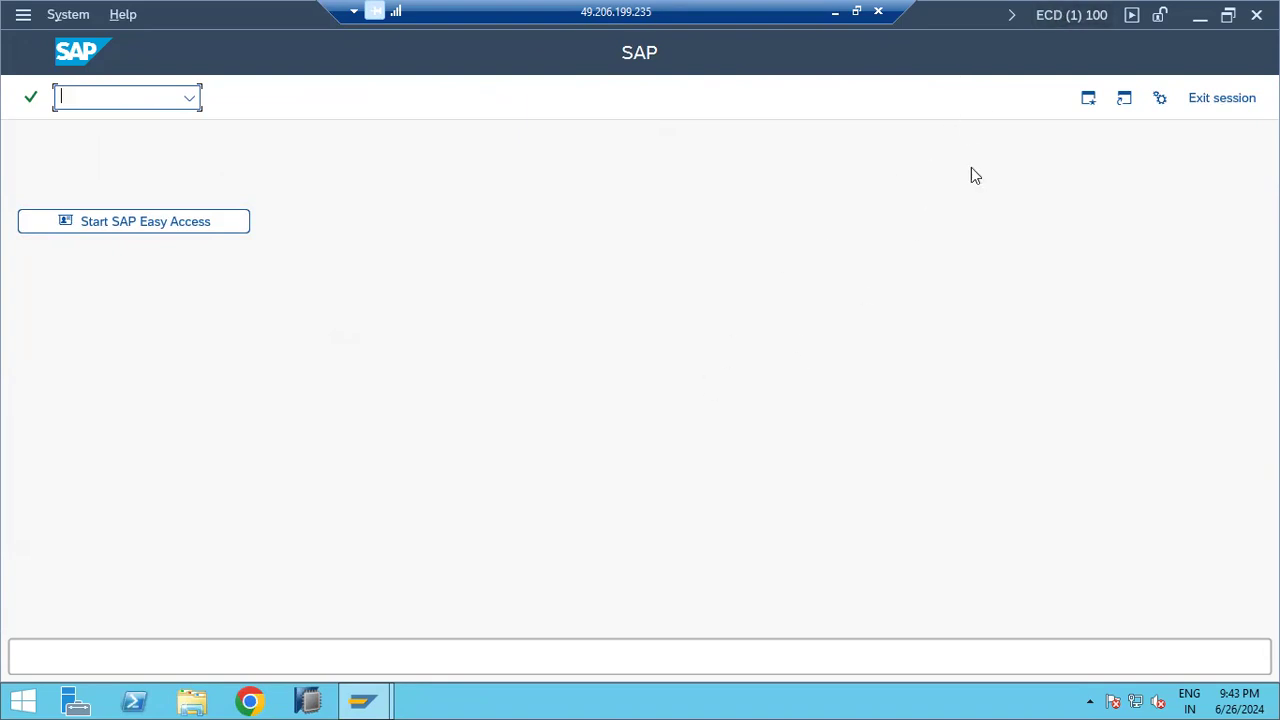
Step: Add the note 'ST06 - OS level :DISK,MEMORY,NETOWORK..' below the ST05 line
left_click(837, 13)
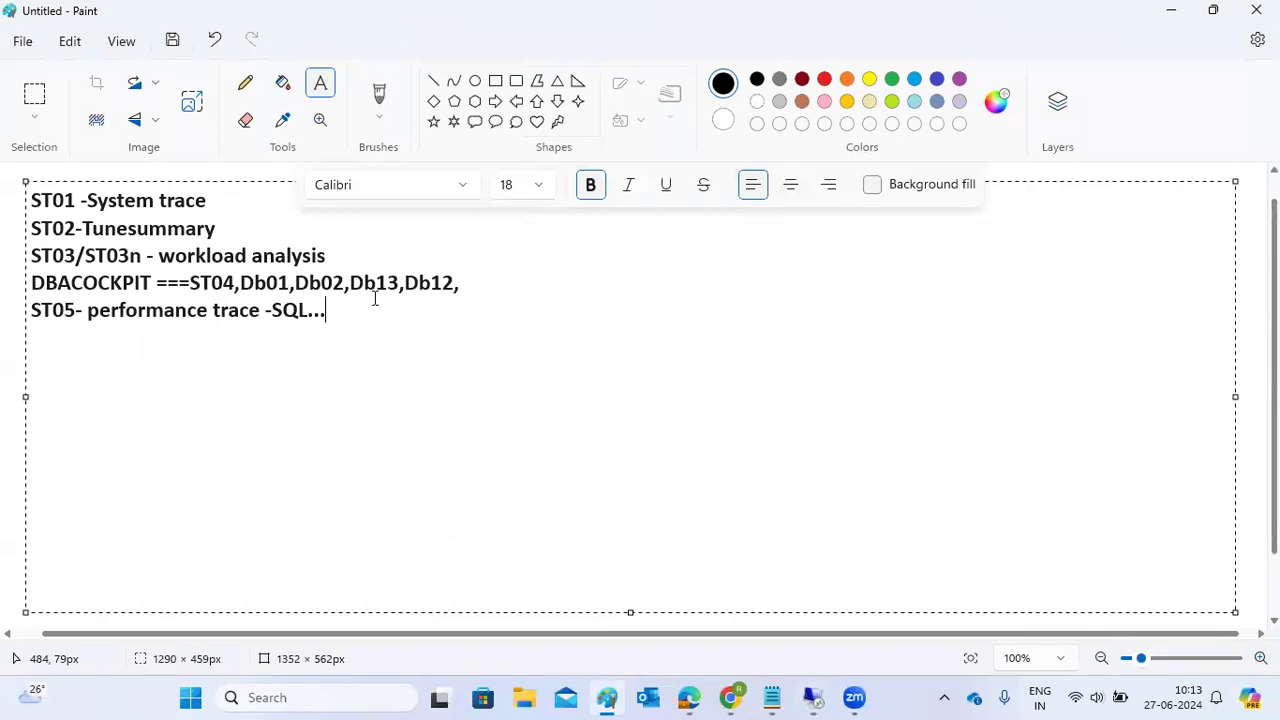
key("Return")
type("ST06 -")
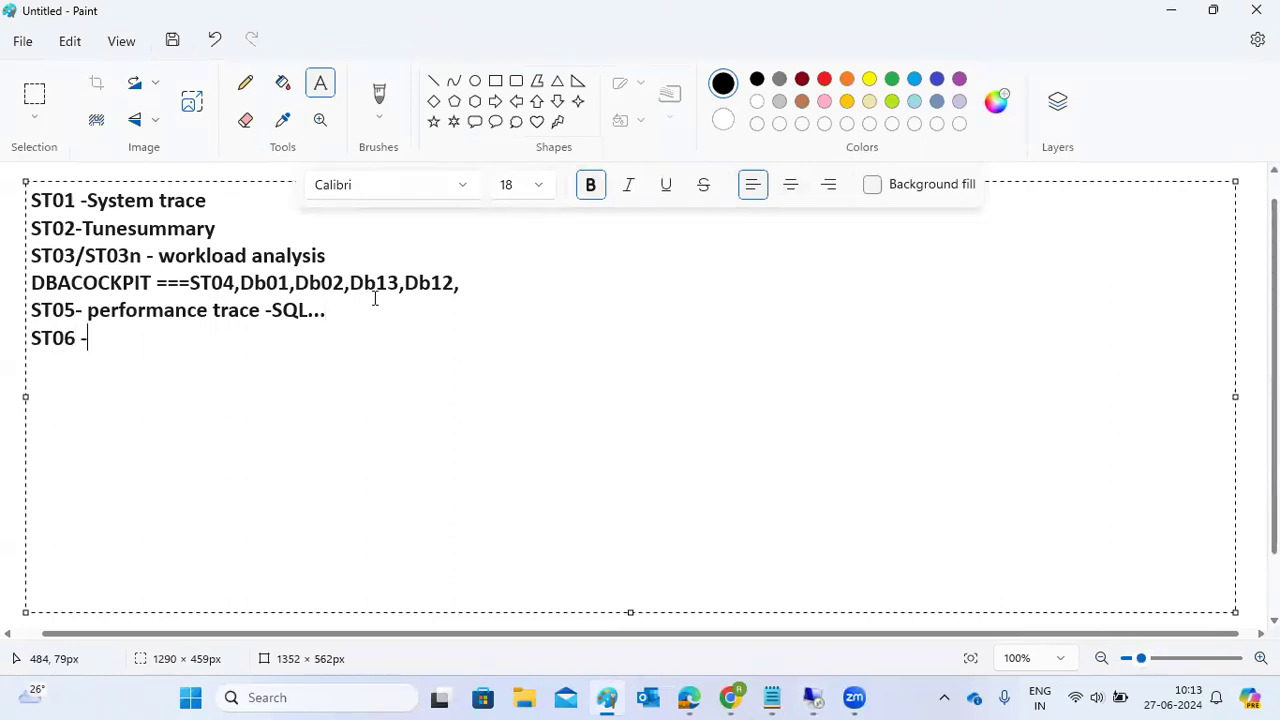
type(" OS level")
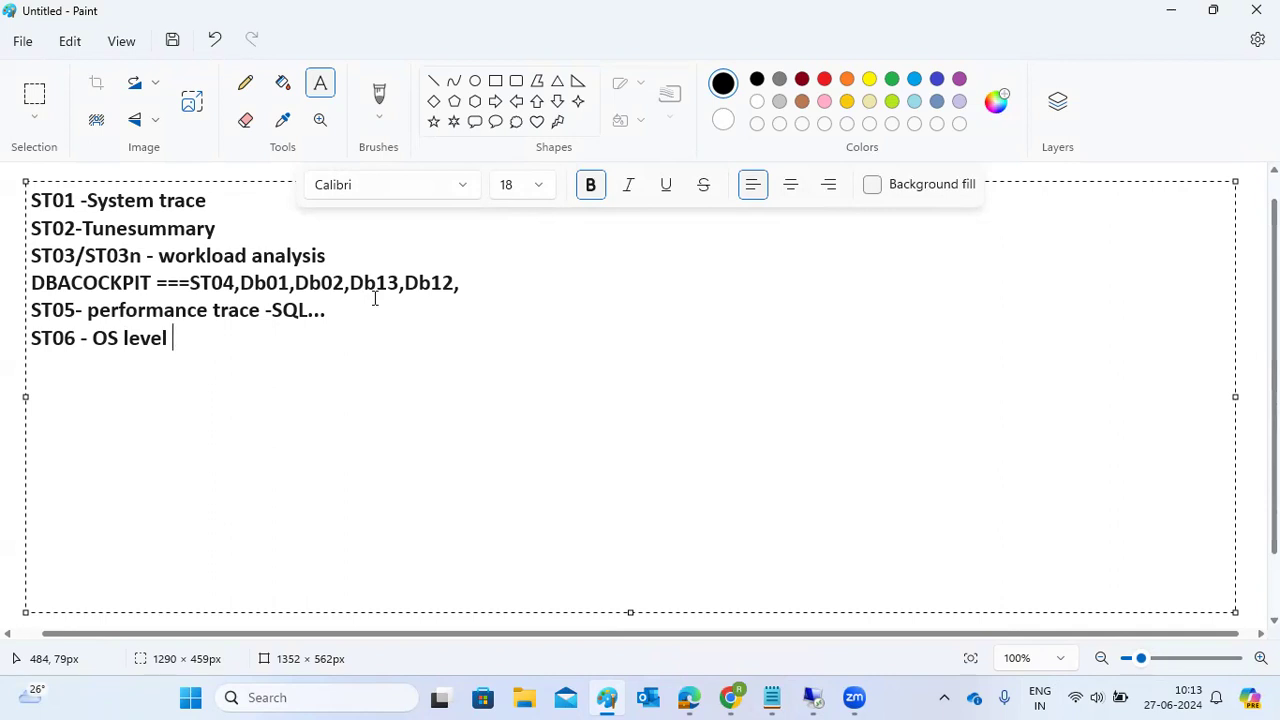
type(":")
type("DISK,")
type("MEMORY,")
type("NETOWRK,")
key("BackSpace")
key("BackSpace")
key("BackSpace")
type("ORK..")
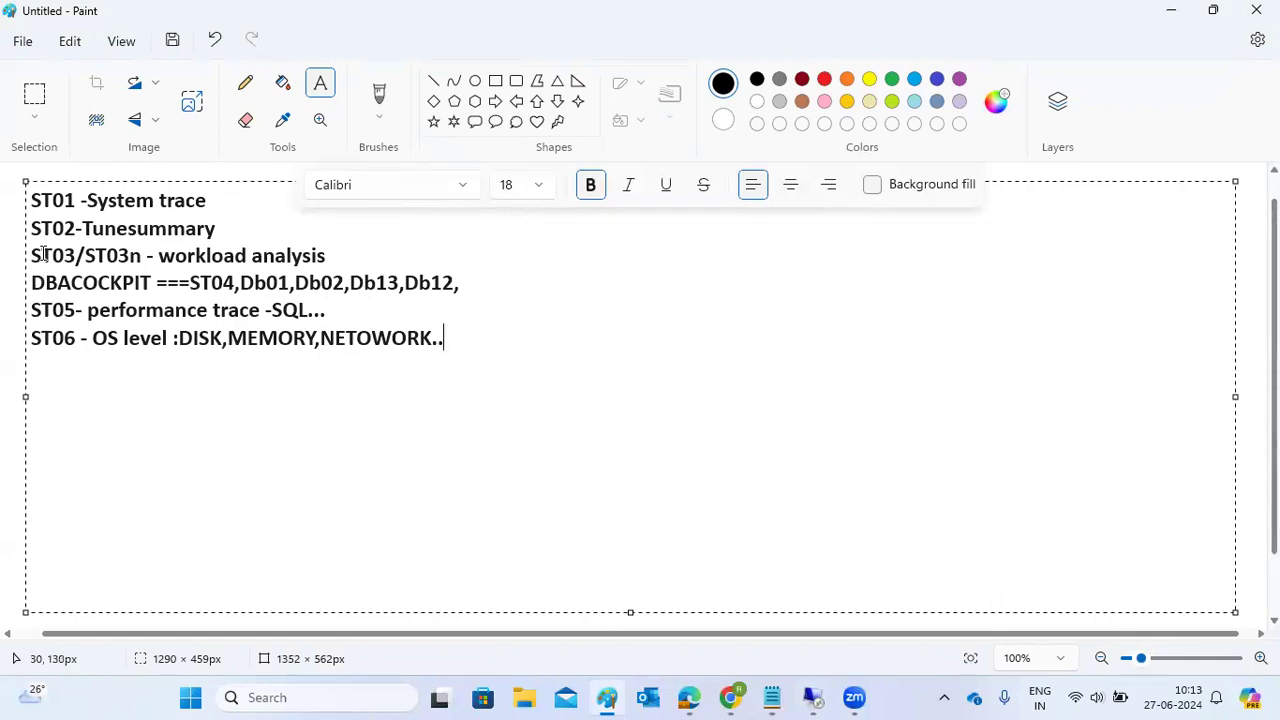
Step: Highlight the ST03/ST03n, DBACOCKPIT and ST05 lines, then return to the remote SAP session
left_click_drag(34, 255, 335, 247)
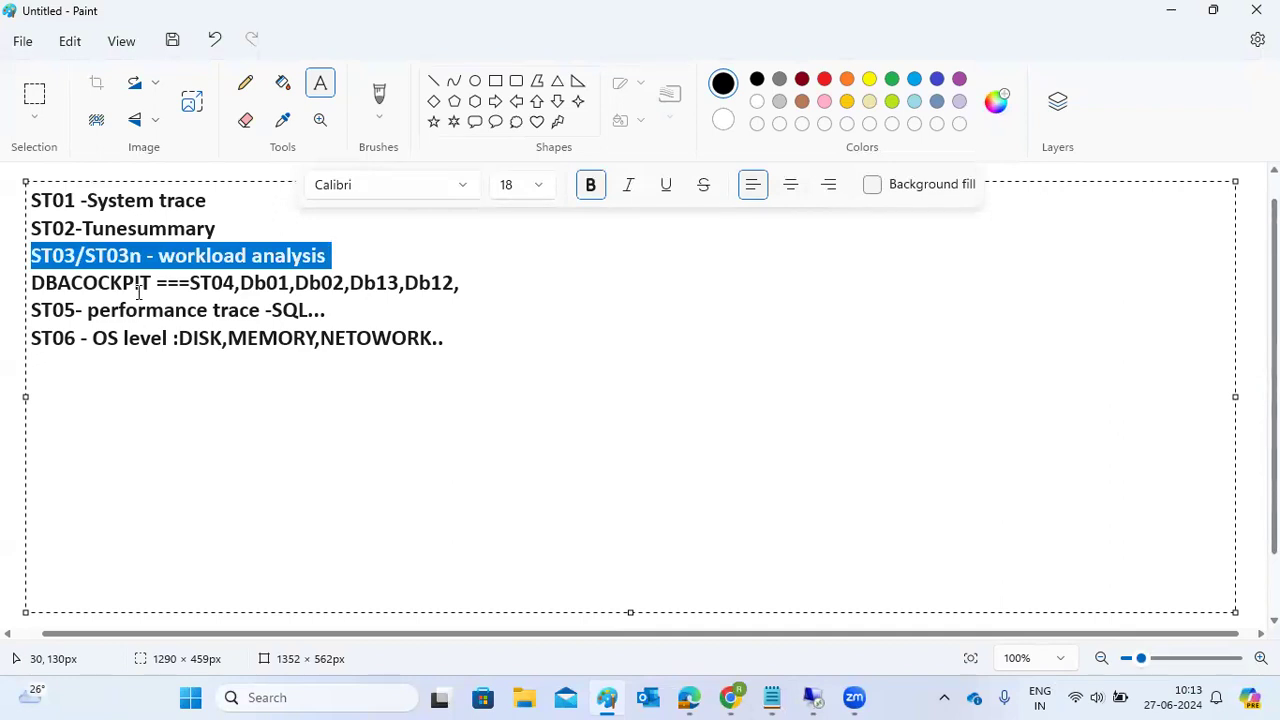
mouse_move(46, 283)
left_mouse_down()
mouse_move(334, 259)
mouse_move(446, 263)
mouse_move(487, 298)
left_mouse_up()
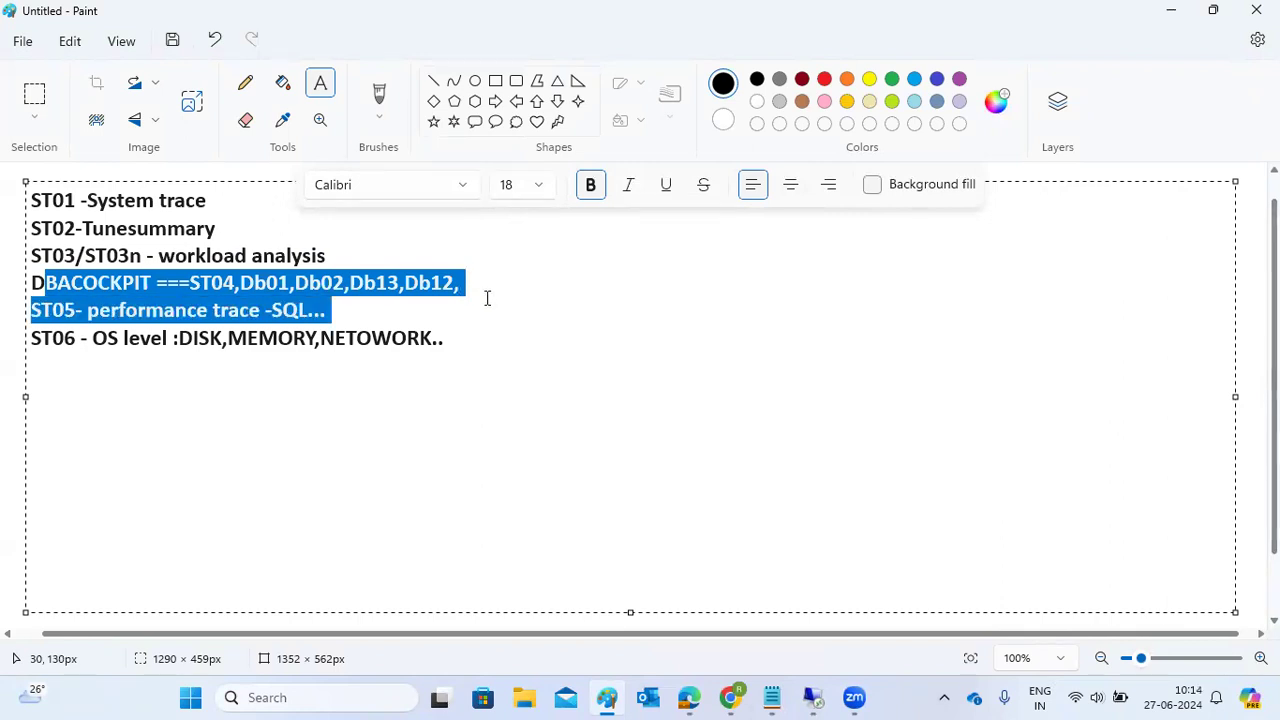
mouse_move(812, 697)
left_click(841, 596)
Step: Open the Operating System Monitor and review host kponline1, VirtualBox model, 98% idle and CPU counts
type("st05")
key("Return")
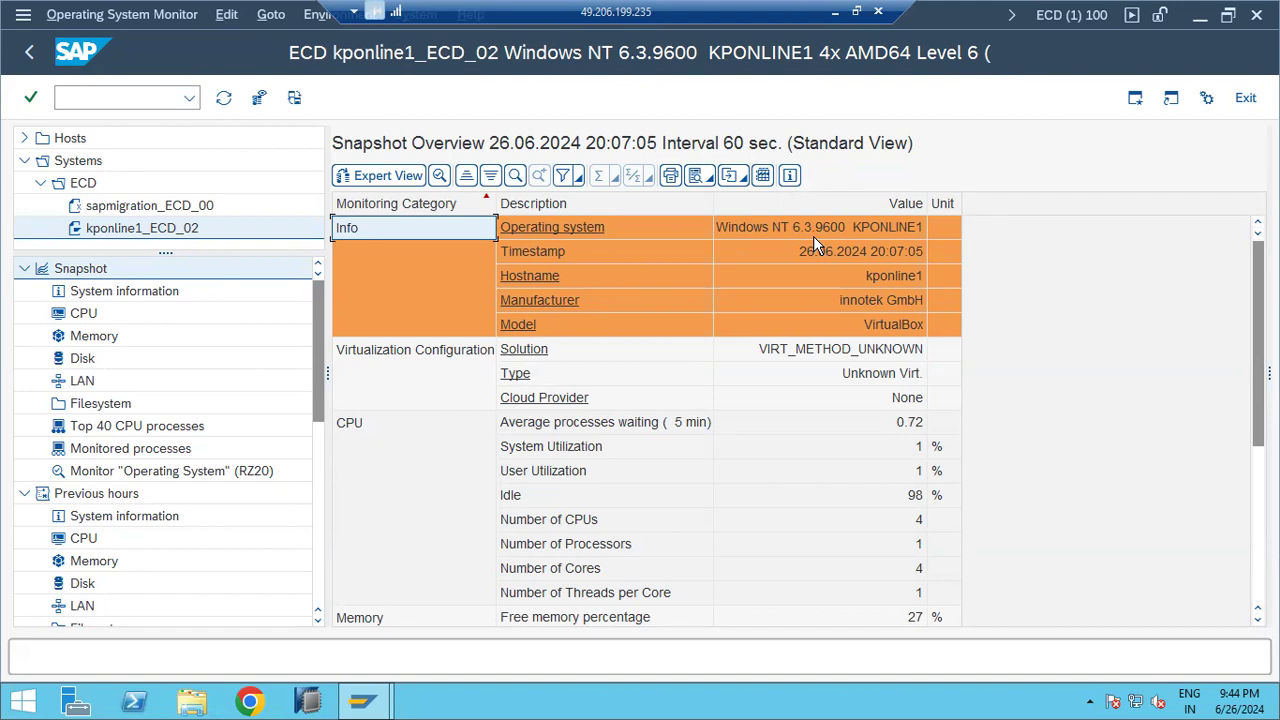
left_click(881, 275)
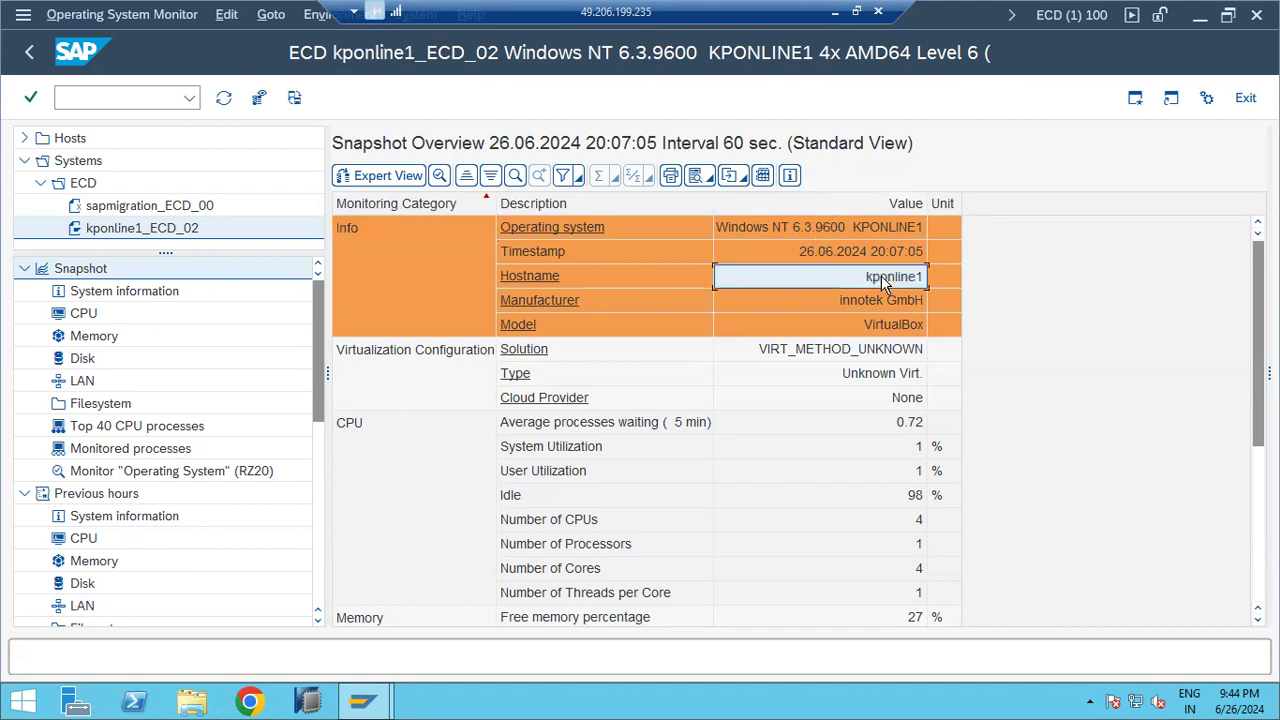
left_click(873, 325)
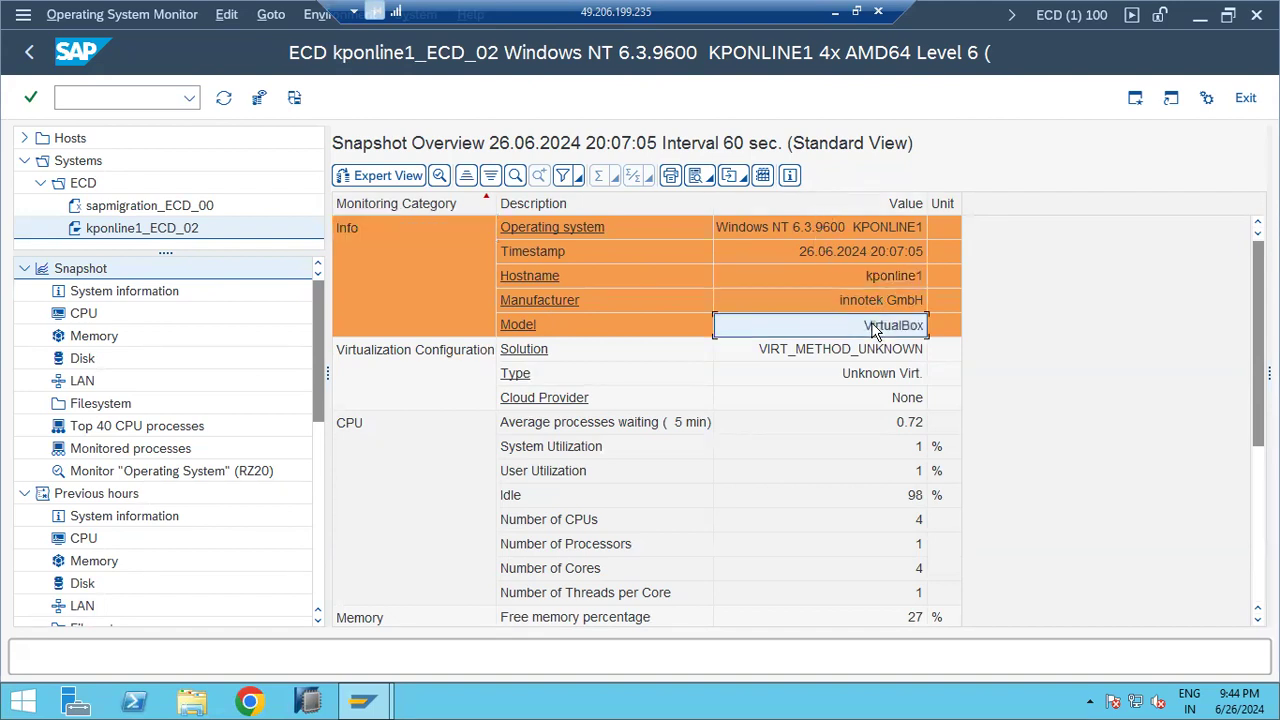
left_click(866, 425)
scroll(880, 428, "down", 1)
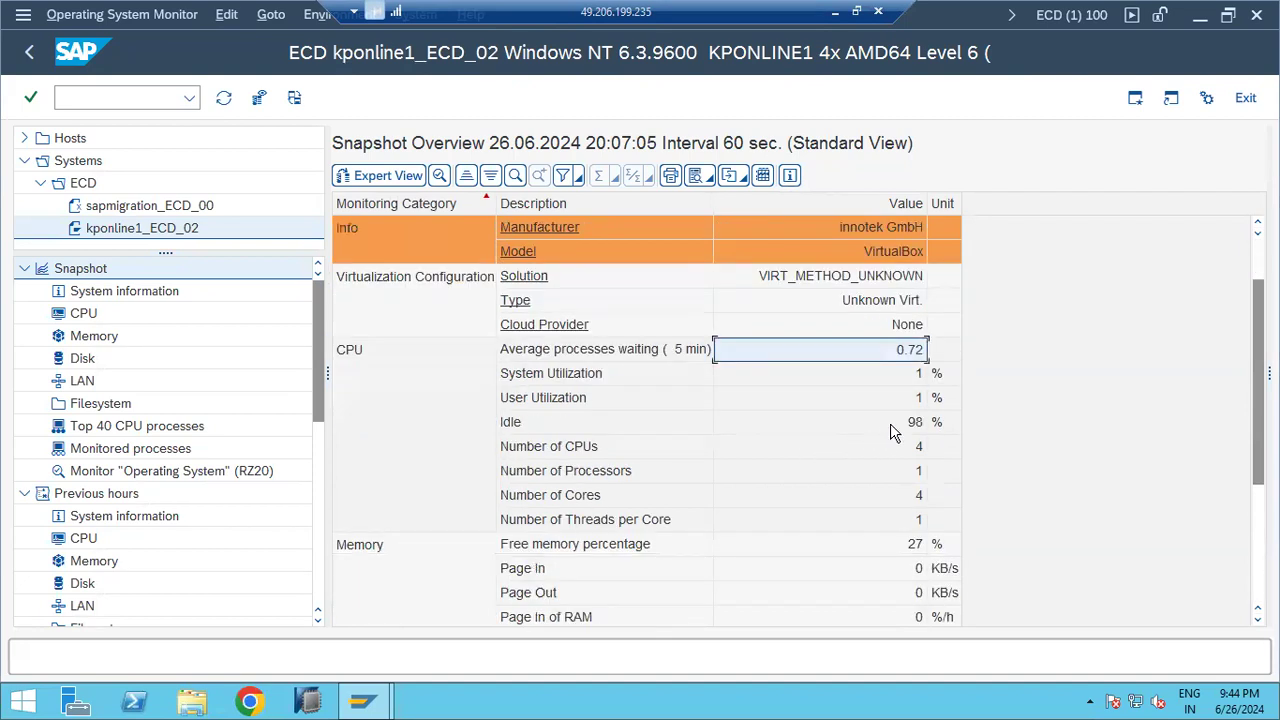
left_click(896, 426)
left_click(884, 396)
left_click(884, 373)
left_click(870, 450)
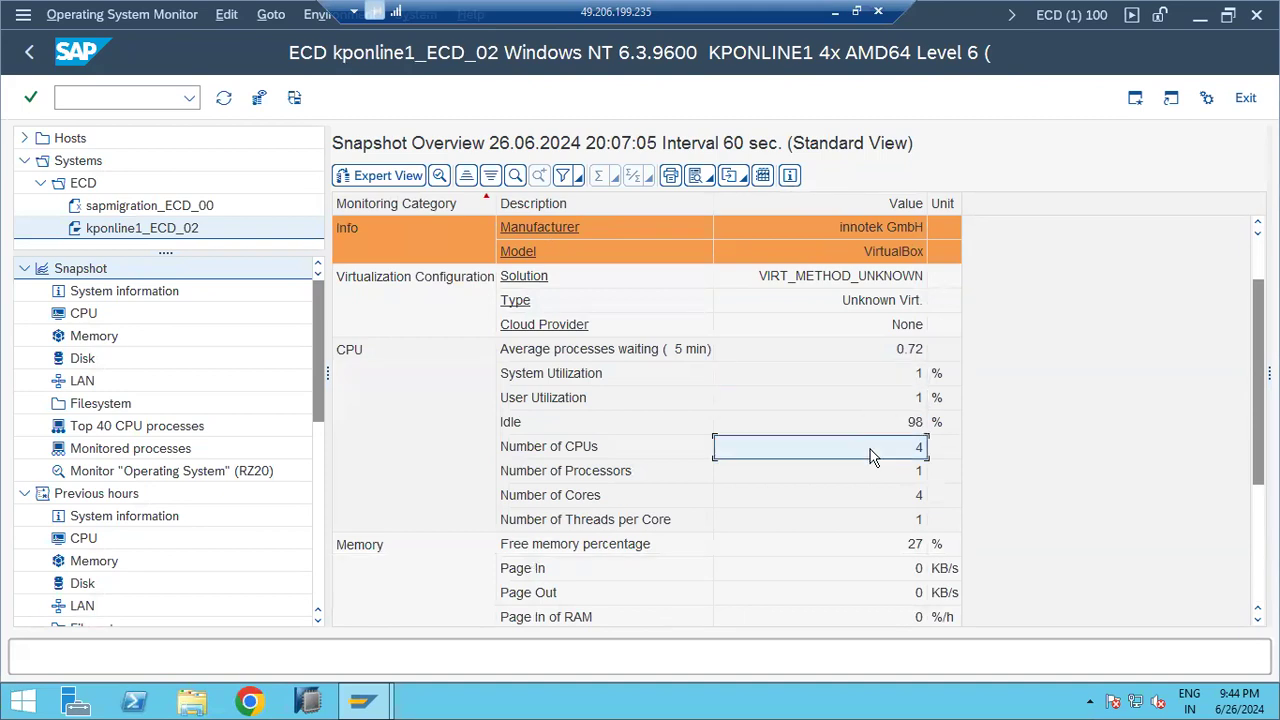
left_click(873, 472)
left_click(877, 497)
Step: Review memory snapshot values: 27% free, 21,362 MB physical, 5,800 MB free, and swap sizes
scroll(880, 500, "down", 2)
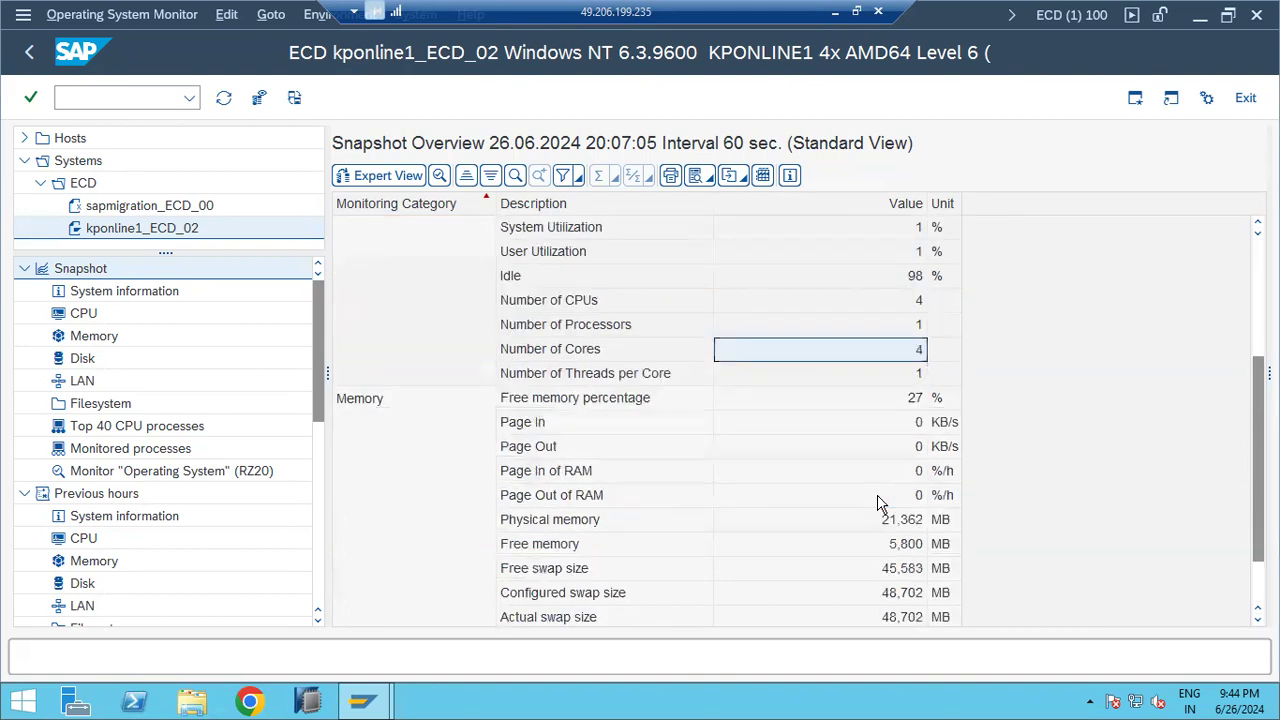
left_click(817, 400)
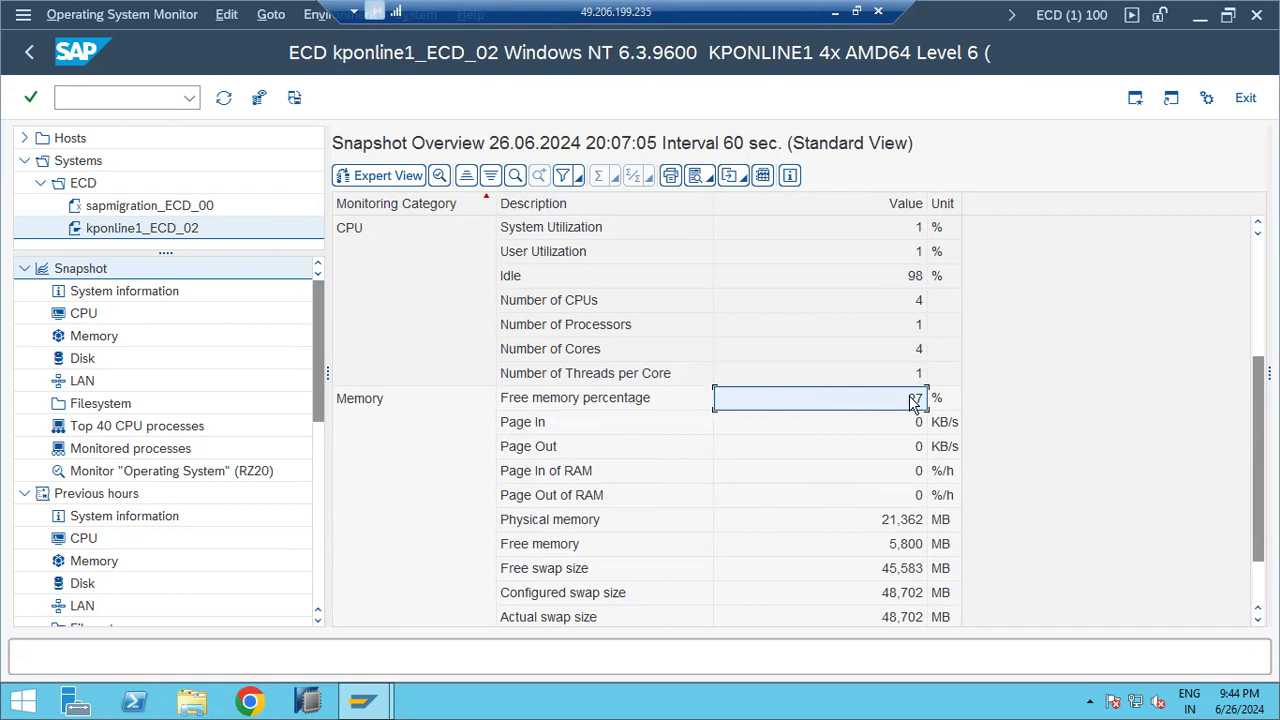
left_click(886, 526)
left_click(897, 549)
left_click(906, 572)
scroll(910, 575, "down", 1)
left_click(893, 568)
scroll(877, 566, "up", 4)
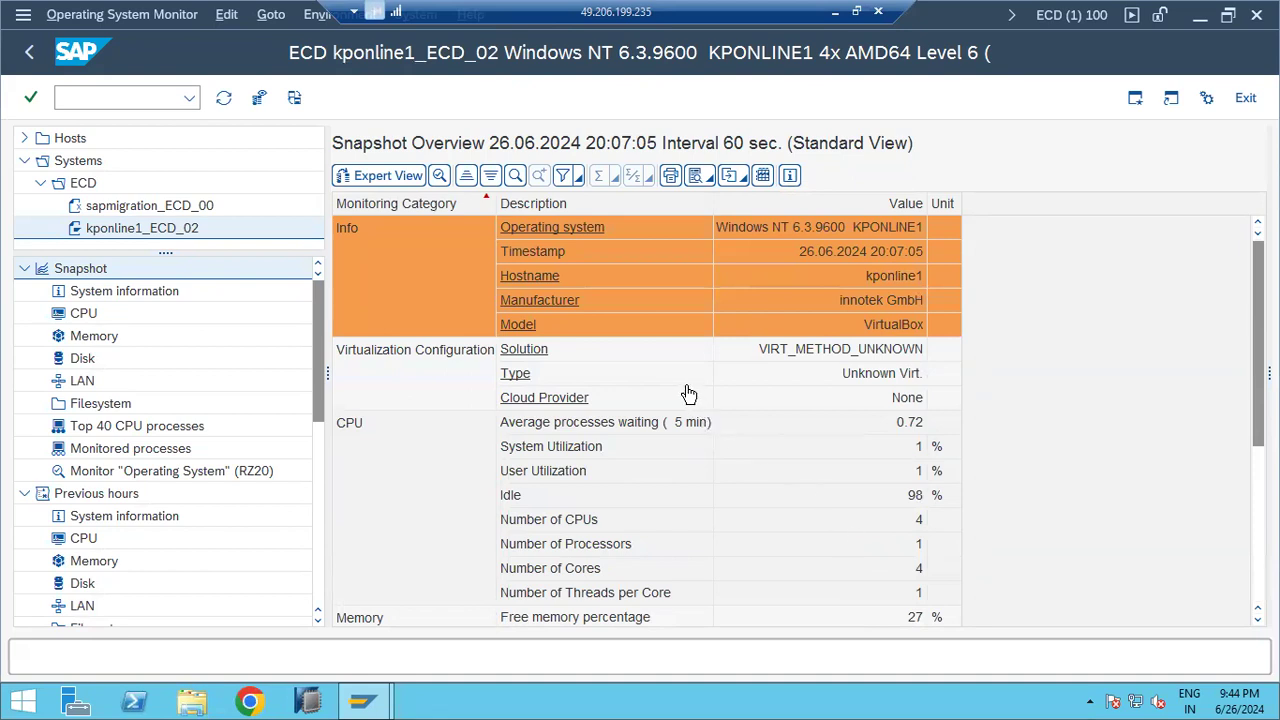
Step: Show previous-hours CPU figures in expert view, then switch to previous-hours memory
left_click(85, 314)
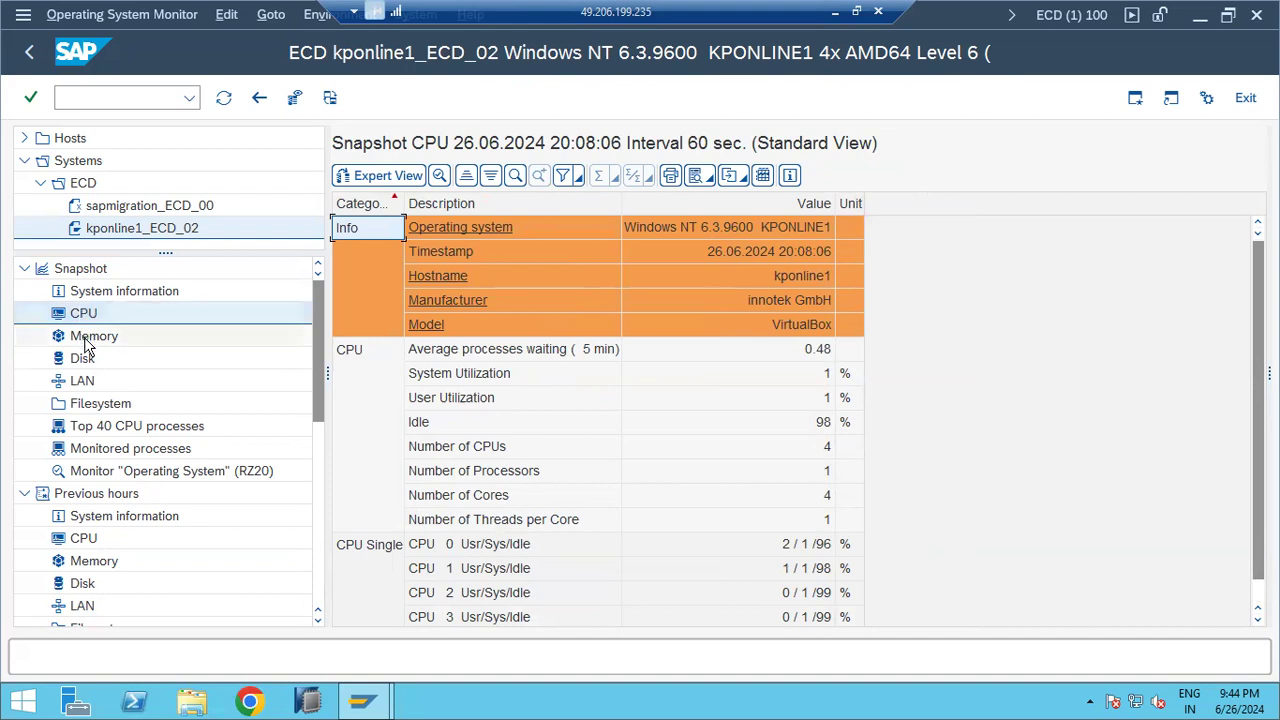
left_click(84, 540)
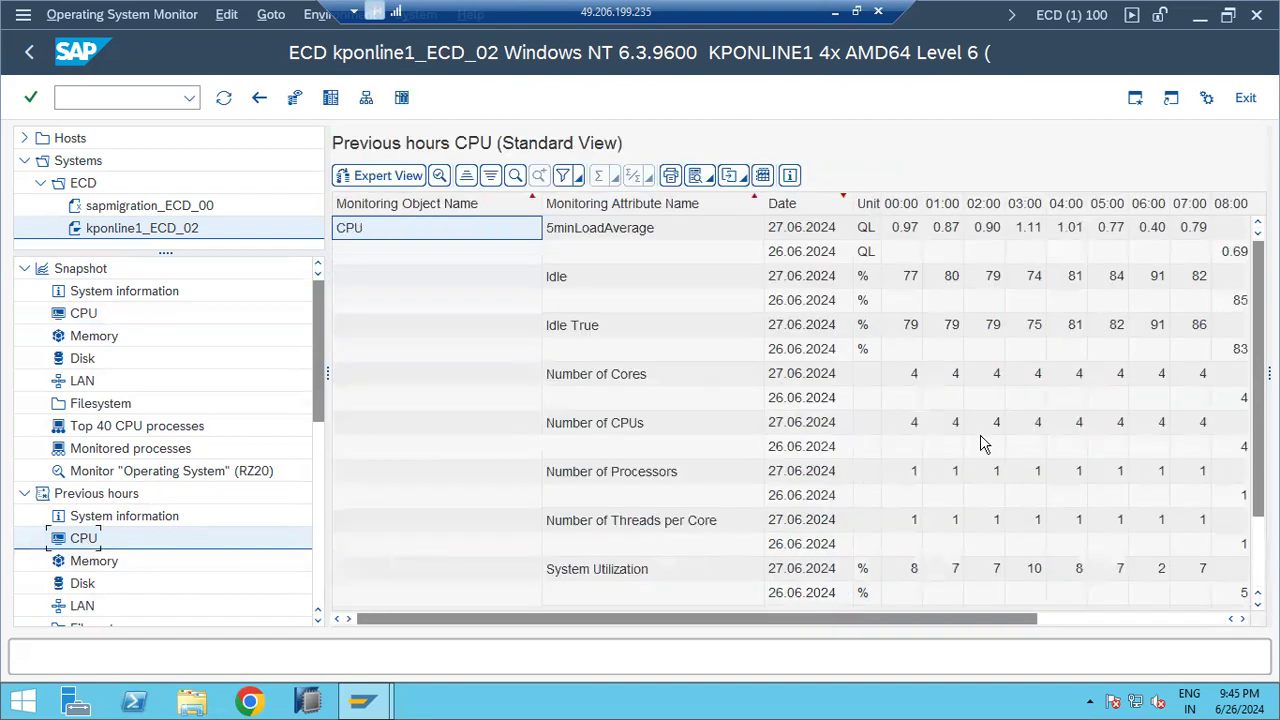
left_click(1068, 622)
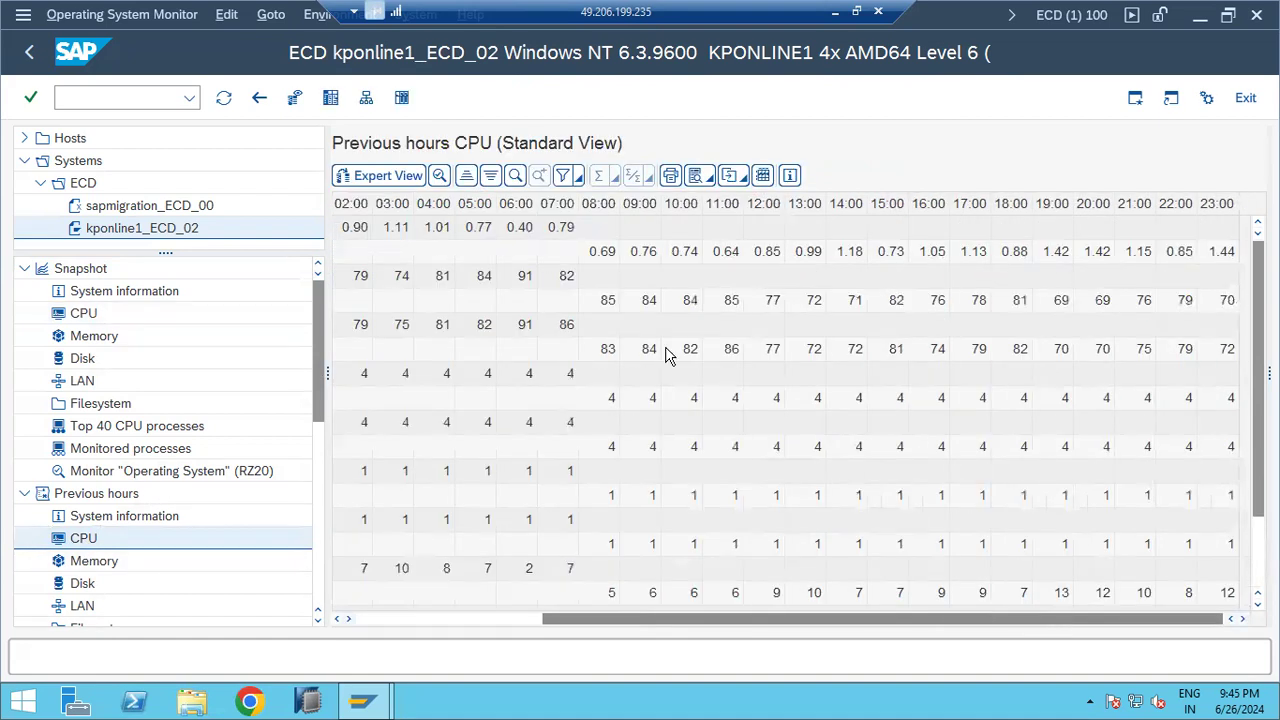
left_click(372, 177)
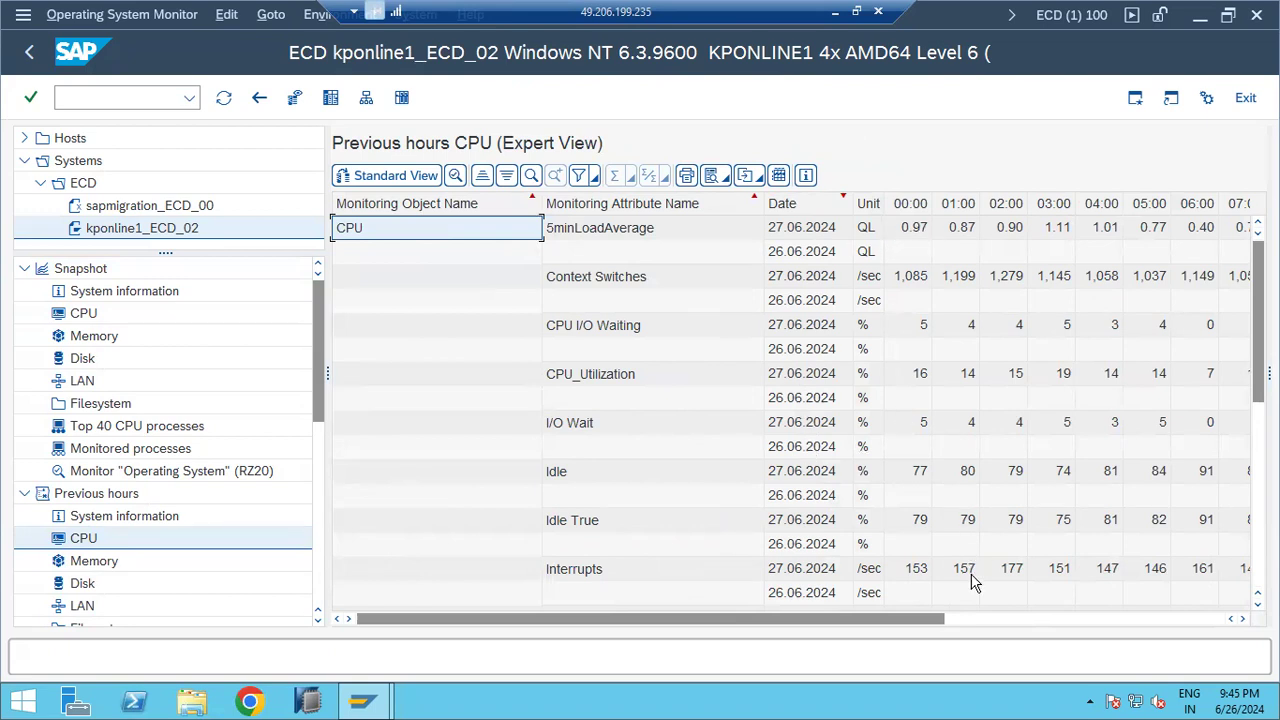
left_click(975, 618)
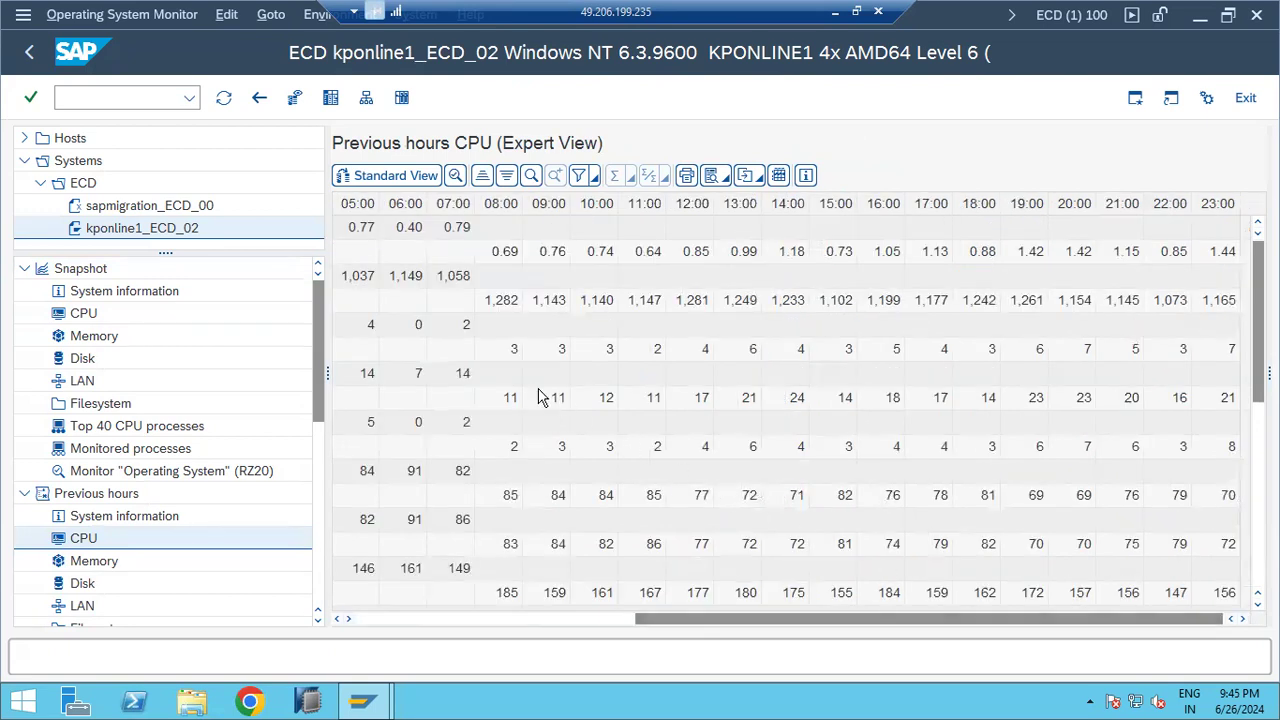
left_click(463, 300)
left_click(376, 308)
left_click(602, 620)
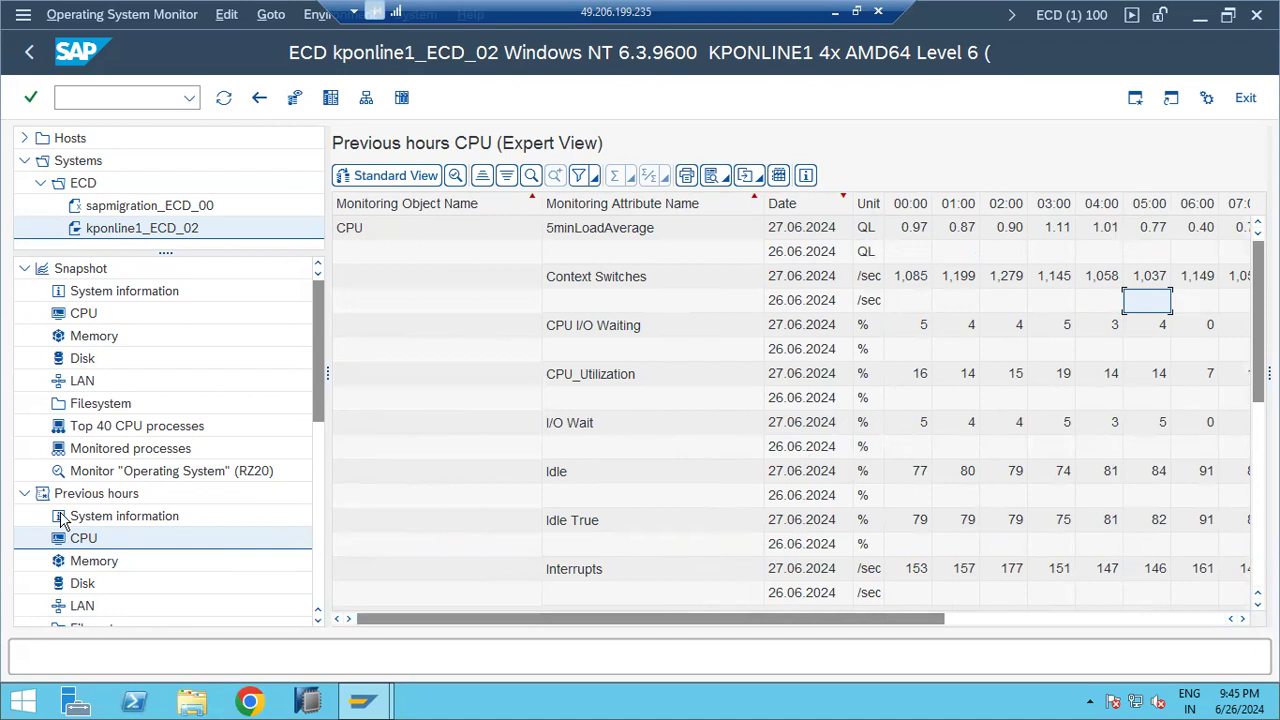
scroll(155, 525, "down", 6)
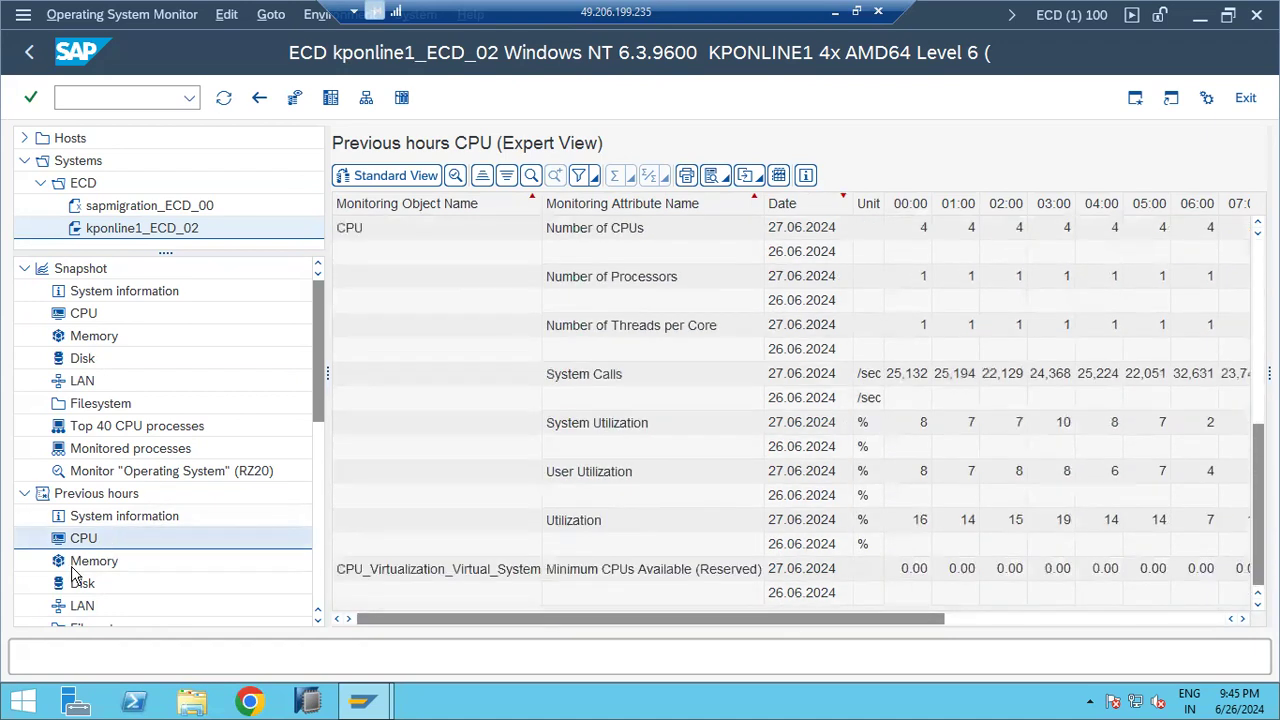
left_click(76, 566)
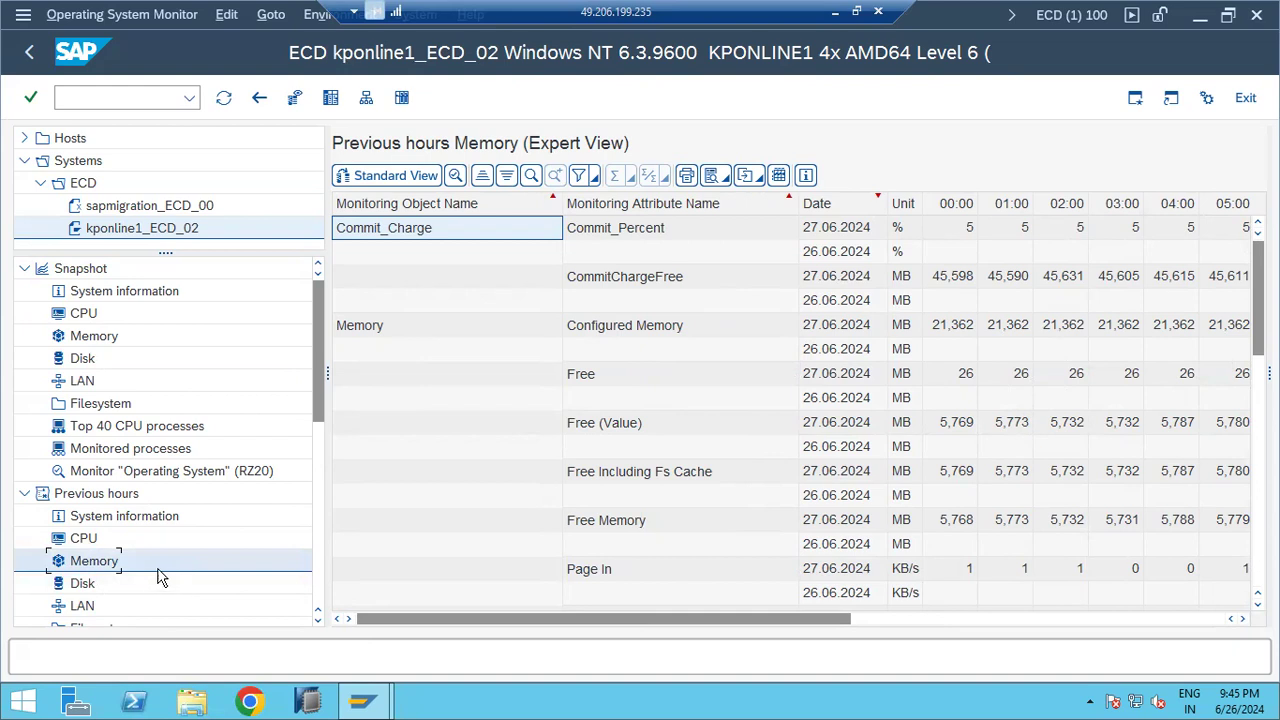
Step: Check previous-hours disk figures in standard view, then show the Top 40 CPU processes snapshot
left_click(92, 590)
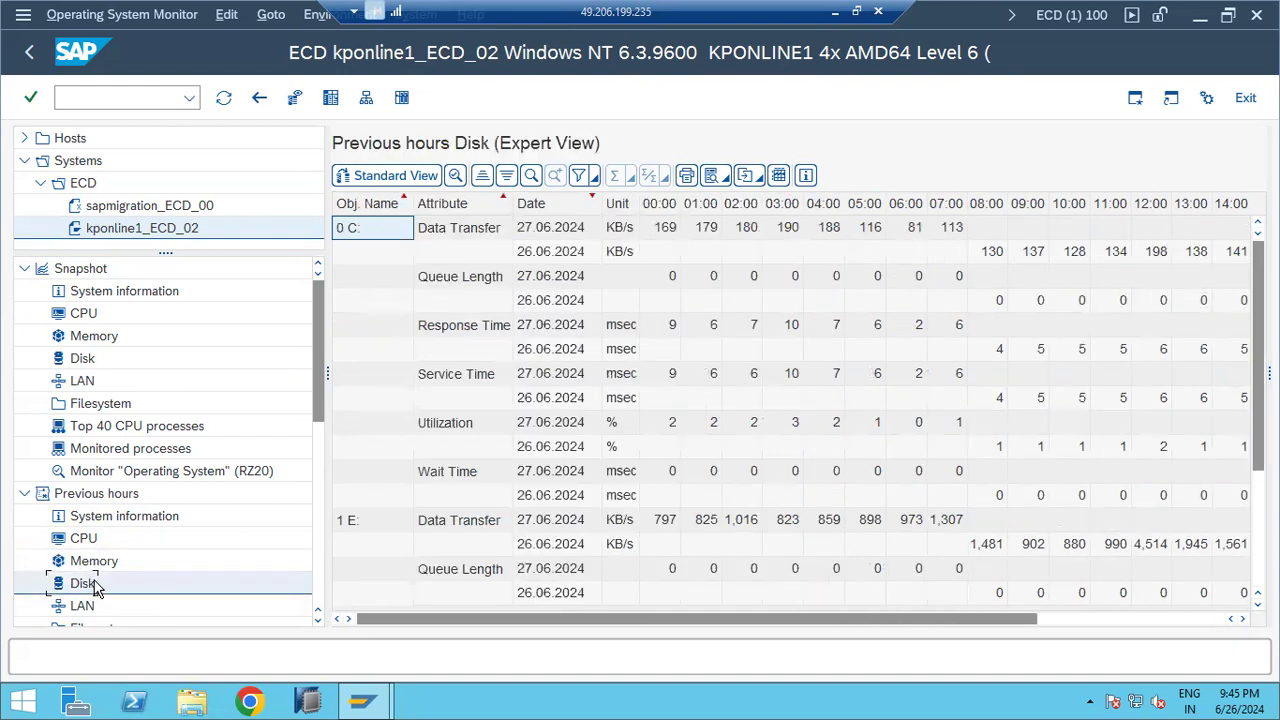
left_click(376, 179)
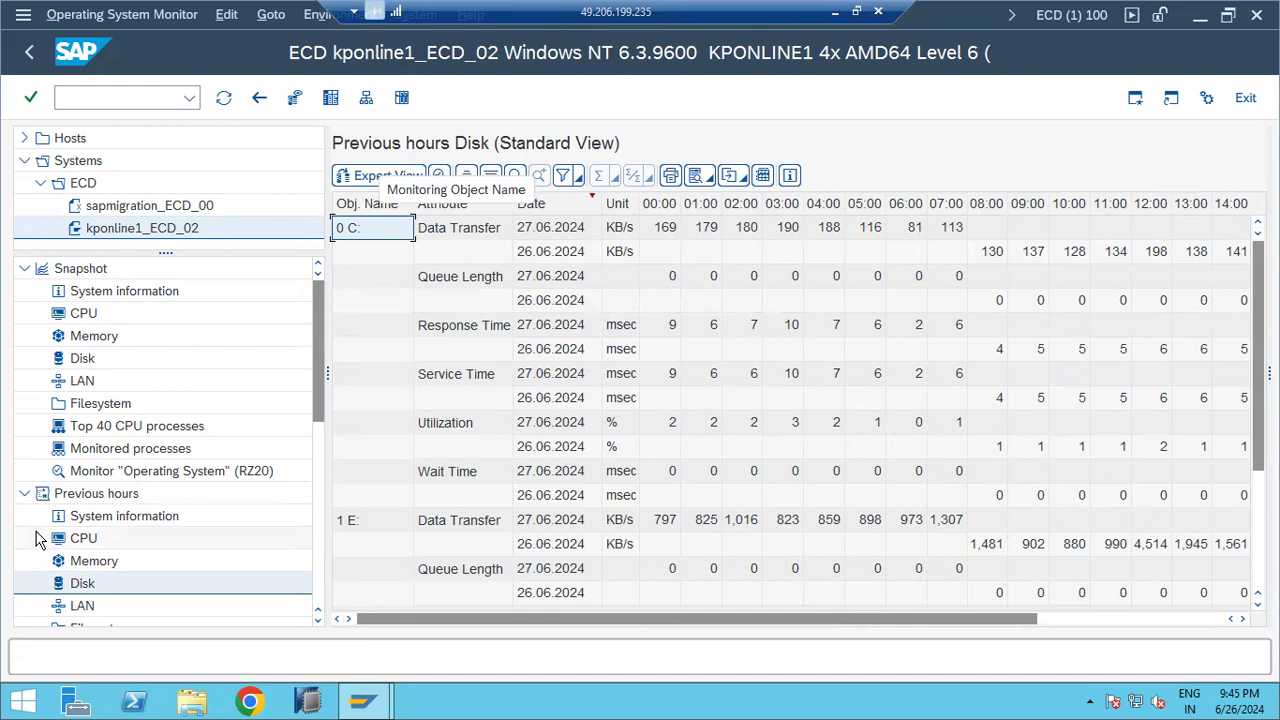
scroll(35, 538, "down", 3)
mouse_move(315, 420)
left_mouse_down()
mouse_move(308, 578)
mouse_move(311, 553)
mouse_move(312, 578)
mouse_move(320, 565)
mouse_move(322, 397)
left_mouse_up()
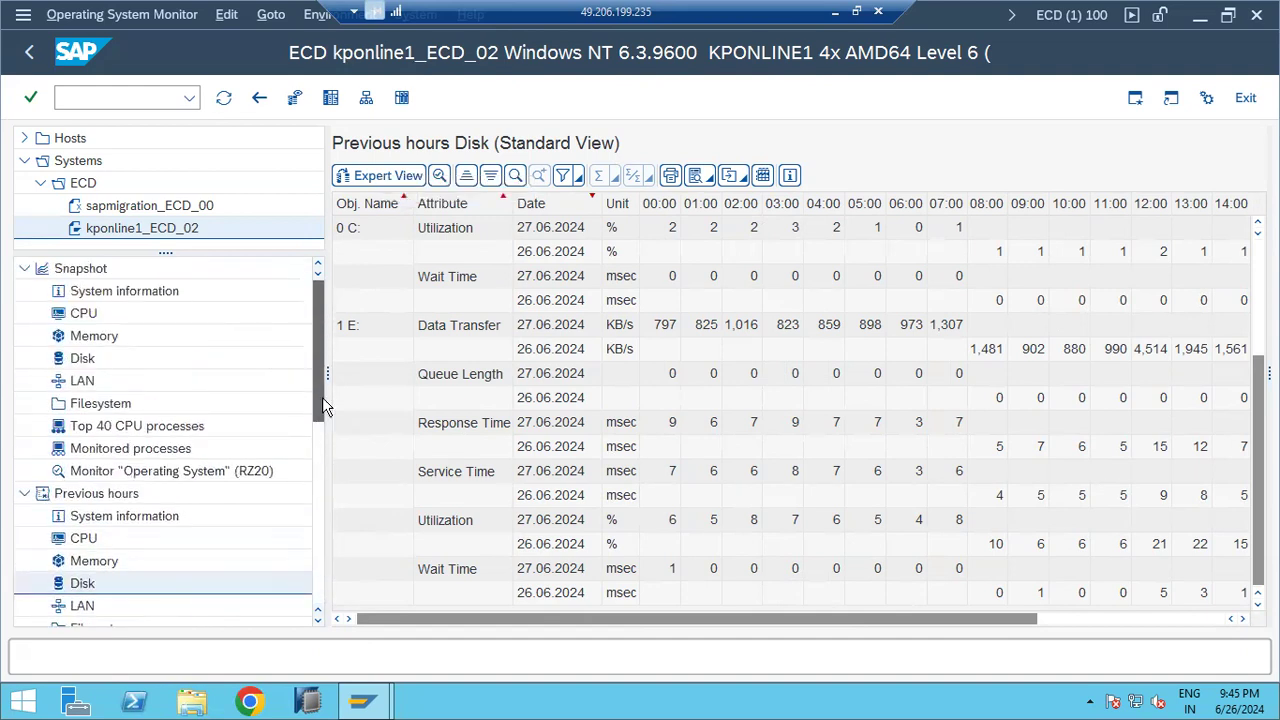
left_click(113, 426)
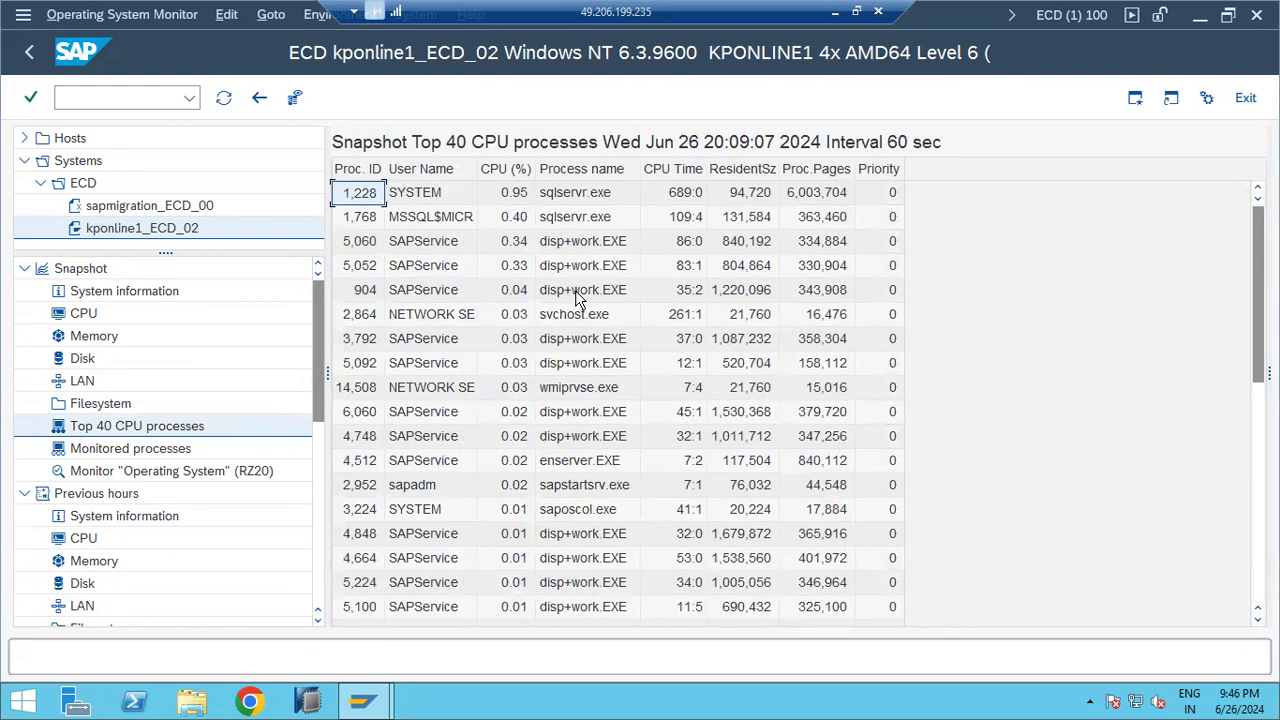
Step: Inspect the CPU Time and ResidentSz process columns, then show Previous hours System information
left_click(671, 178)
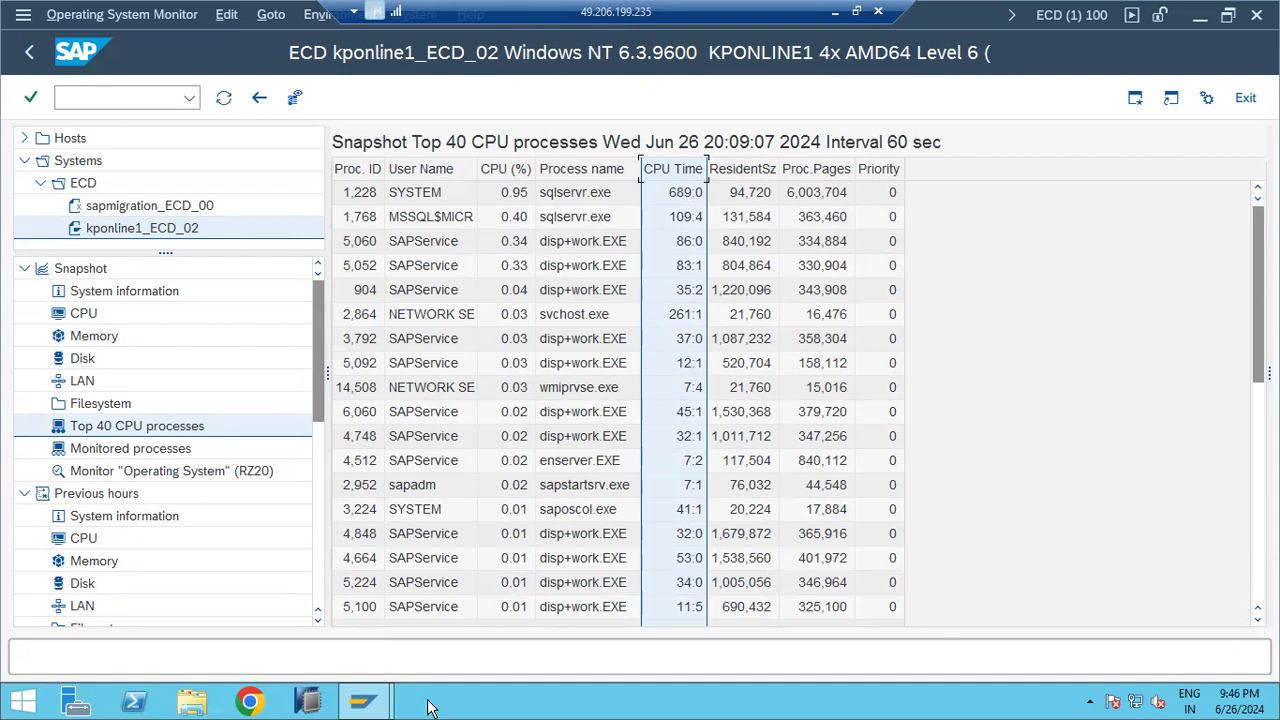
left_click(572, 244)
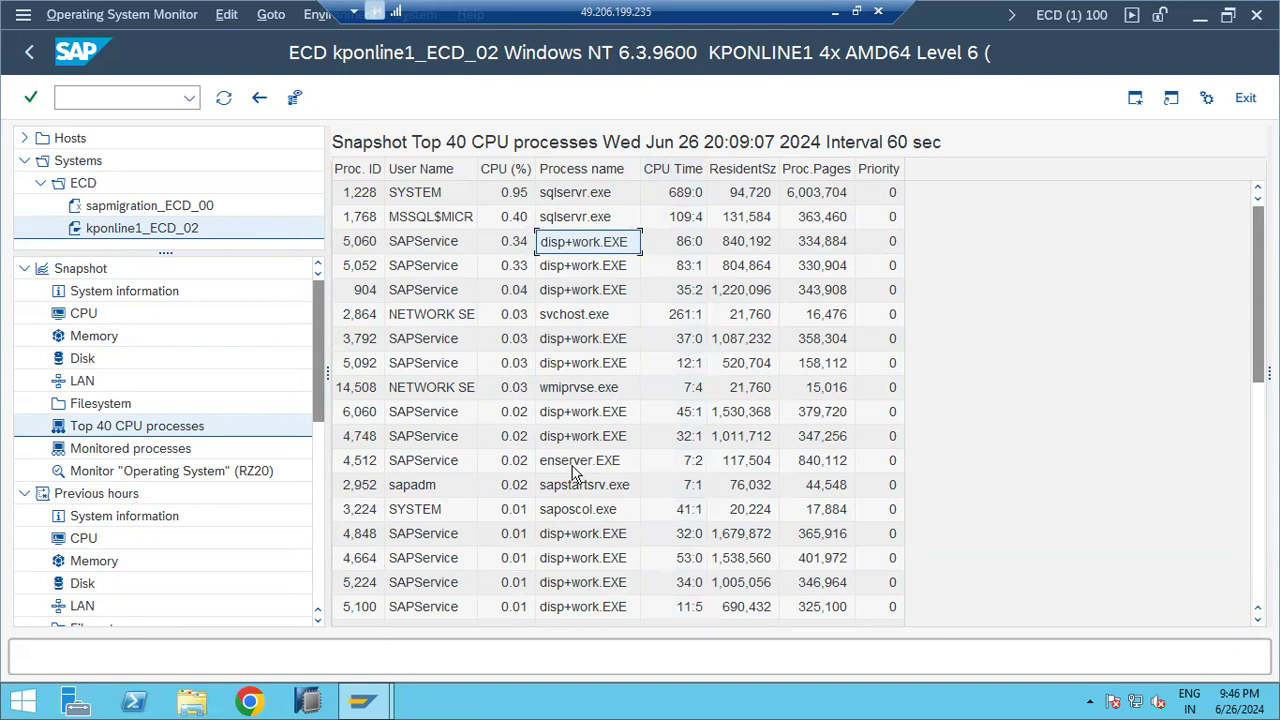
left_click(743, 176)
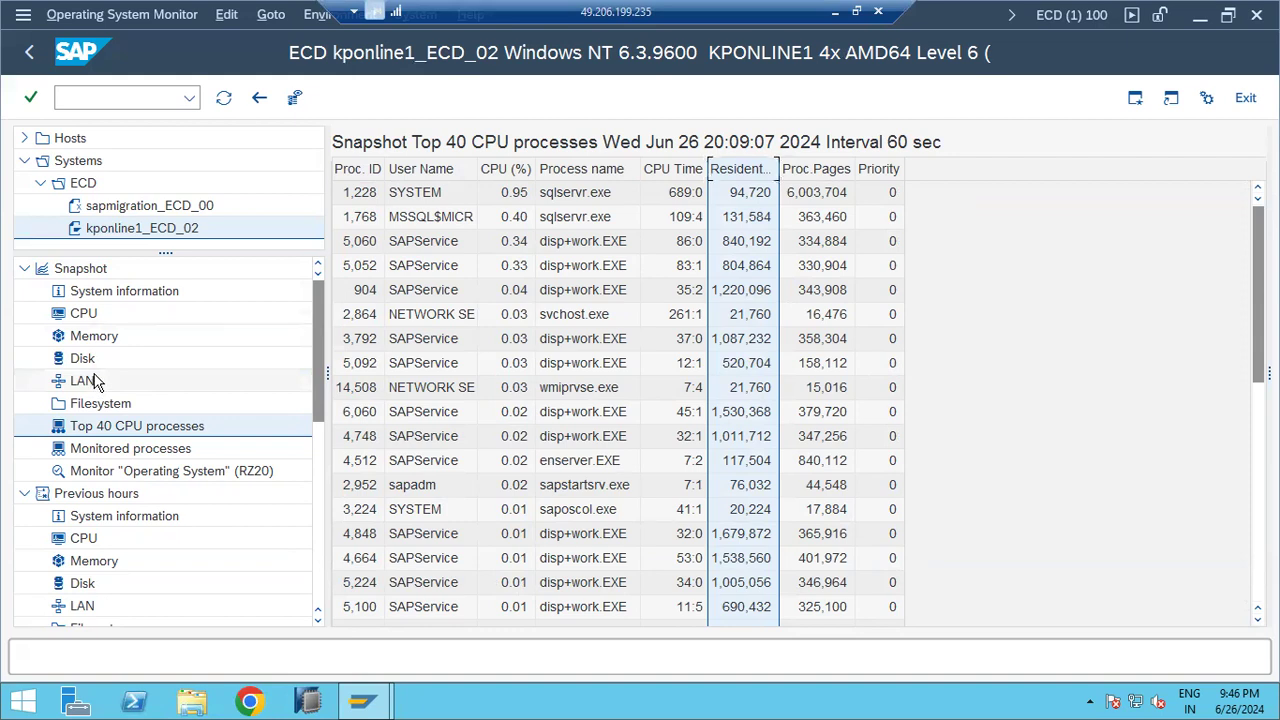
scroll(97, 381, "down", 7)
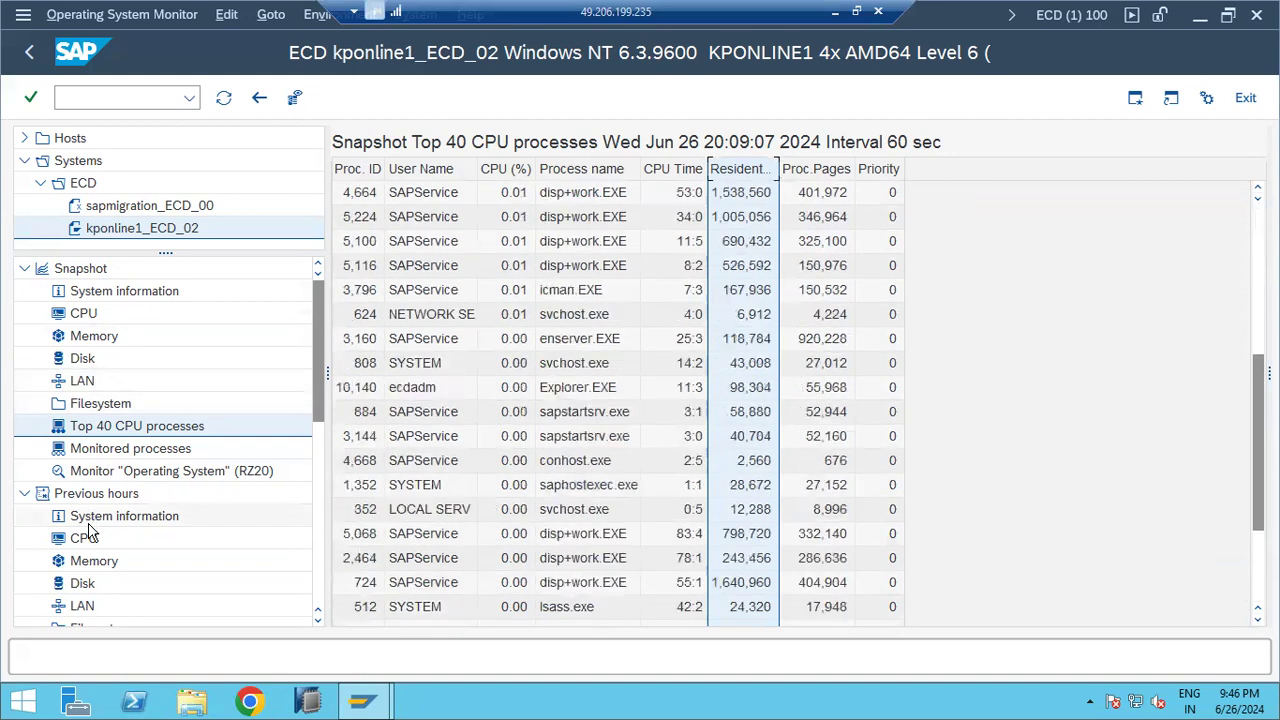
left_click(88, 526)
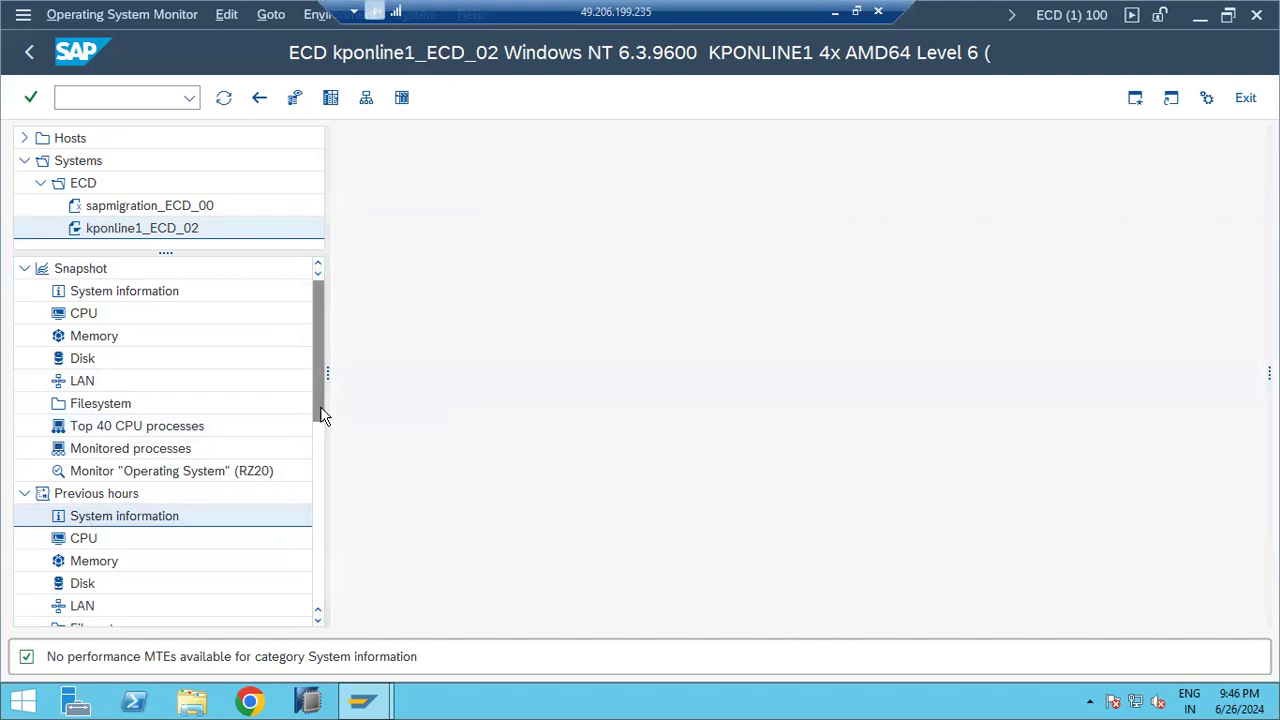
Step: View the hardware information and the operating system log in the OS Monitor
left_click_drag(317, 434, 311, 534)
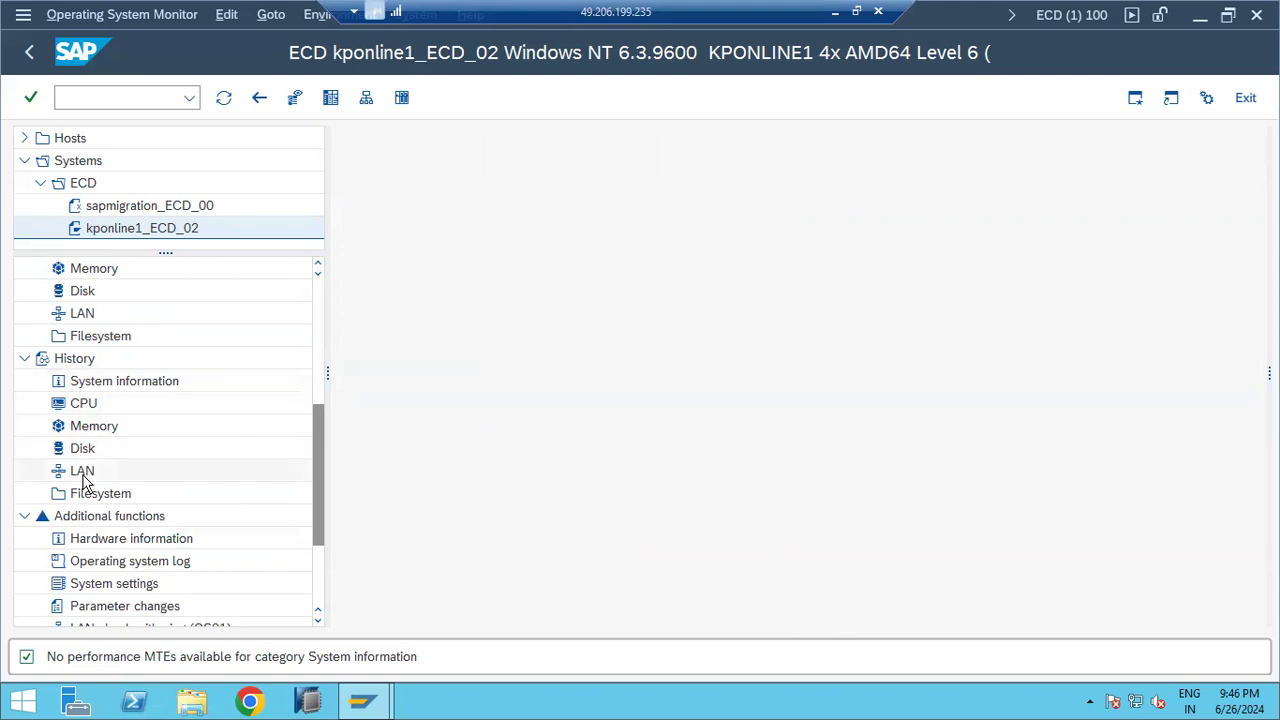
left_click(110, 548)
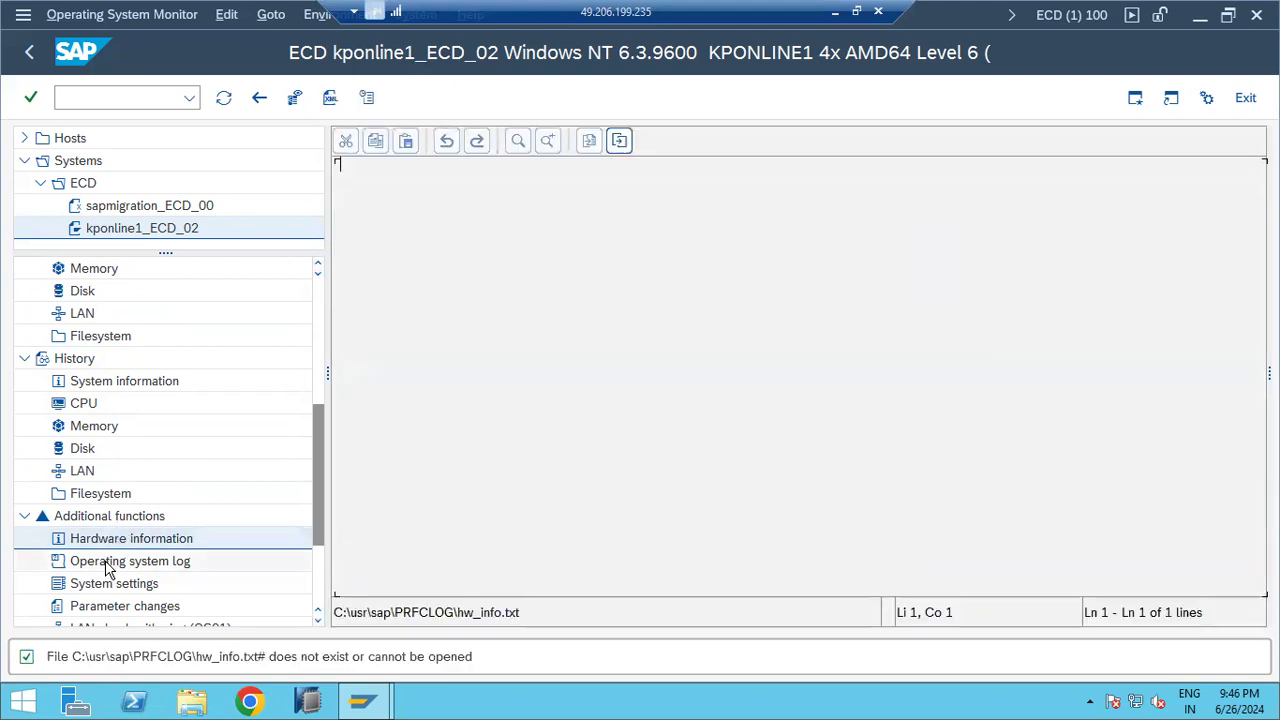
left_click(112, 563)
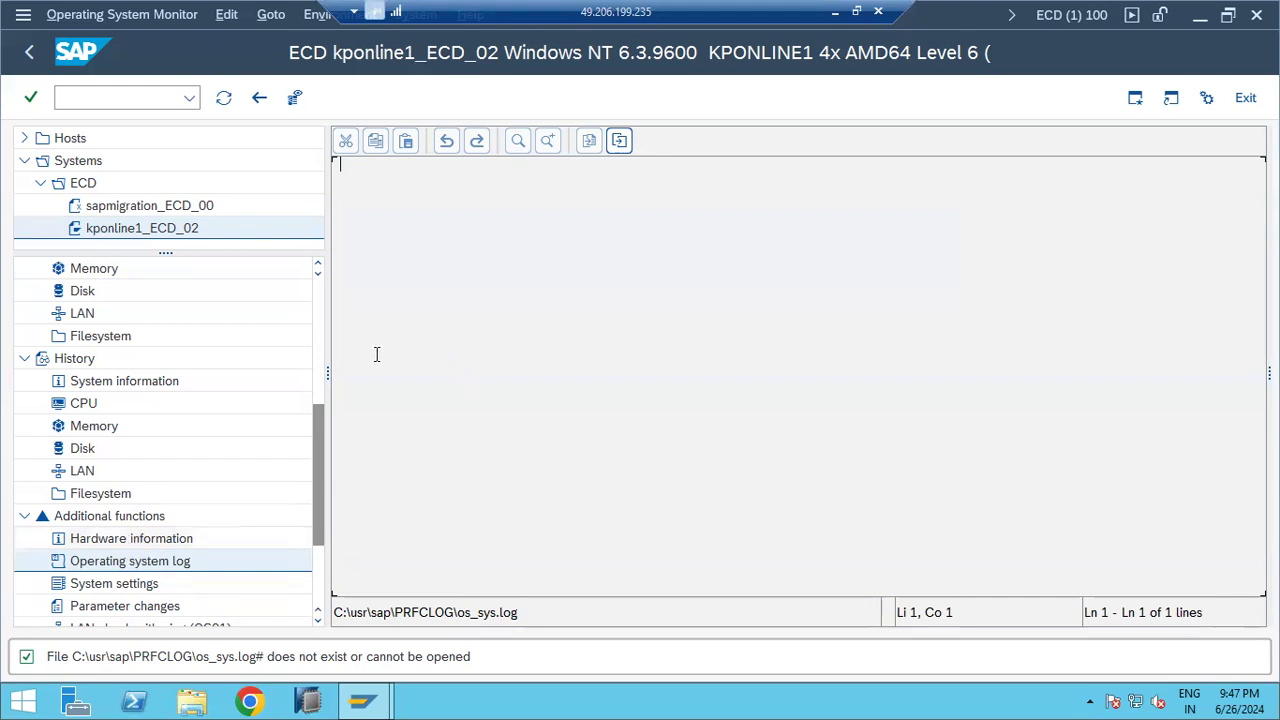
Step: Collapse the Snapshot and History sections and go back to the hardware information
scroll(322, 360, "up", 5)
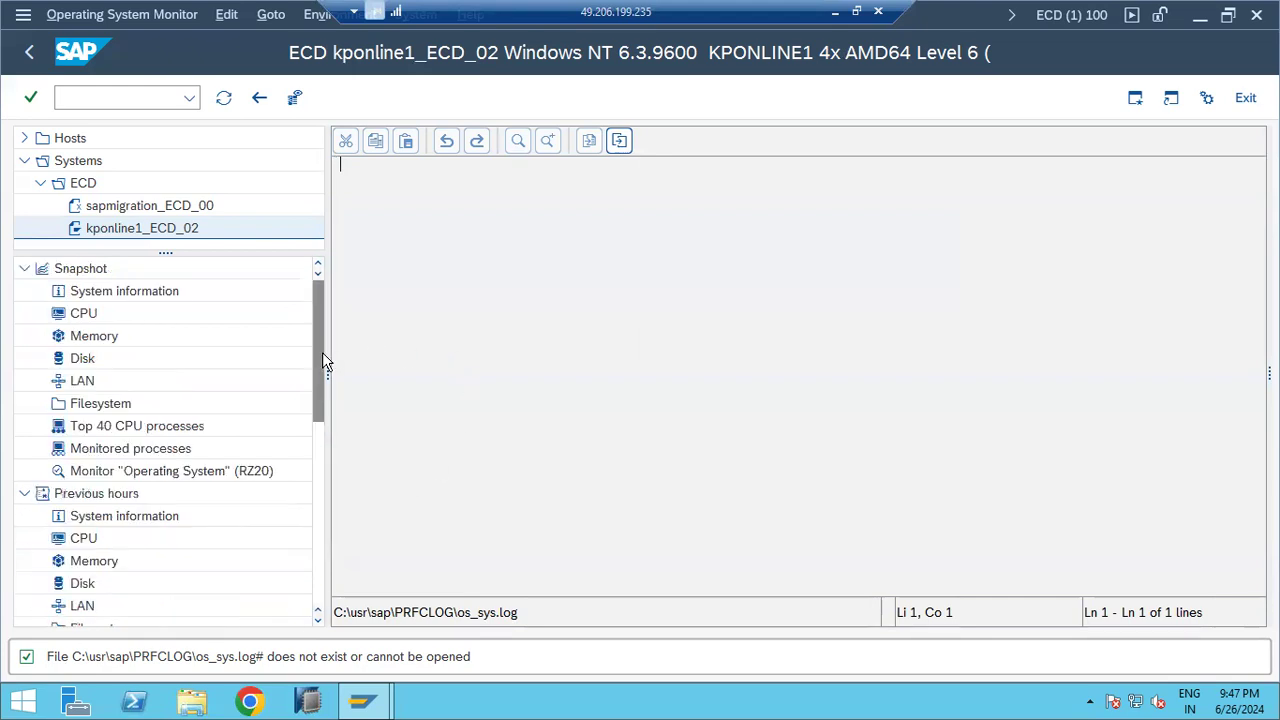
left_click(24, 269)
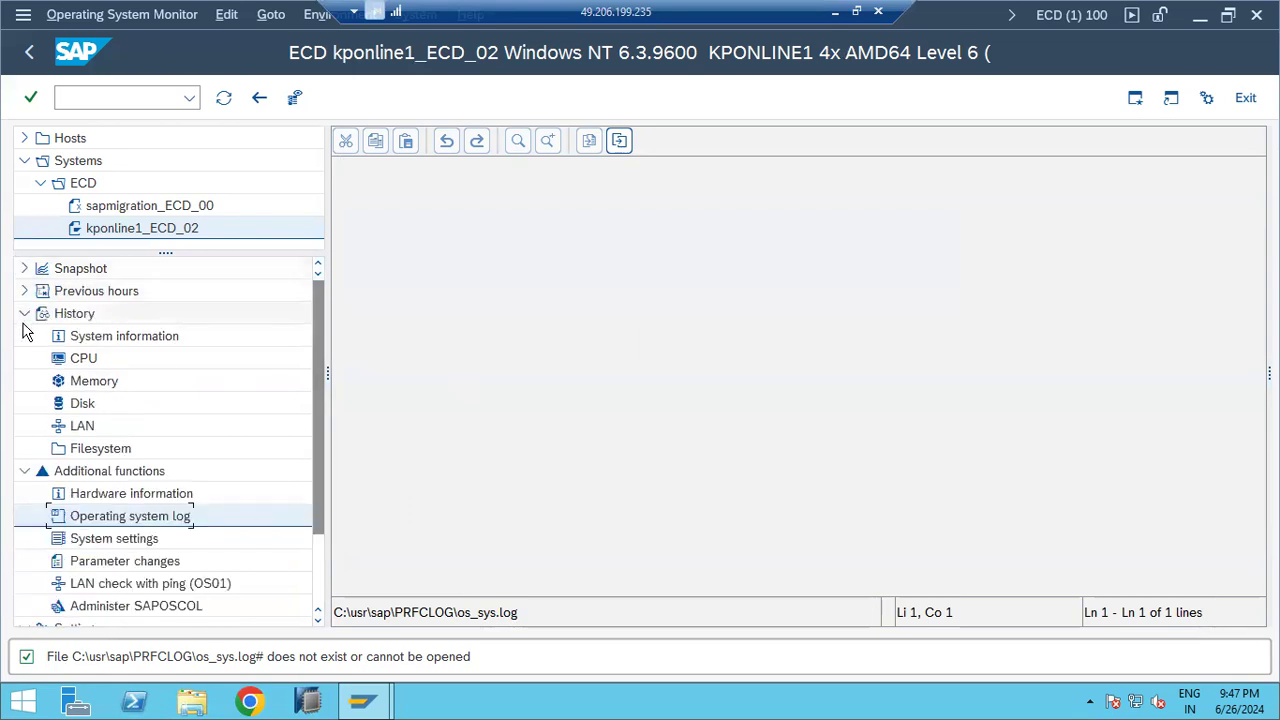
left_click(24, 313)
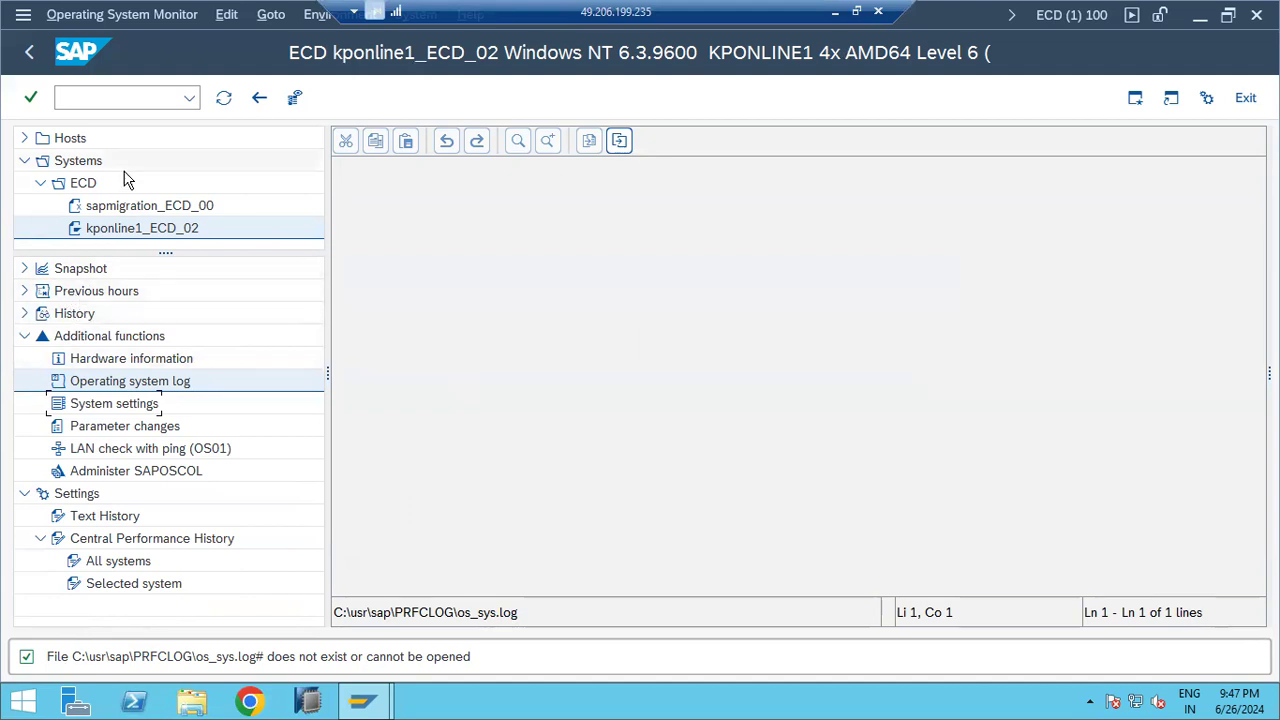
left_click(30, 55)
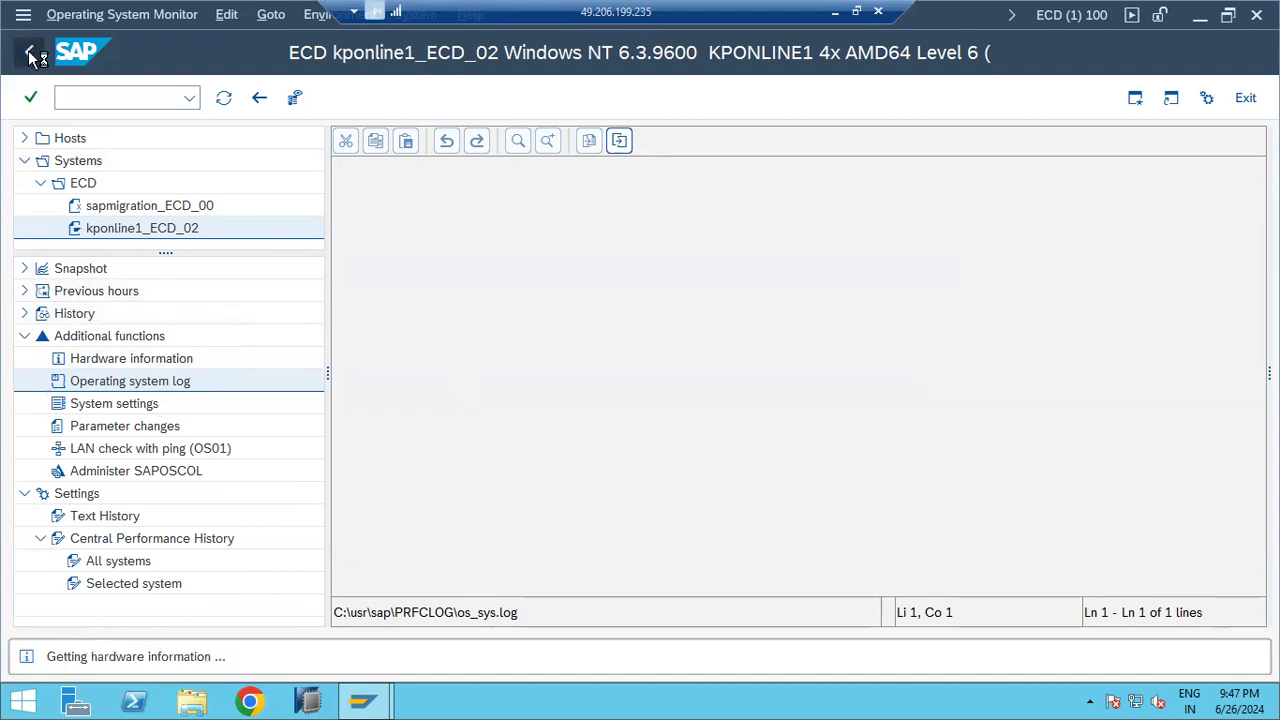
Step: Add a new 'ST07 -' line below the ST06 note in Paint, then return to SAP
left_click(831, 14)
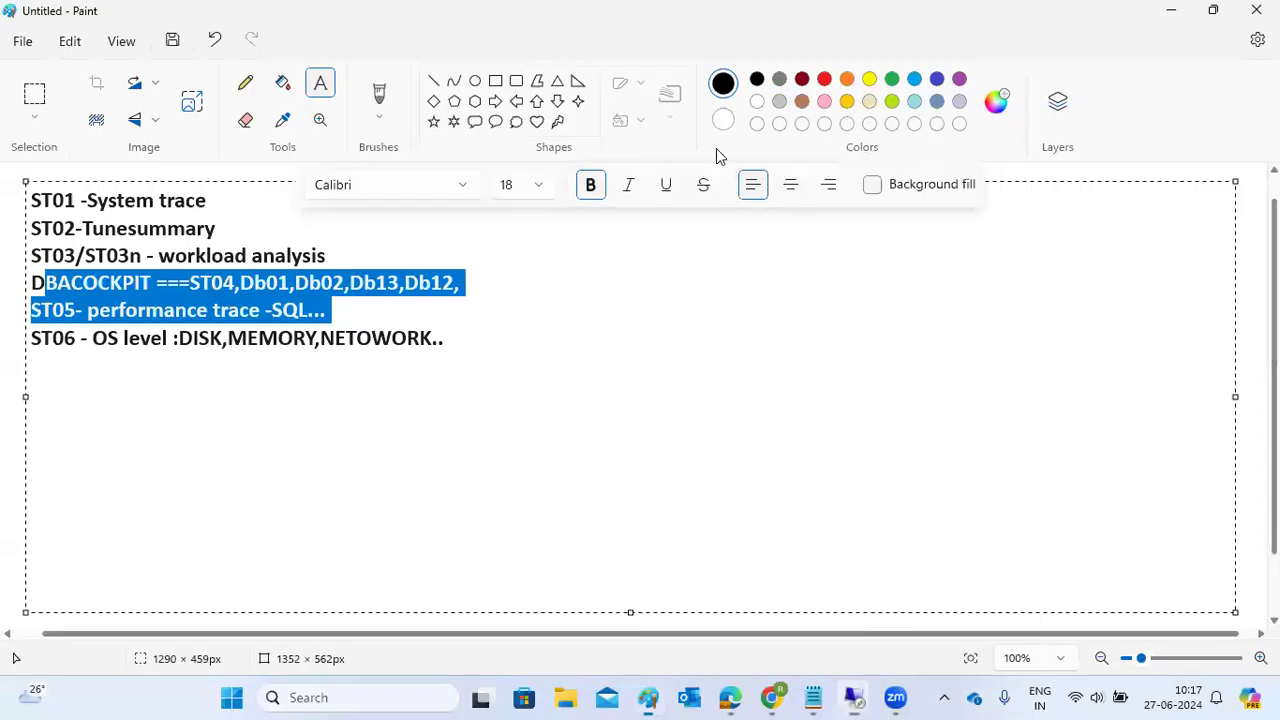
left_click(504, 338)
key("Return")
type("ST07 -")
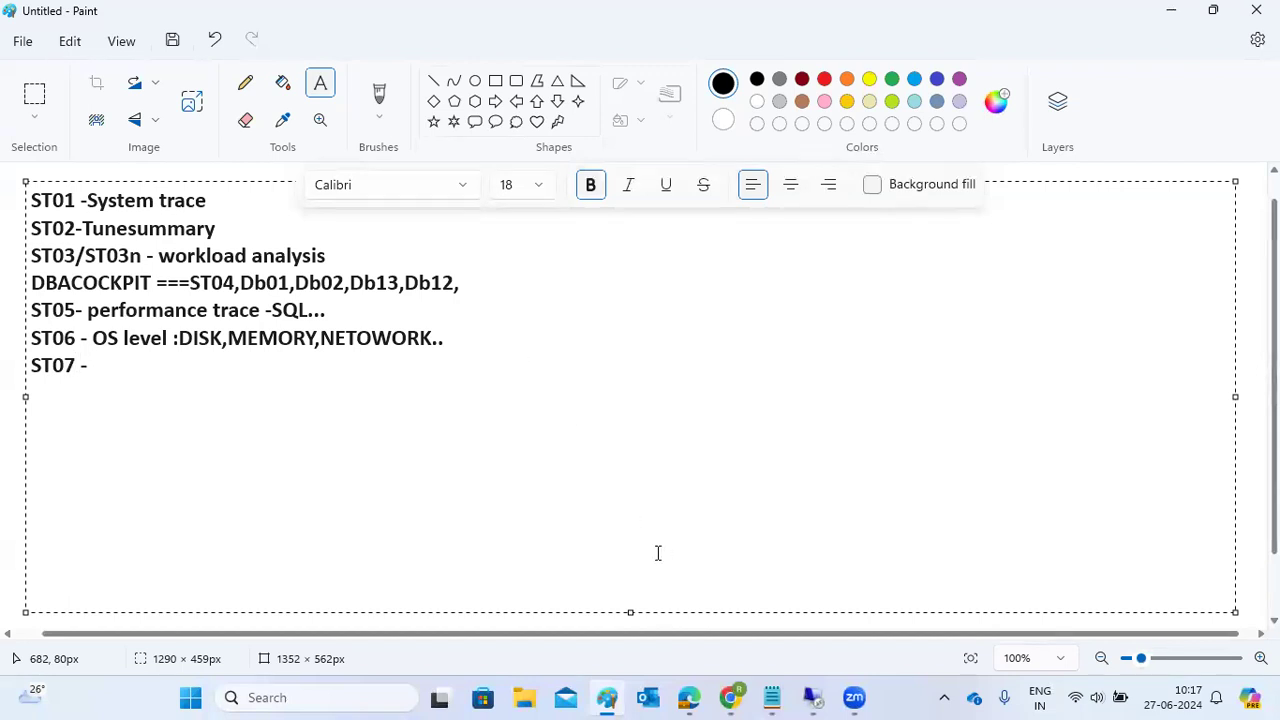
mouse_move(812, 697)
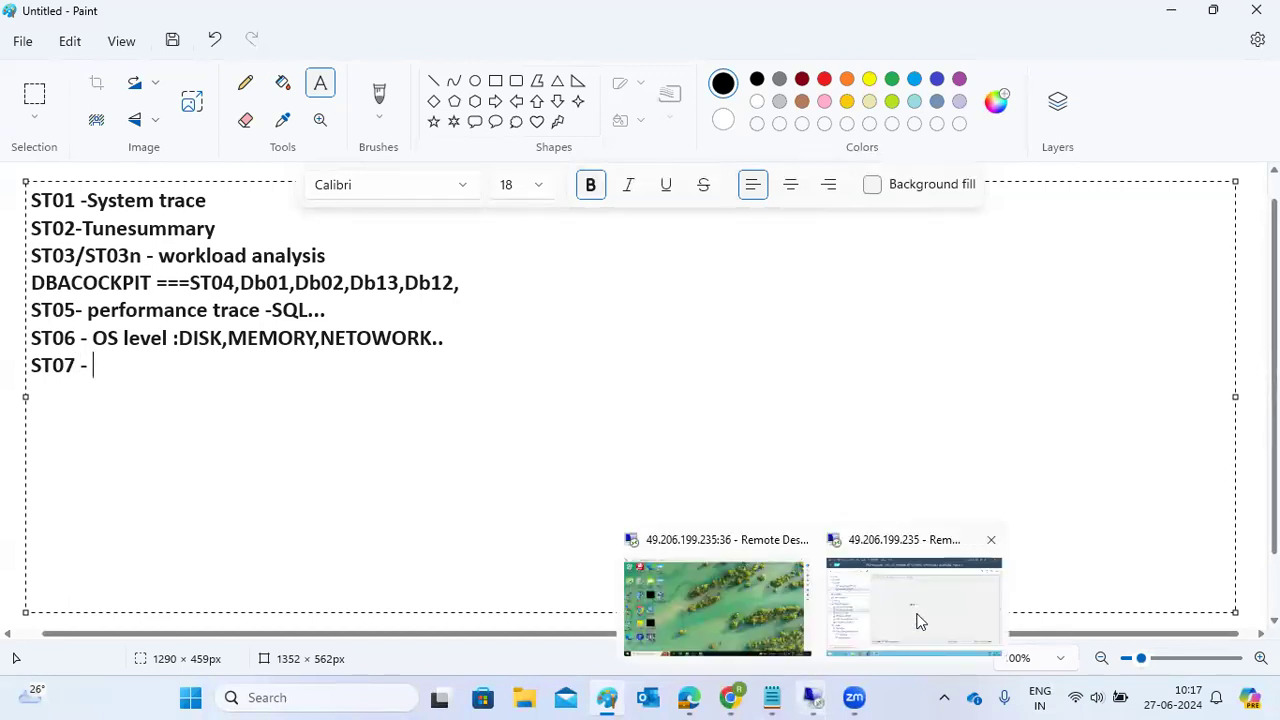
left_click(914, 614)
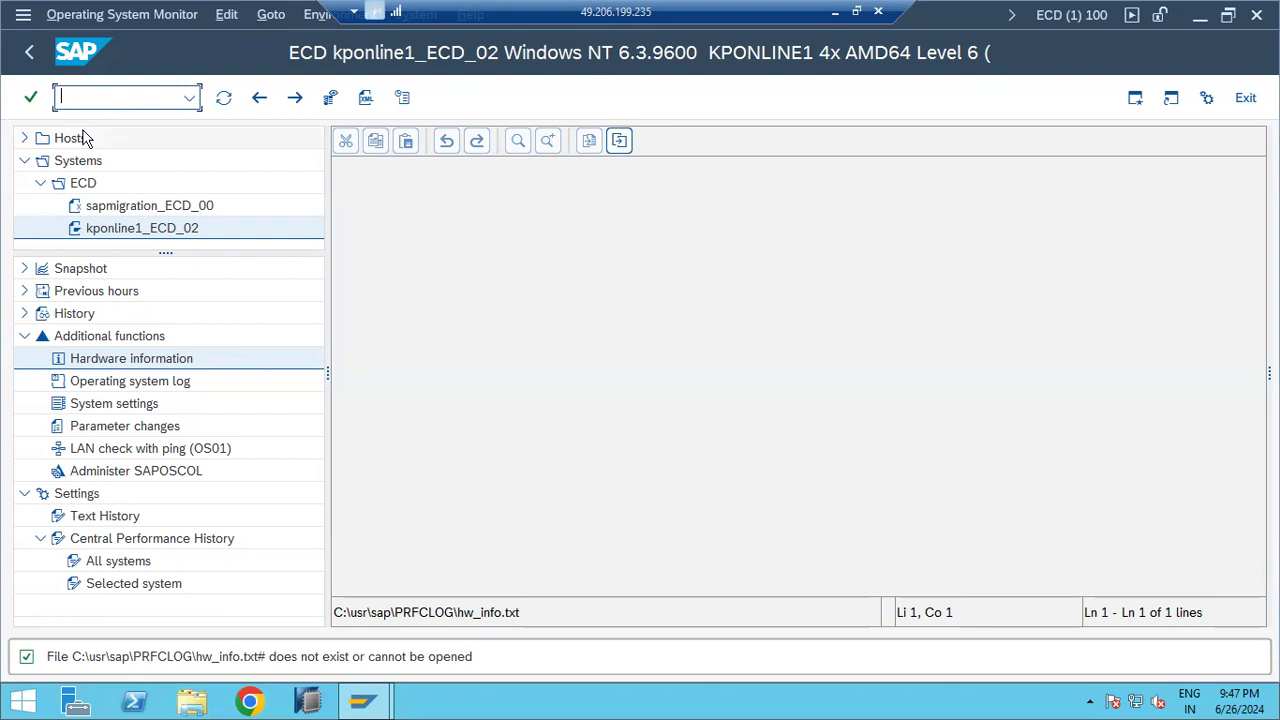
Step: Show the Previous hours CPU statistics and scroll through them
left_click(25, 291)
left_click(82, 339)
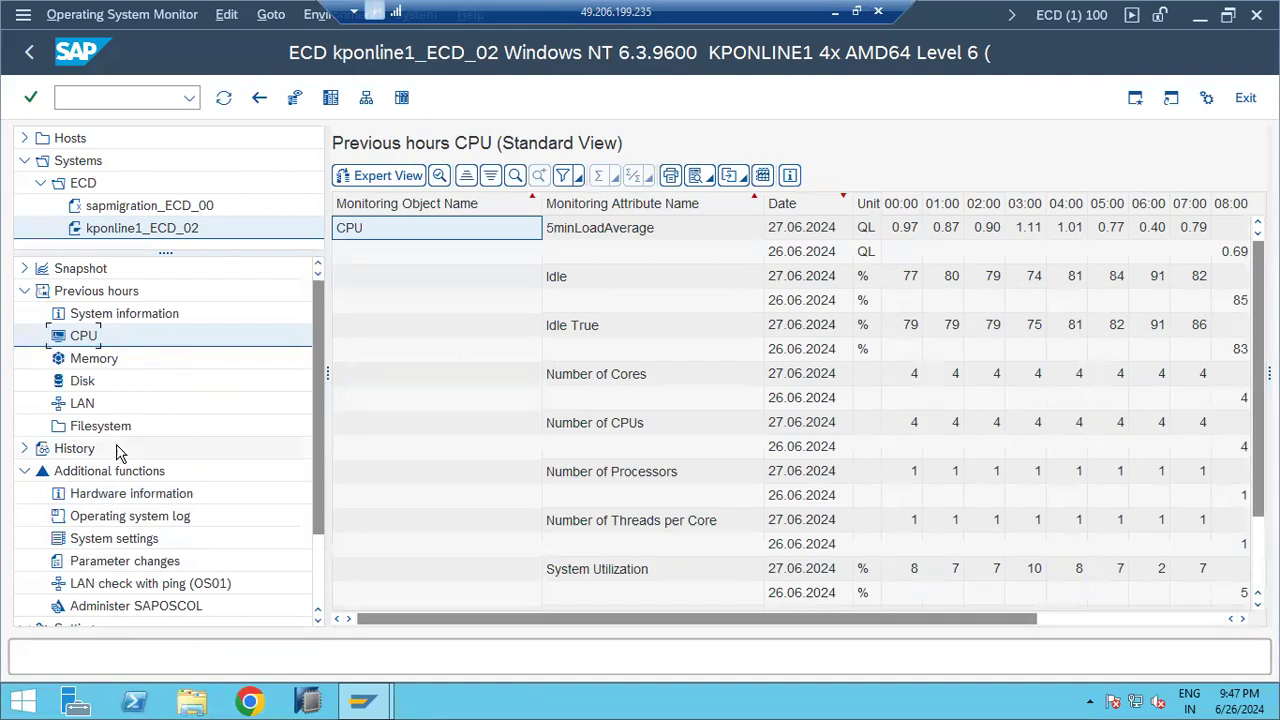
scroll(115, 455, "down", 1)
scroll(110, 560, "down", 1)
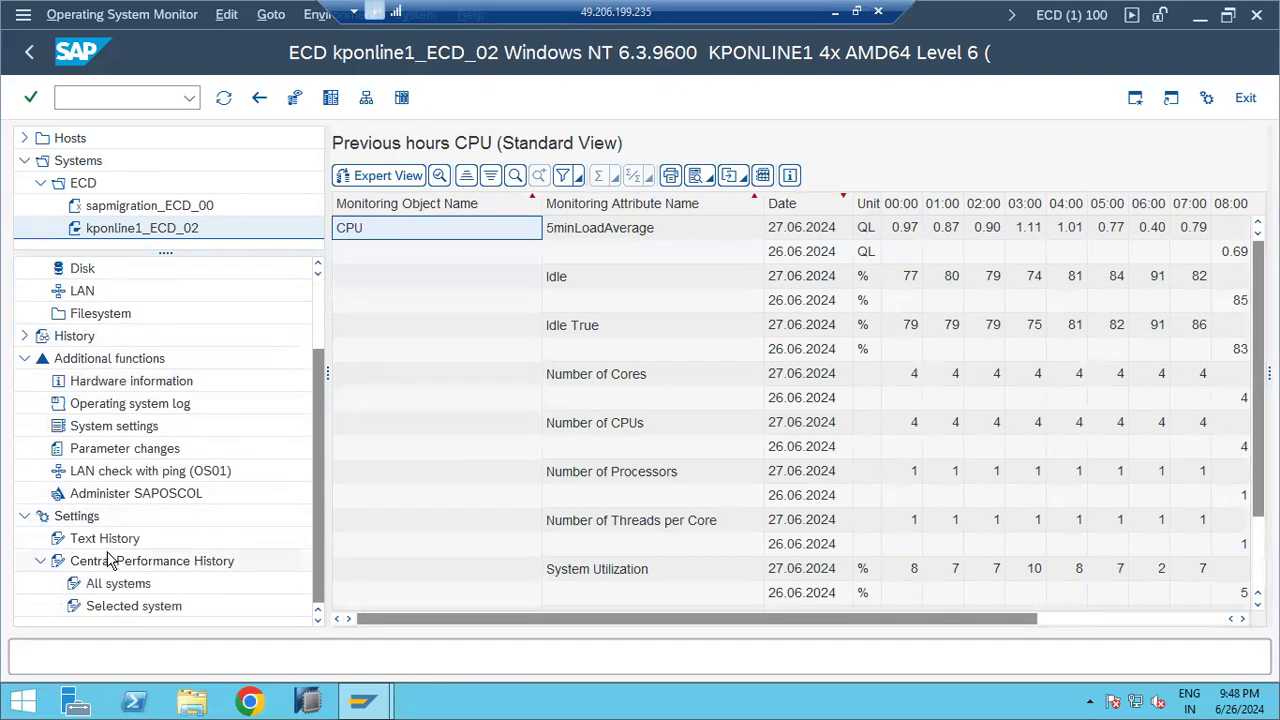
scroll(130, 458, "up", 2)
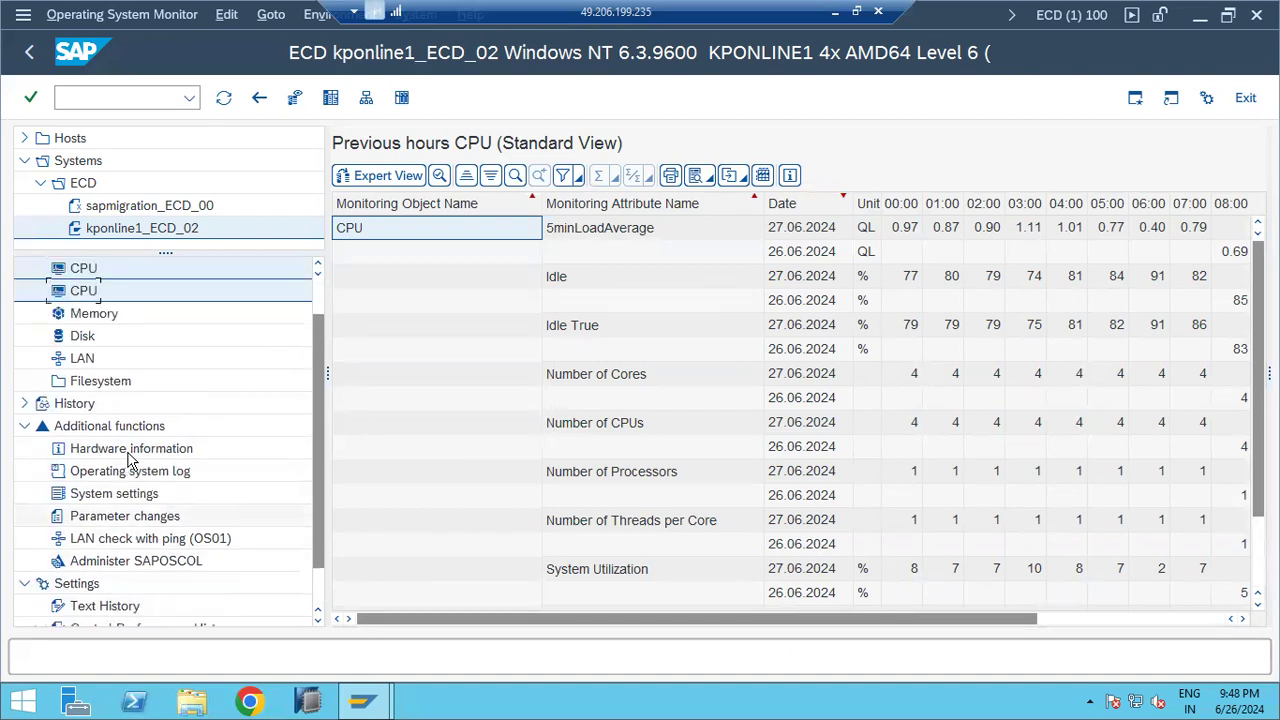
scroll(128, 455, "down", 3)
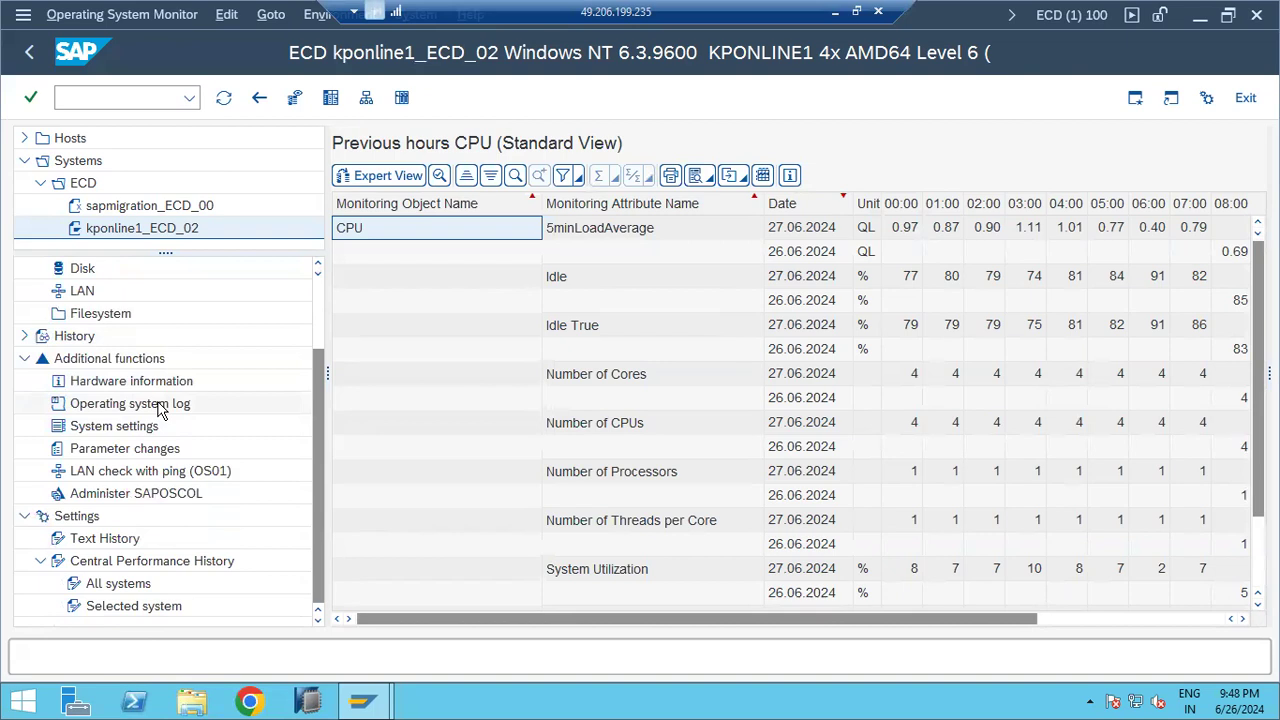
scroll(166, 382, "up", 2)
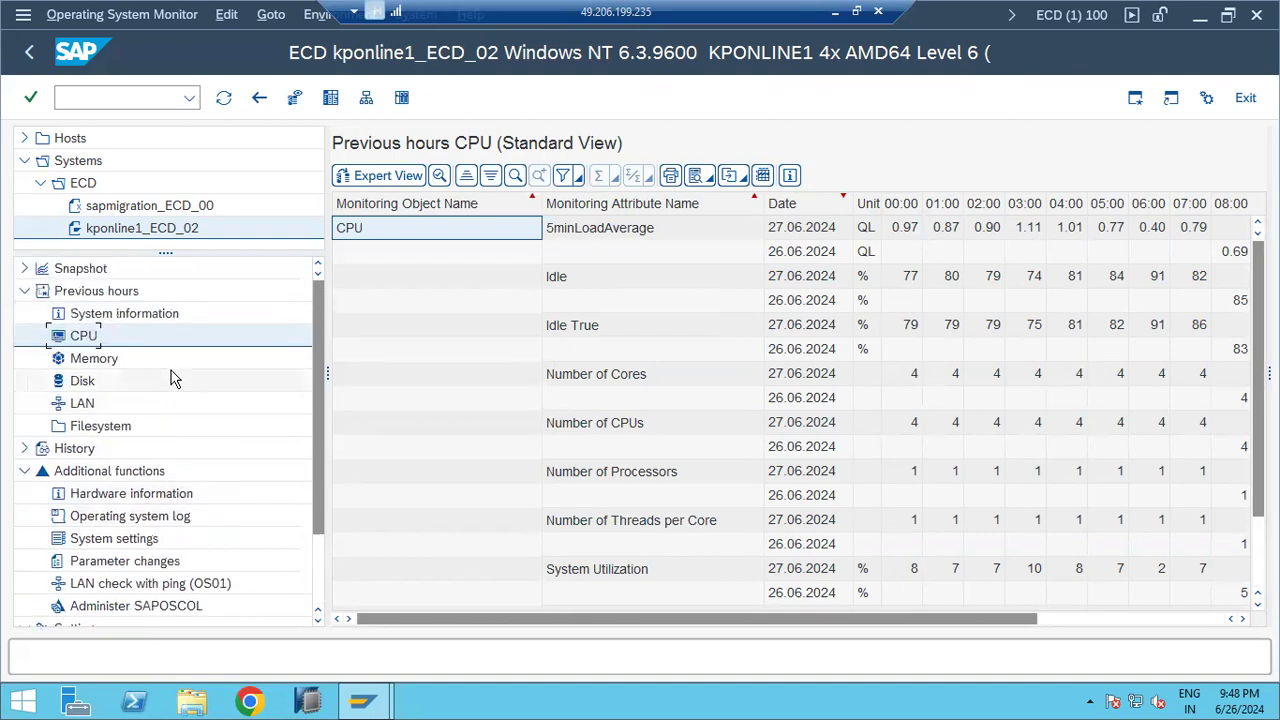
Step: Collapse Previous hours and reload the Snapshot's Top 40 CPU processes
left_click(25, 291)
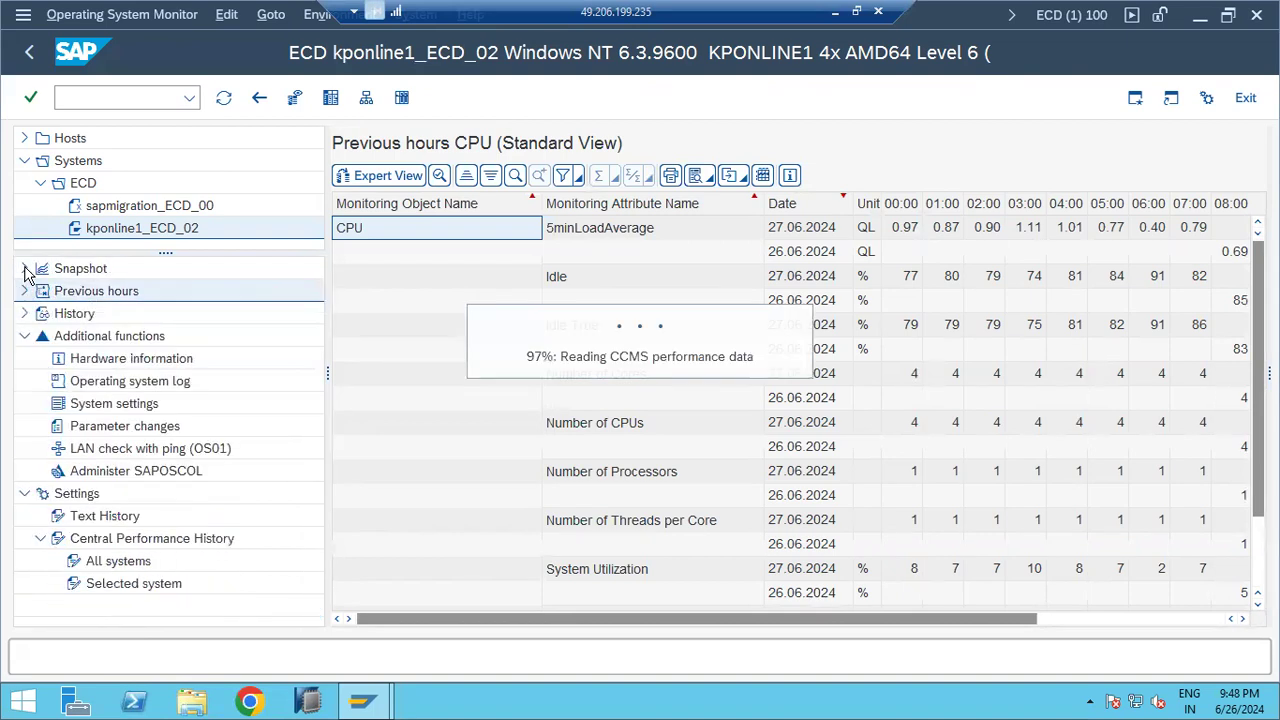
left_click(25, 270)
left_click(106, 428)
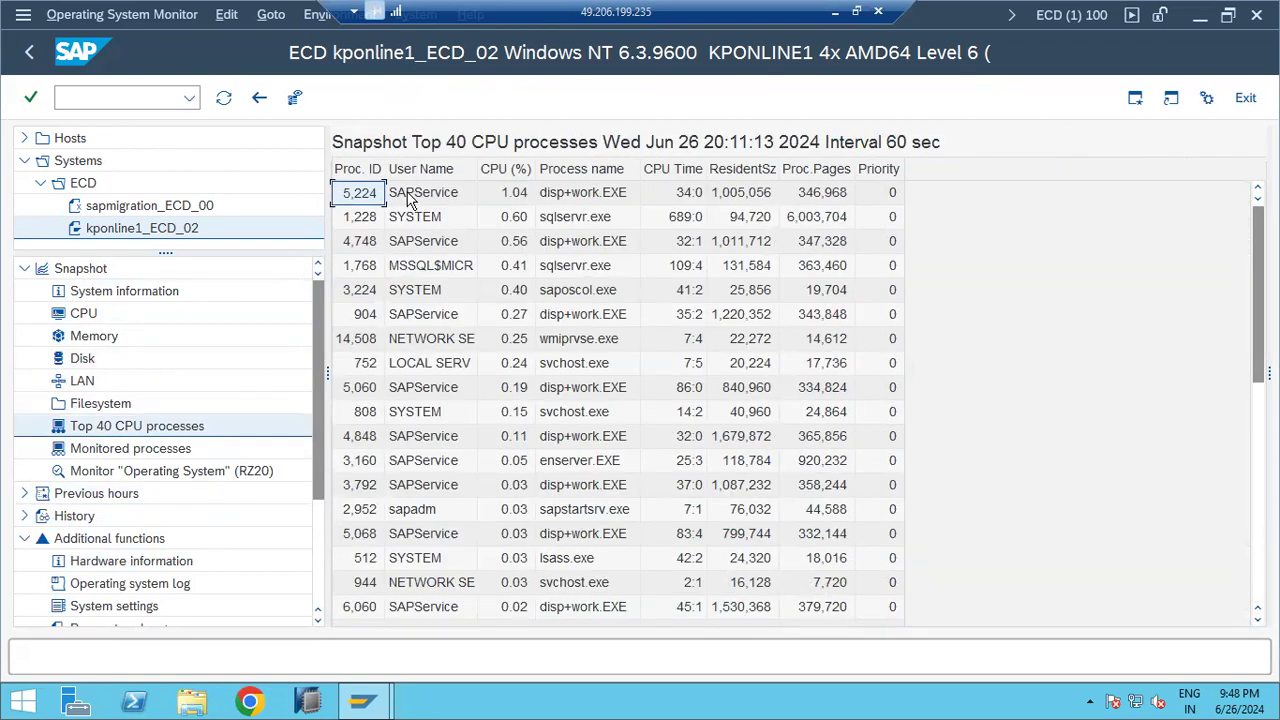
Step: Review the processes of SYSTEM, sapadm, SAPService, network service and Explorer.EXE
left_click(420, 222)
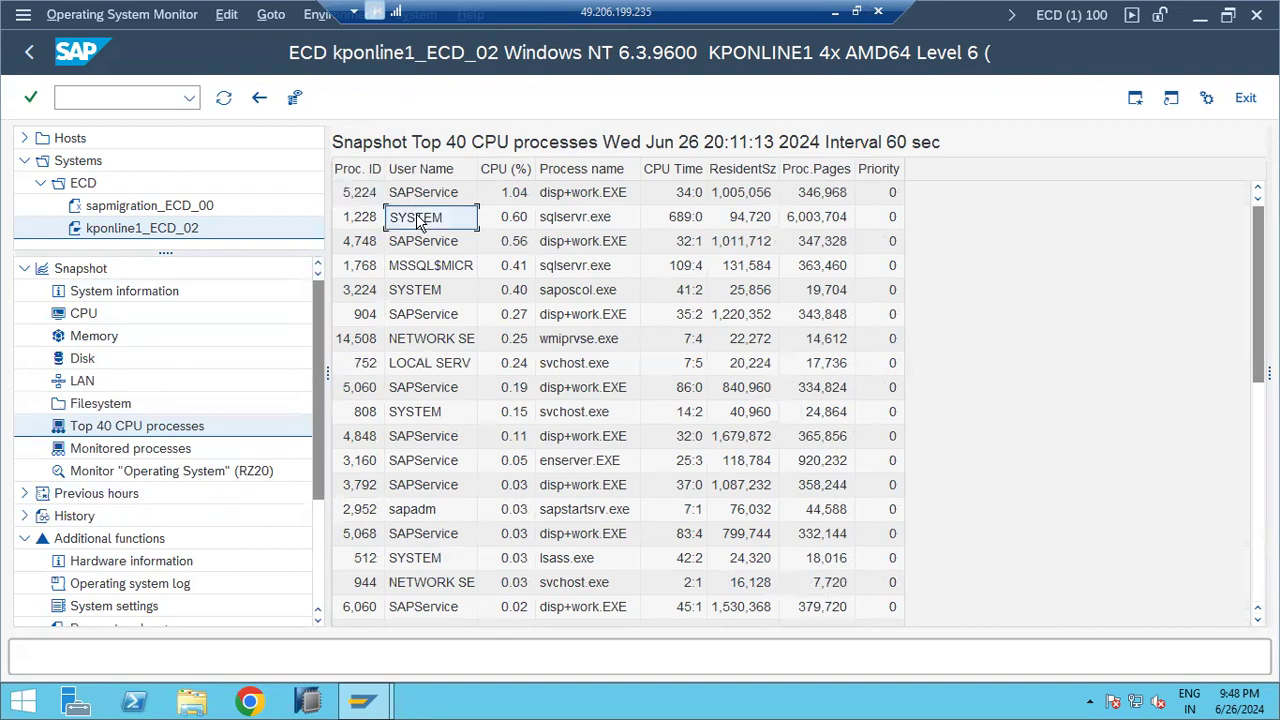
left_click(437, 512)
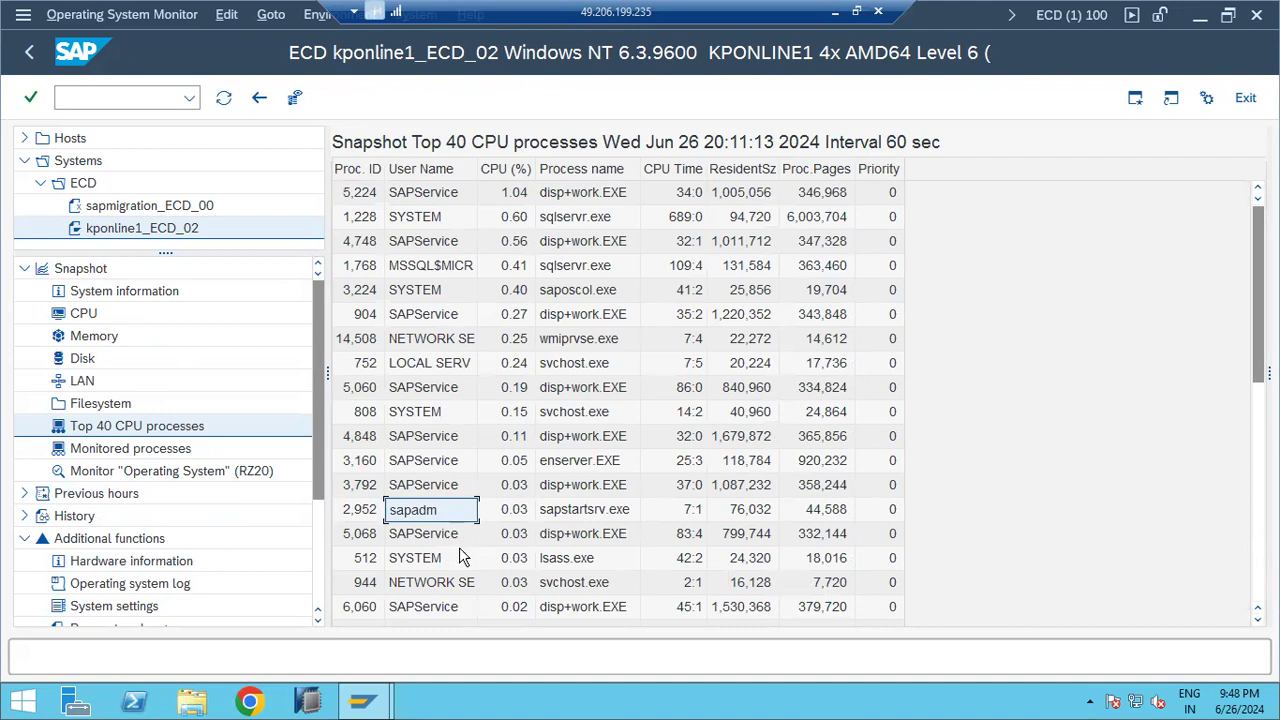
left_click(445, 537)
scroll(450, 540, "down", 2)
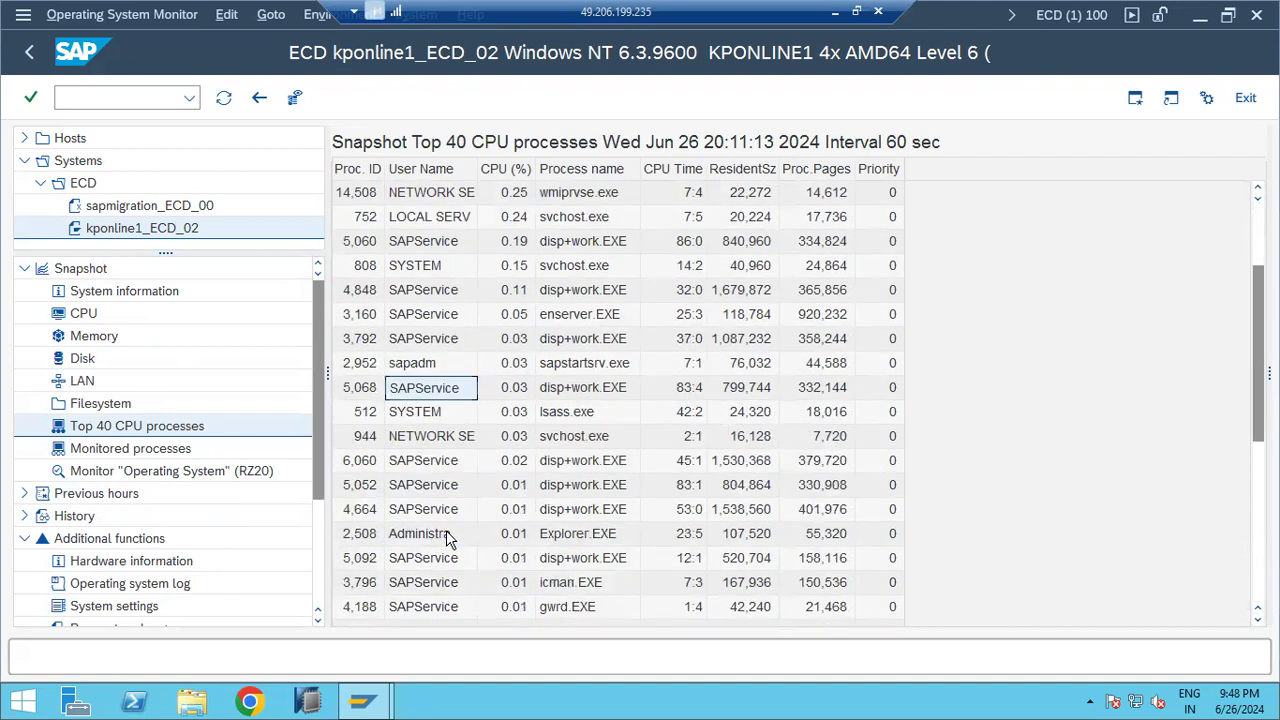
left_click(442, 438)
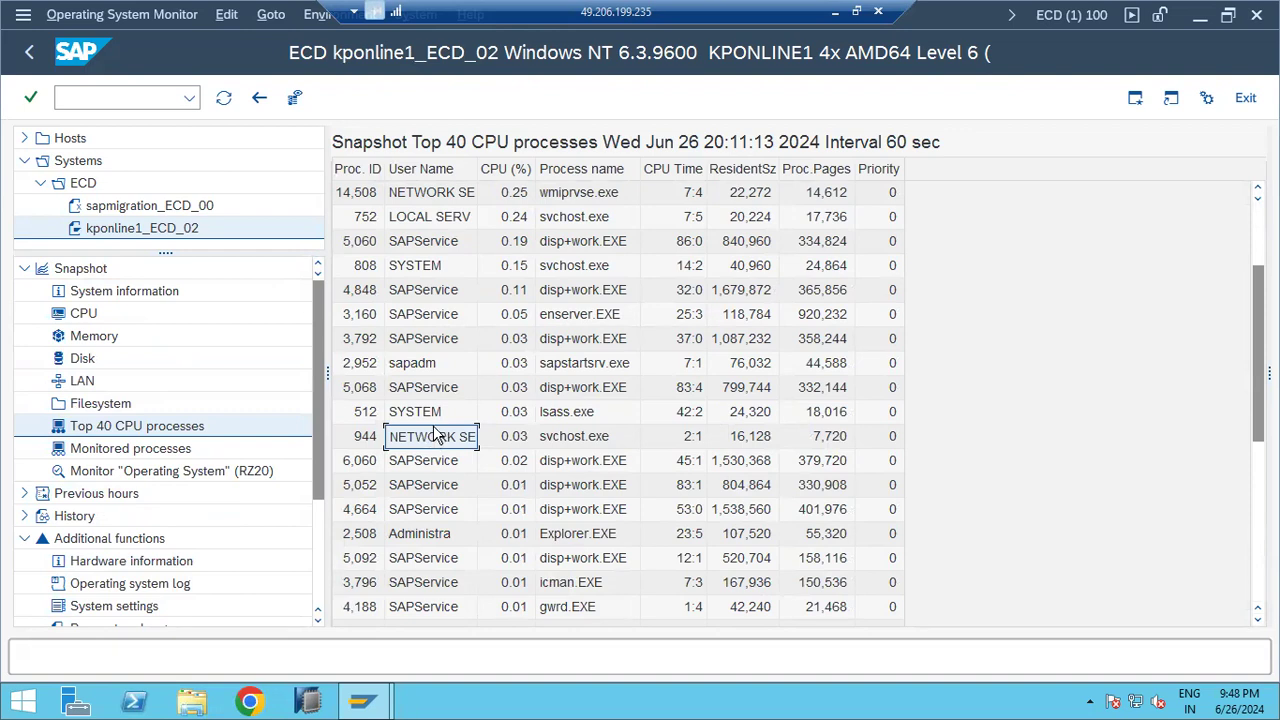
left_click(447, 533)
scroll(447, 533, "down", 4)
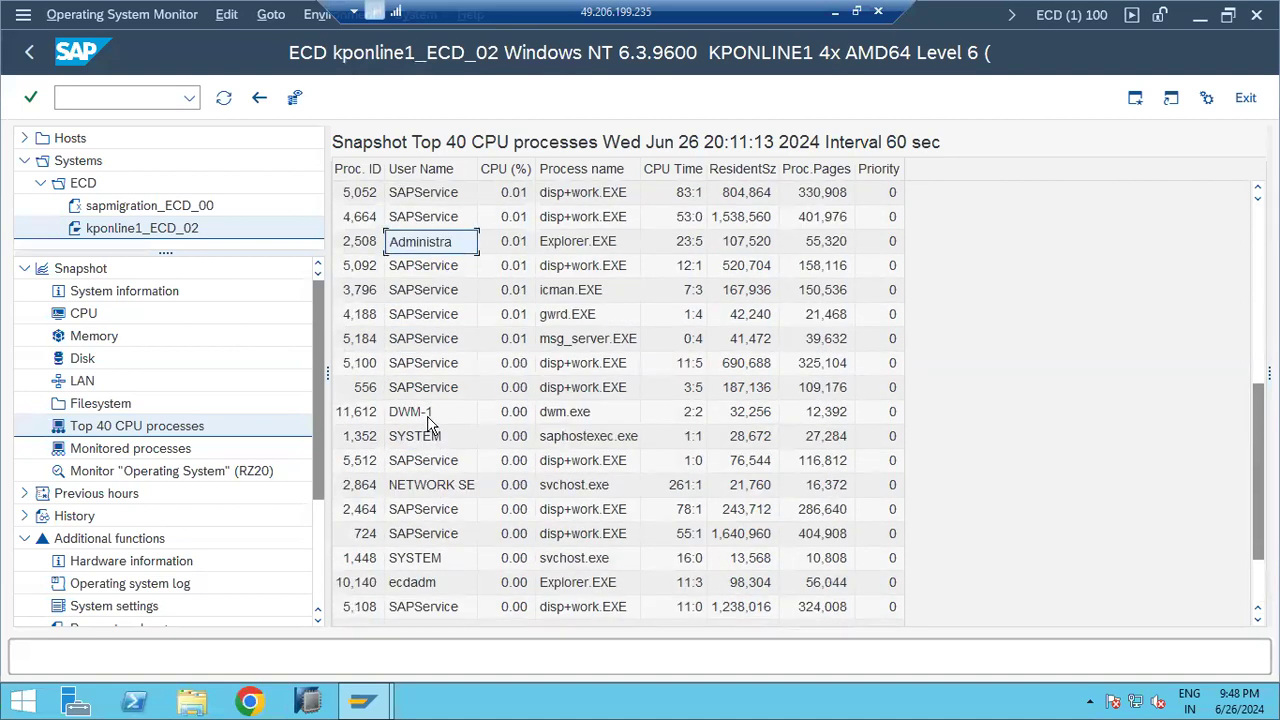
Step: Browse the process table and refresh the Top 40 CPU snapshot twice
left_click(422, 580)
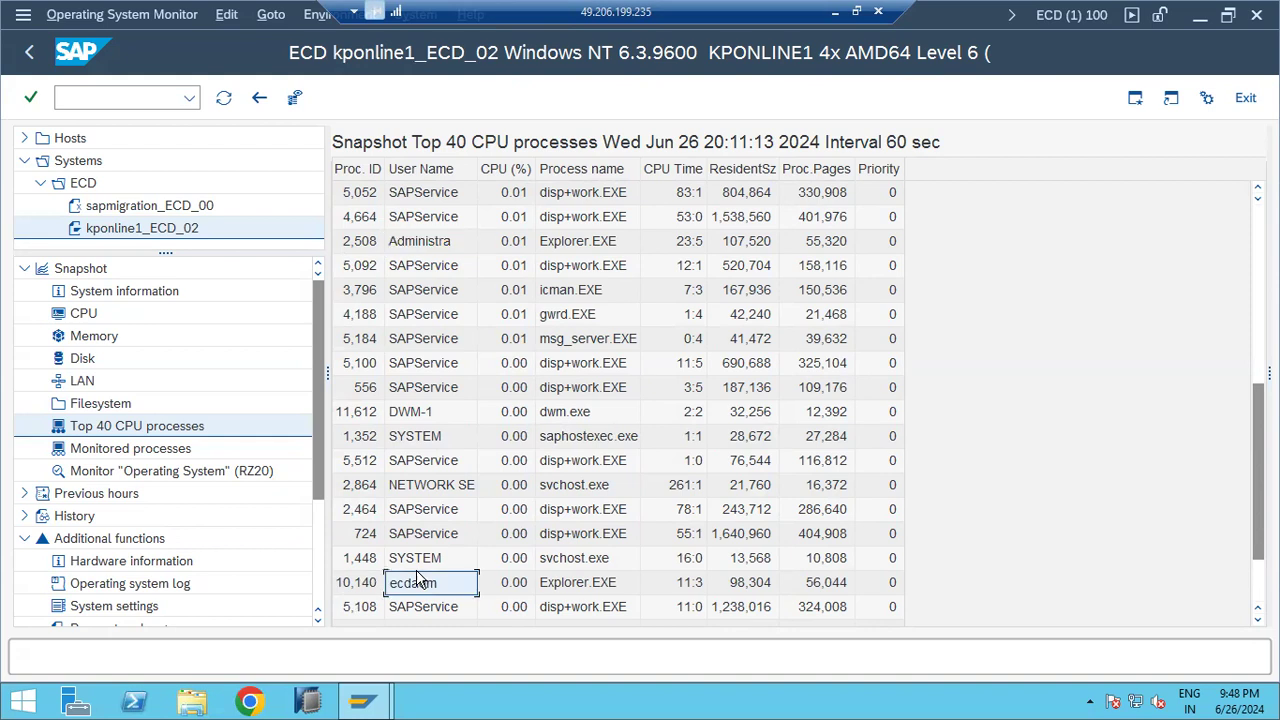
scroll(420, 578, "down", 2)
scroll(420, 560, "up", 7)
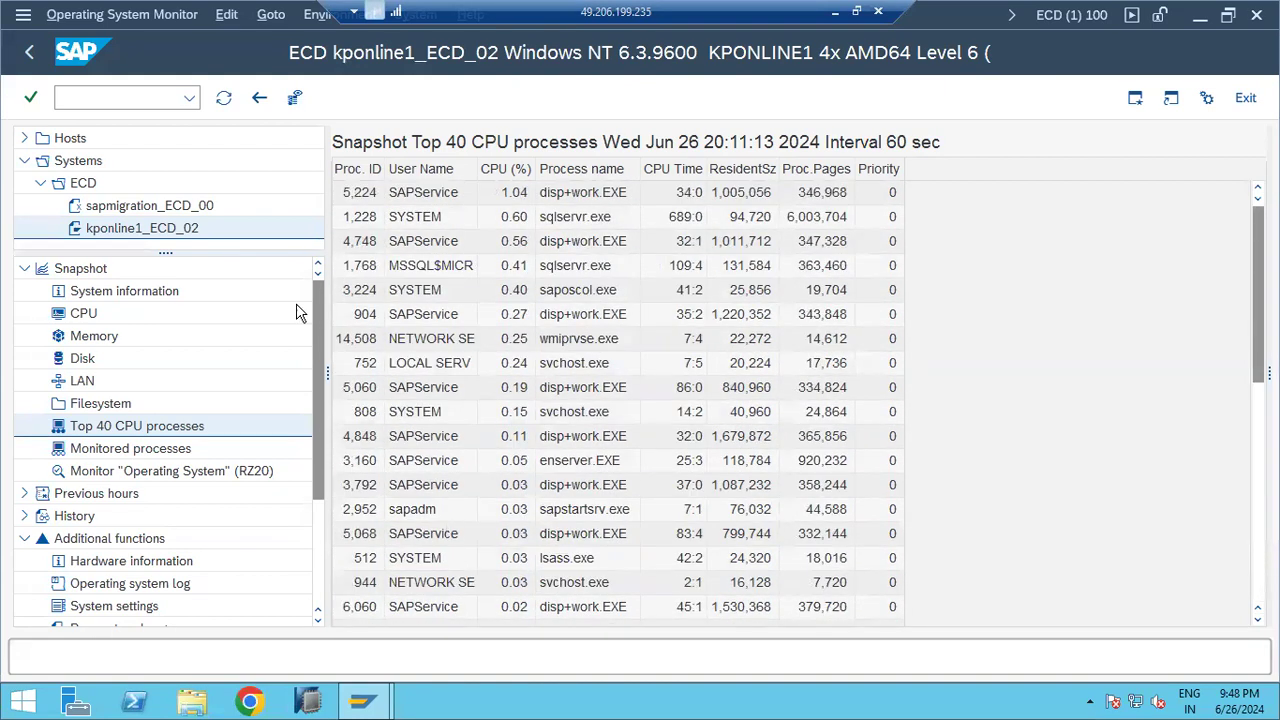
left_click(223, 98)
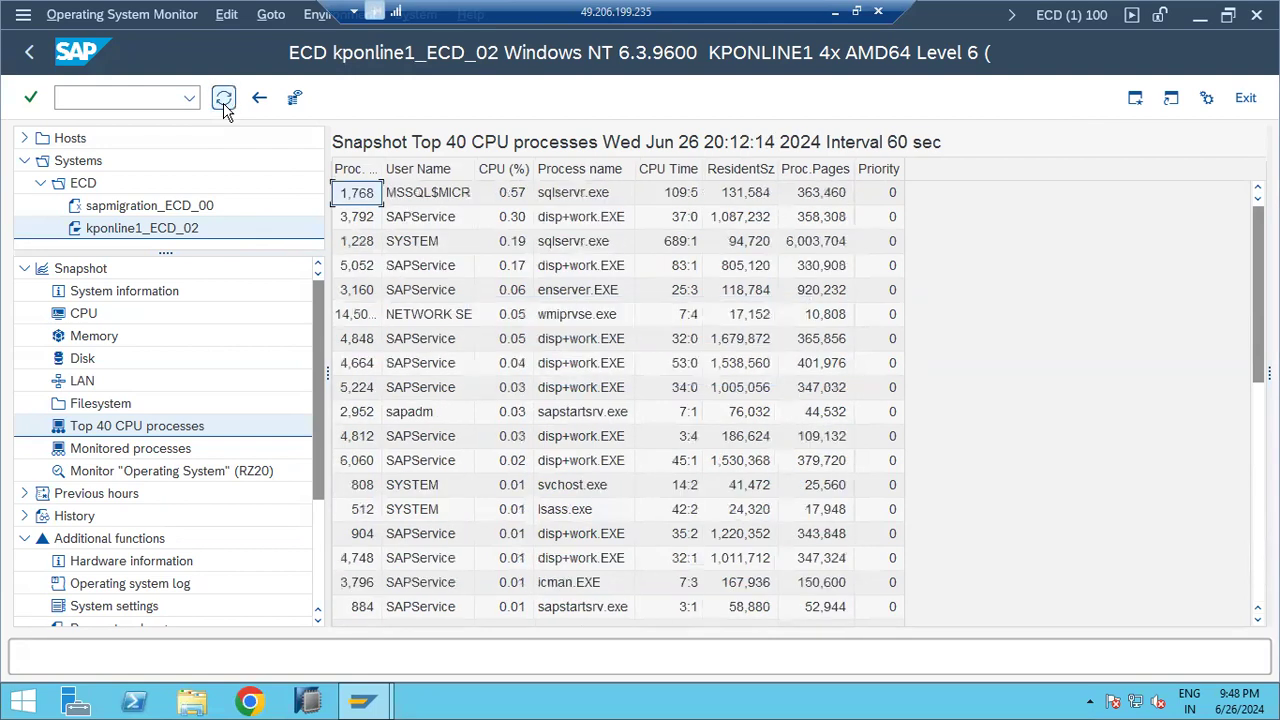
left_click(223, 98)
Step: Start ST07 and note 'Application monitor and load distribution' on the ST07 line in Paint
left_click(44, 56)
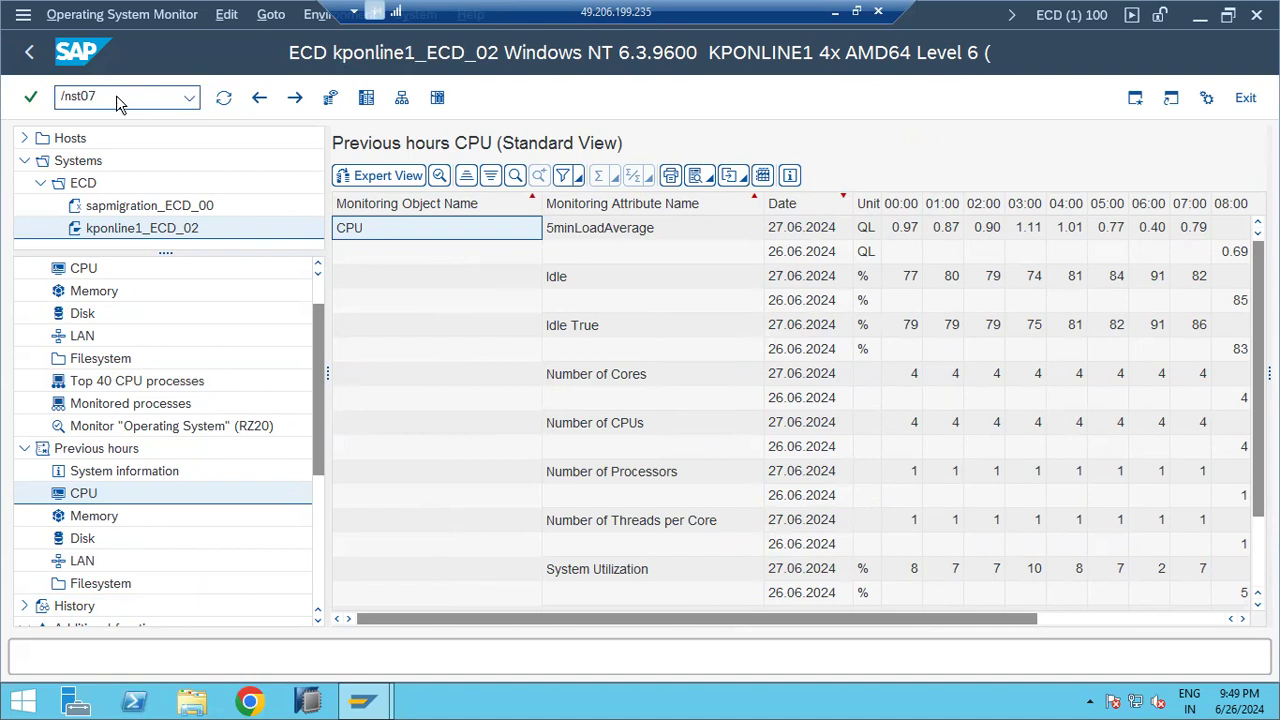
key("Return")
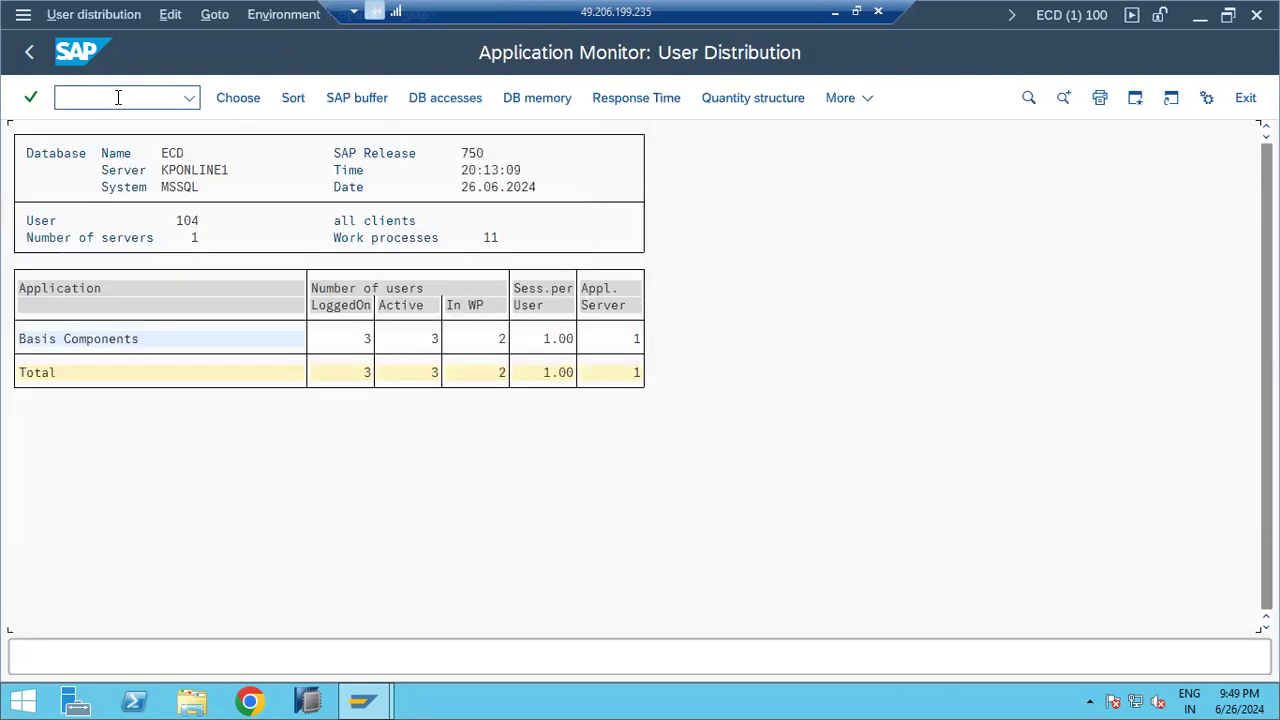
left_click(840, 10)
type("Application monitor and load distribution")
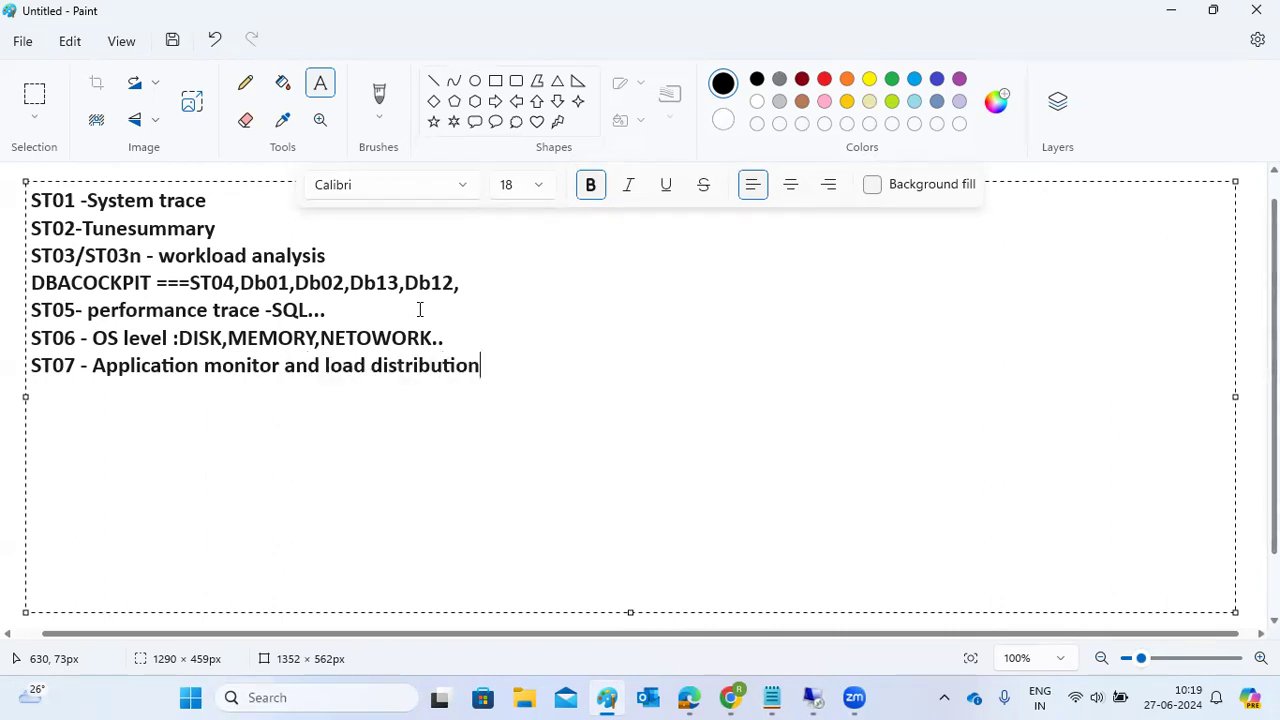
Step: Replace 'load' with 'user' in the Paint ST07 note, then return to SAP
mouse_move(818, 692)
left_click(872, 612)
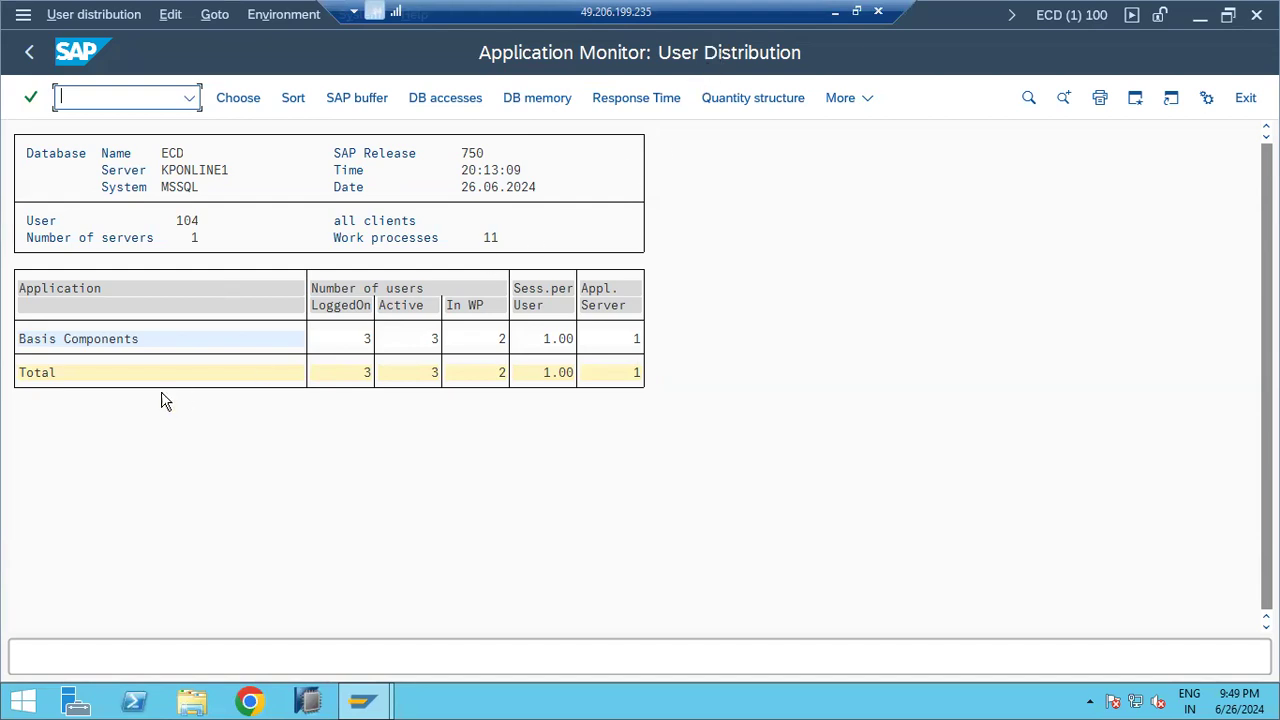
left_click(836, 13)
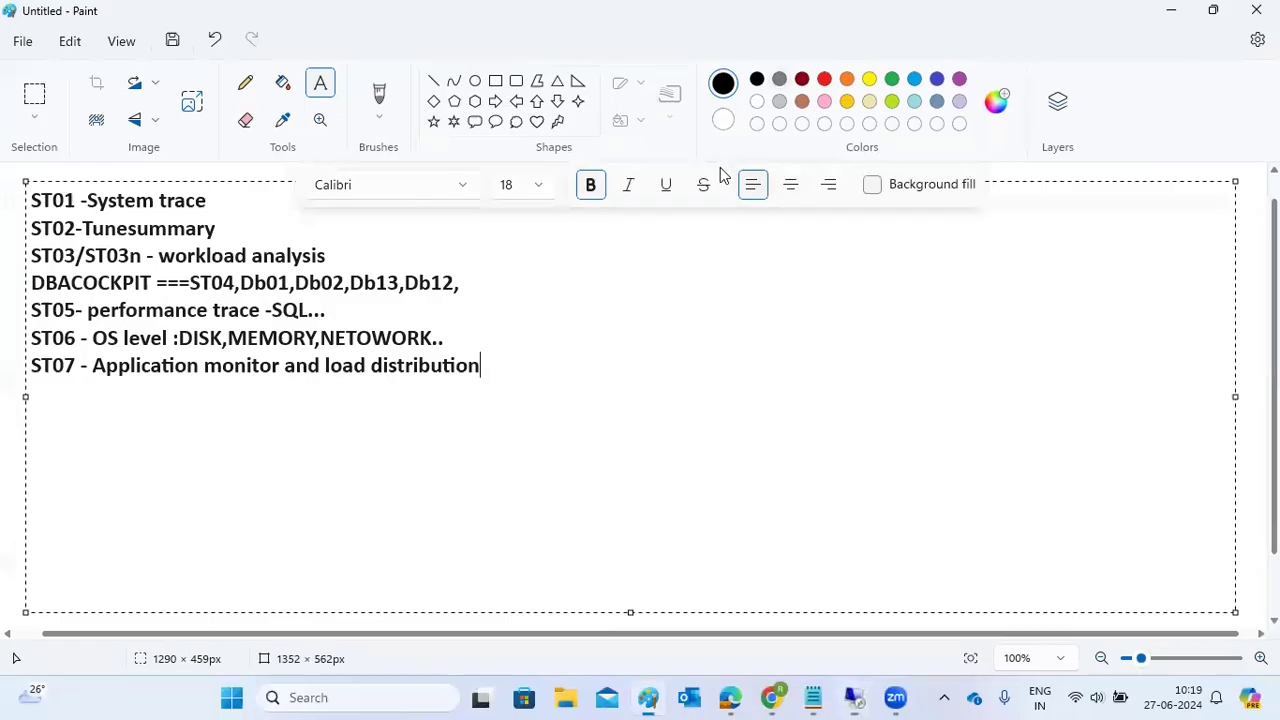
left_click_drag(325, 366, 378, 362)
type("user")
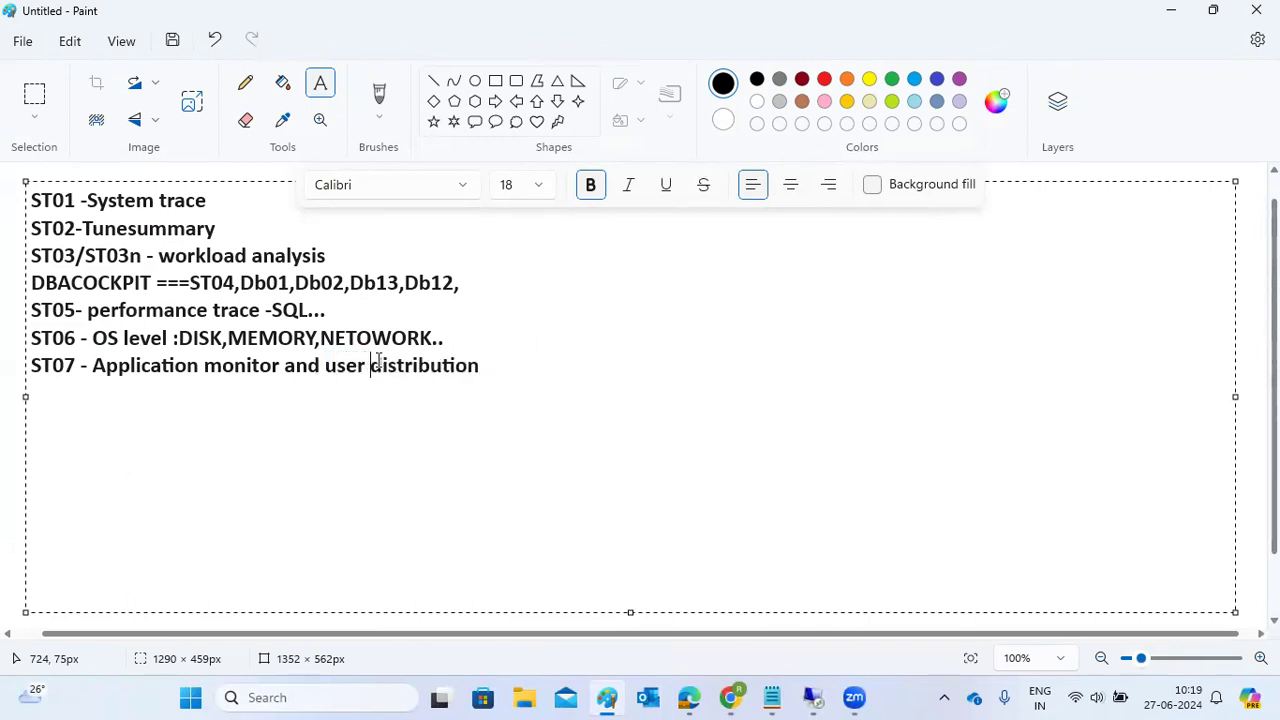
mouse_move(813, 697)
left_click(866, 617)
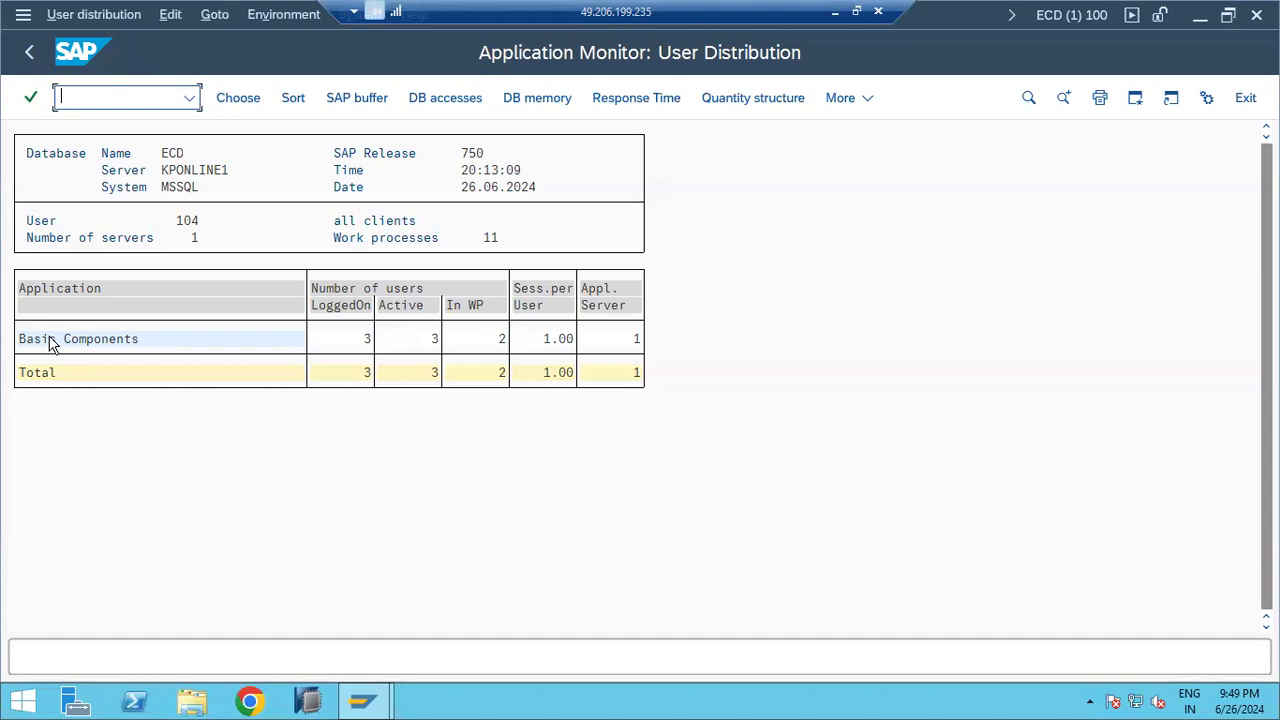
Step: Drill into Basis Components, Use Subcomponents and CCMS Monitoring & Alerting in ST07
double_click(46, 342)
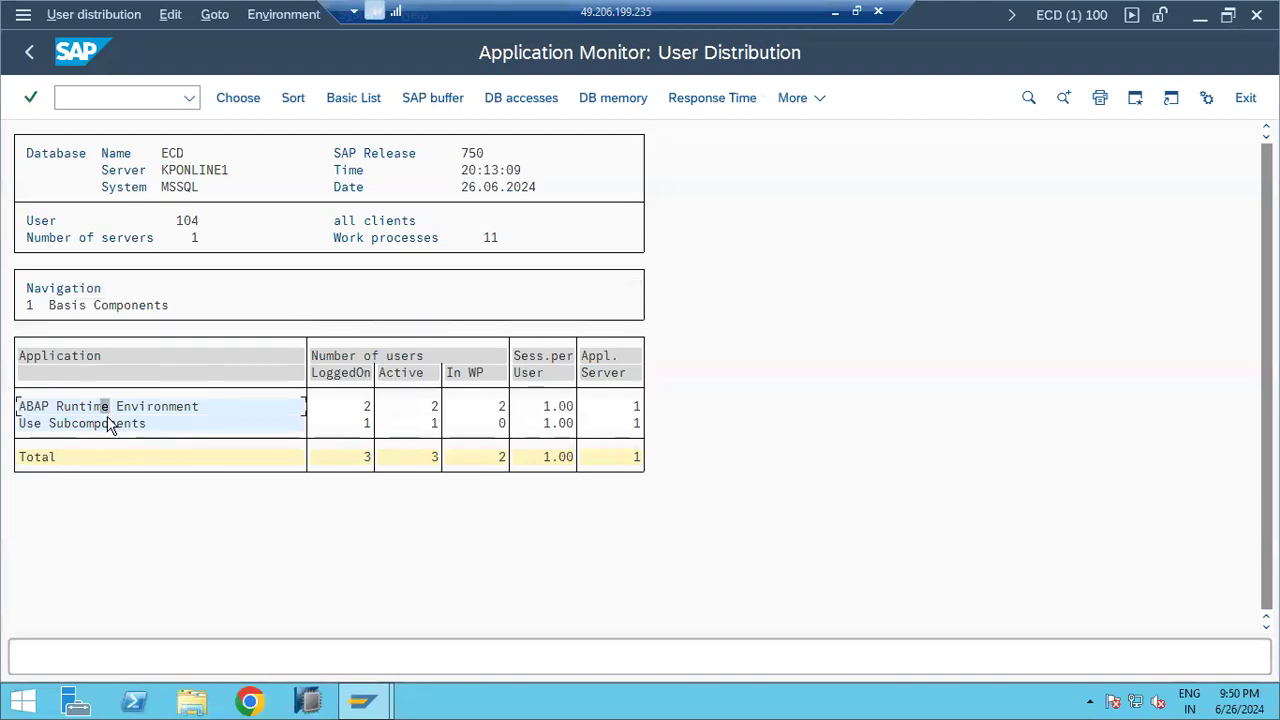
double_click(110, 425)
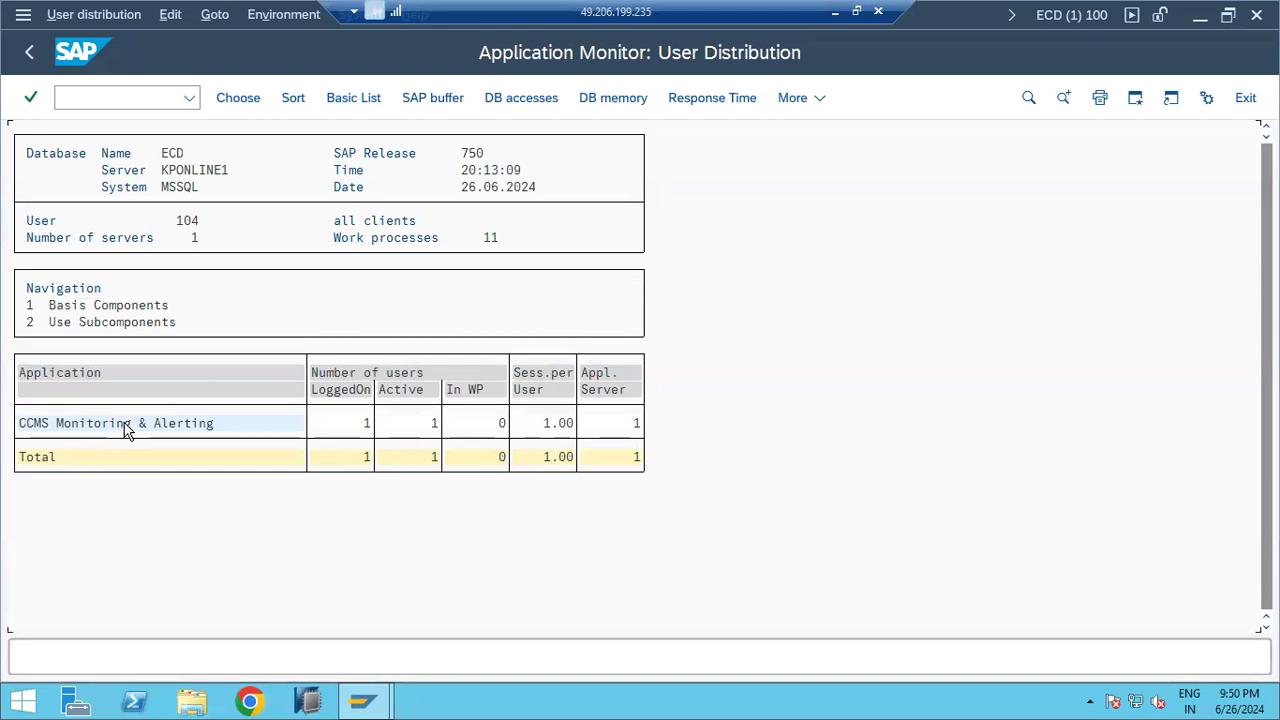
double_click(127, 429)
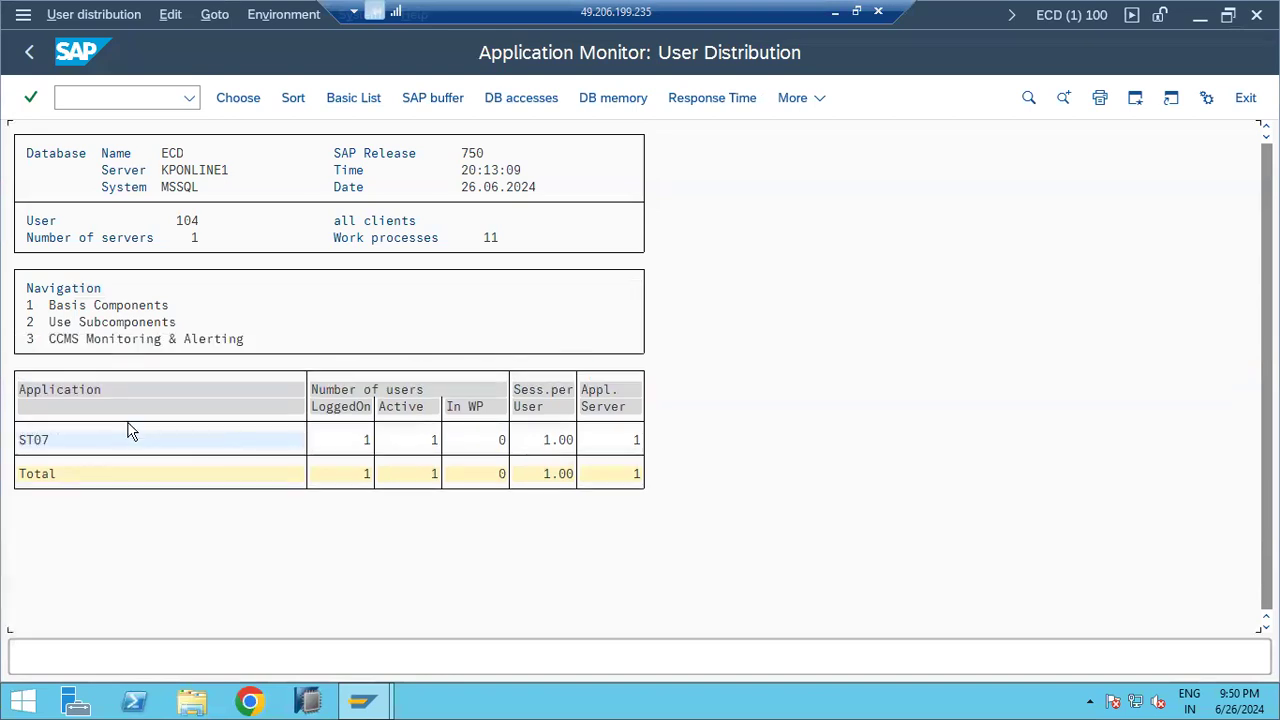
Step: Navigate back up the drill-down levels and leave ST07 for the start screen
left_click(40, 50)
left_click(41, 52)
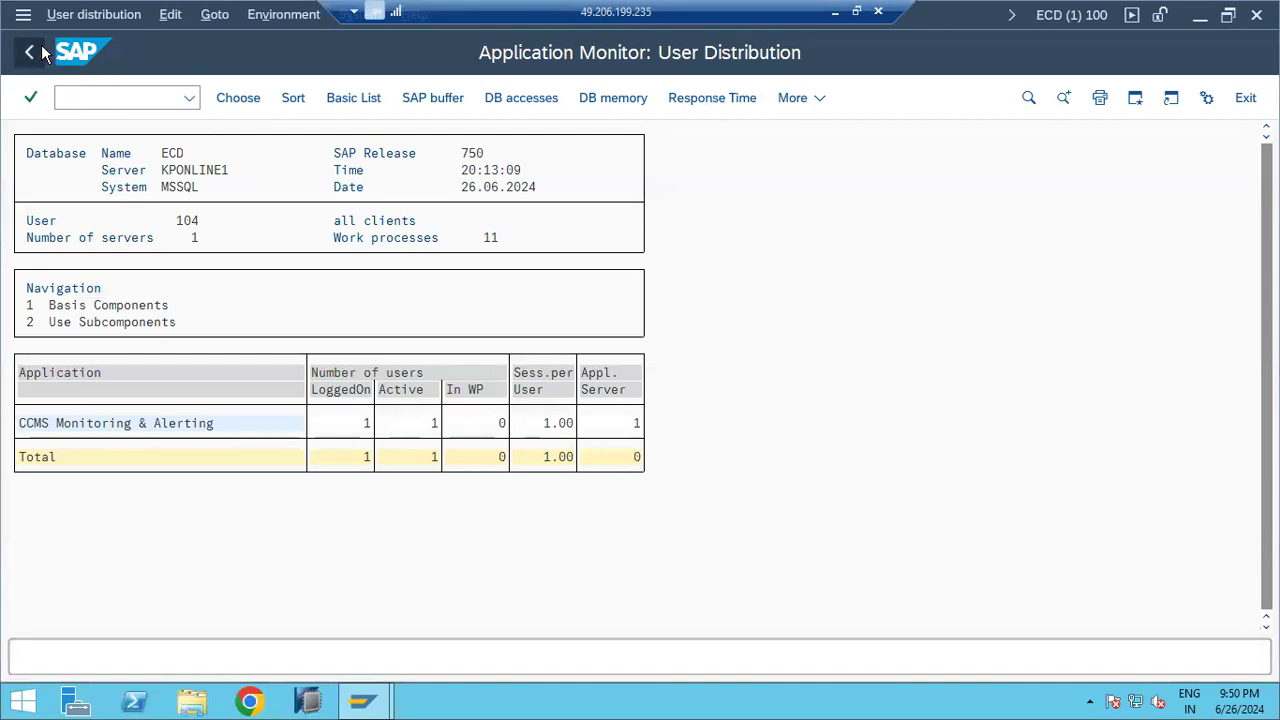
left_click(41, 52)
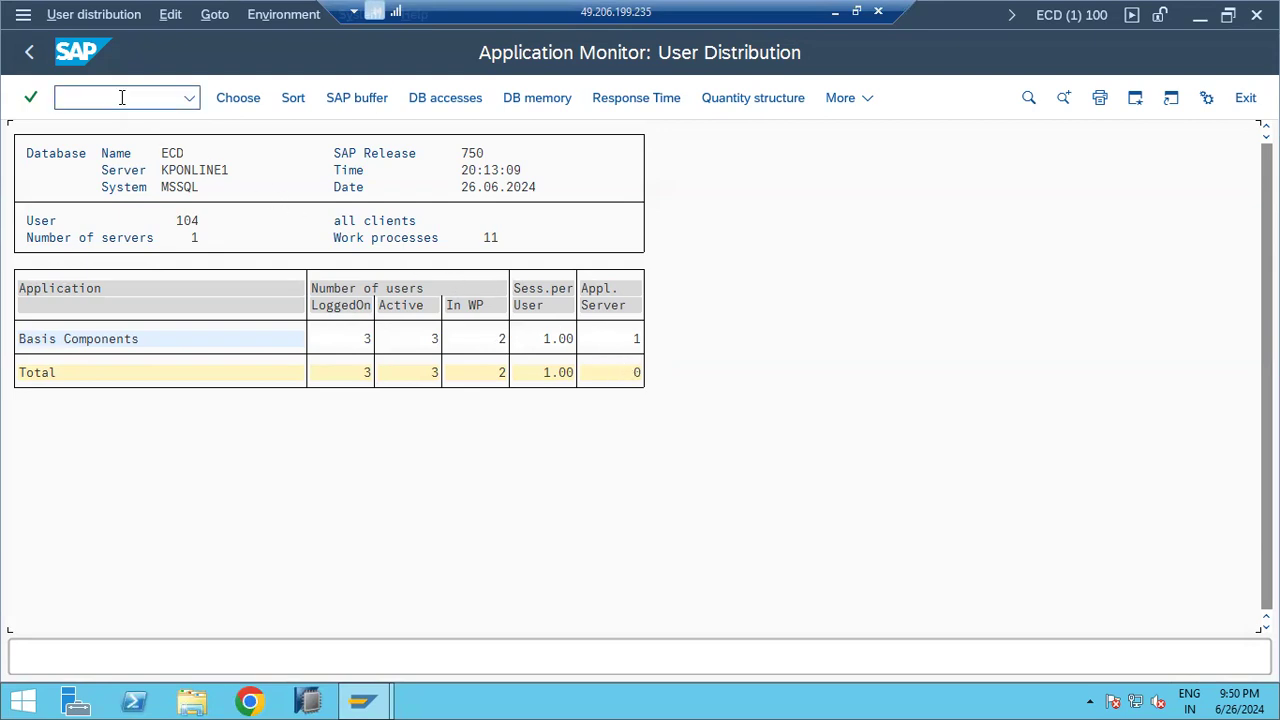
left_click(31, 52)
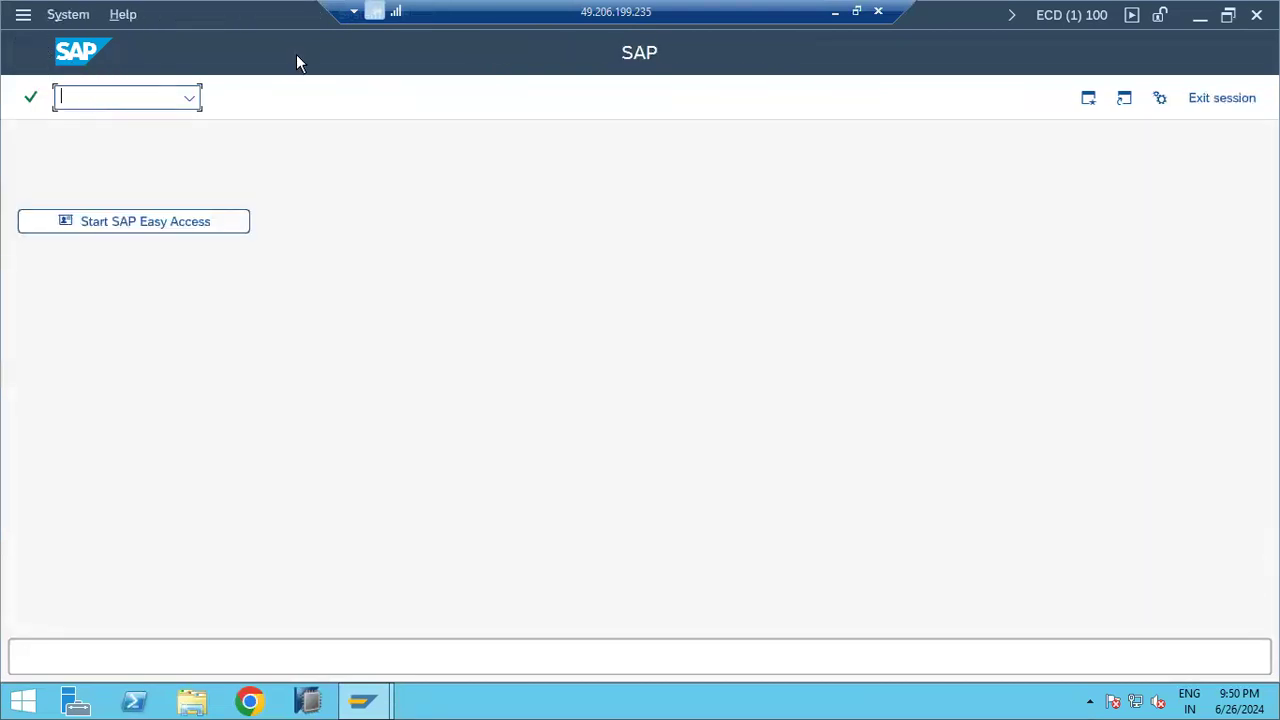
Step: Run SU01 and dismiss the Internet Explorer security warning
type("su01")
key("Return")
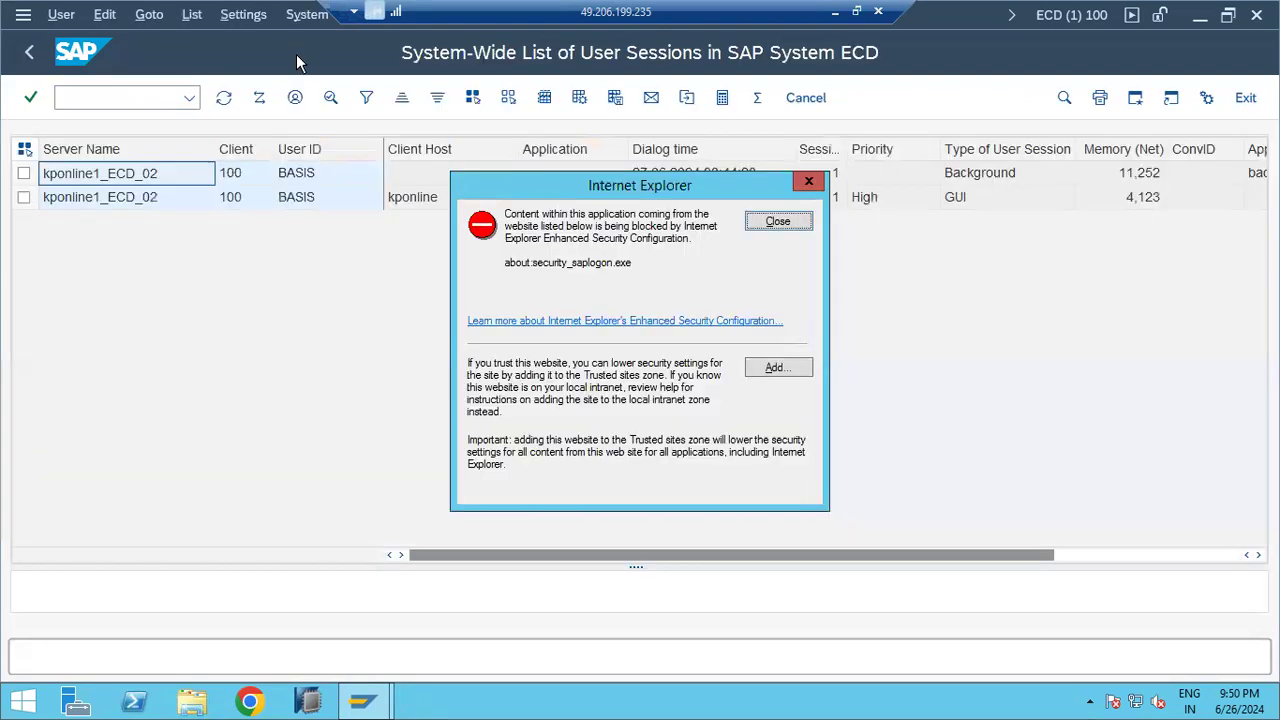
left_click(765, 222)
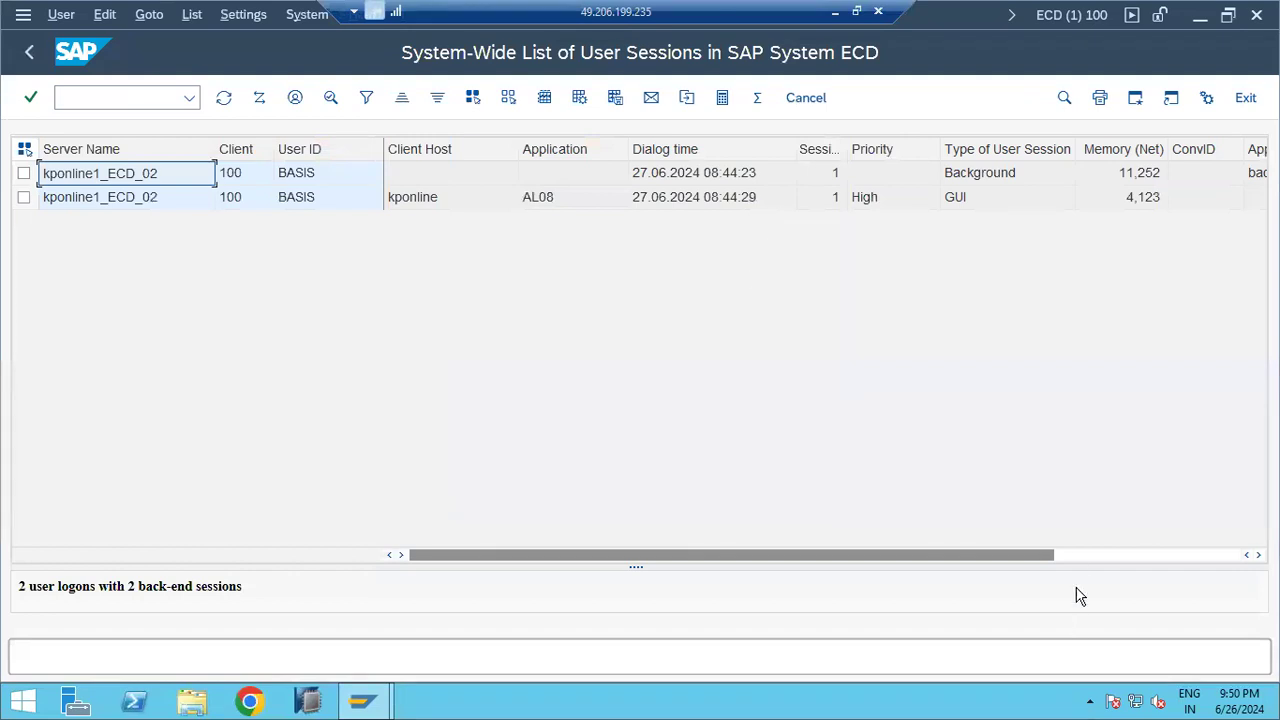
Step: Scroll the user list, leave SU01 and bring up SAP Logon 770
left_click(1076, 555)
left_click_drag(1071, 556, 700, 551)
left_click(30, 52)
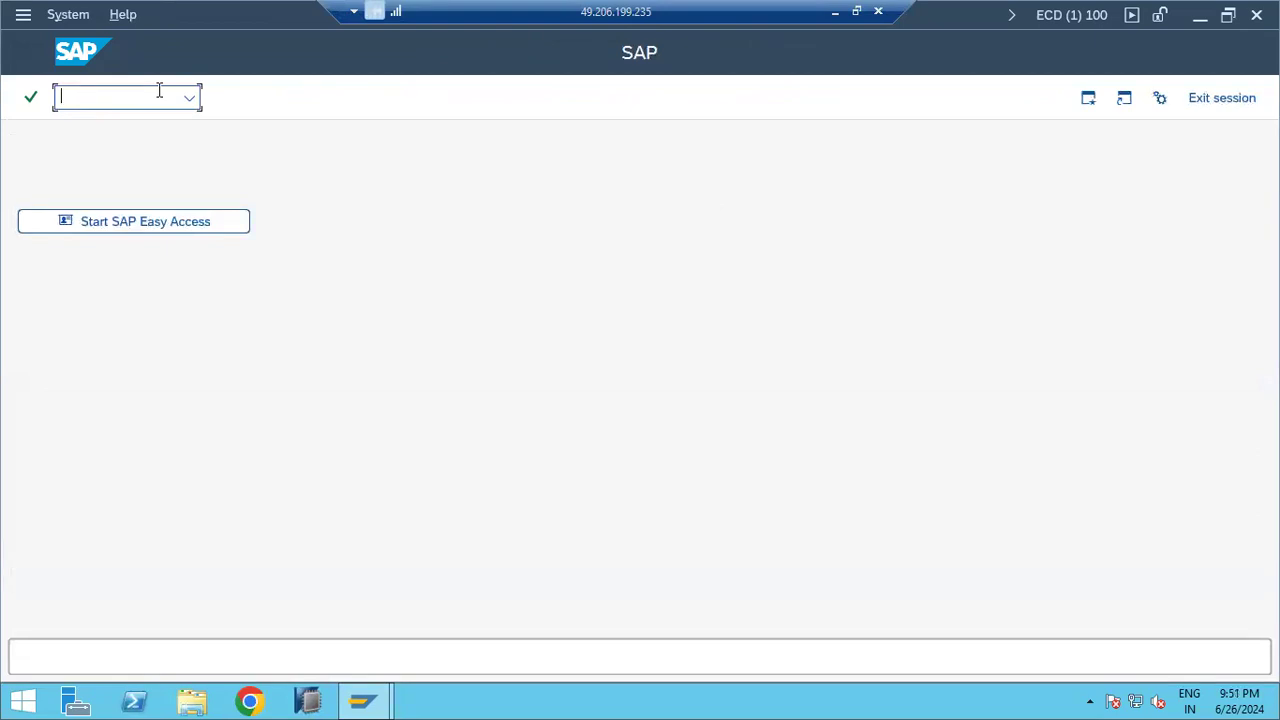
left_click(363, 700)
Step: Open a session on the SAP ECC IDES PRODUCTION connection from SAP Logon 770
left_click(284, 605)
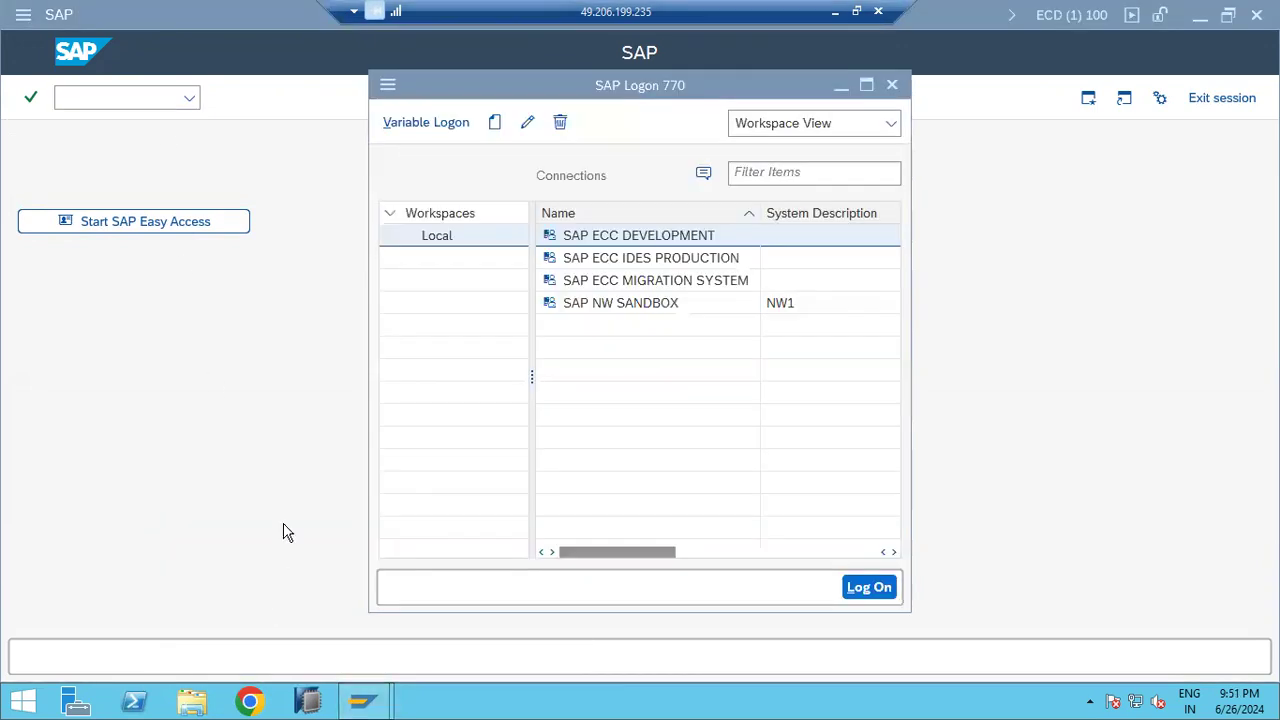
left_click(617, 260)
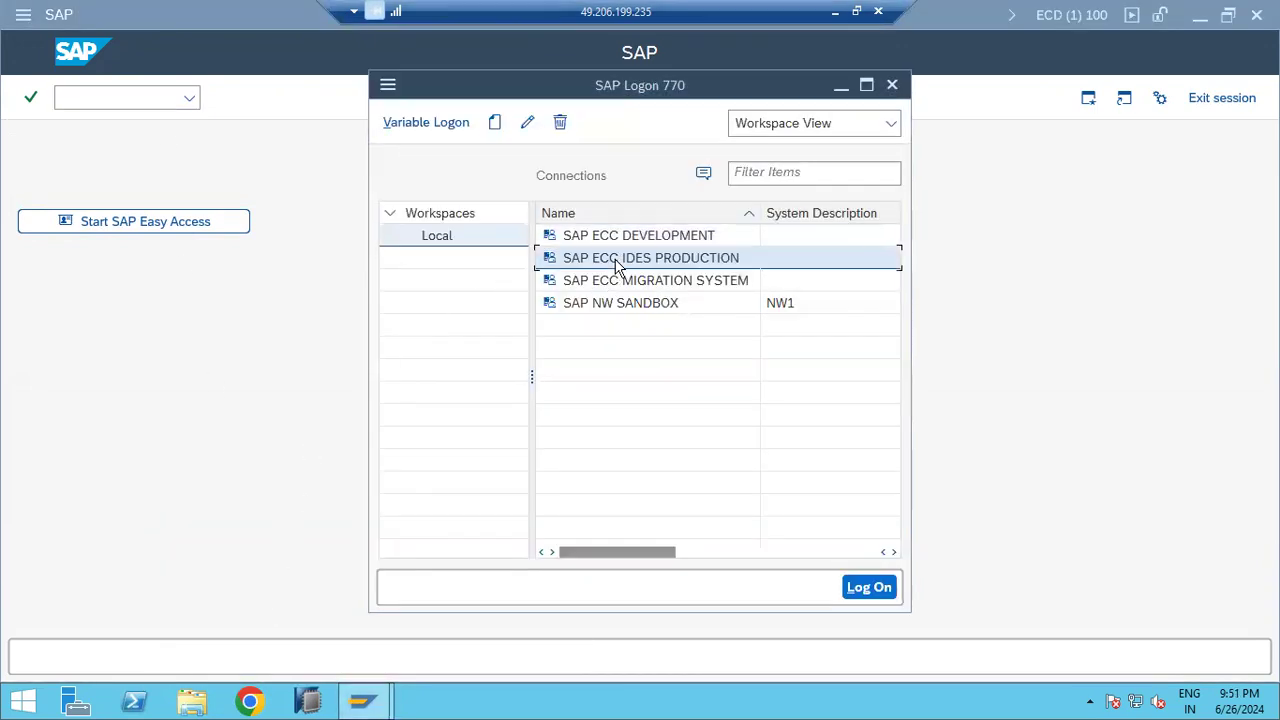
double_click(616, 261)
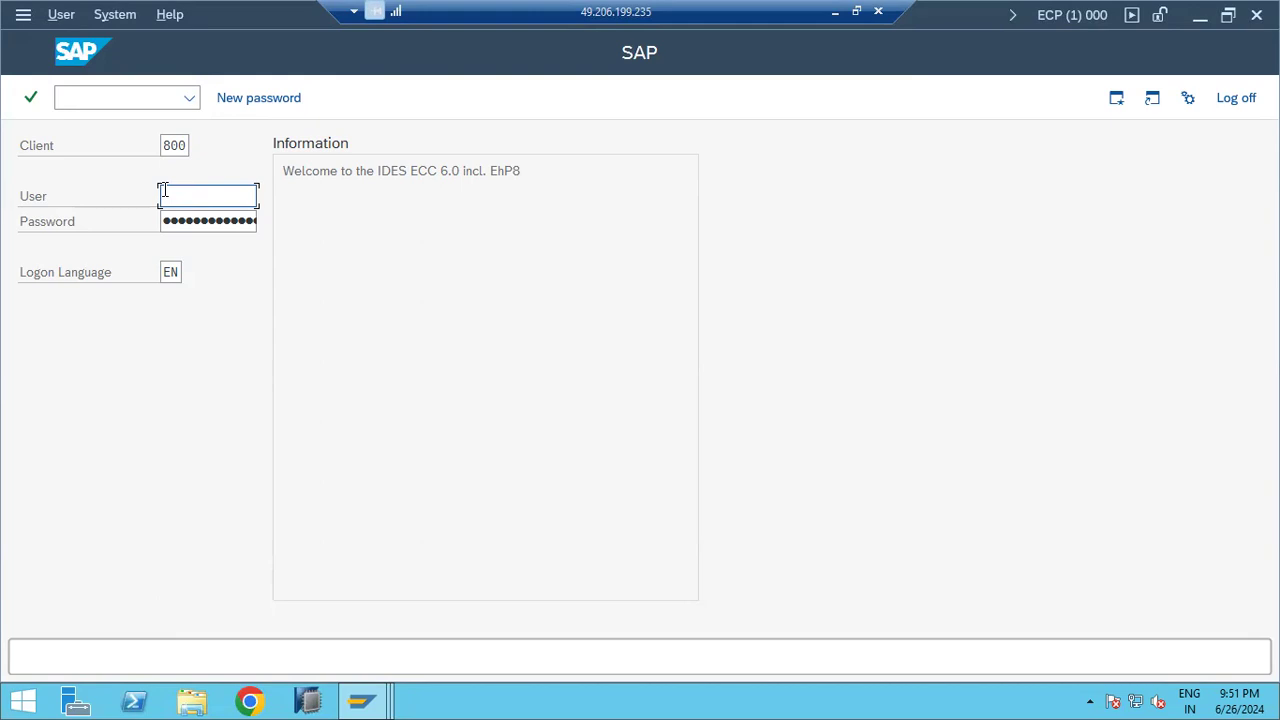
Step: Log on with the user ID and password, then run ST07
type("basis")
key("Tab")
type("••••••••")
key("Return")
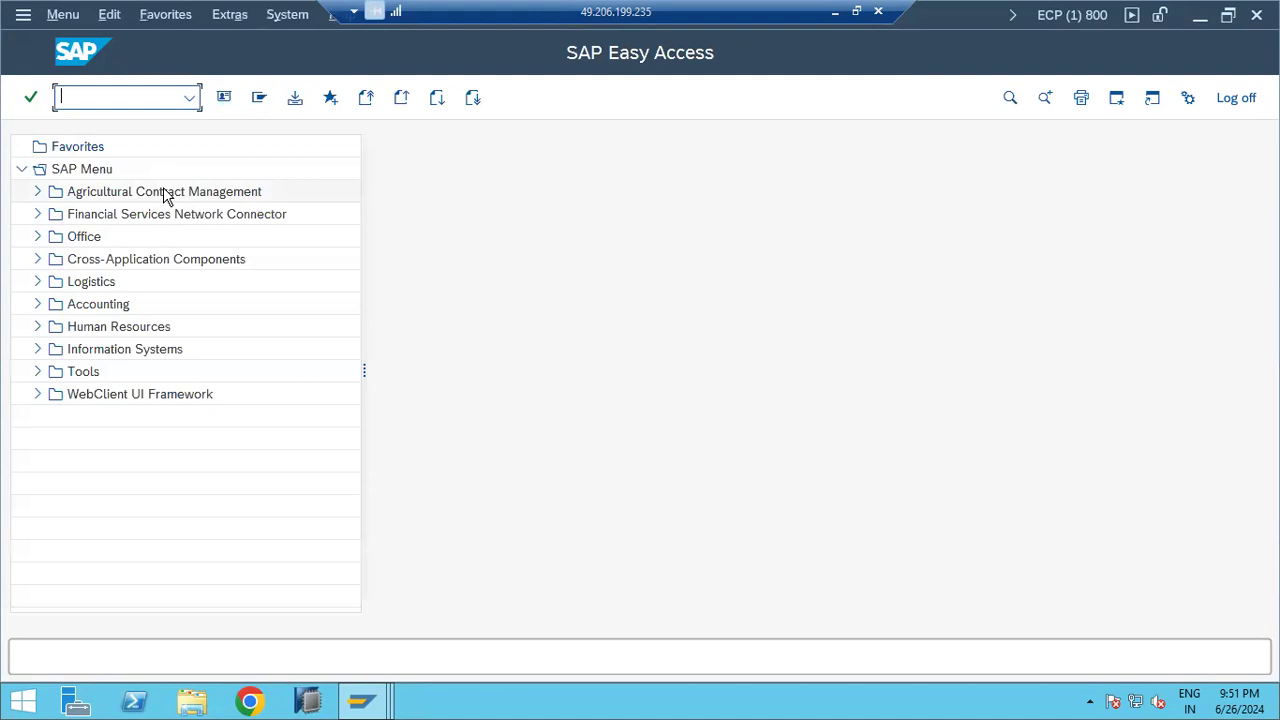
type("st07")
key("Return")
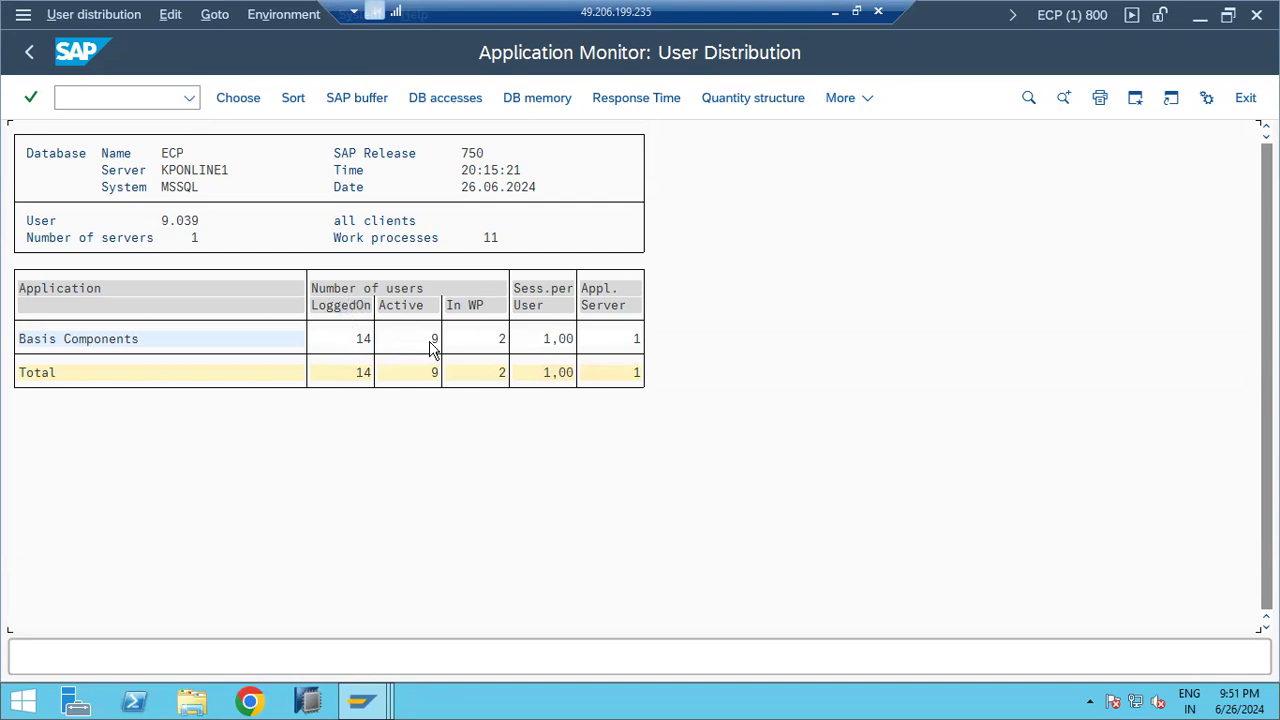
Step: Return from the Basis Components user monitor to SAP Easy Access and minimize the remote session
double_click(85, 340)
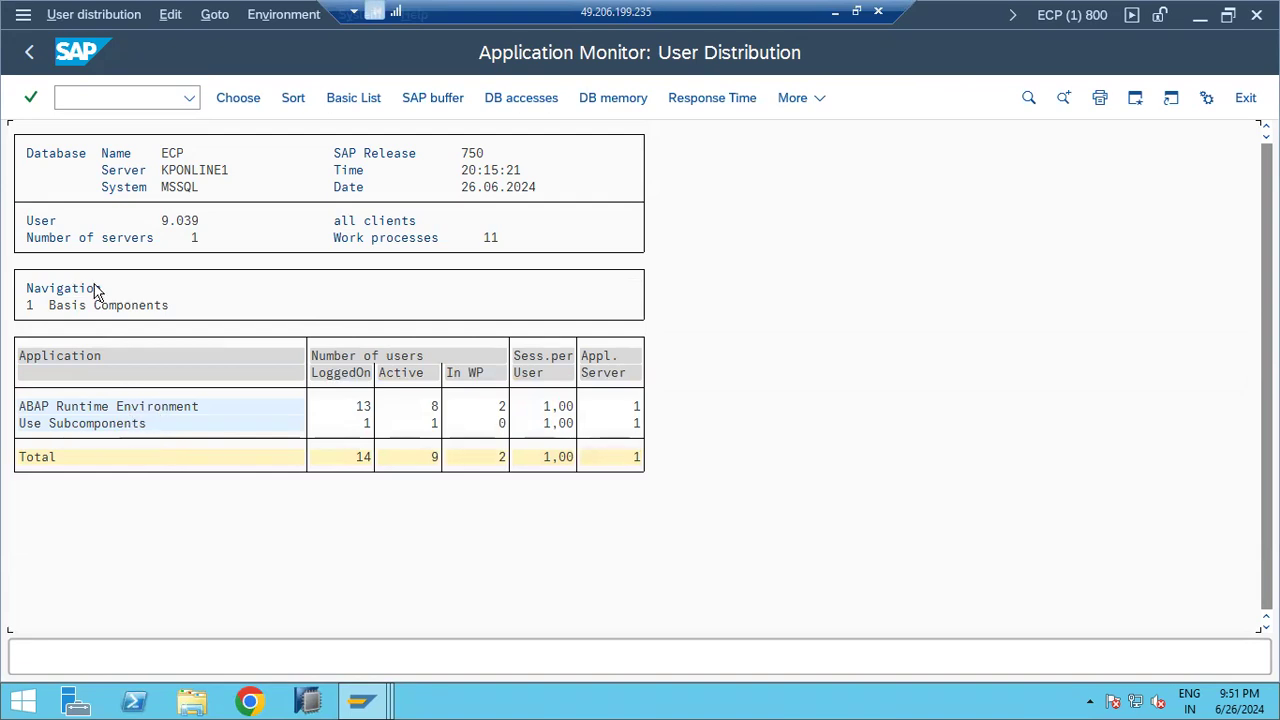
left_click(35, 52)
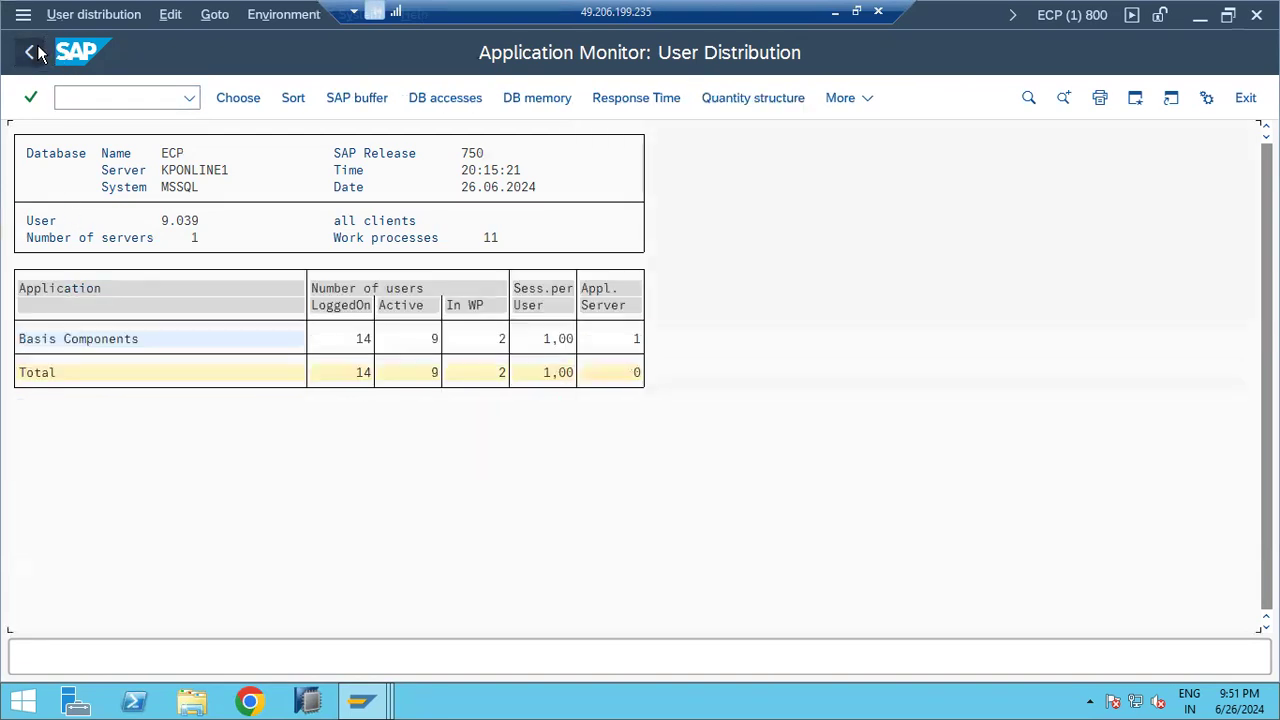
left_click(35, 52)
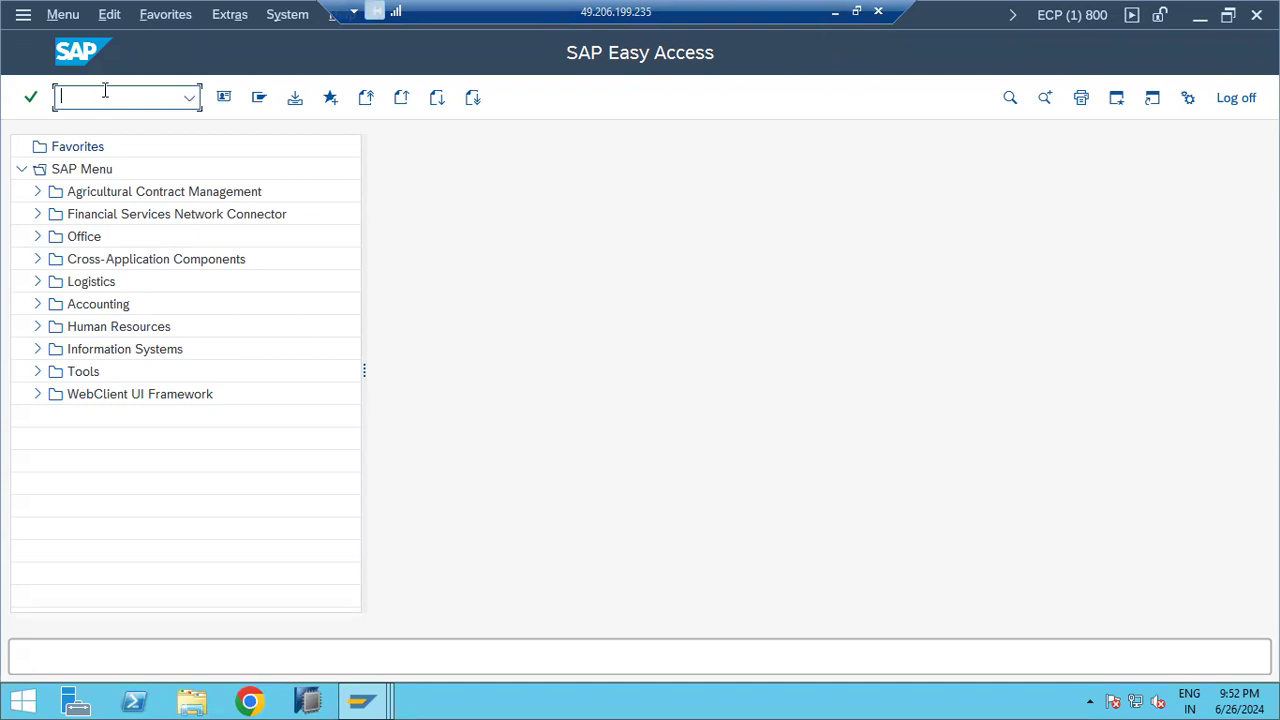
left_click(835, 12)
Step: Add a line of hyphens below the ST07 note in Paint
left_click(509, 372)
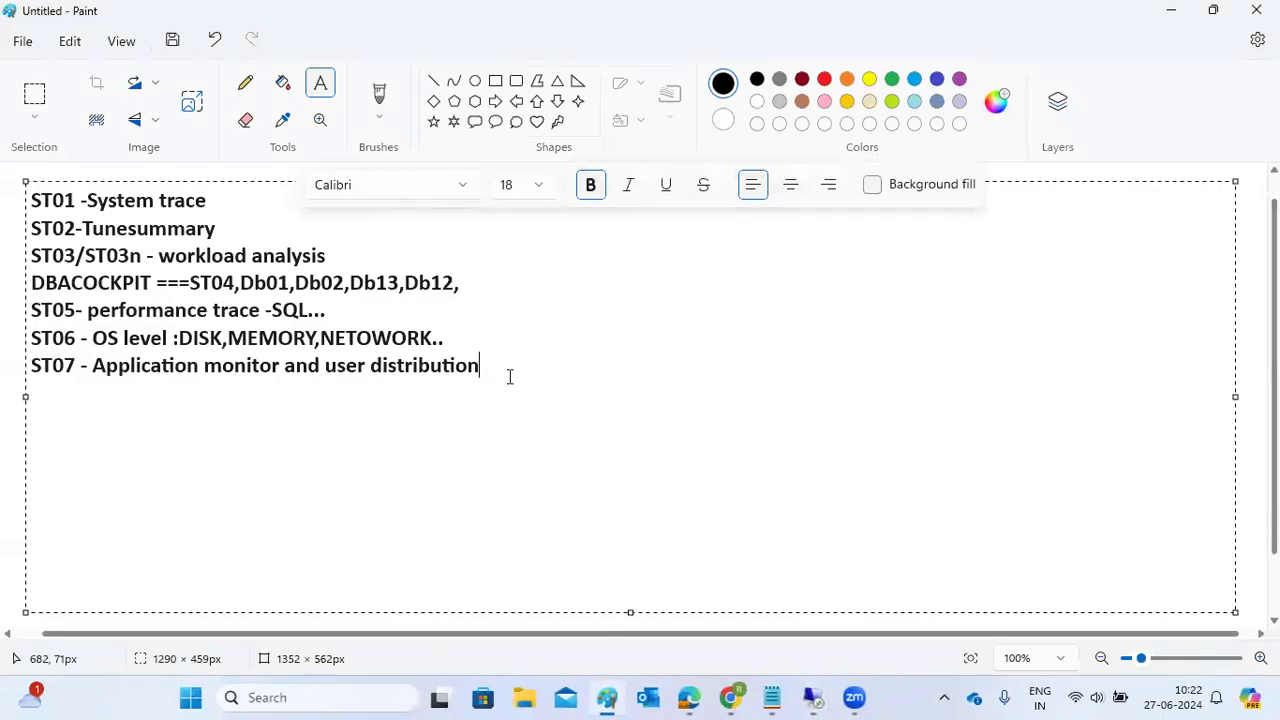
key("Return")
type("----------------------")
Step: Write the heading 'SCOT ADMINISTRATION :', correcting the typo, with a row of equals signs below
key("Return")
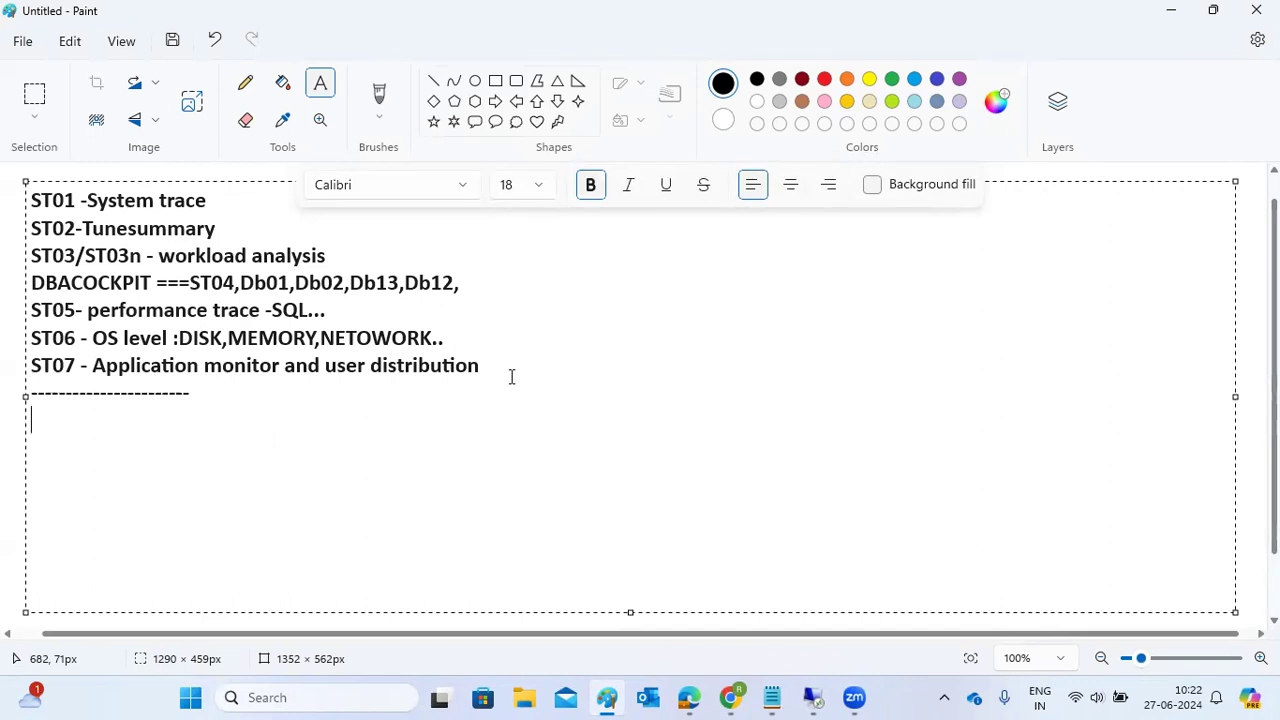
type("SCOT")
key("ctrl+a")
type("SCOT")
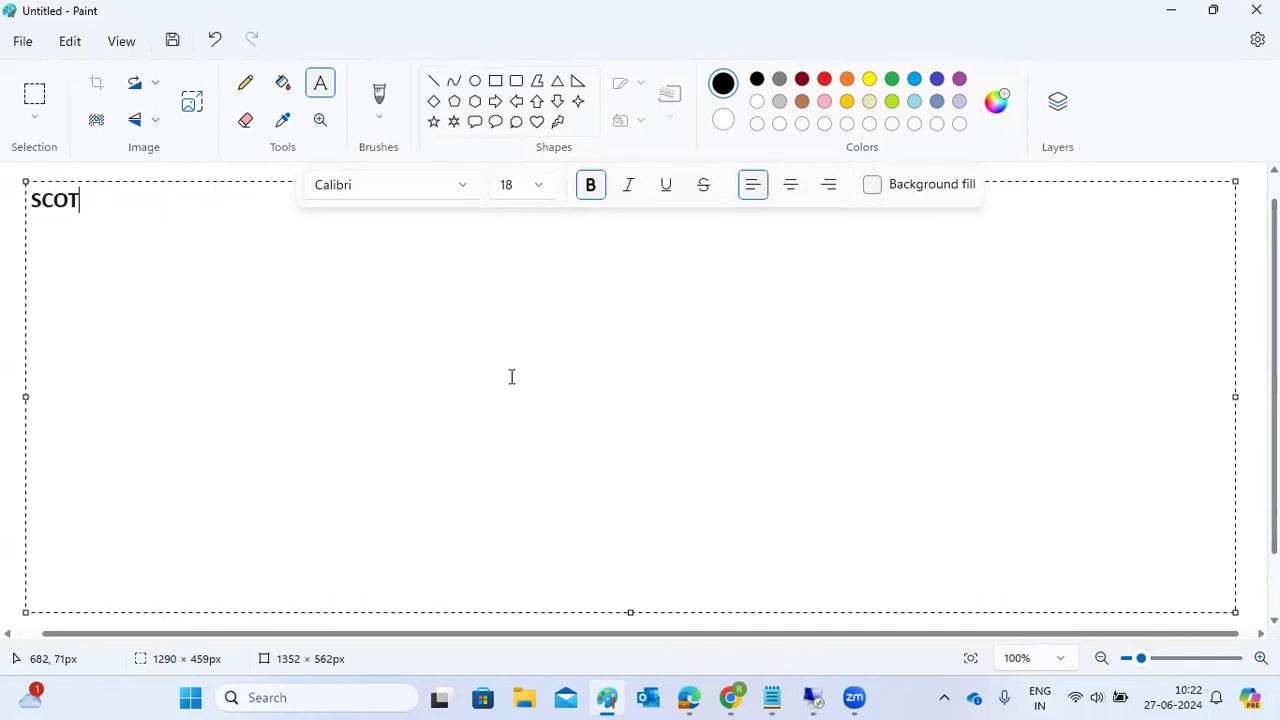
type(" ADMINNIST")
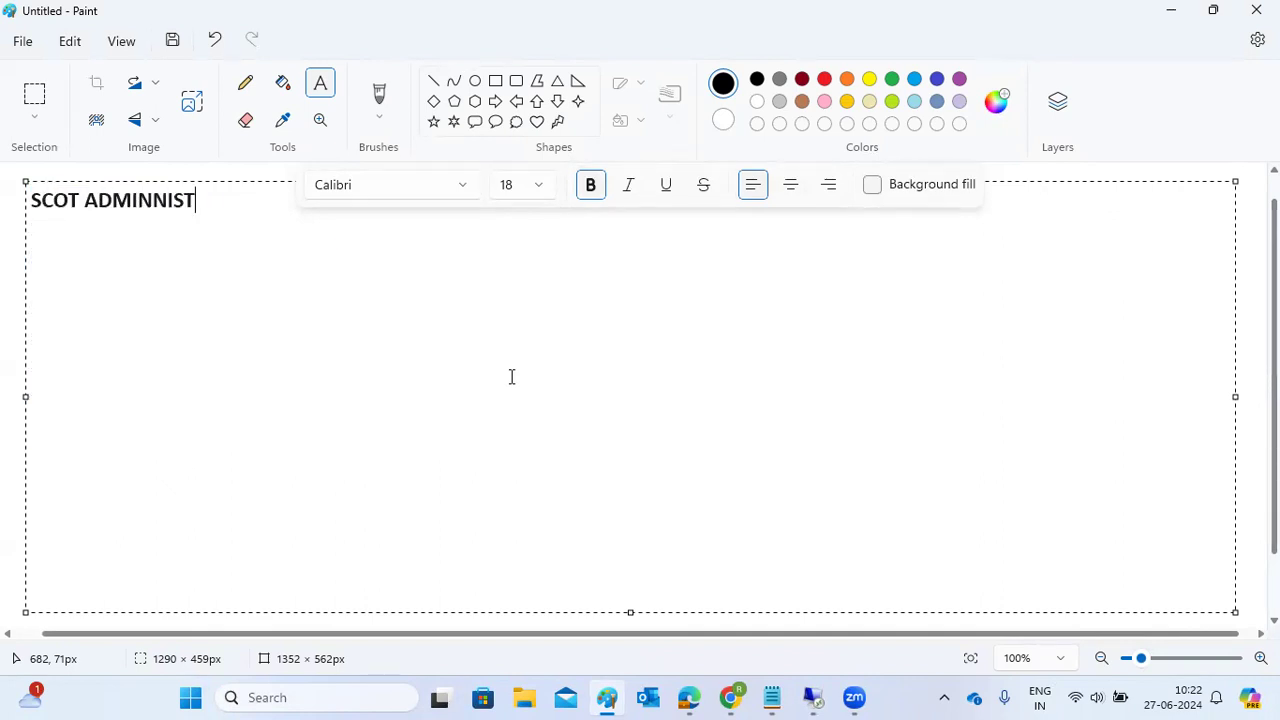
type("RATION")
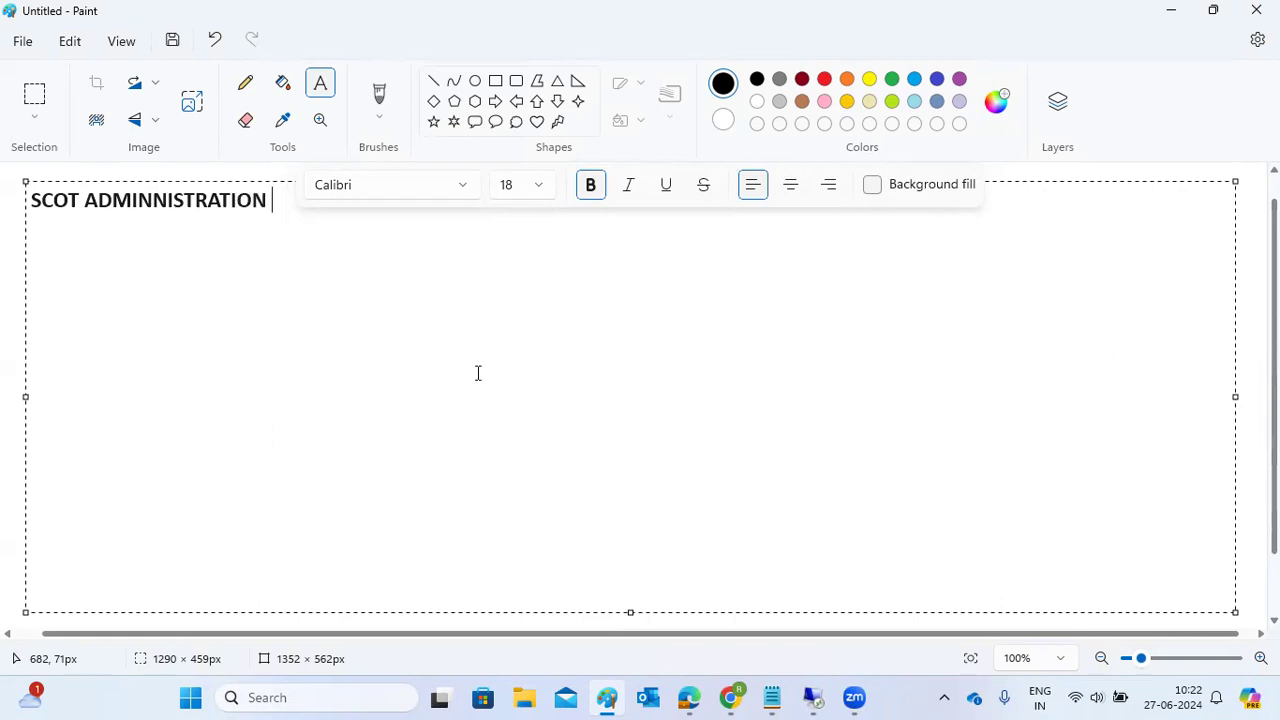
left_click(166, 199)
key("BackSpace")
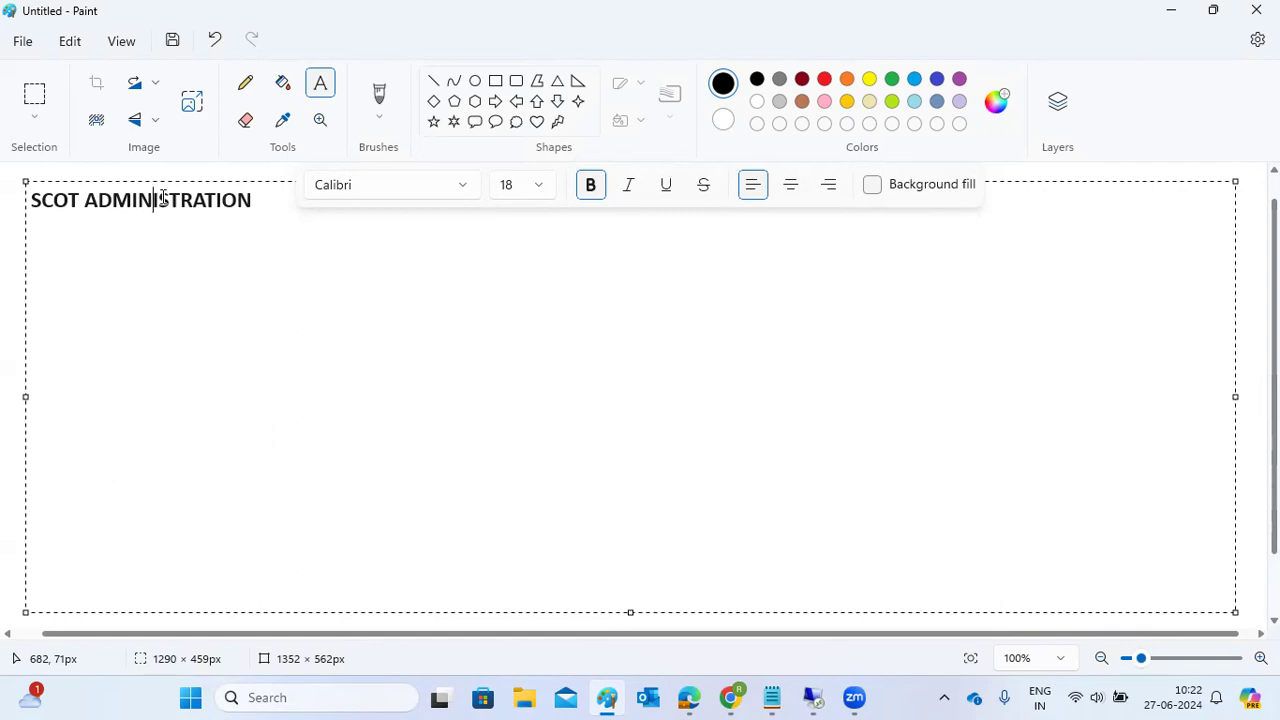
left_click(263, 202)
type(":")
key("Return")
type("==================")
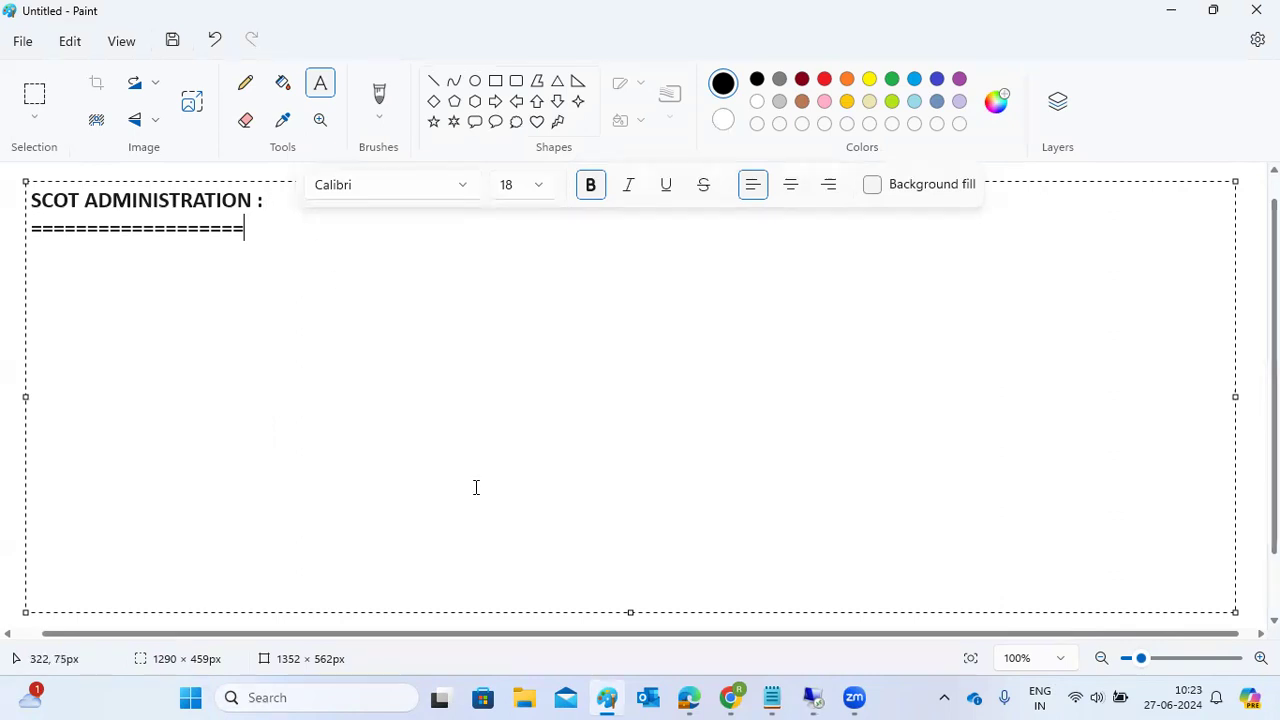
Step: Bring the remote SAP session to the front and focus its command field
mouse_move(812, 697)
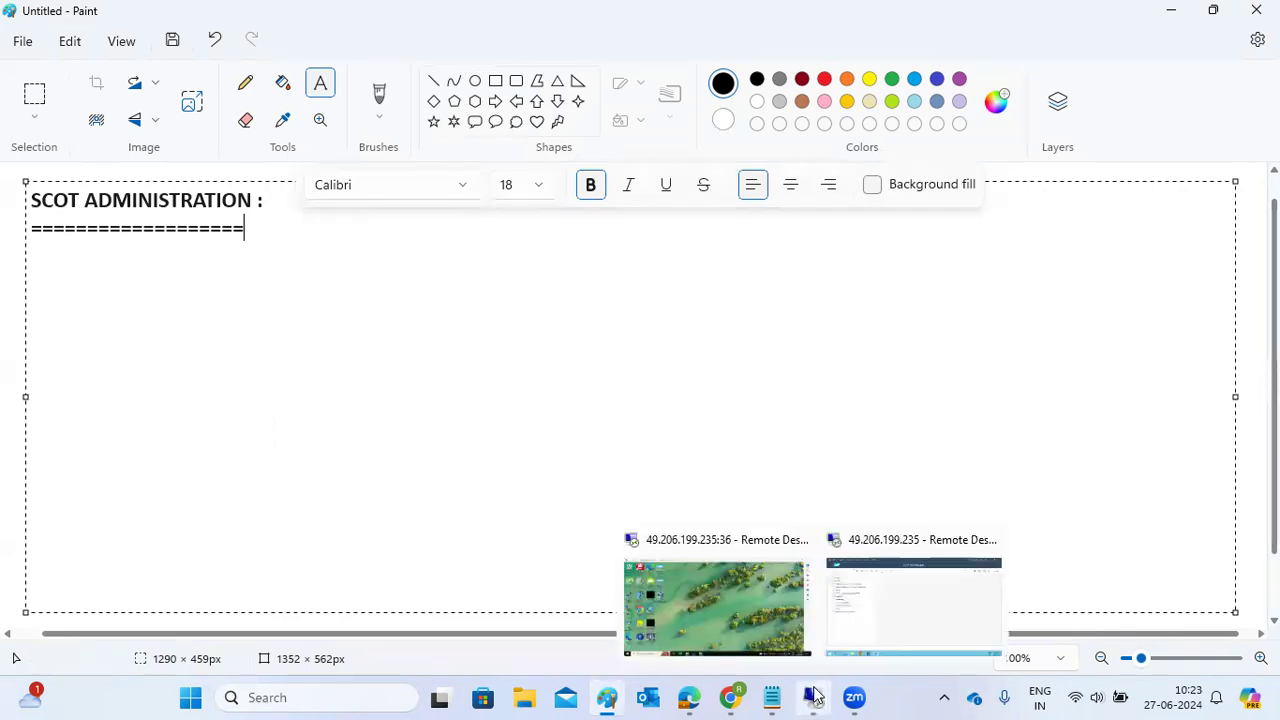
left_click(886, 594)
left_click(80, 95)
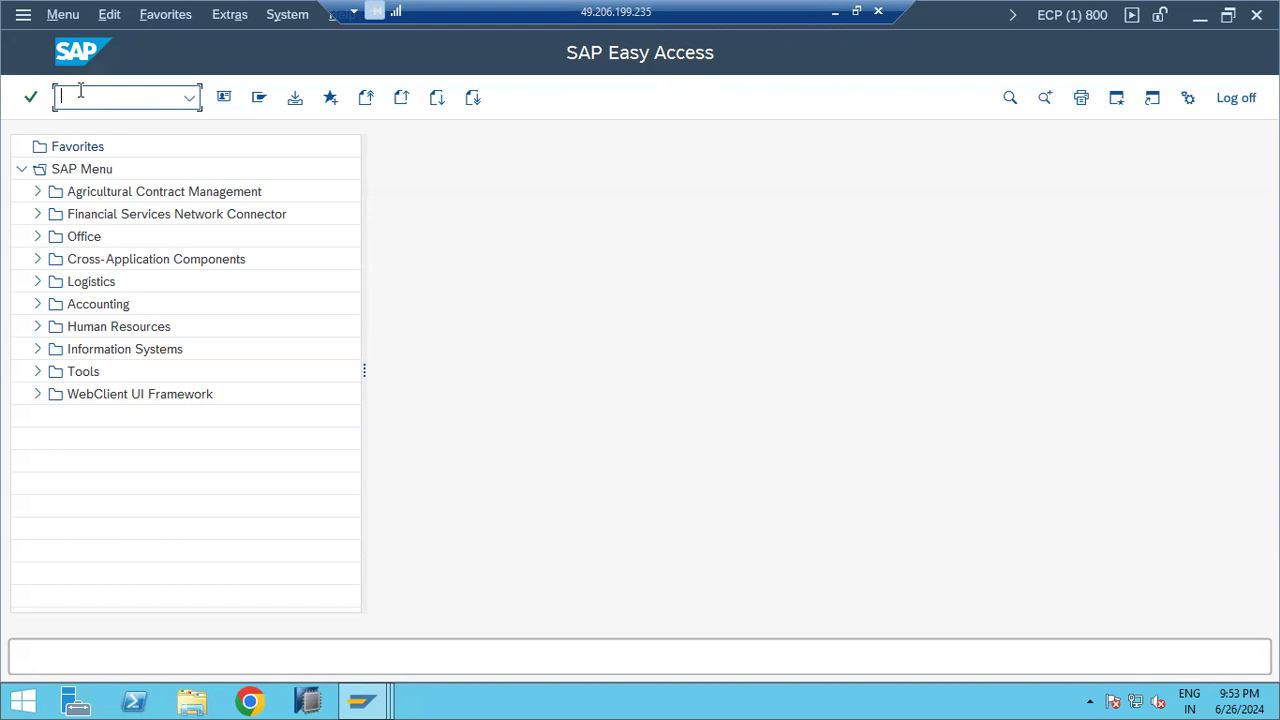
Step: Open SAPconnect administration (SCOT) in the client 100 SAP session
type("scc")
key("Return")
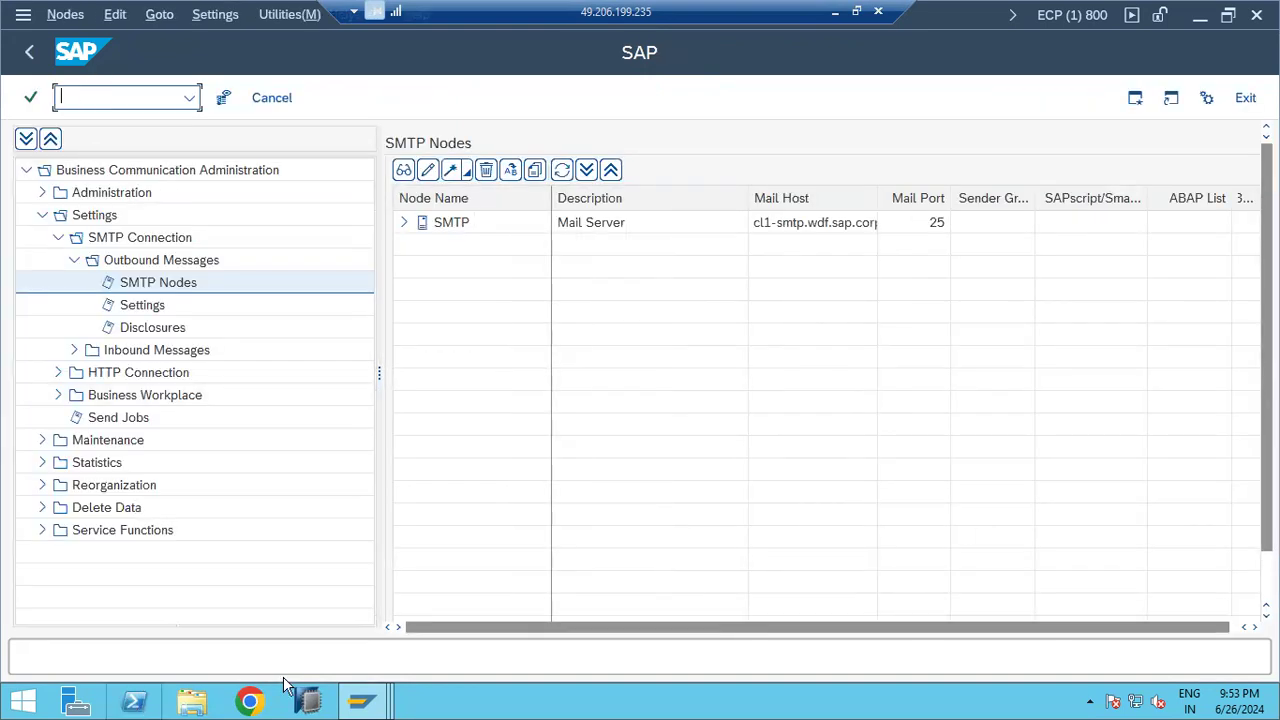
left_click(362, 700)
left_click(343, 623)
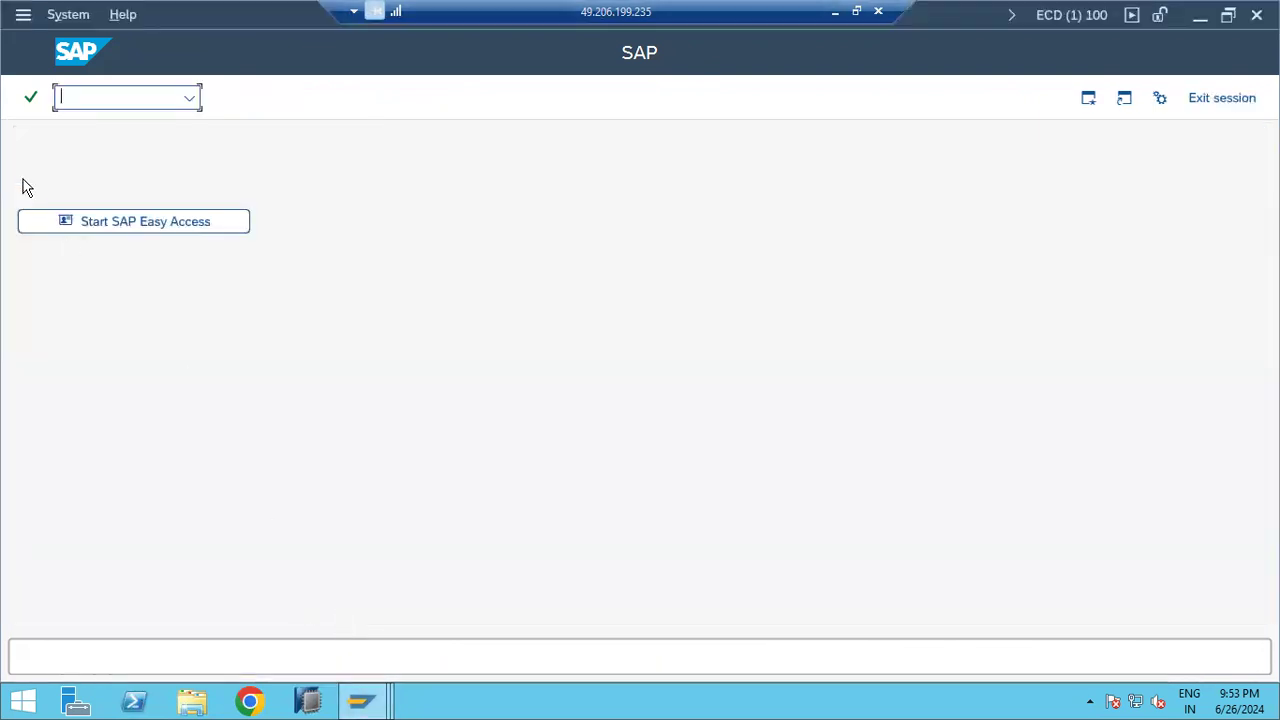
type("scot")
key("Return")
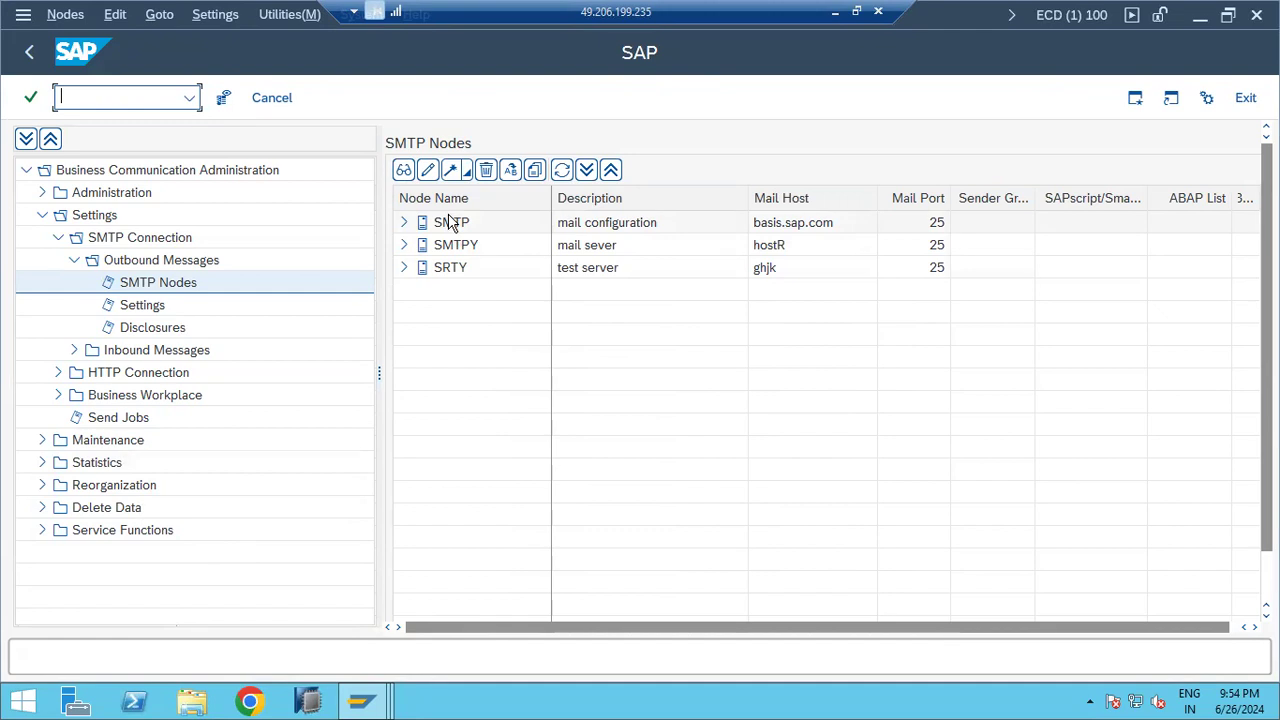
Step: Delete the SMTP and SMTPY nodes, confirming each deletion
right_click(447, 246)
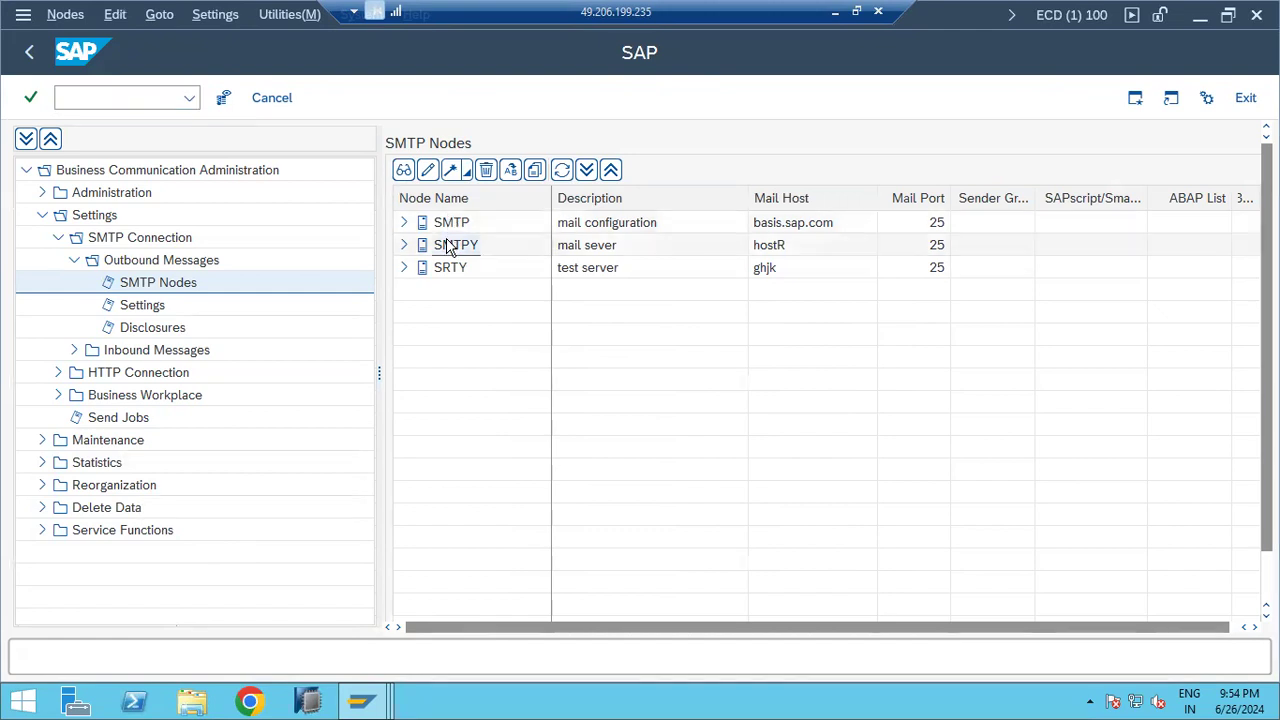
left_click(447, 222)
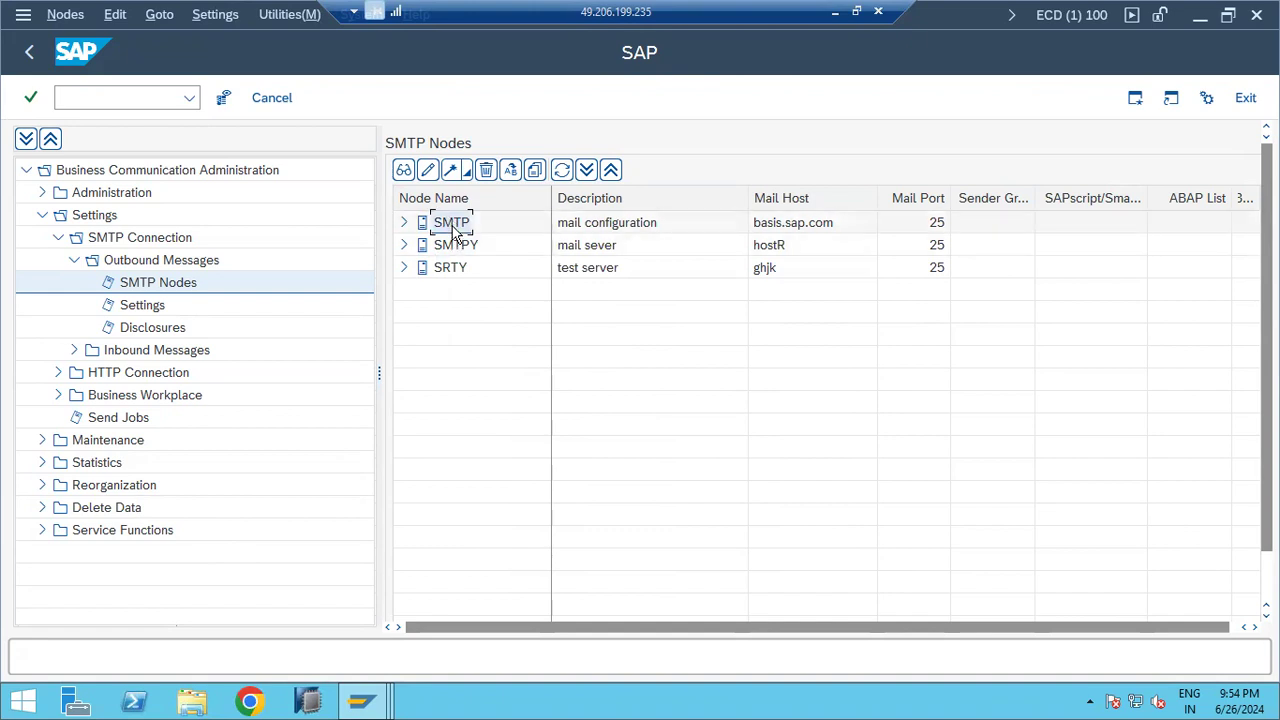
right_click(450, 222)
left_click(533, 302)
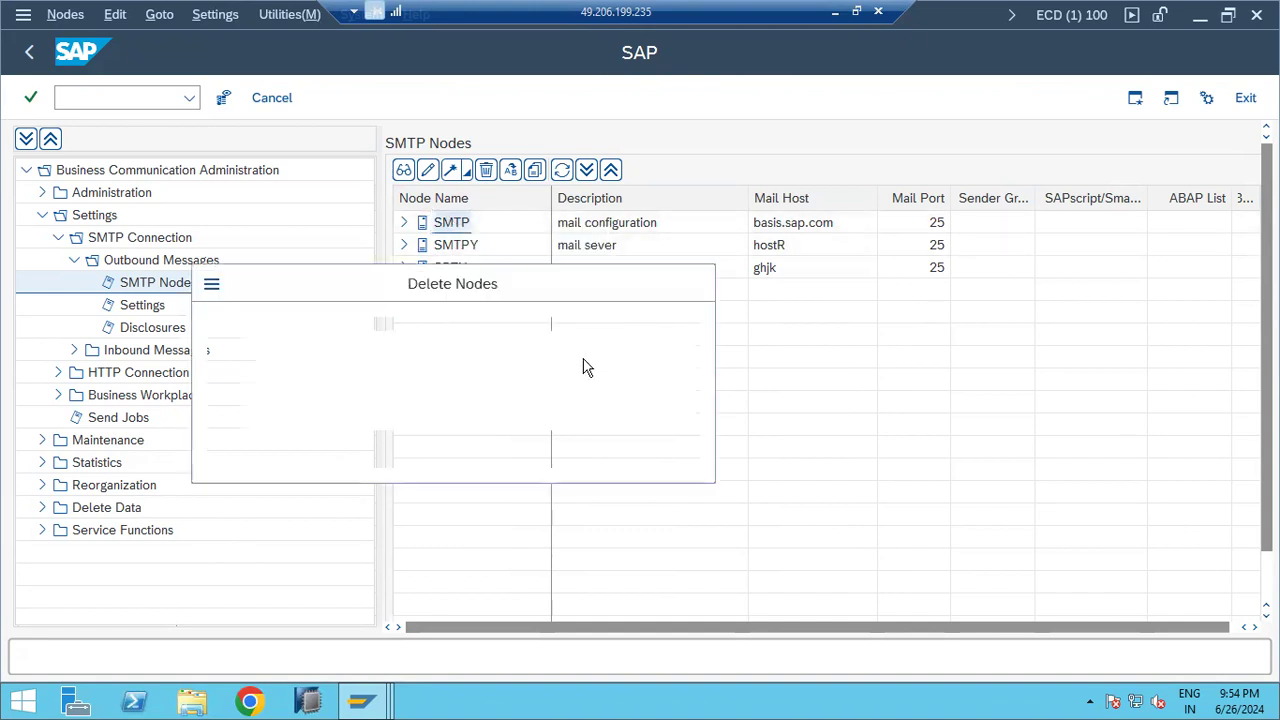
left_click(346, 445)
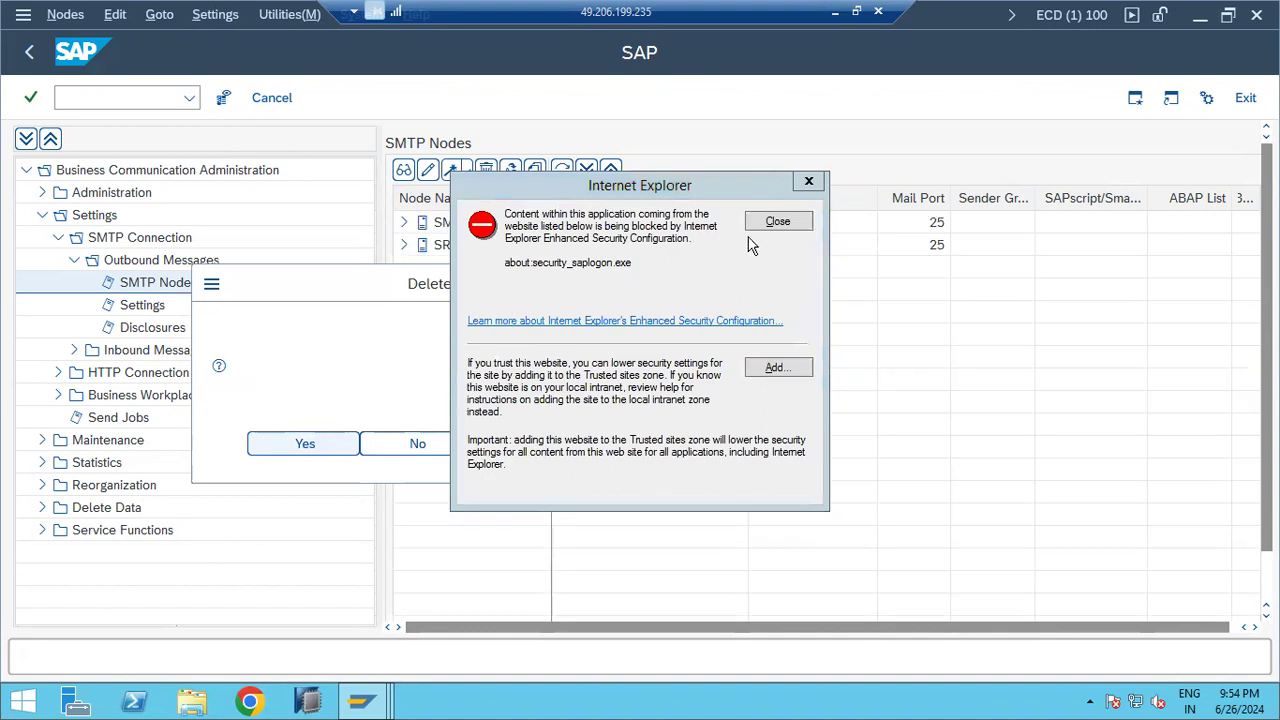
left_click(775, 221)
right_click(440, 226)
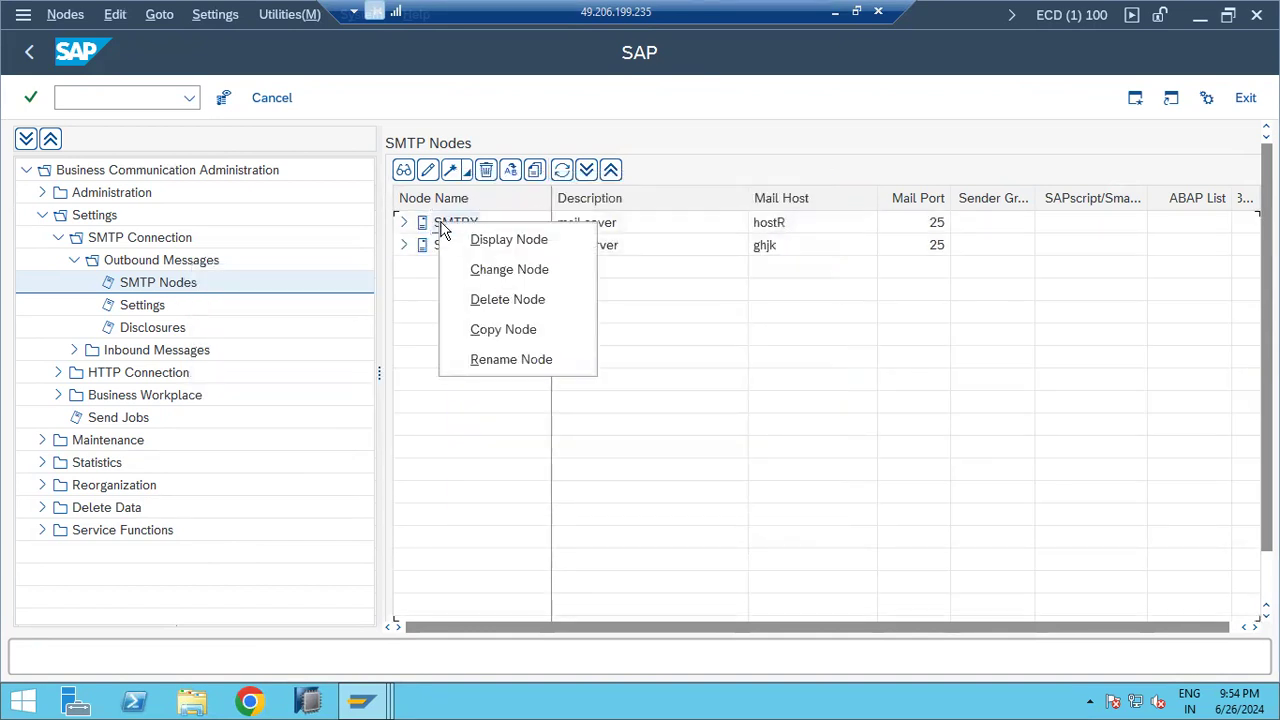
left_click(482, 300)
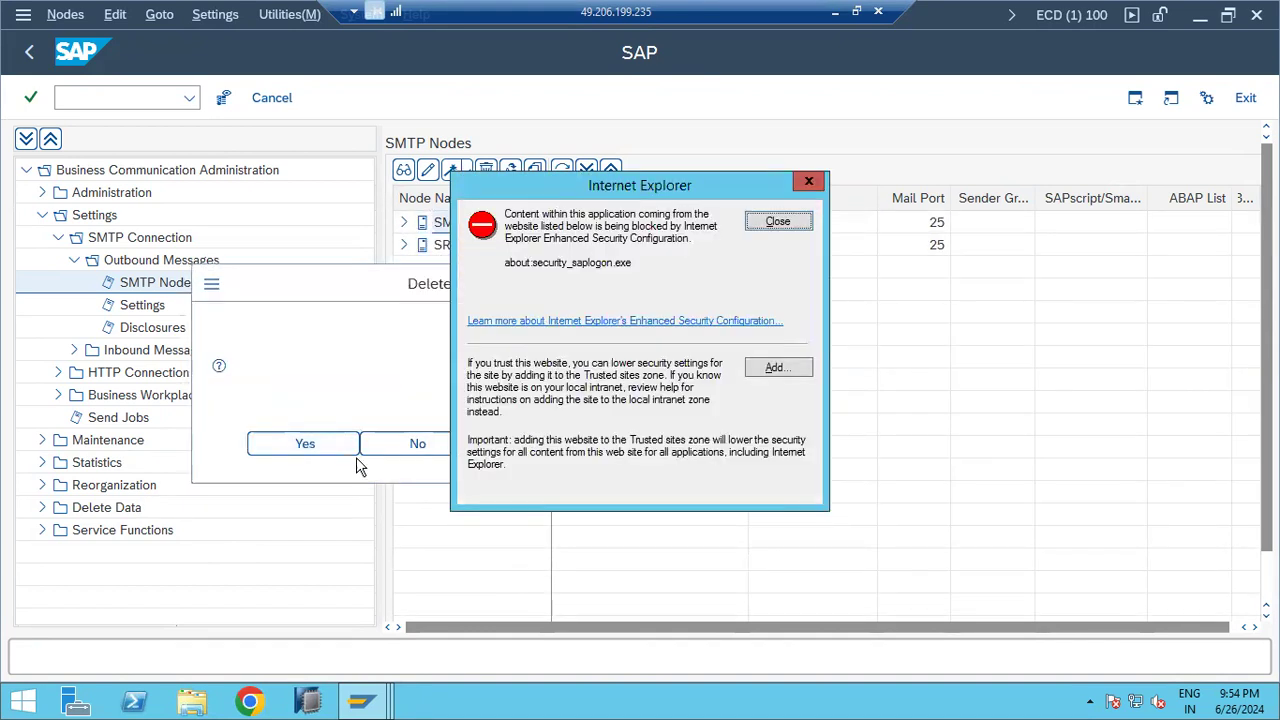
key("Return")
left_click(778, 221)
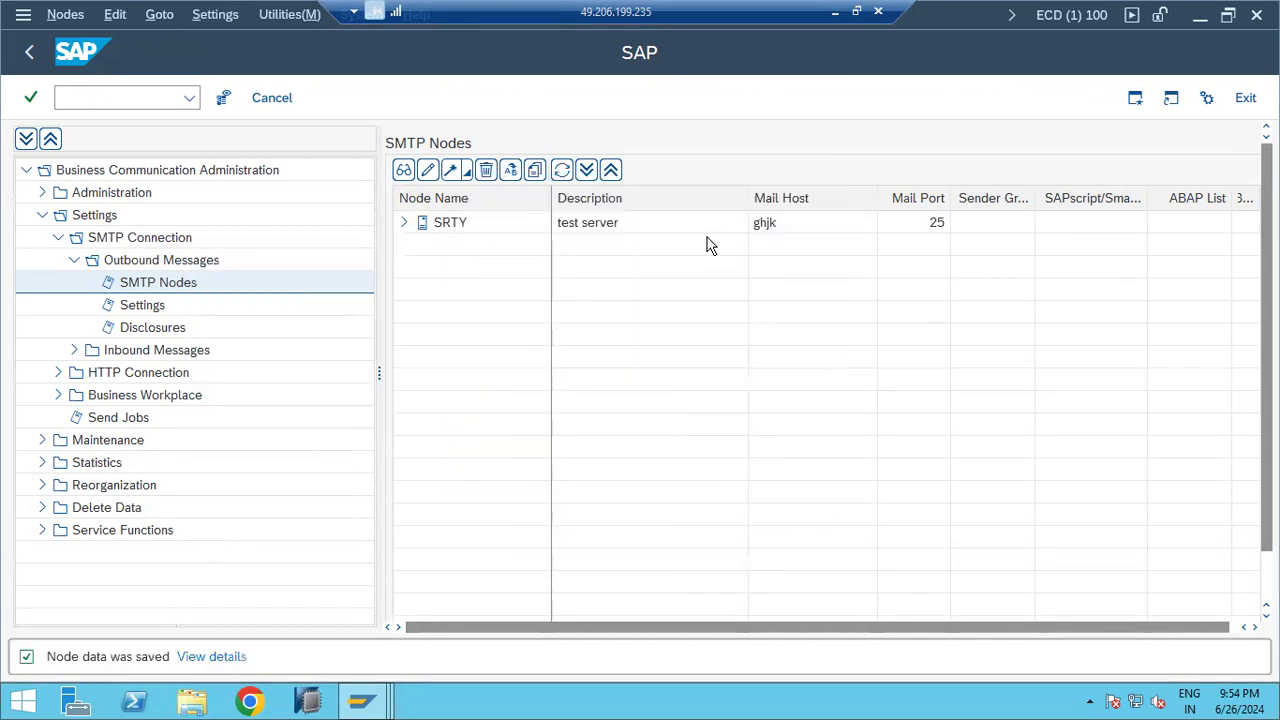
Step: Delete the SRTY node and show the now-empty Outbound Messages node list
right_click(467, 236)
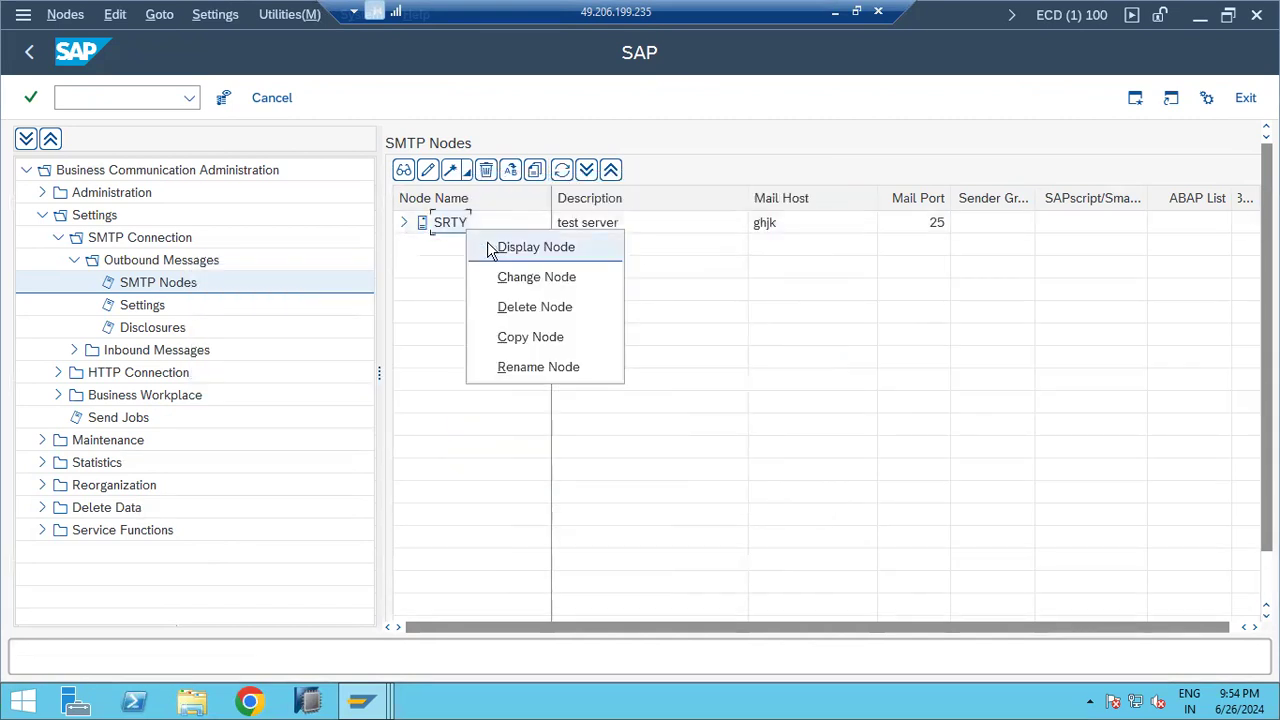
left_click(514, 308)
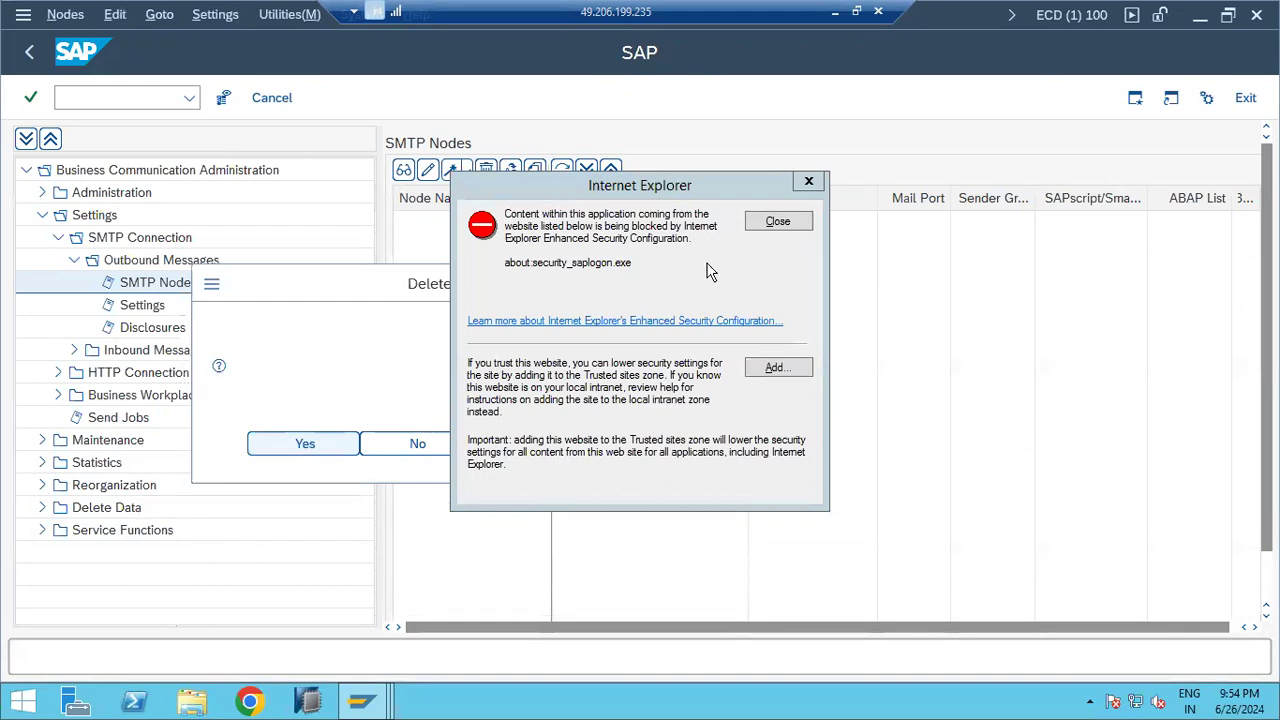
left_click(332, 445)
left_click(778, 224)
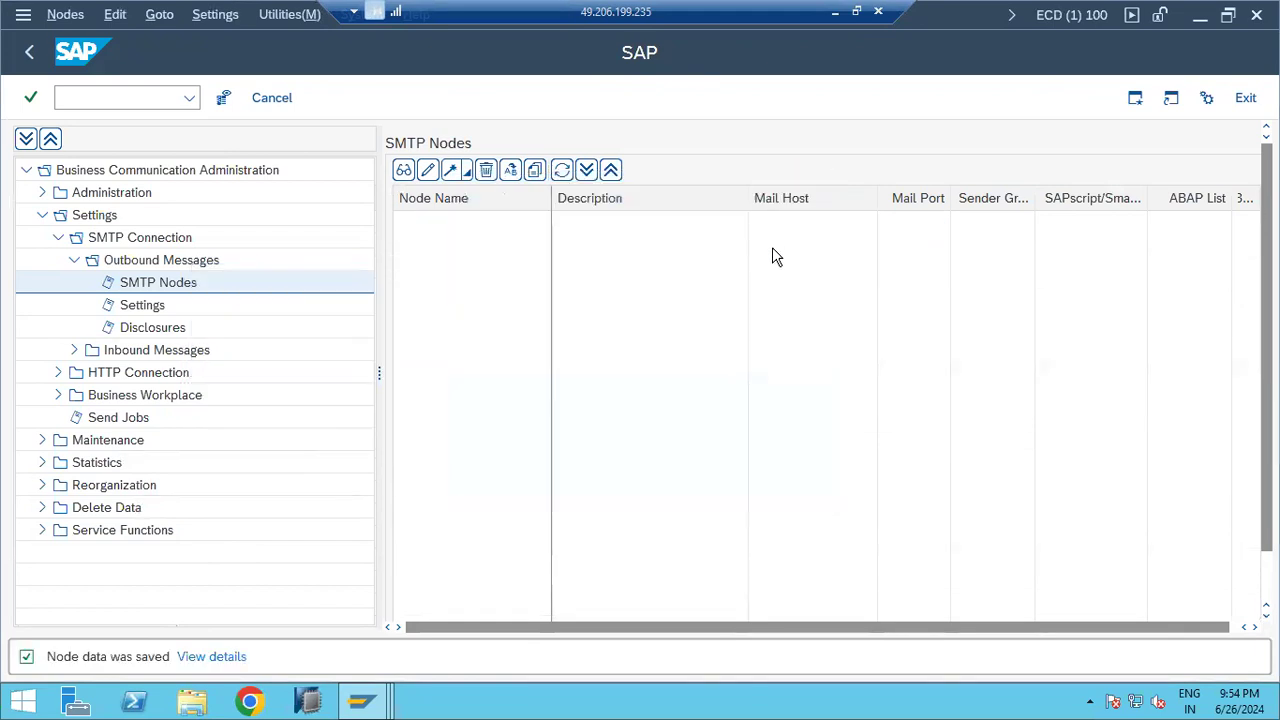
left_click(57, 237)
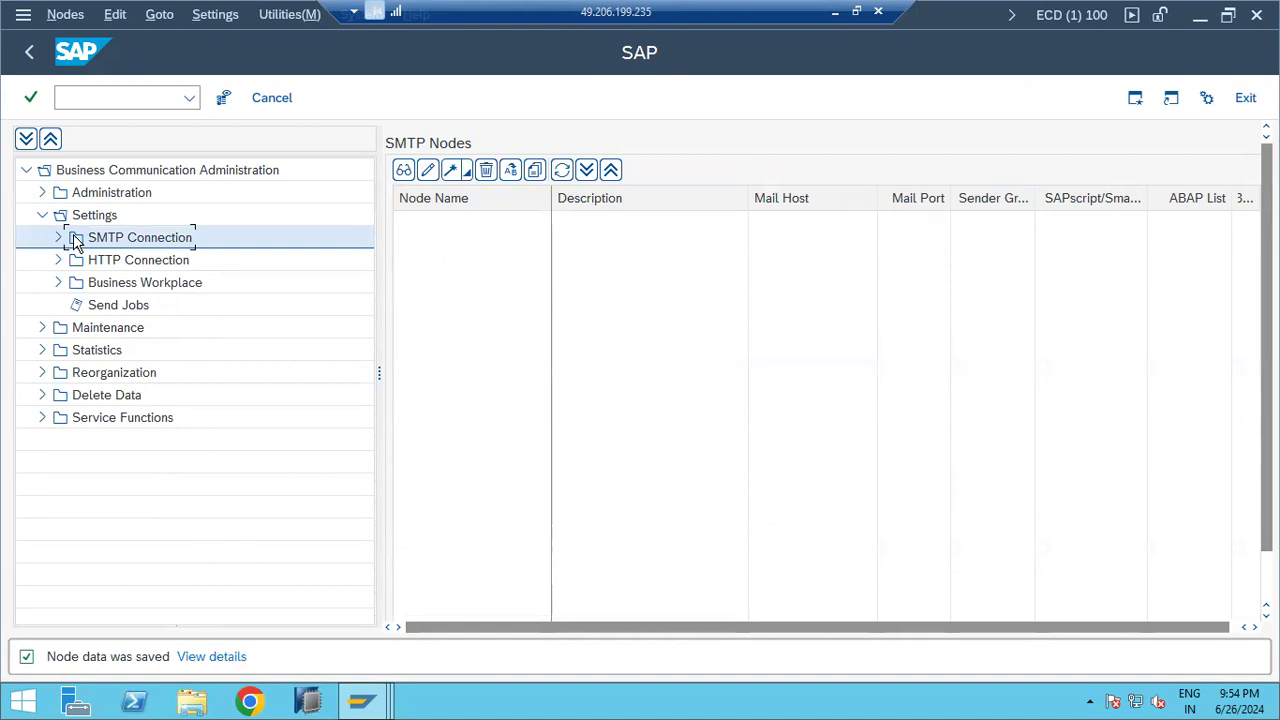
left_click(57, 237)
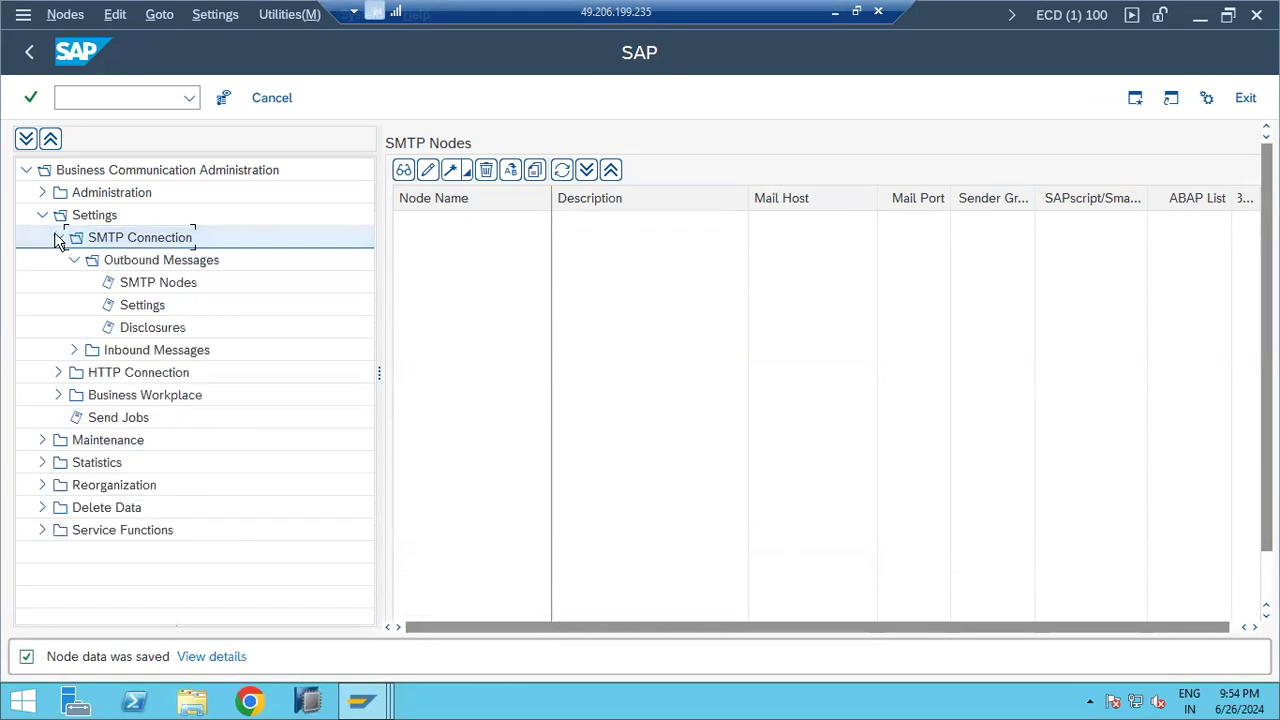
left_click(155, 262)
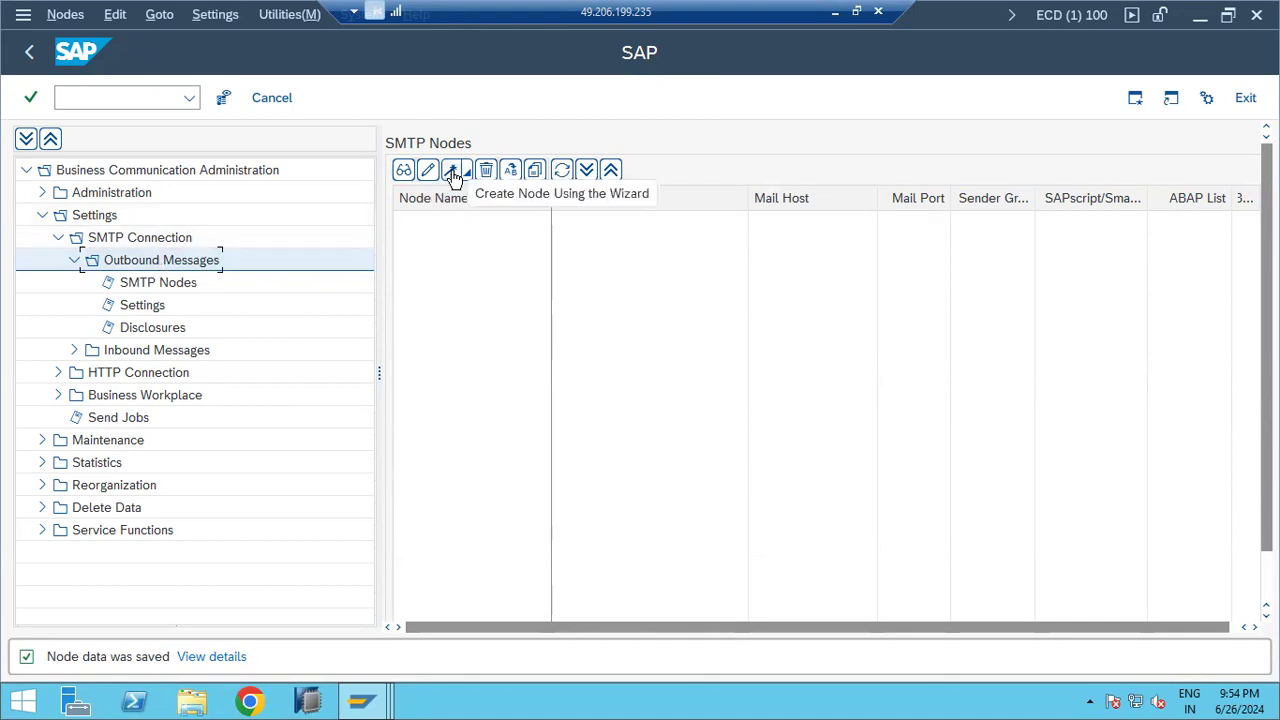
Step: Create a node named SMTP via the wizard, entering mail host SMTP.GMAIL.COM and port 25
left_click(453, 174)
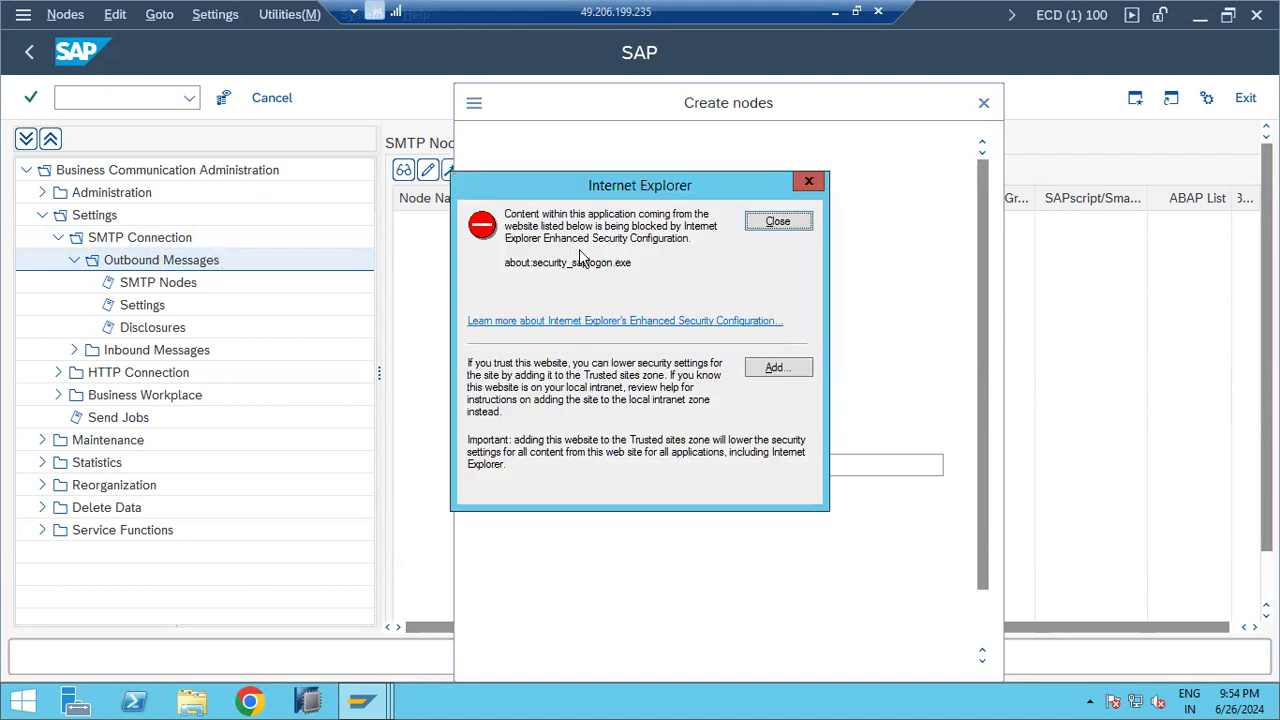
left_click(770, 222)
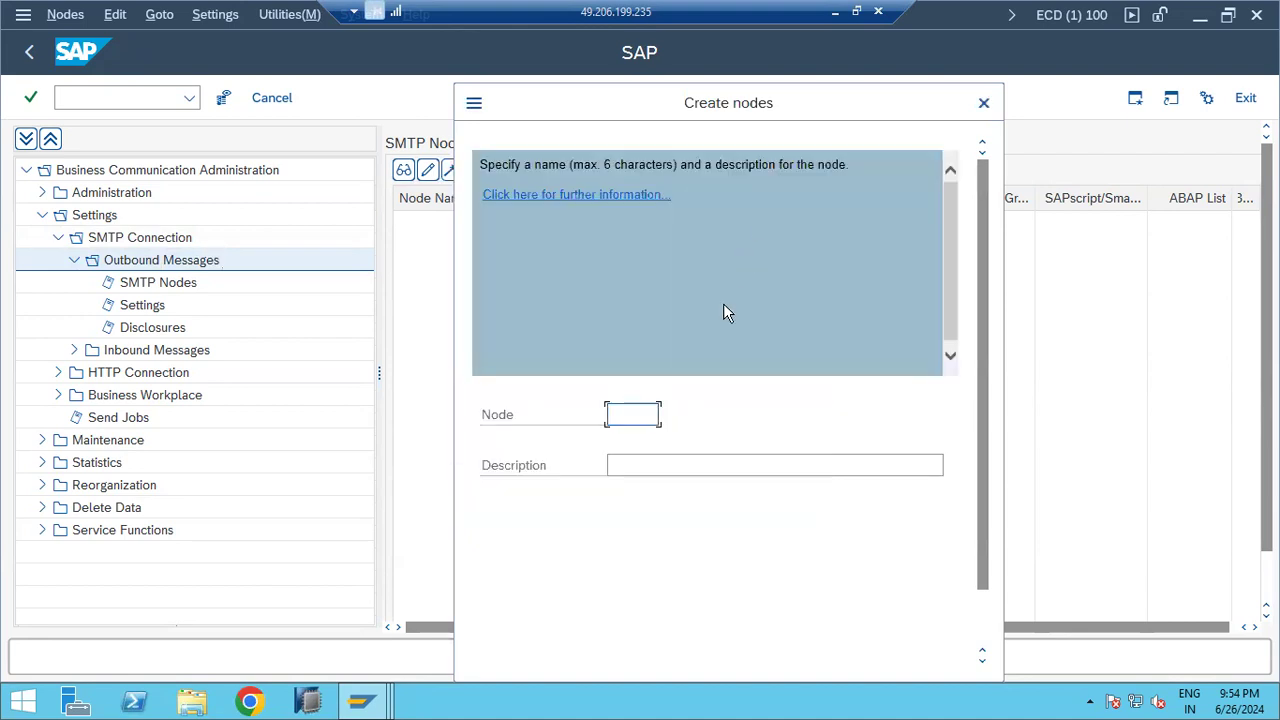
type("SMTP")
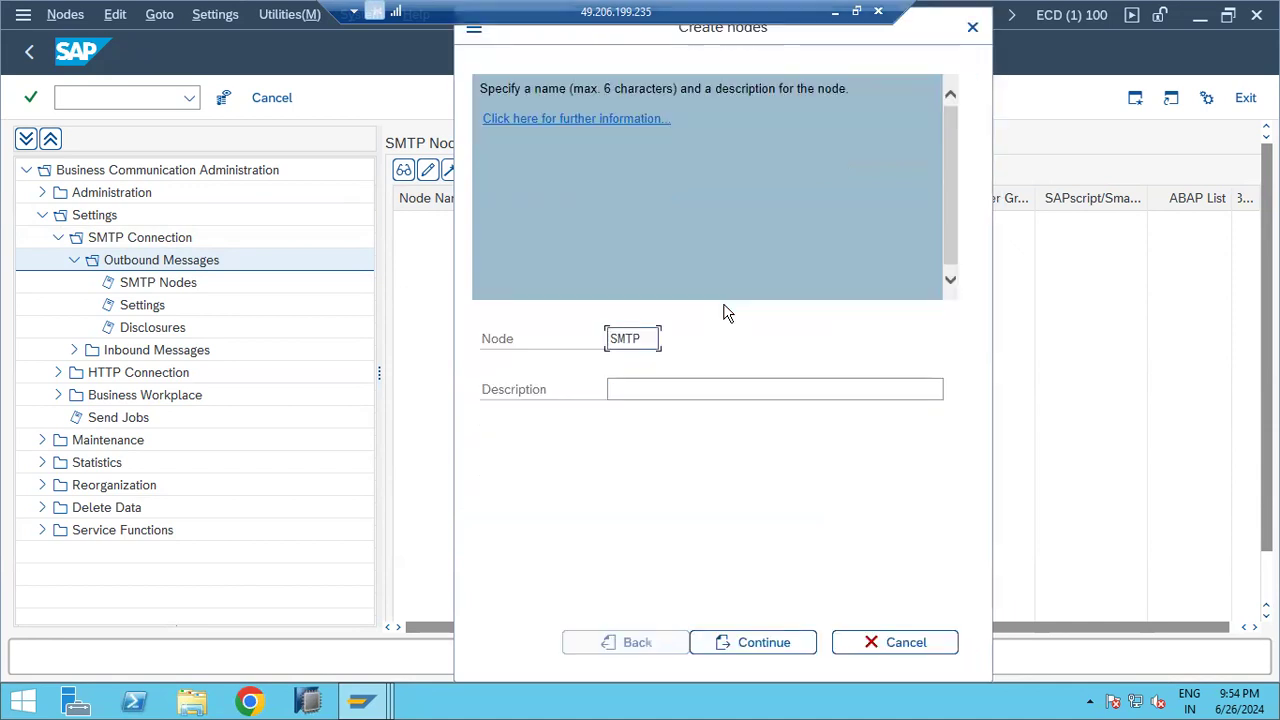
left_click(650, 390)
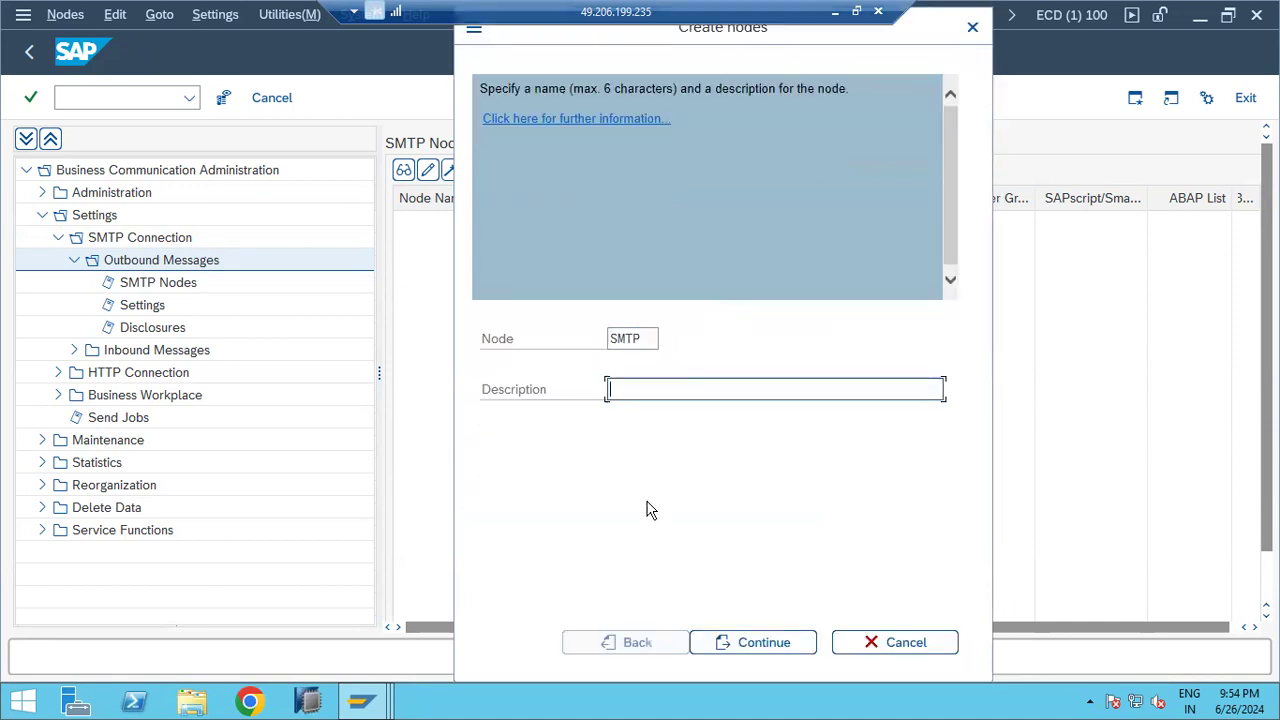
left_click(733, 638)
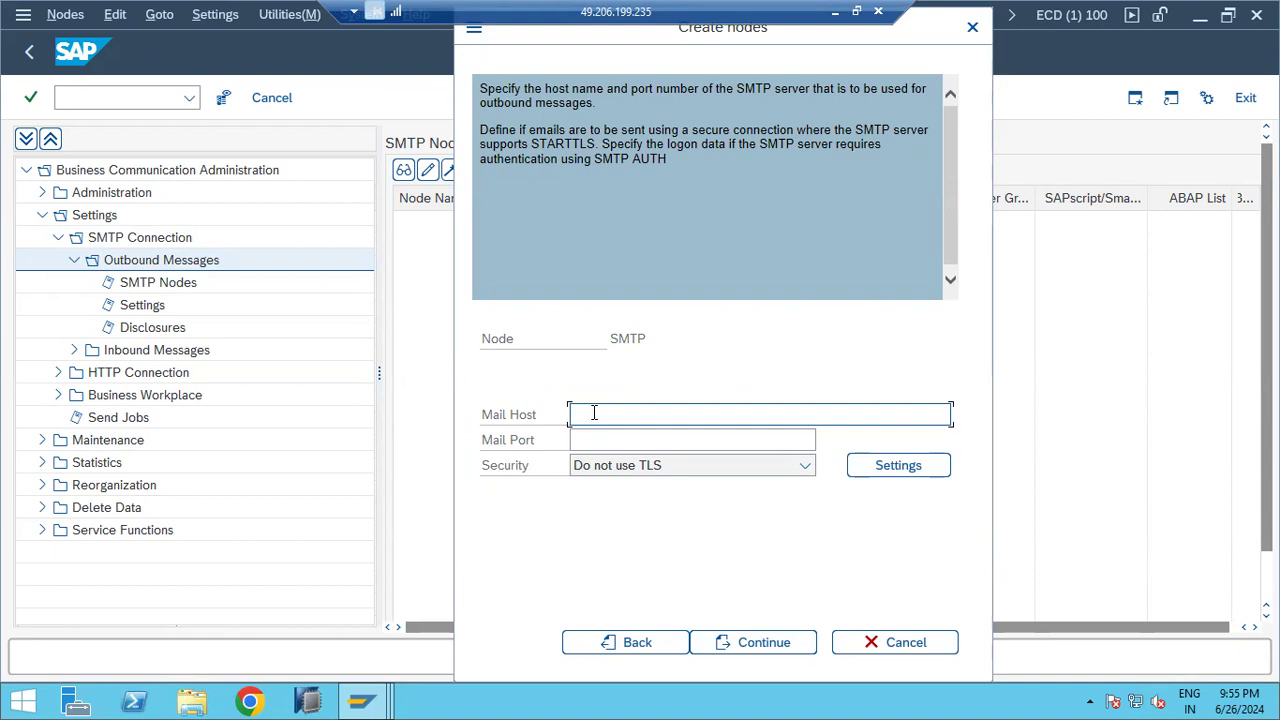
type("SMTP.GMAIL.COM")
key("Tab")
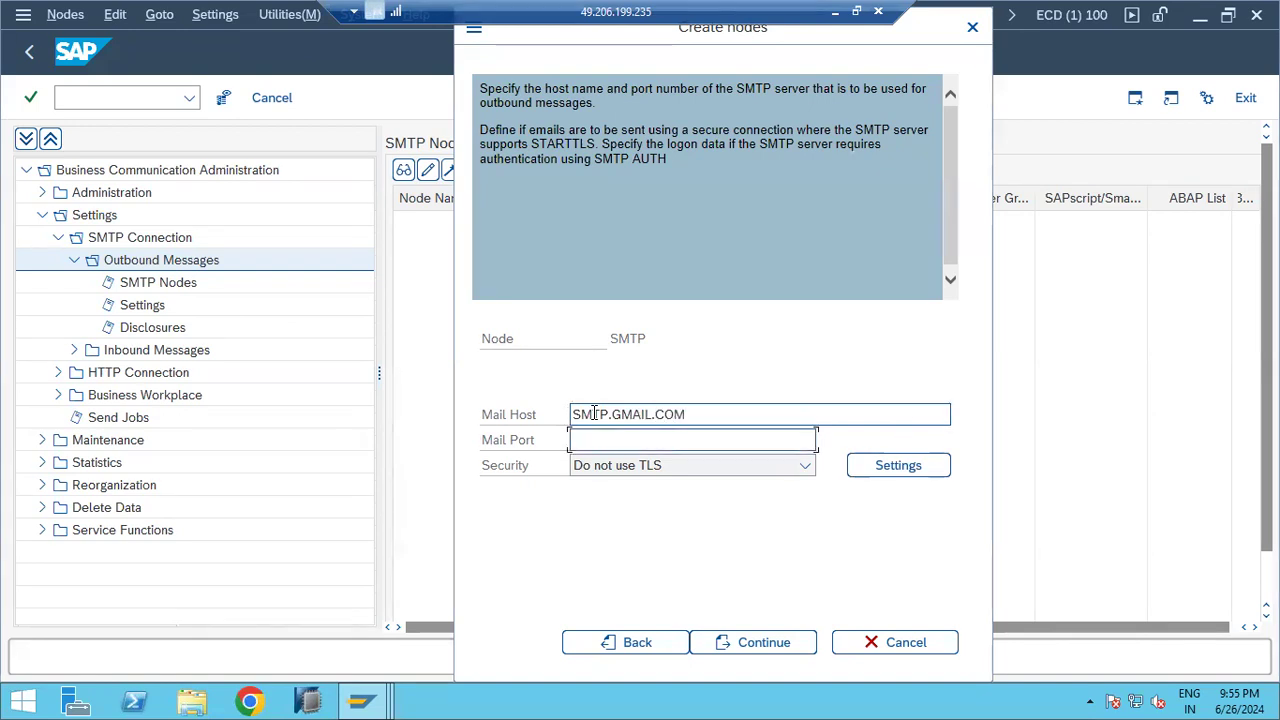
type("25")
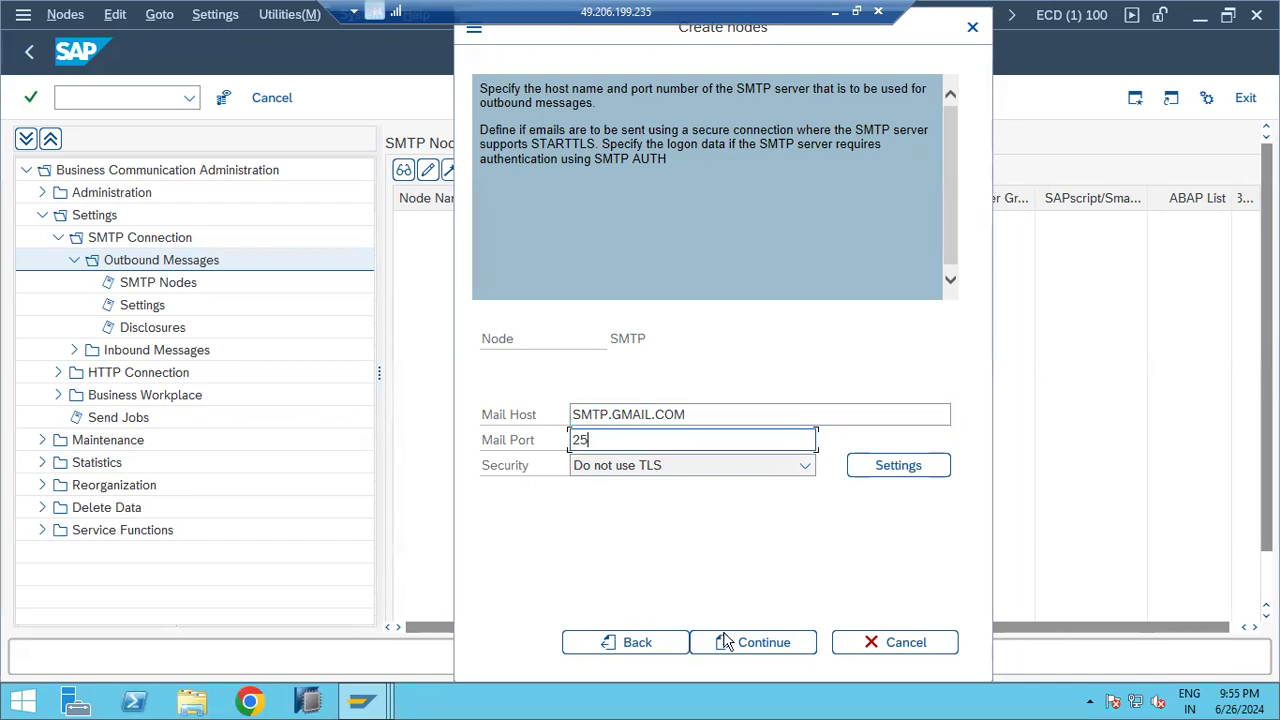
Step: Accept host and port, then set the node's address area to *
left_click(727, 641)
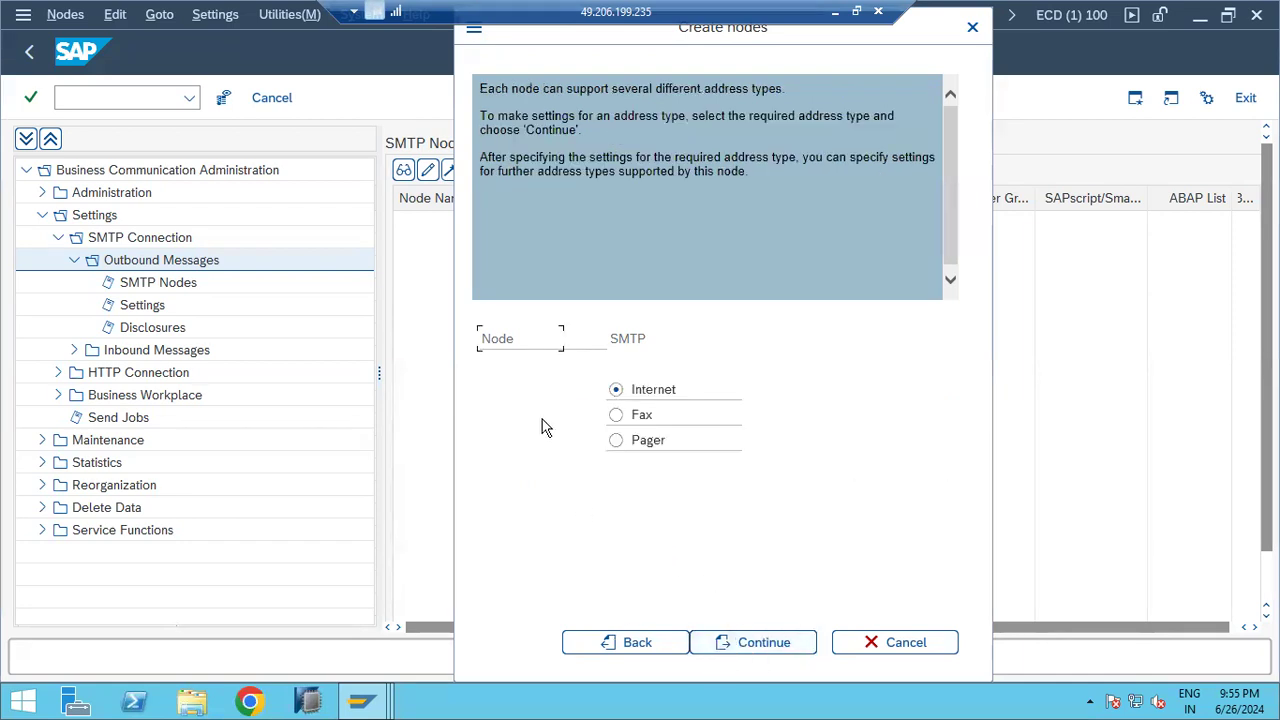
left_click(729, 646)
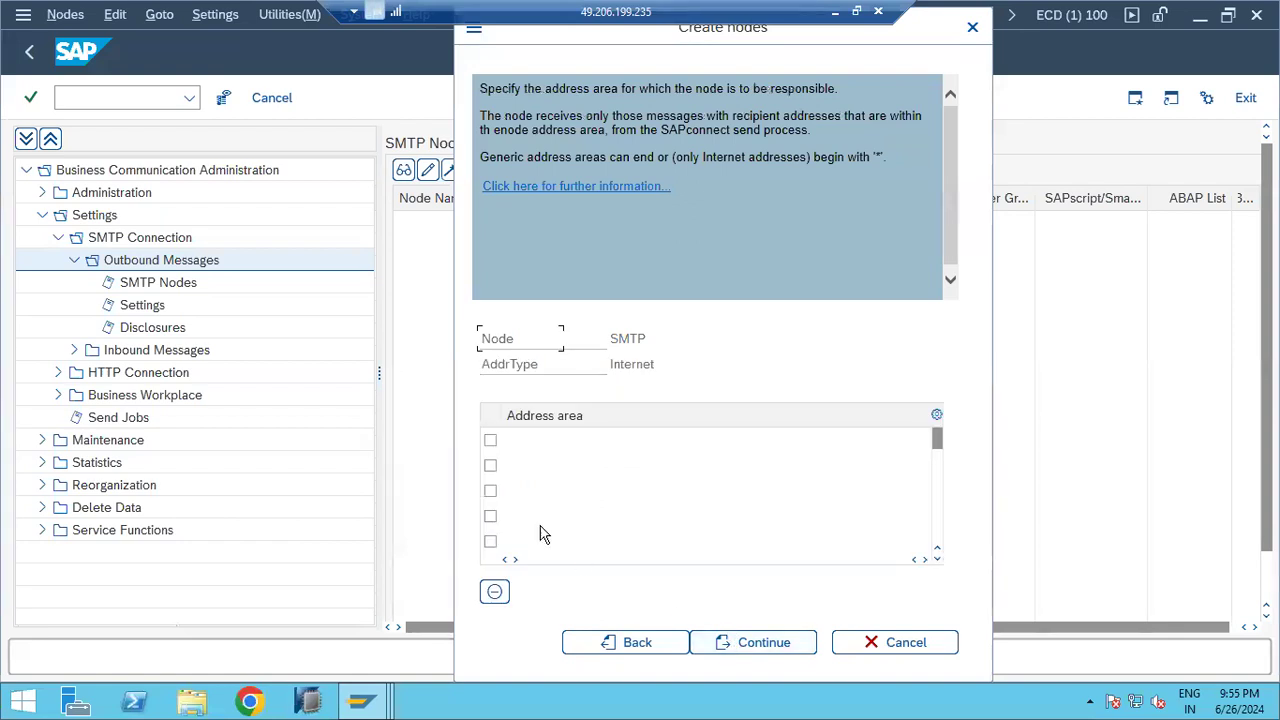
left_click(541, 437)
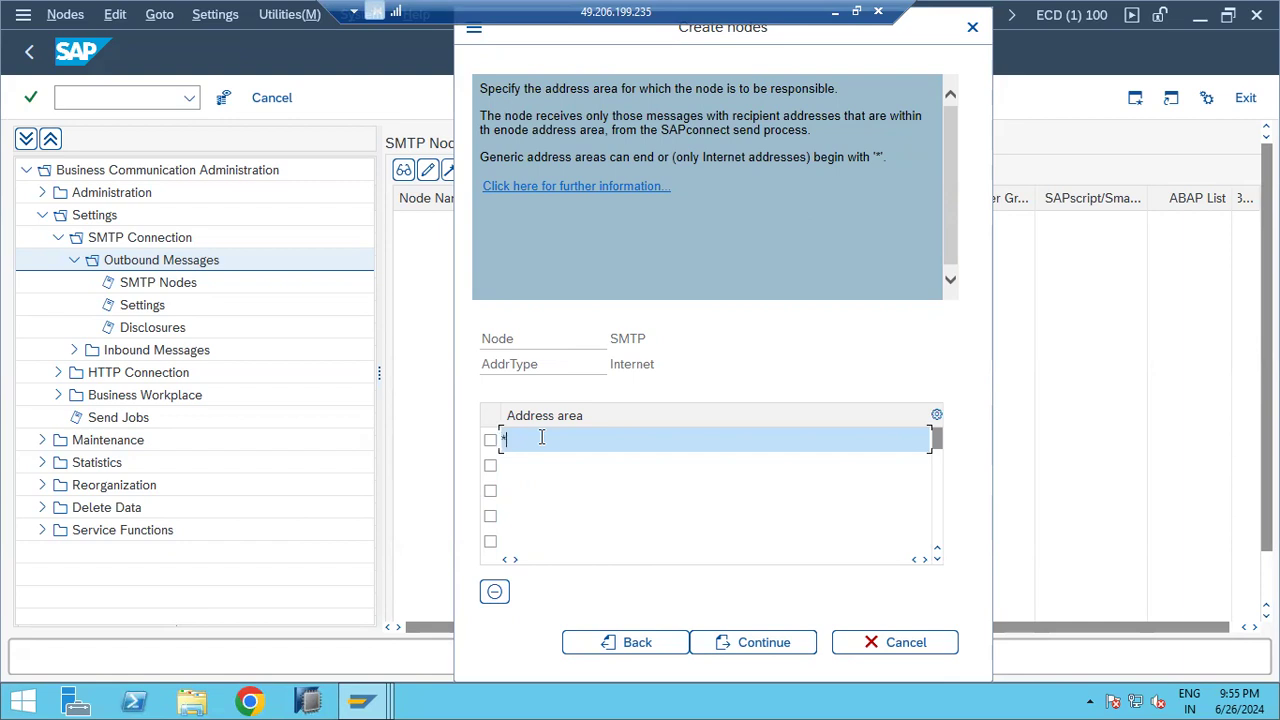
type("@gmail.com")
key("shift+Home")
type("*")
left_click(745, 645)
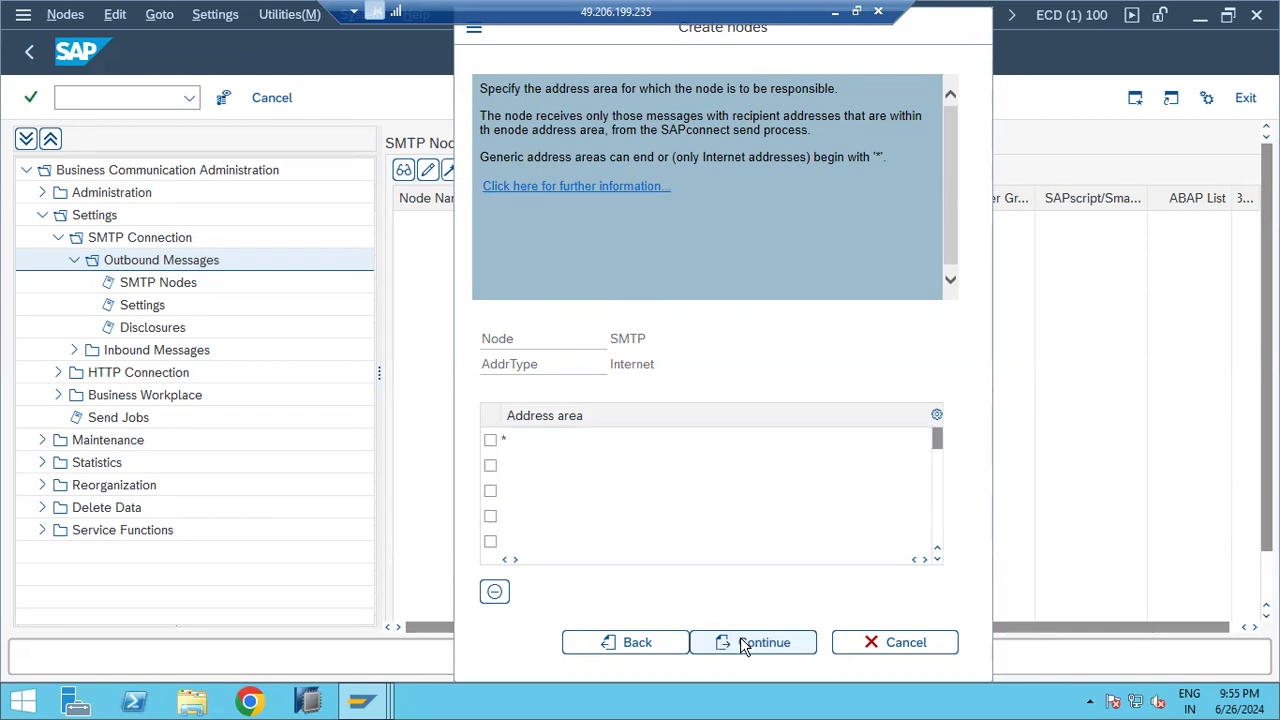
Step: Keep default output formats, add no further address types, set 10-minute retry, and save
left_click(747, 640)
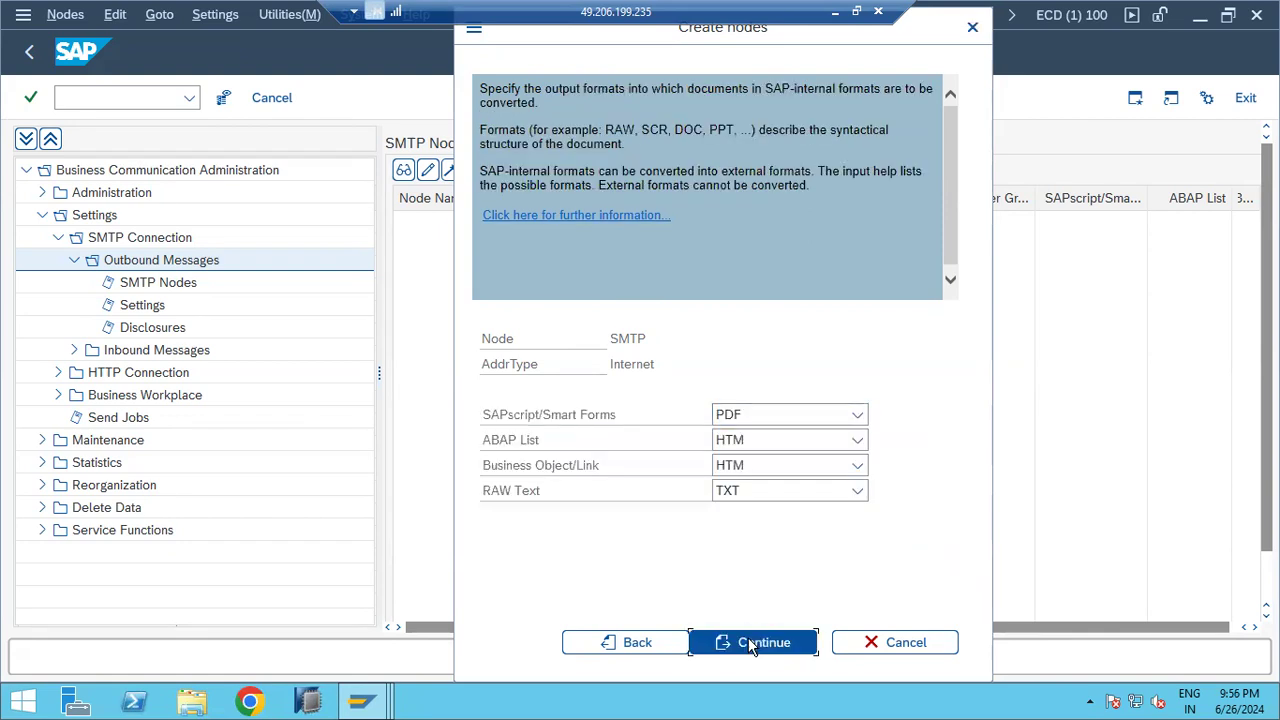
left_click(752, 643)
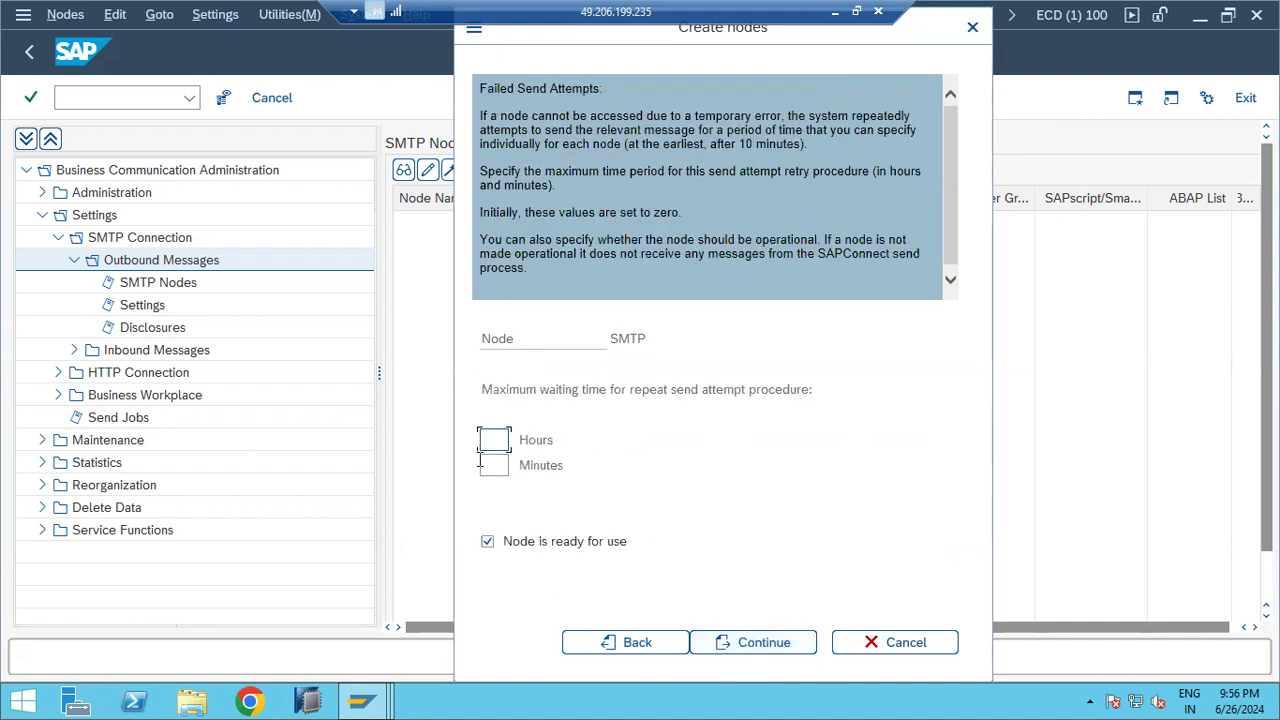
left_click(494, 468)
type("10")
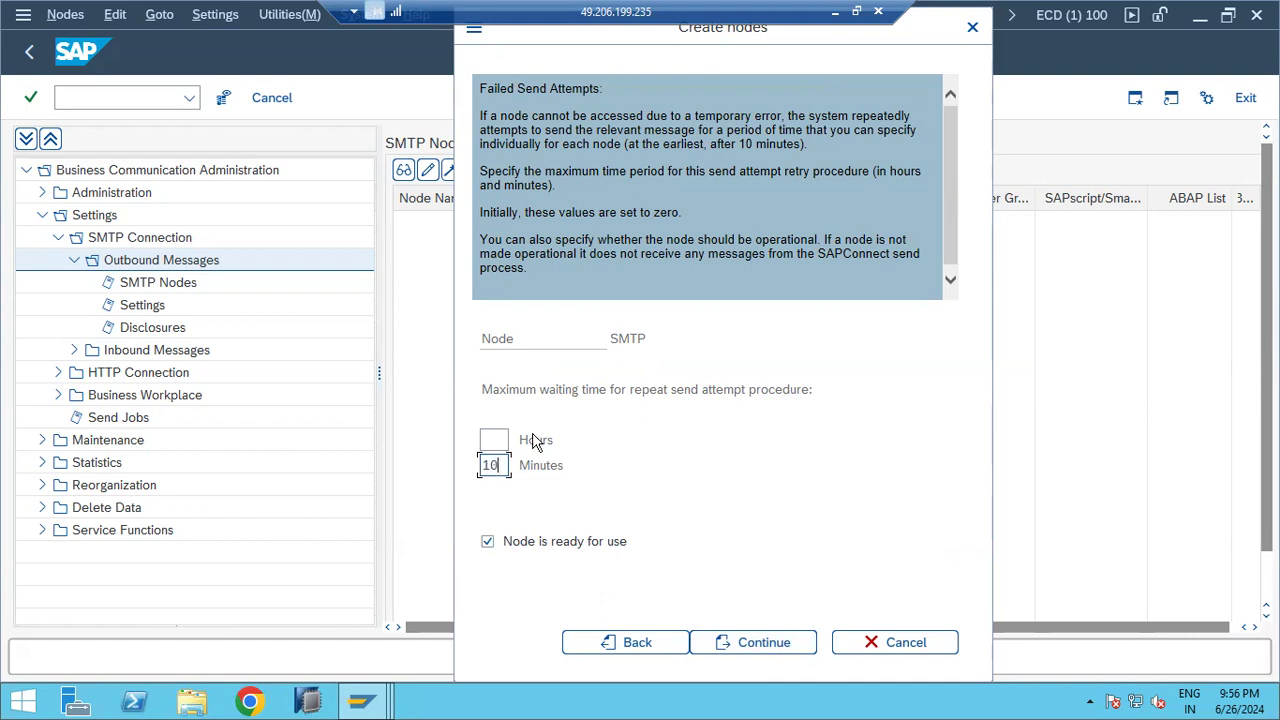
left_click(740, 641)
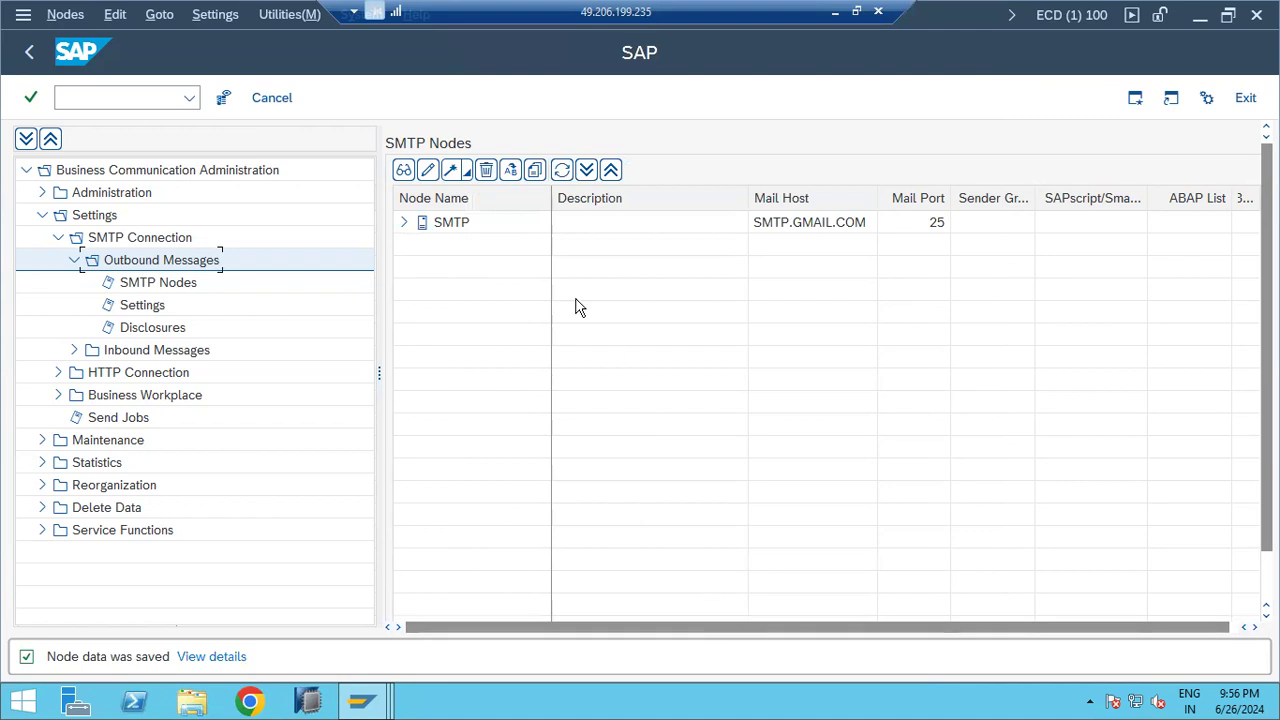
double_click(447, 226)
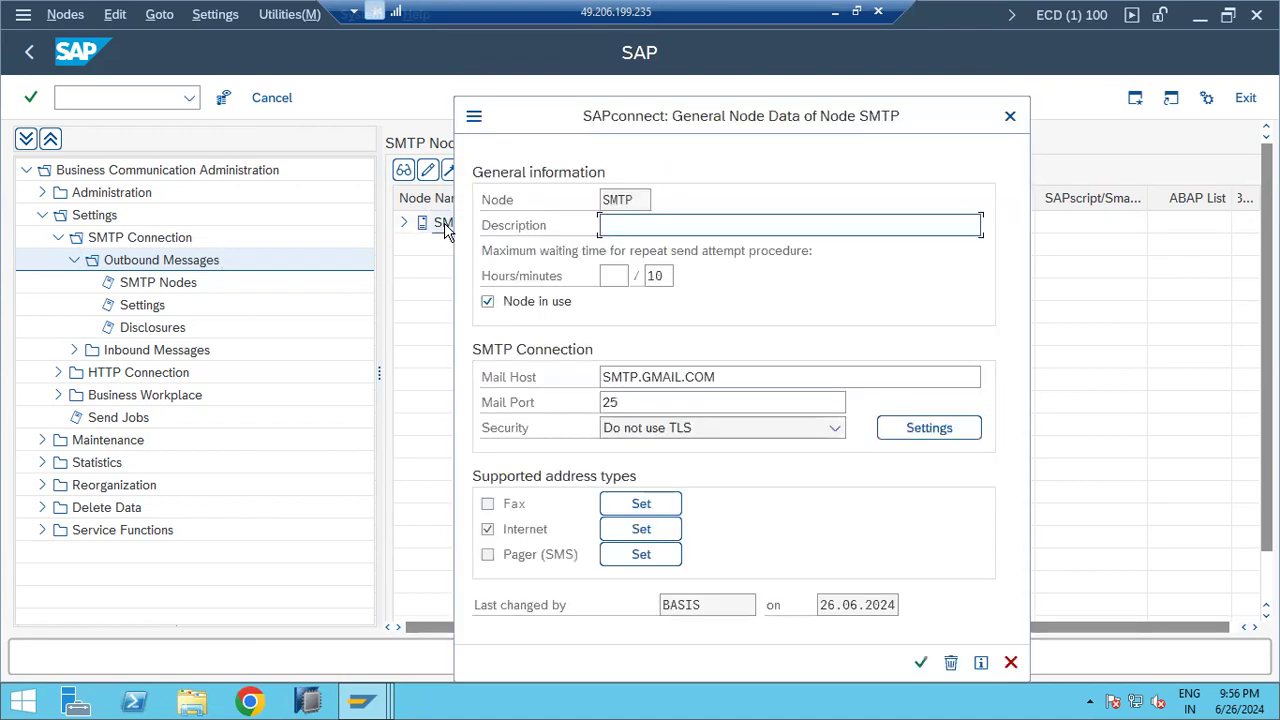
left_click(488, 302)
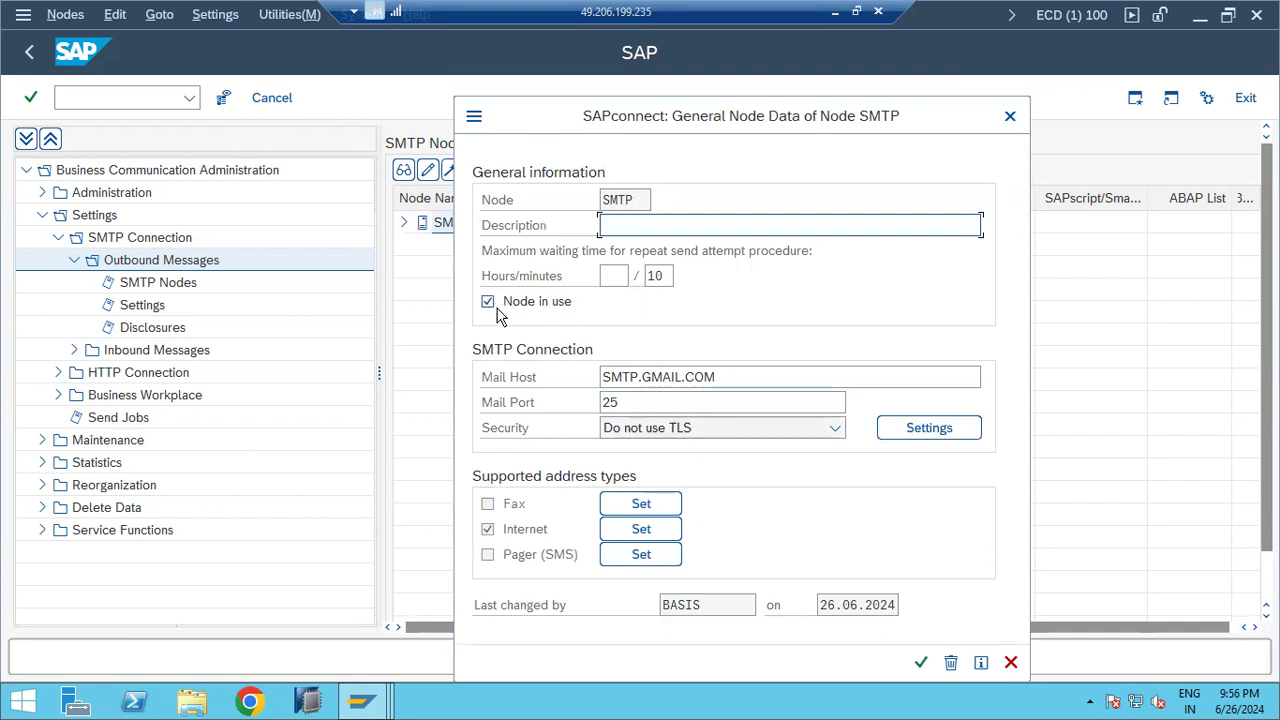
left_click(622, 528)
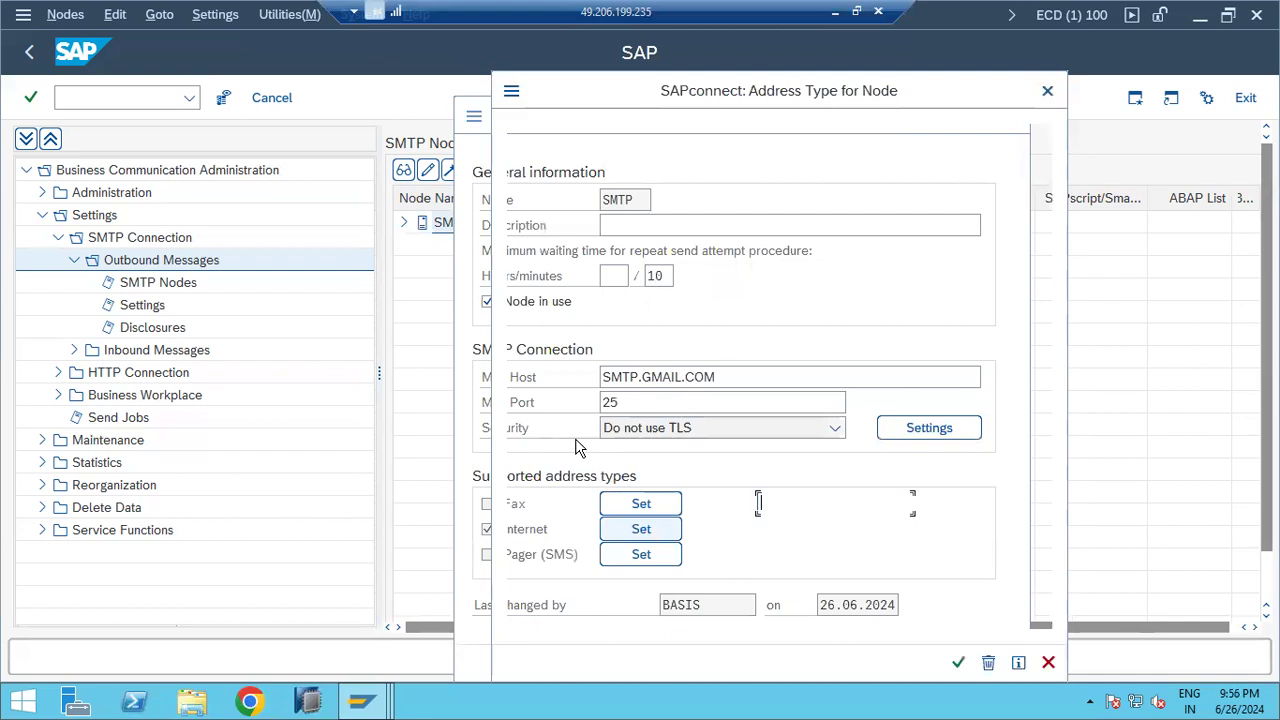
left_click(558, 330)
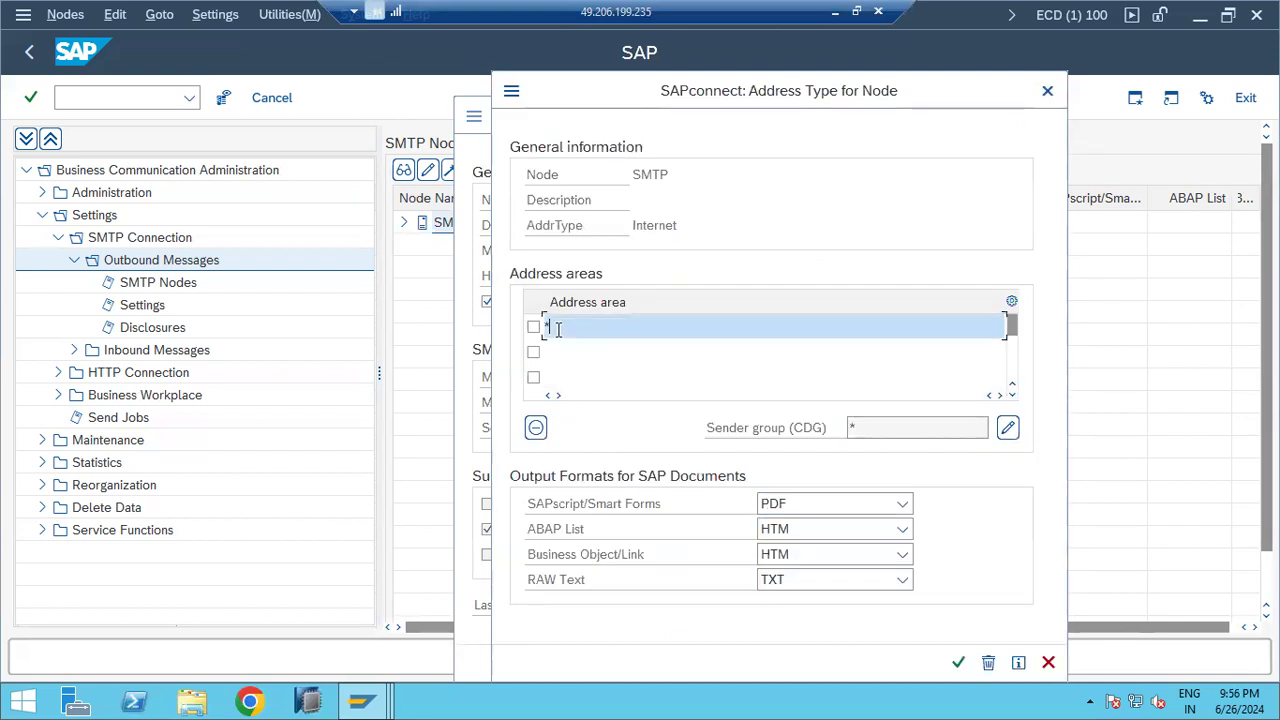
left_click(956, 661)
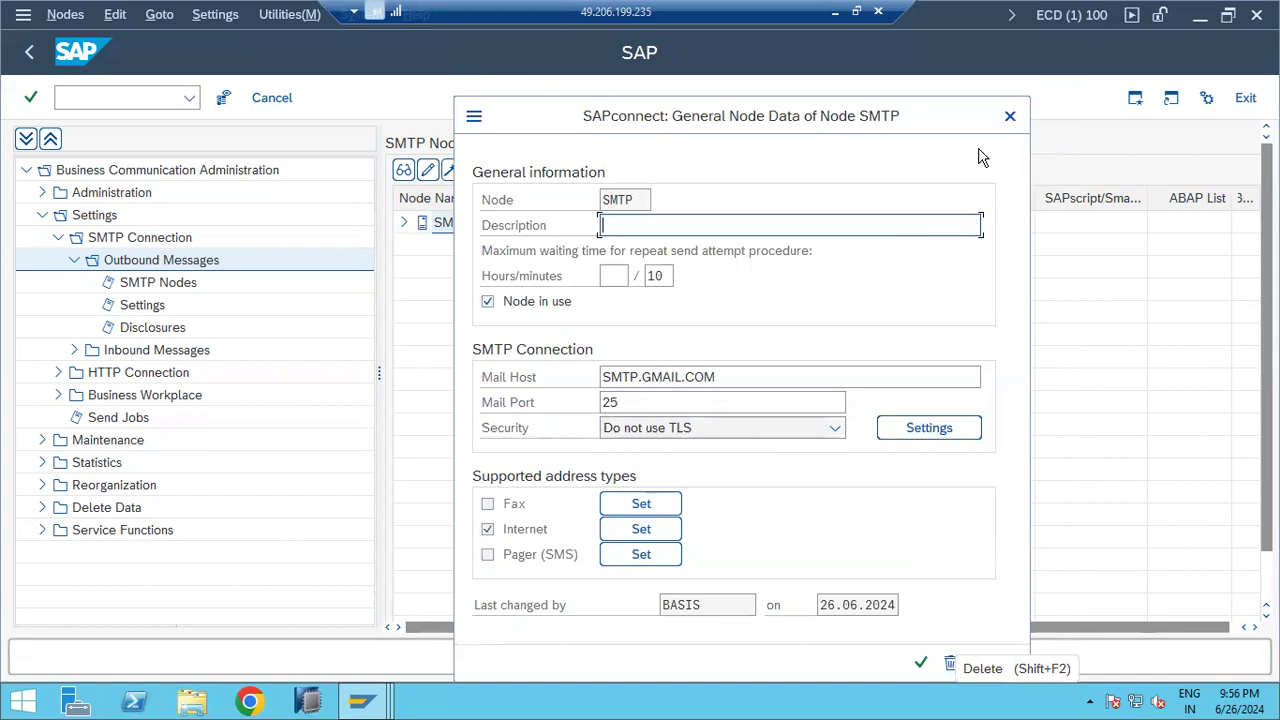
left_click(1009, 116)
left_click(460, 228)
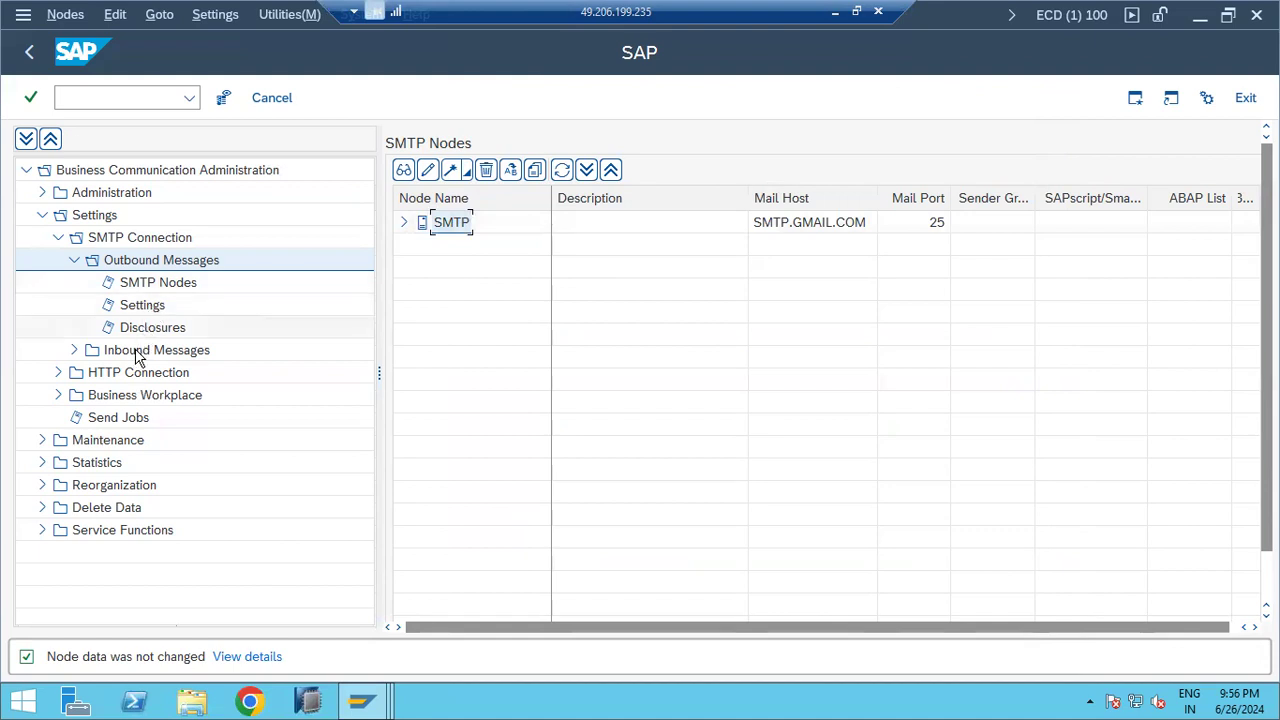
Step: Delete the three SAPCONNECT INT SEND jobs from the Send Jobs list
left_click(100, 420)
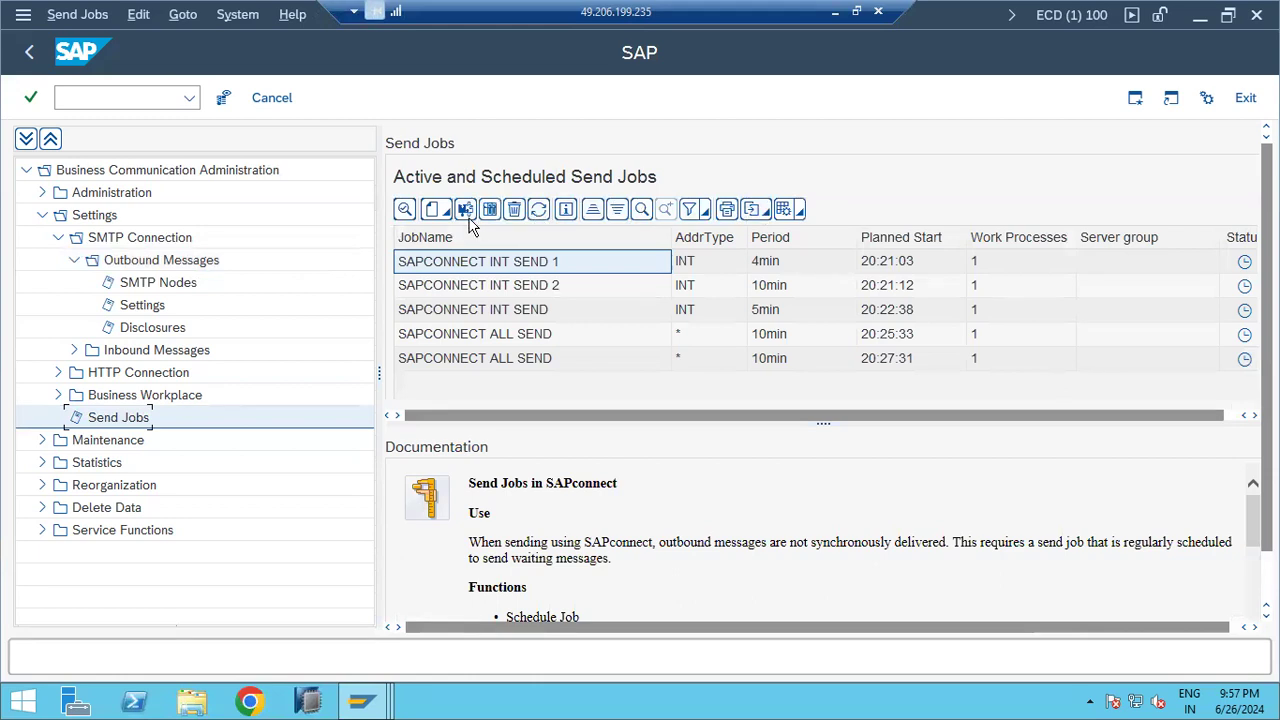
left_click(514, 210)
left_click(320, 418)
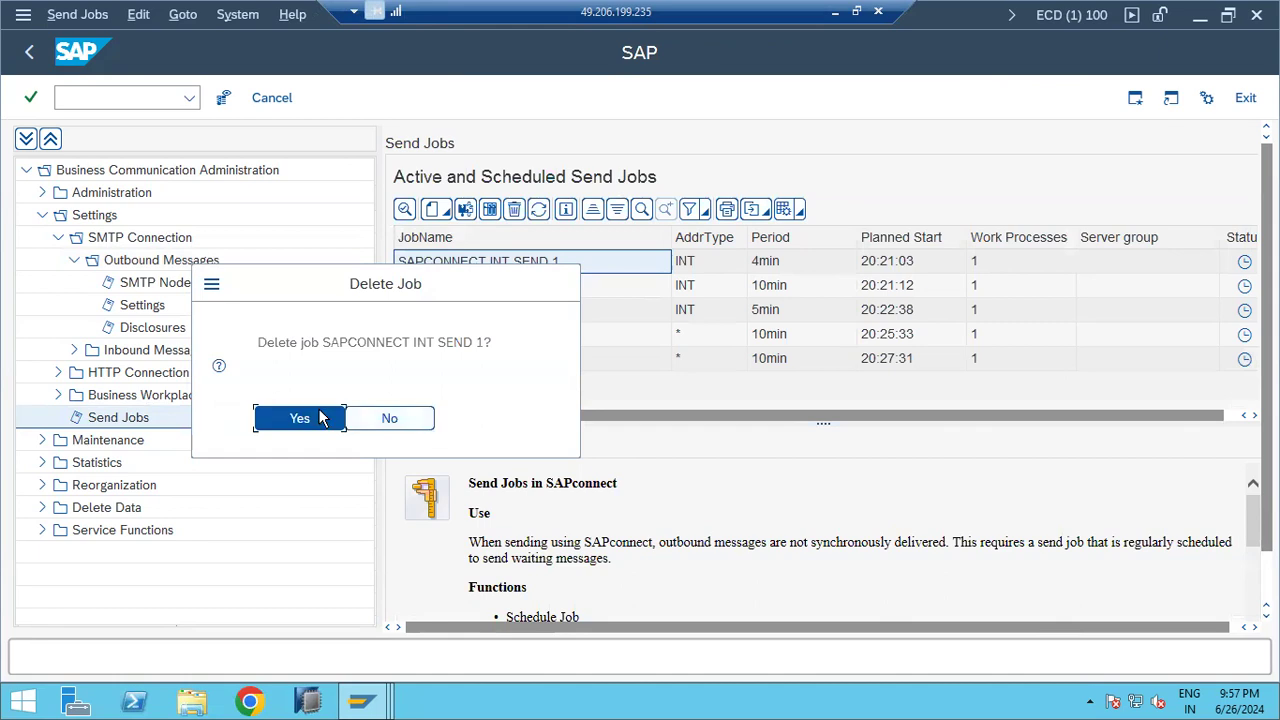
left_click(514, 208)
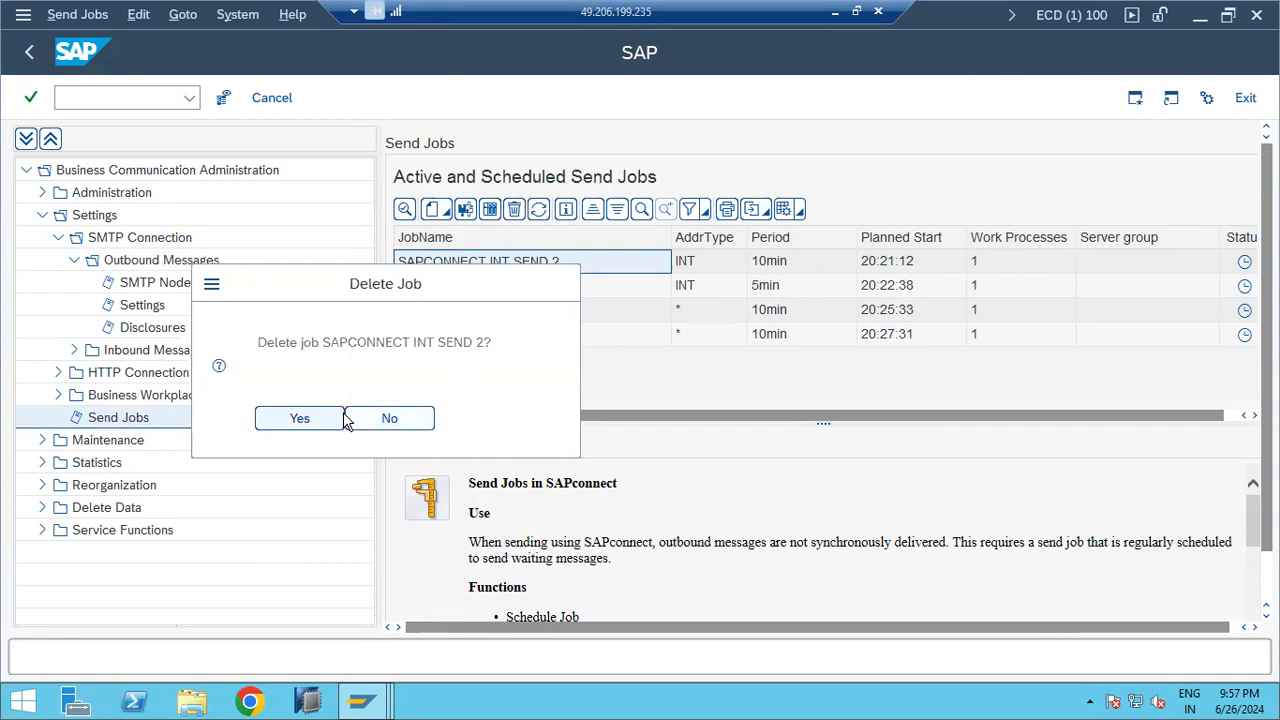
left_click(325, 418)
left_click(514, 208)
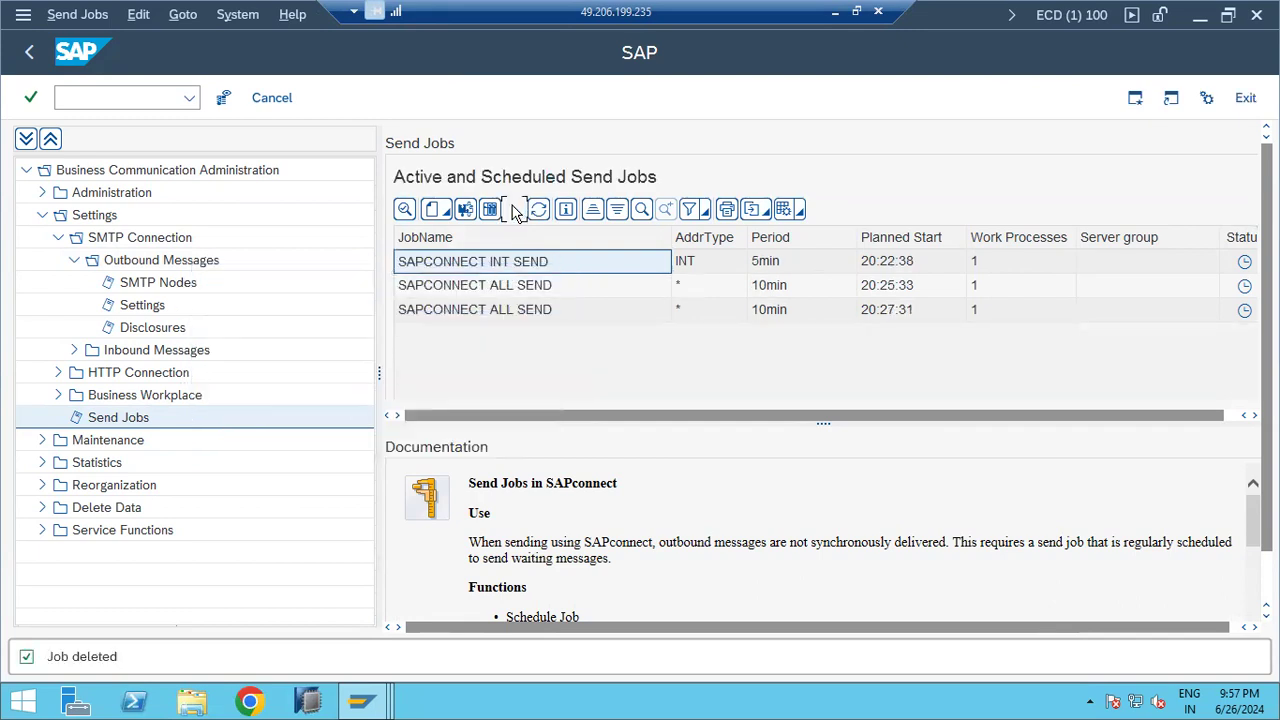
left_click(303, 424)
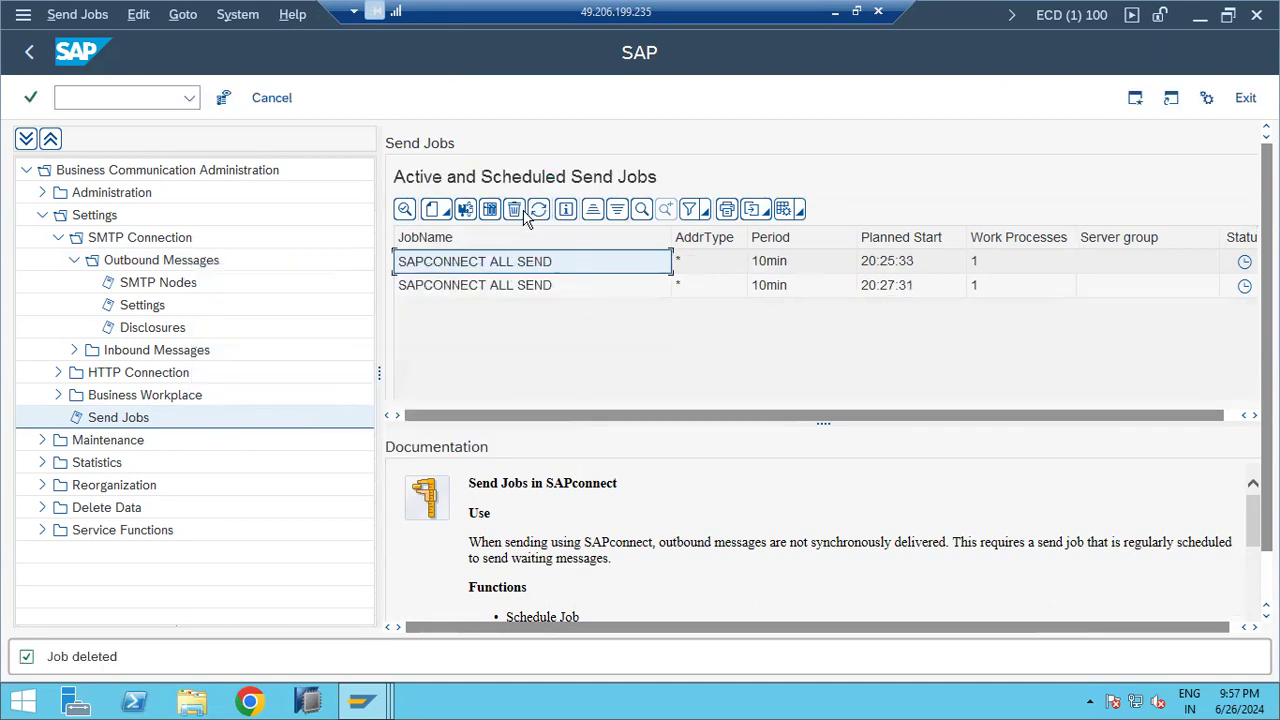
Step: Delete both remaining SAPCONNECT ALL SEND jobs
left_click(516, 212)
left_click(300, 418)
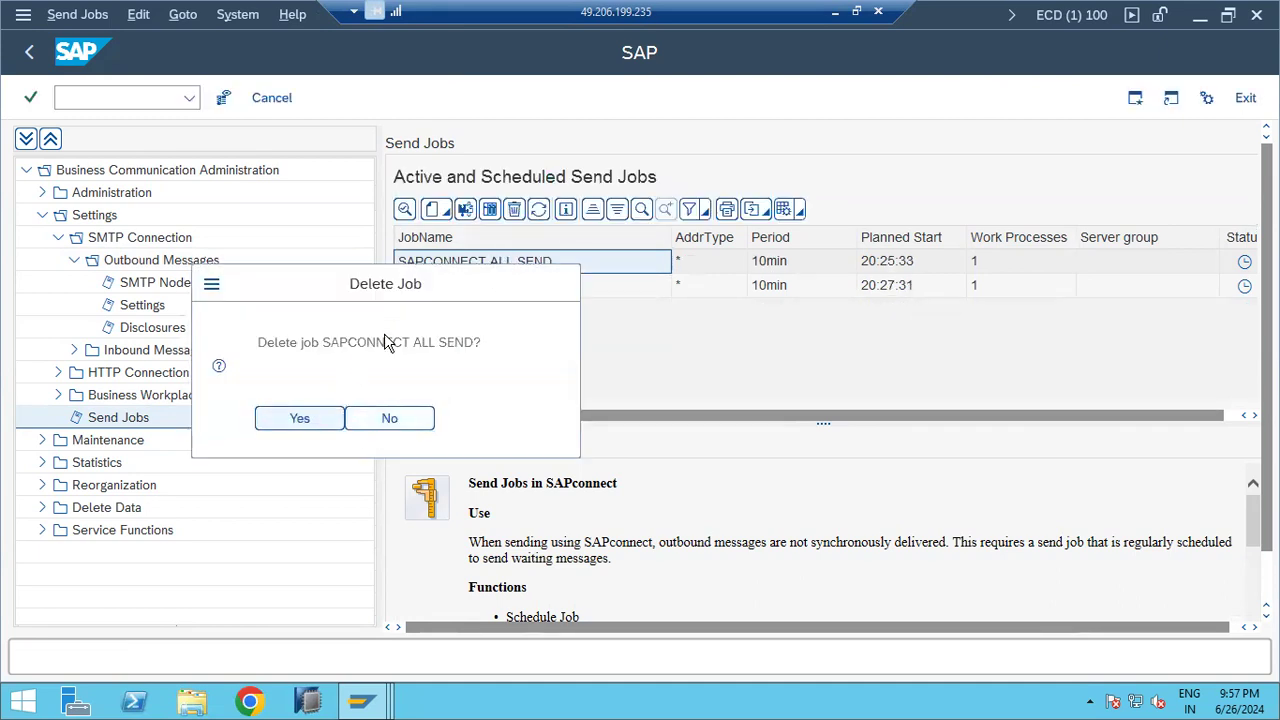
left_click(514, 210)
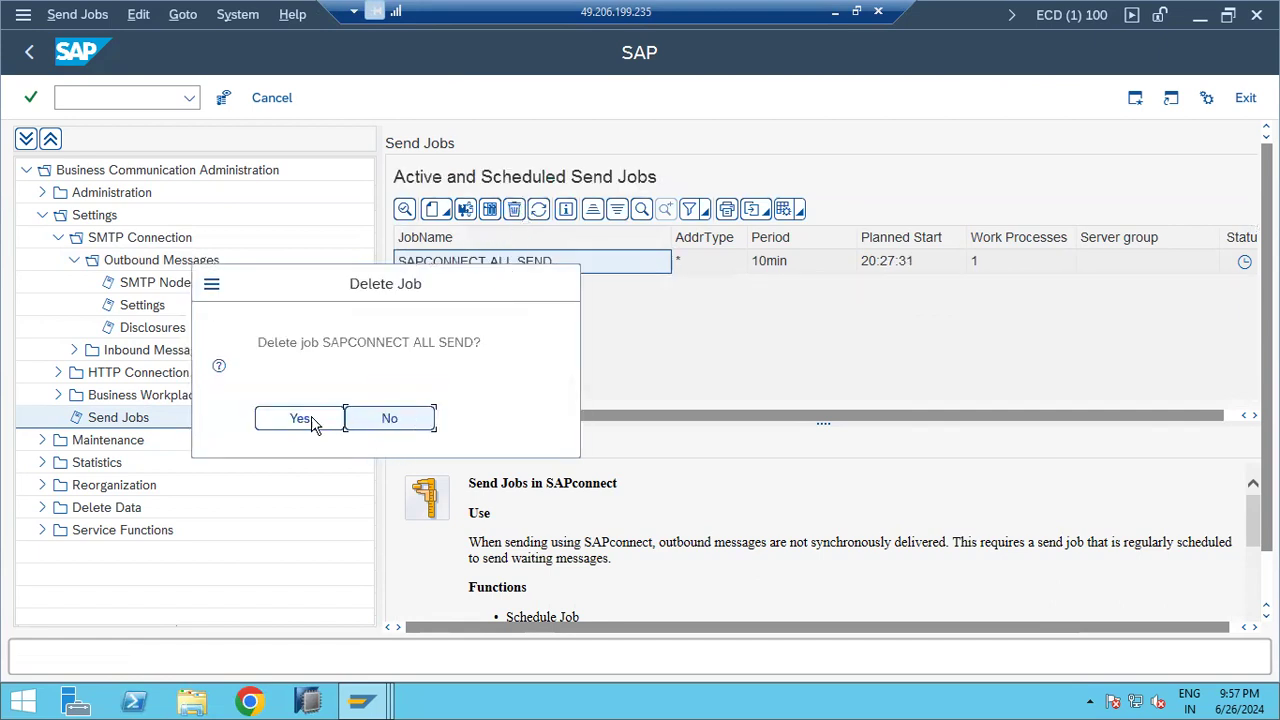
left_click(304, 421)
left_click(437, 210)
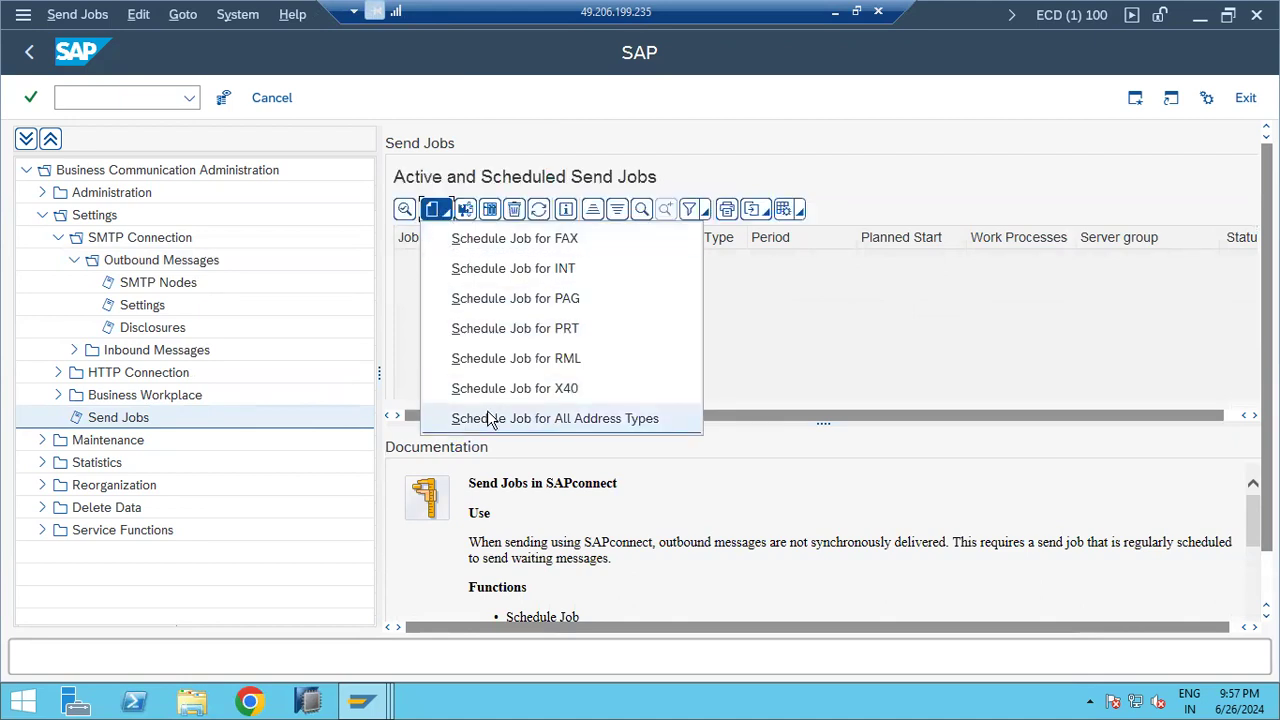
Step: Schedule SAPCONNECT ALL SEND for all address types every 10 minutes from 20:26:00, saved as released
left_click(487, 417)
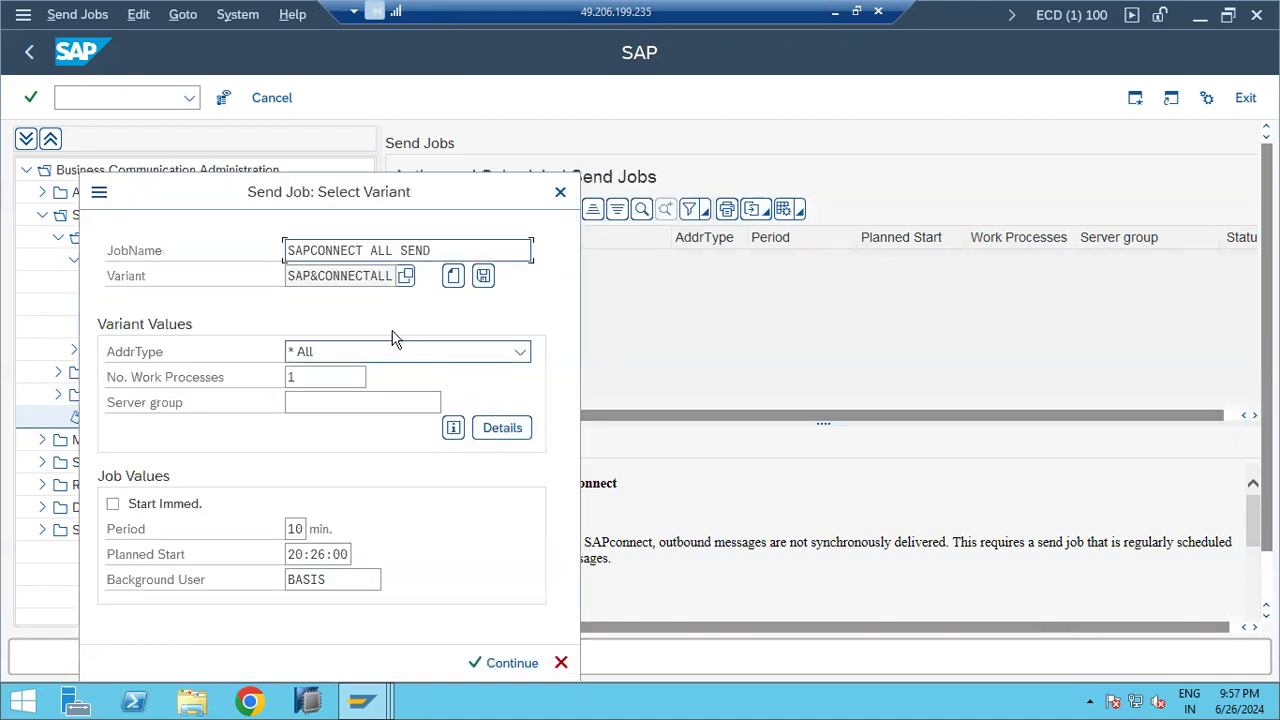
left_click_drag(362, 250, 289, 243)
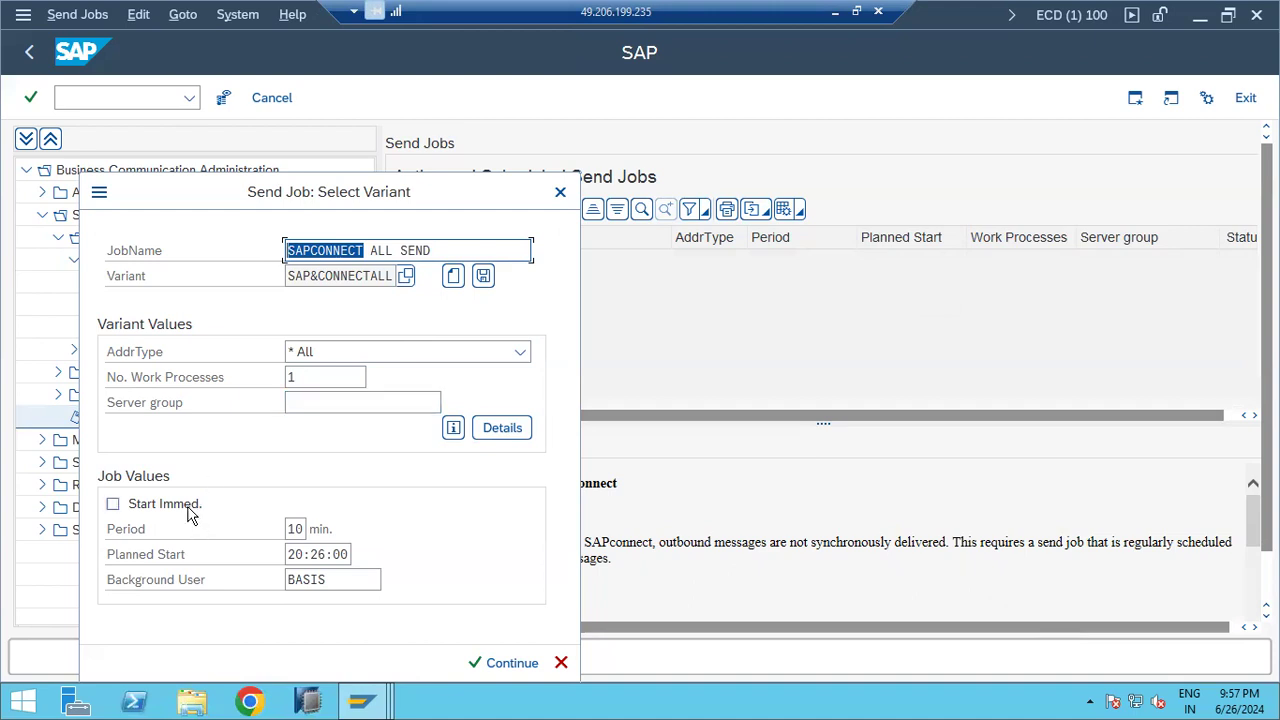
left_click(511, 663)
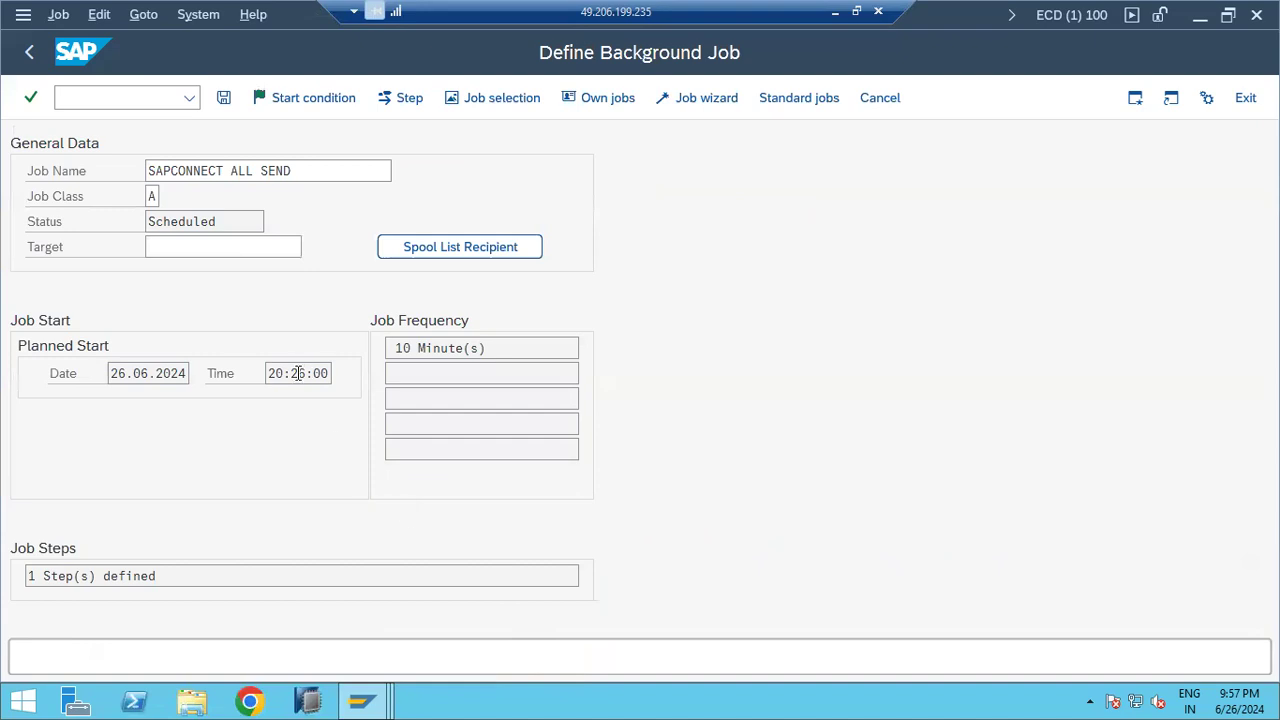
left_click(226, 97)
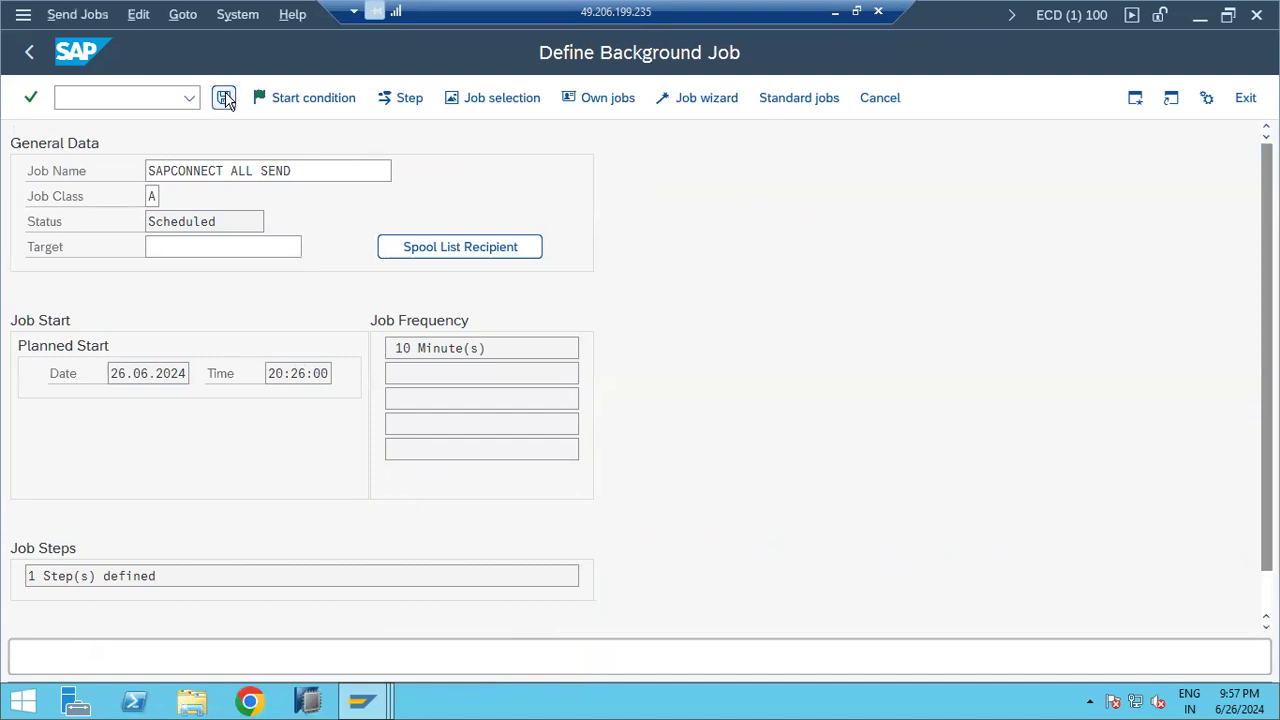
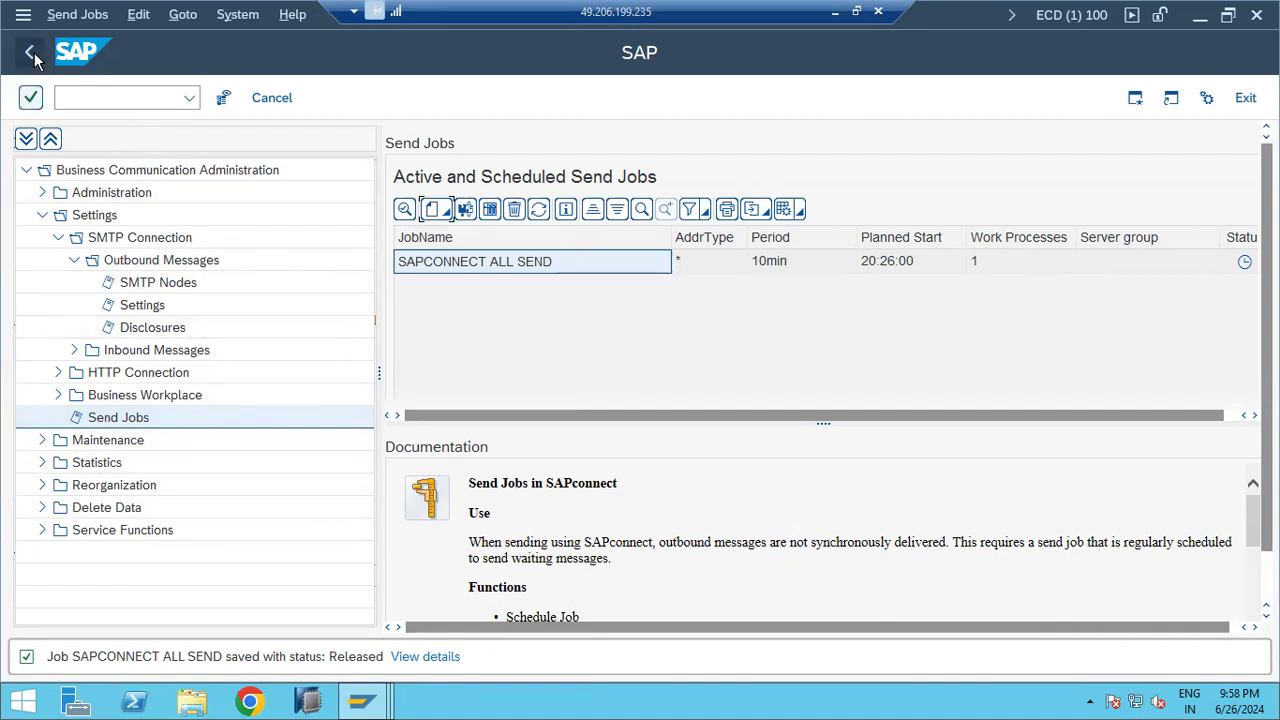
Step: Display SCOT's SMTP Nodes list, showing node SMTP on mail host SMTP.GMAIL.COM, port 25
left_click(158, 282)
Step: Note SCOT steps 1–3 in Paint: activate the SMTP node, check the port via SMICM, configure the domain
left_click(834, 12)
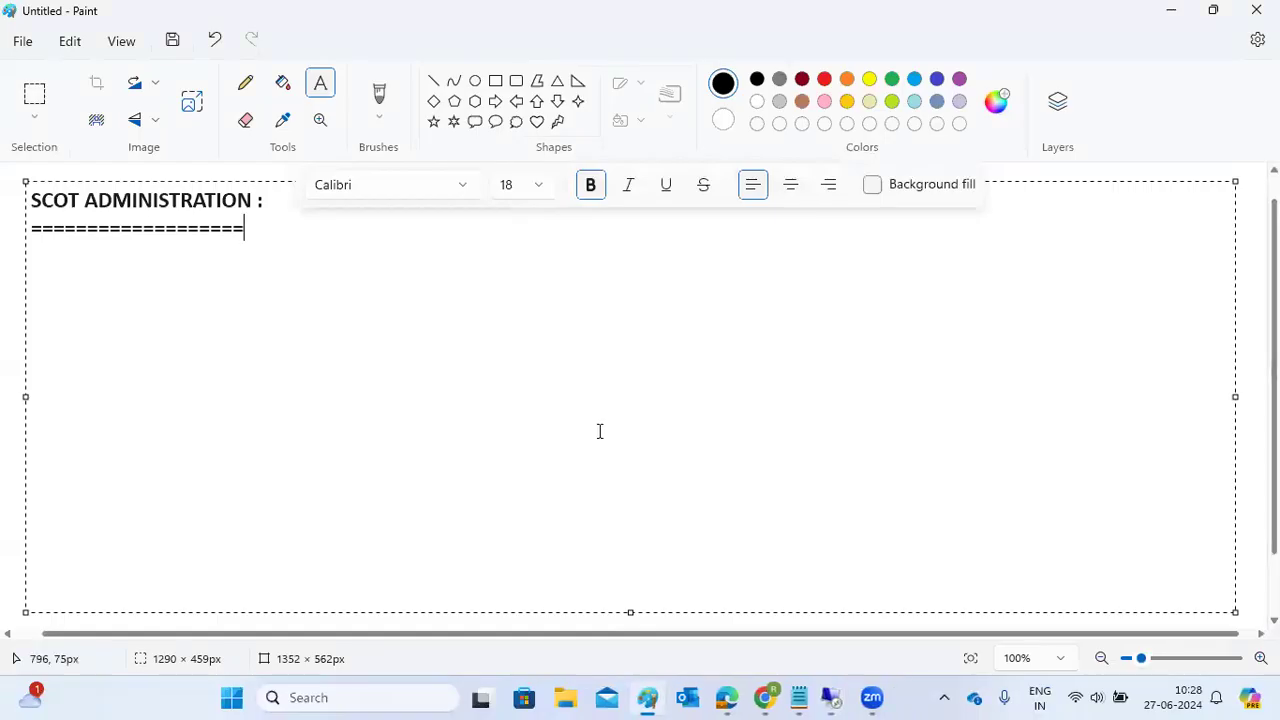
type("1")
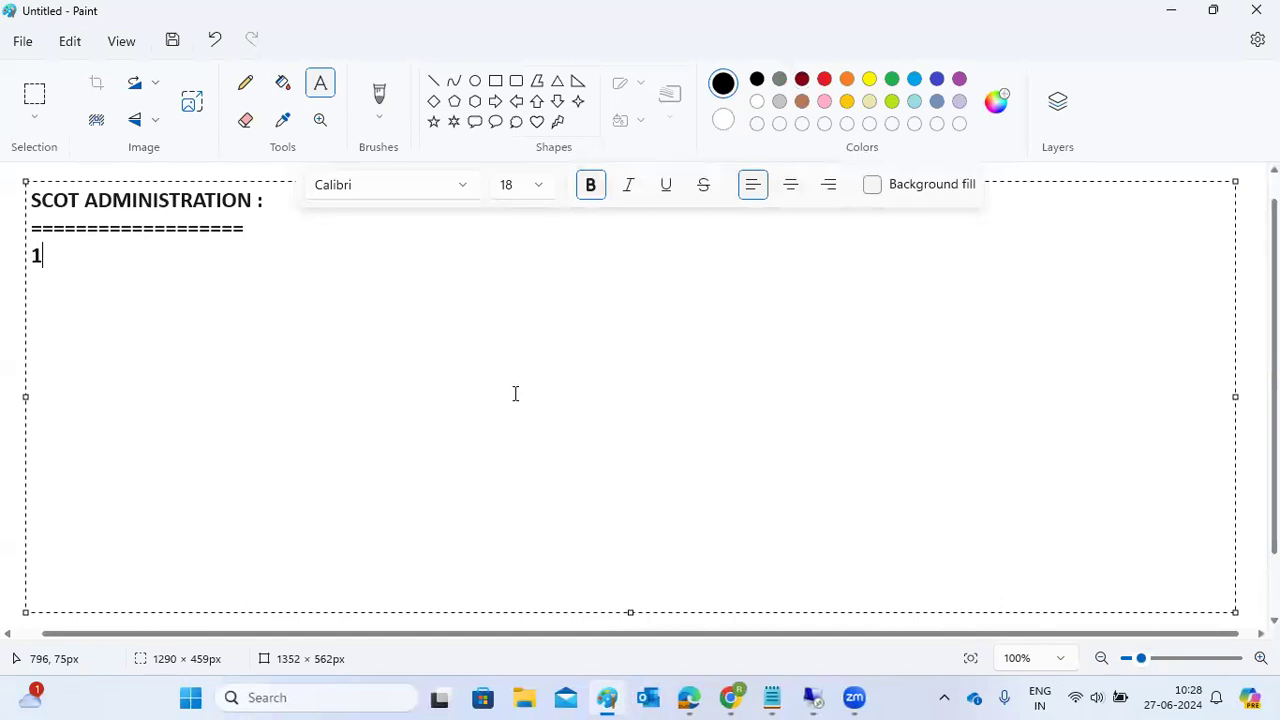
type(")Activate the SM")
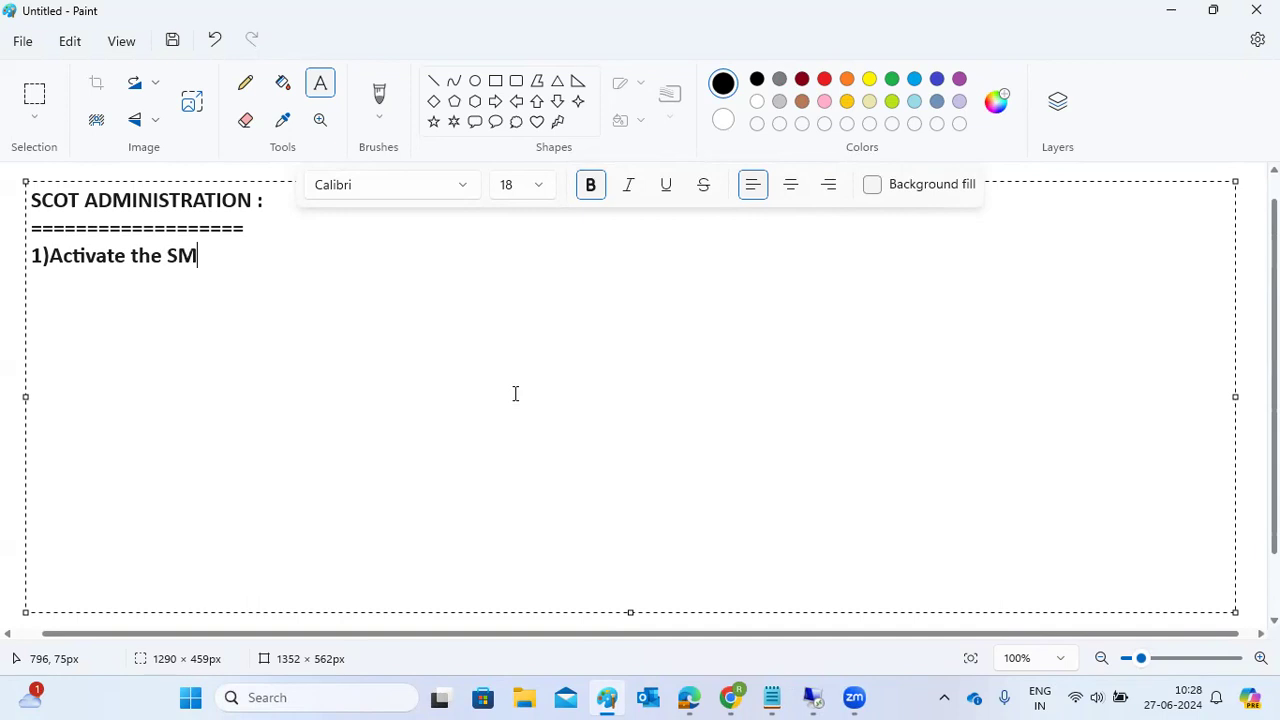
type("TP node")
type("2)")
type("Check the port ")
type("is active or ")
type("not - SM")
type("TP - SMI")
type("CM ")
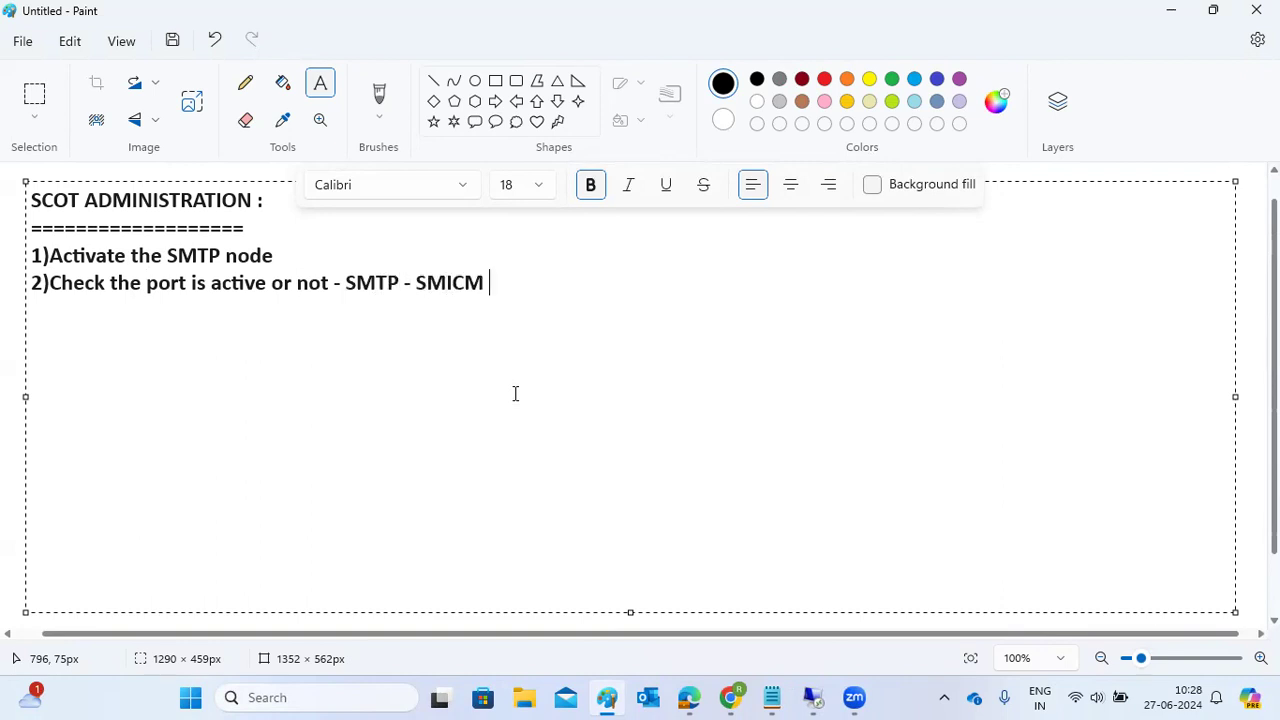
type("3)Configure ")
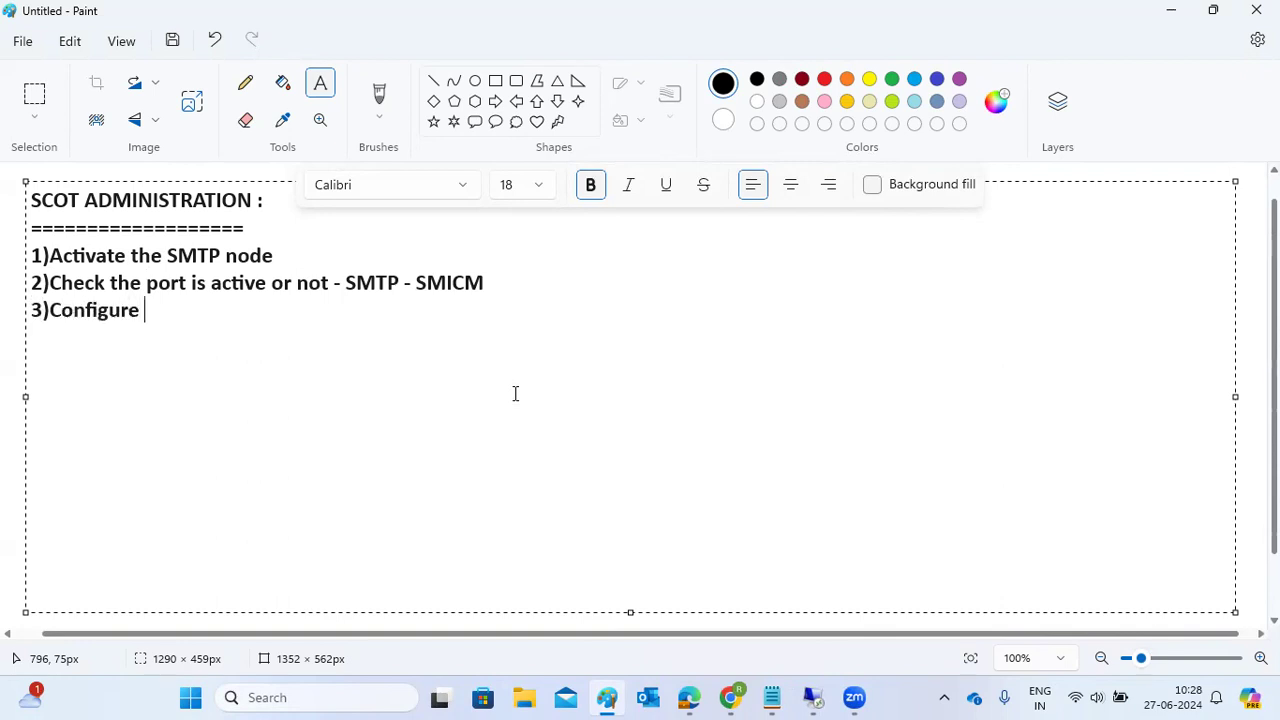
type("domain")
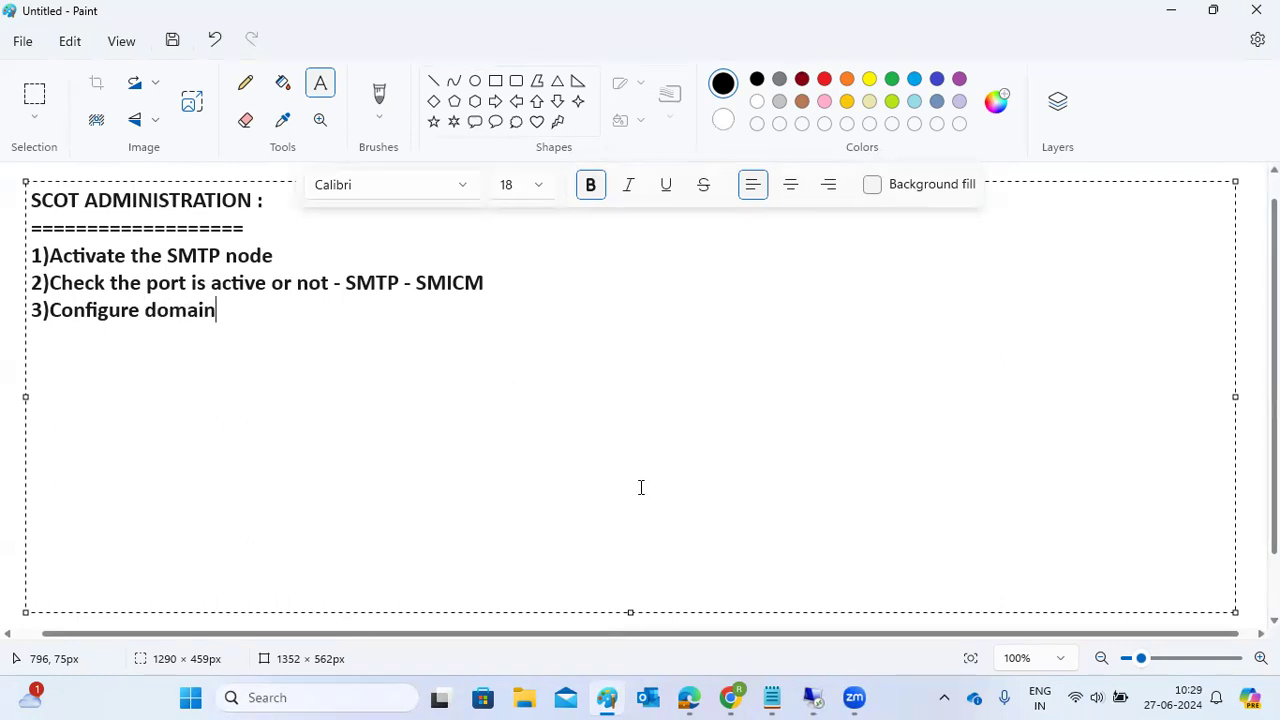
mouse_move(816, 690)
left_click(913, 605)
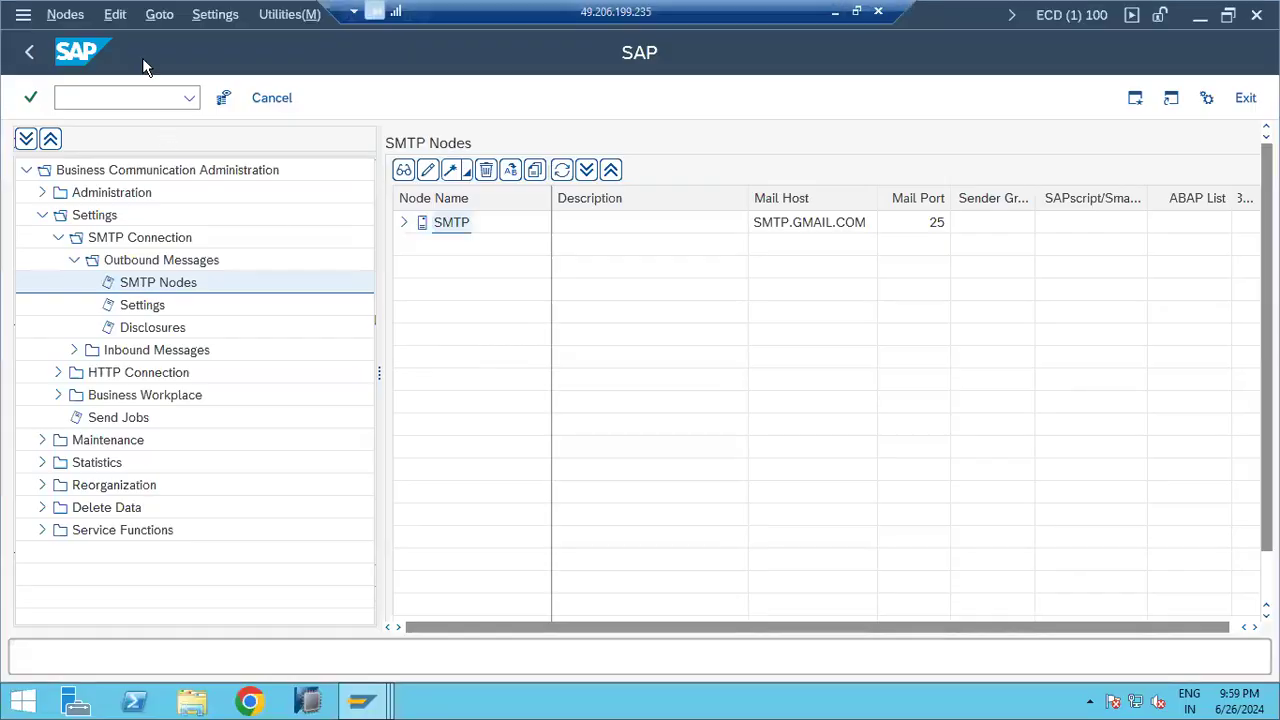
left_click(212, 16)
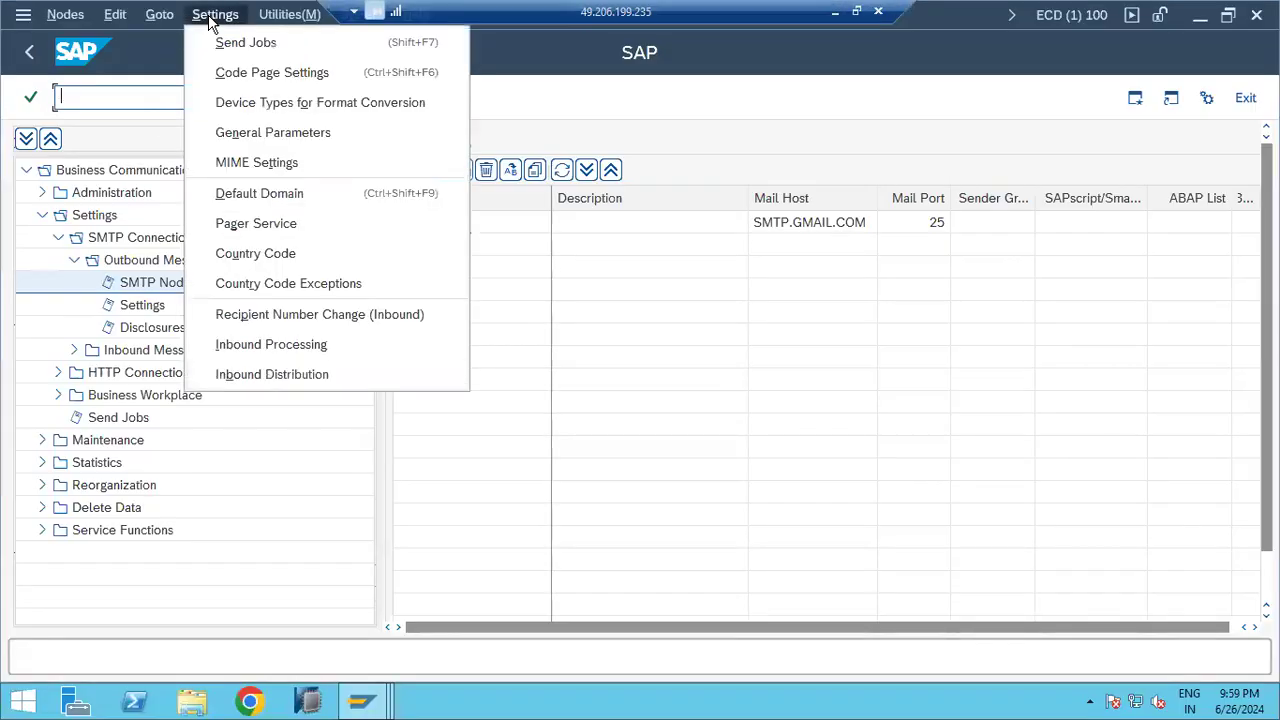
left_click(257, 194)
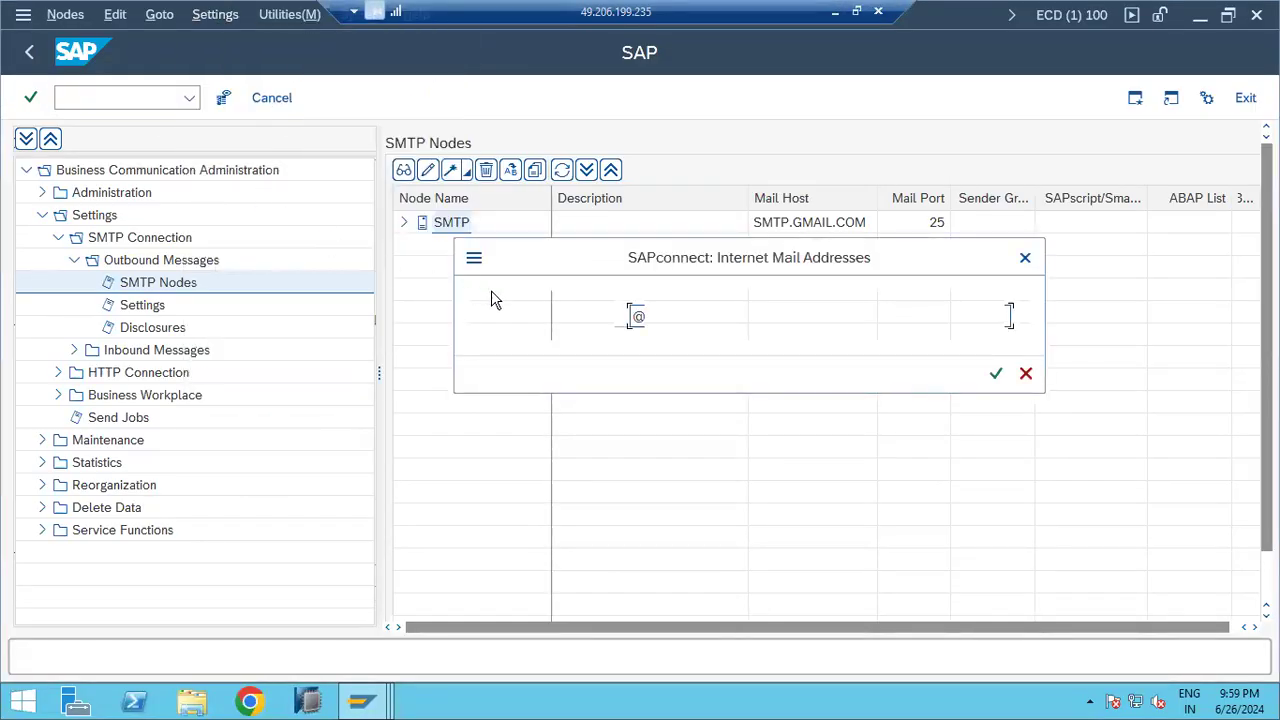
left_click_drag(654, 320, 818, 320)
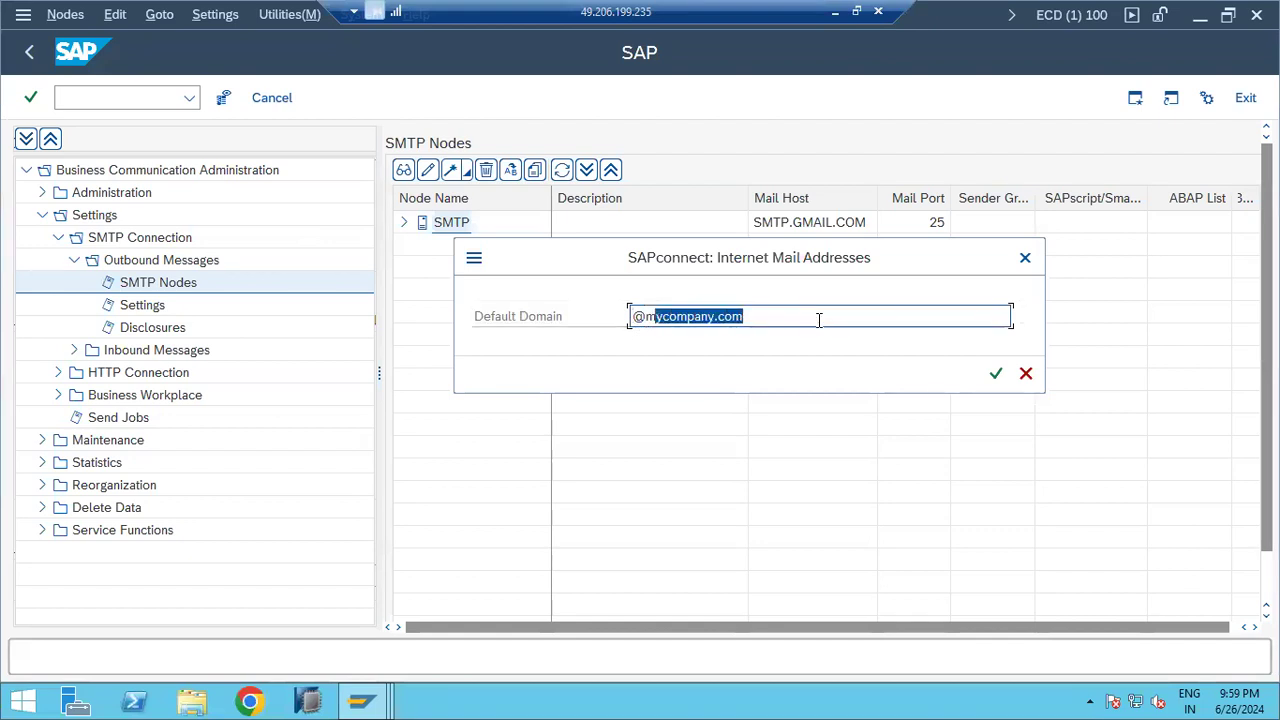
key("BackSpace")
key("BackSpace")
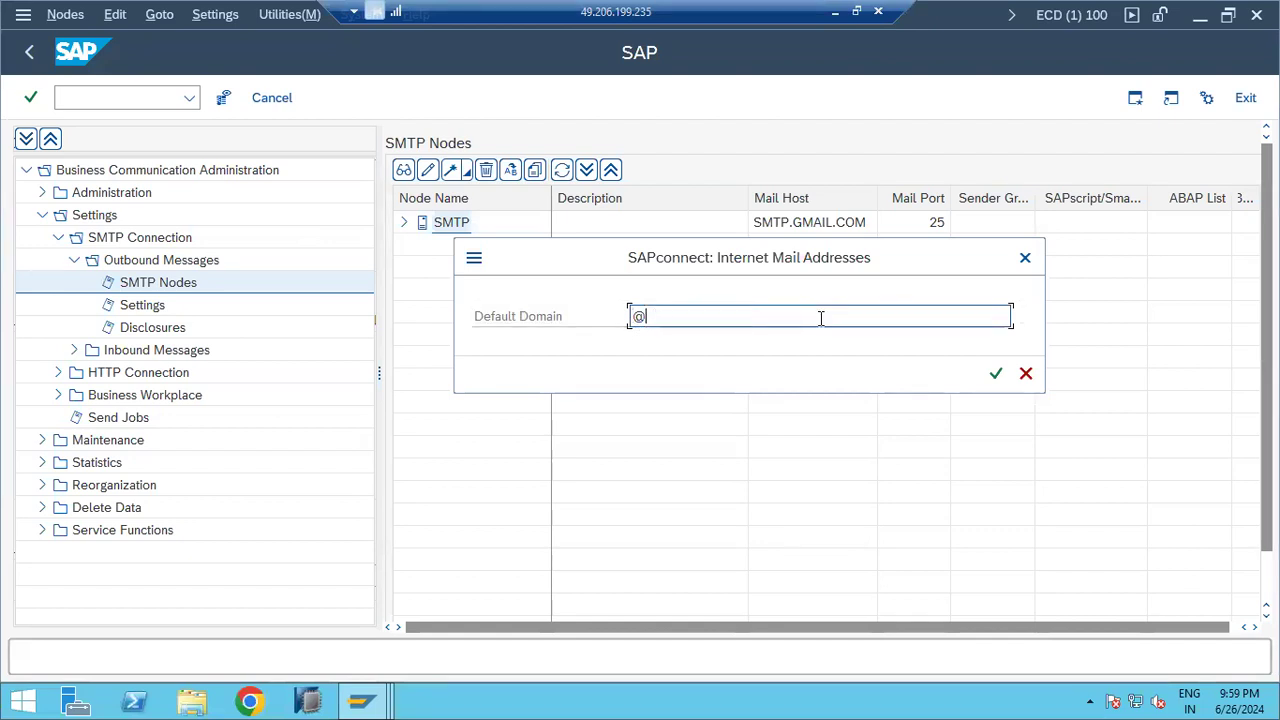
left_click(990, 378)
left_click(993, 375)
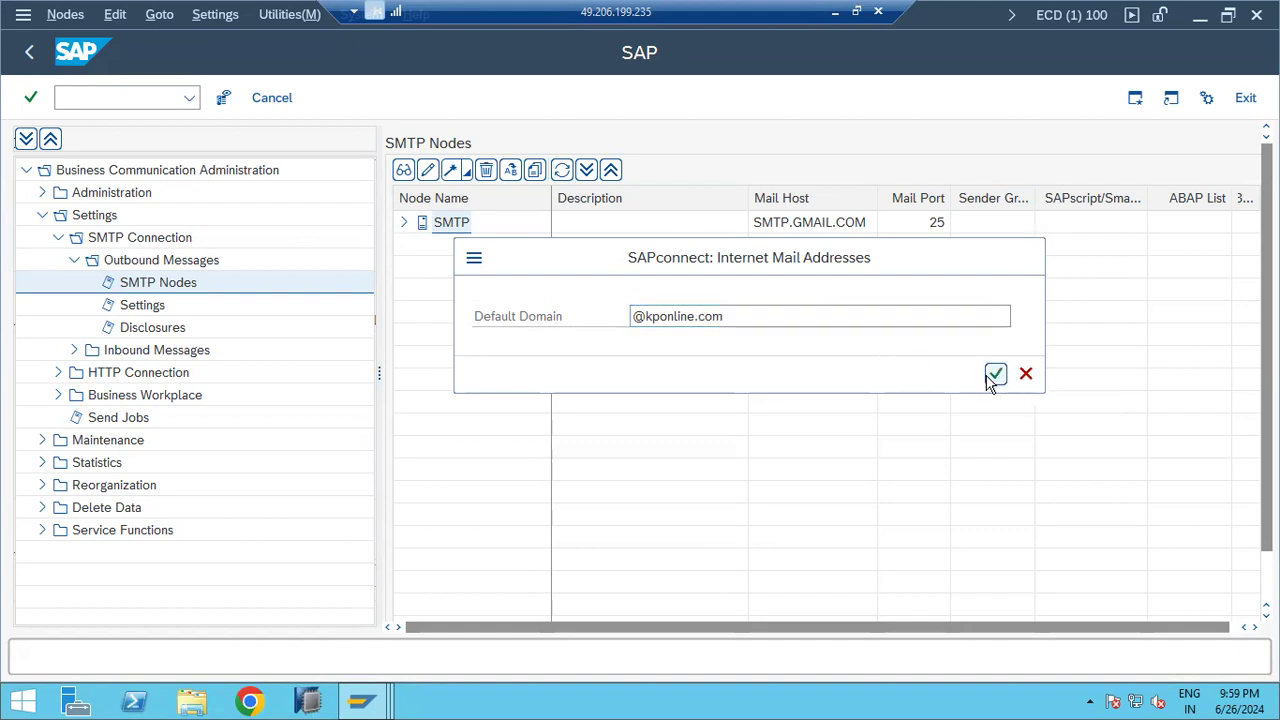
Step: Review the Settings options again without changing anything, then return to the Paint notes
left_click(205, 20)
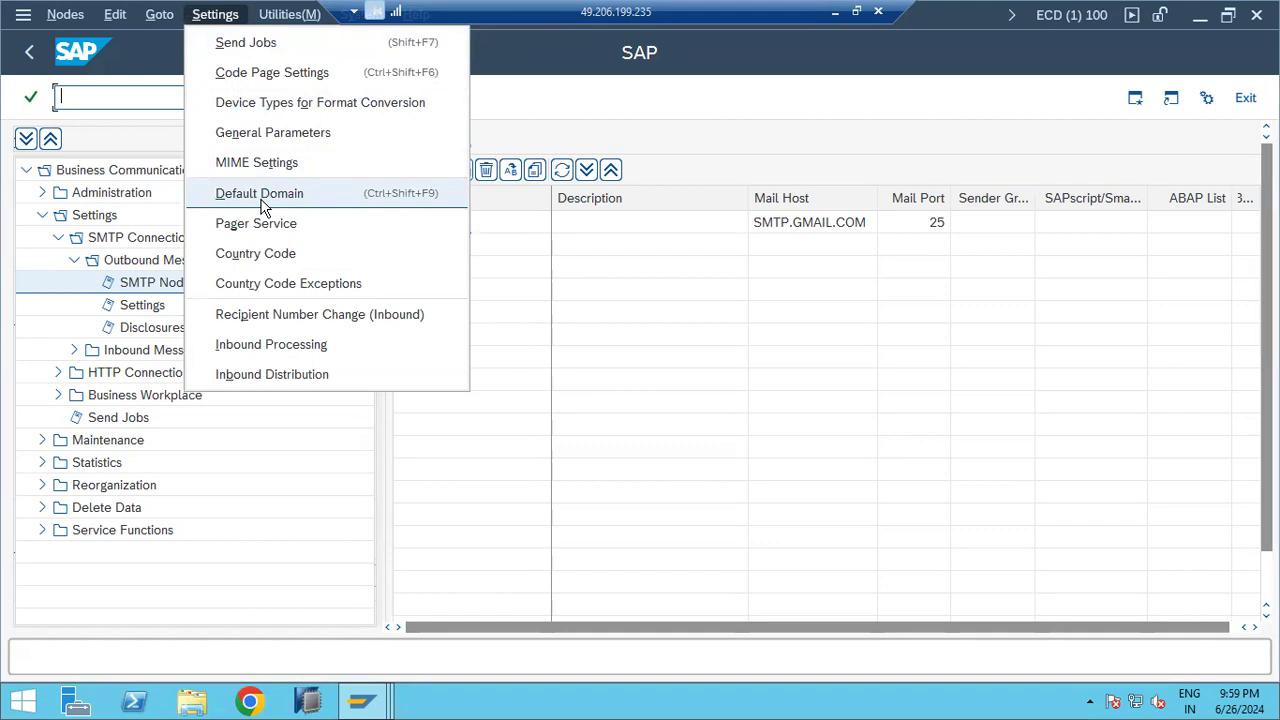
left_click(588, 292)
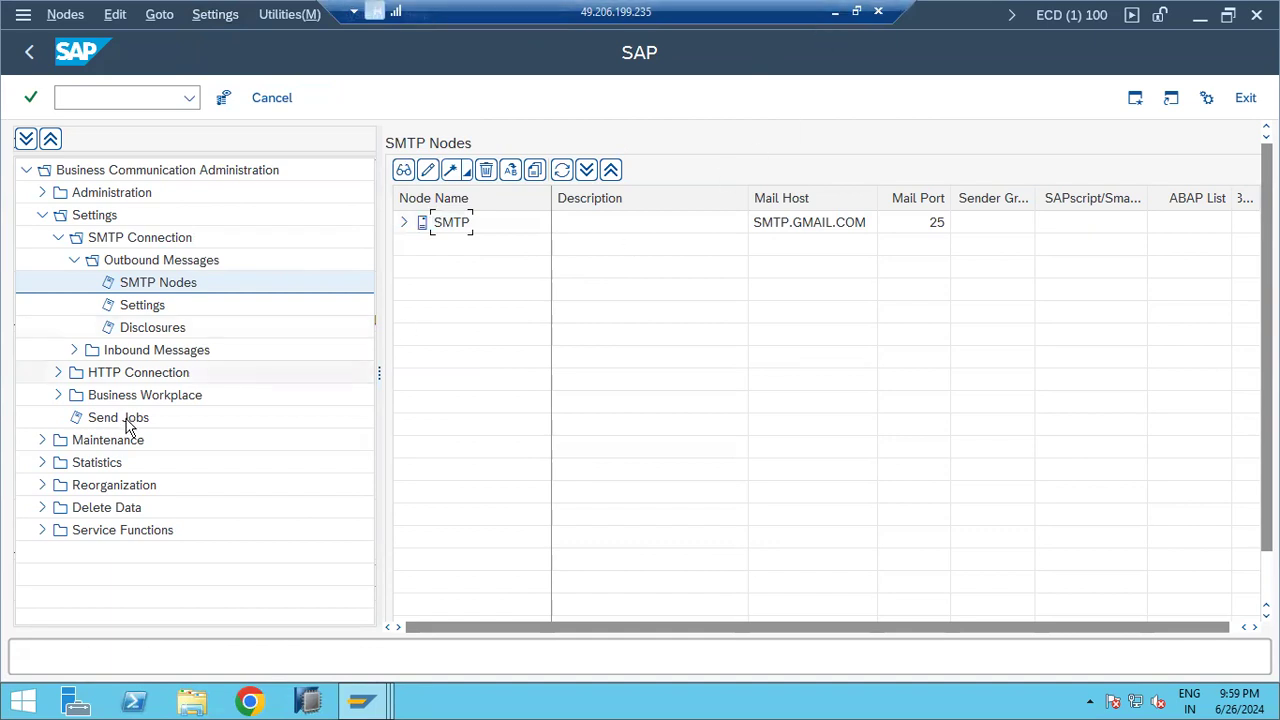
left_click(836, 14)
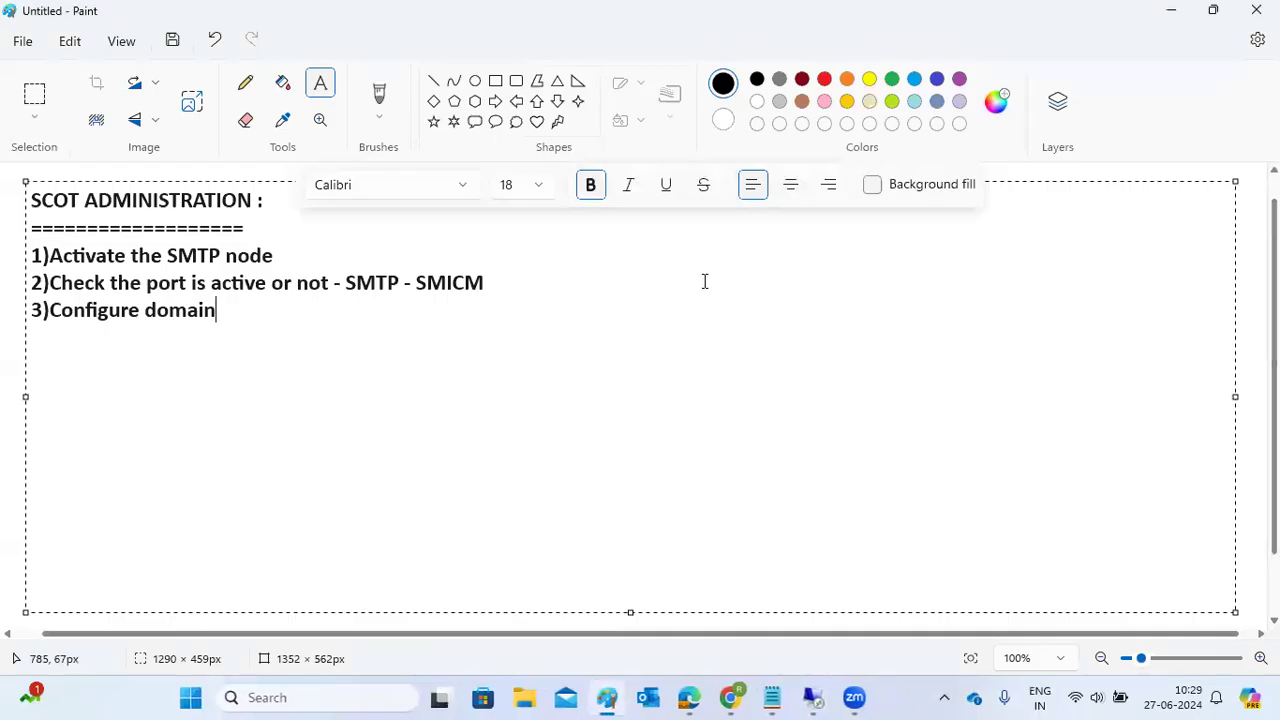
Step: Add step 4 'Schedule the default SAP connect job' to the notes and return to SAP
type("4)Schedule the default SAP connect job")
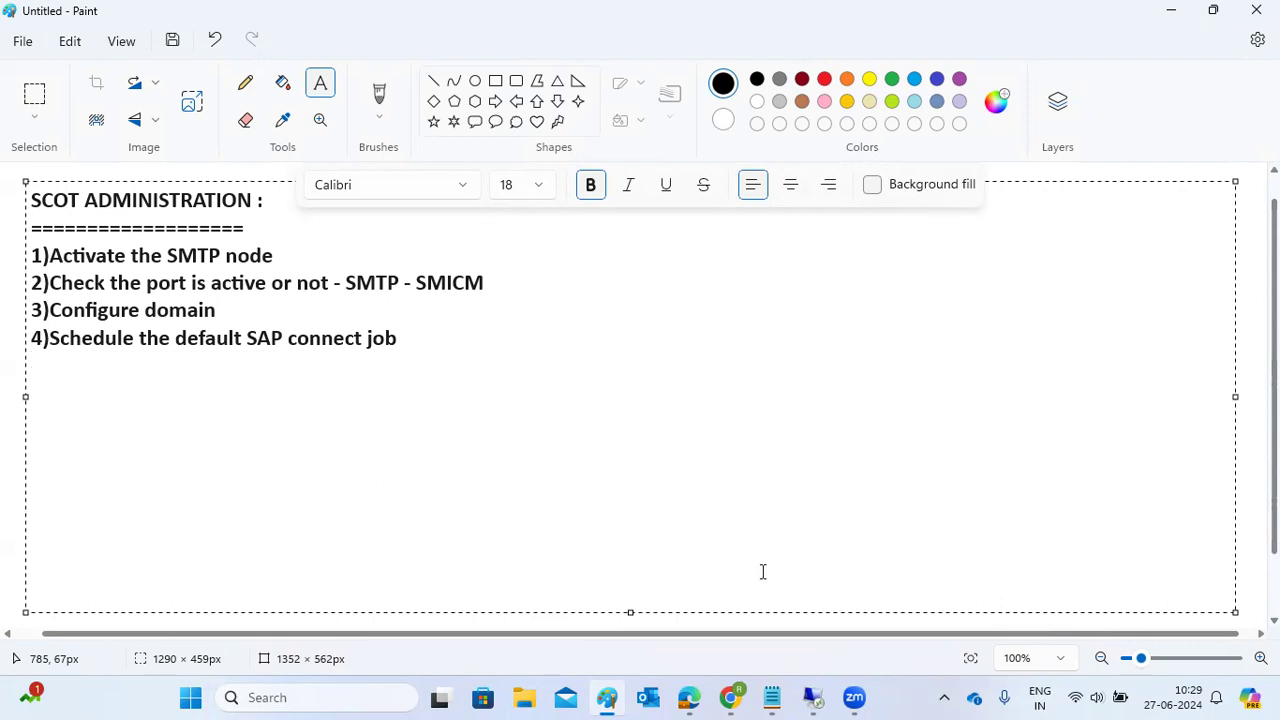
mouse_move(814, 697)
left_click(851, 603)
left_click(150, 100)
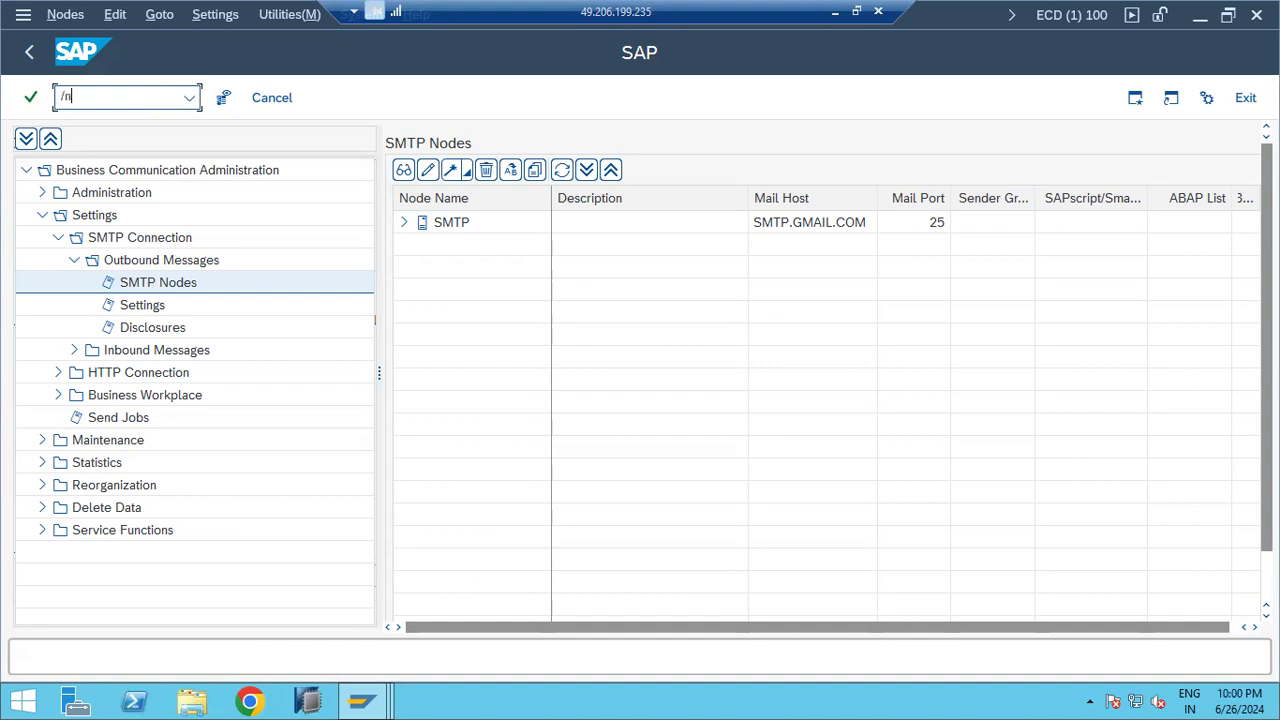
Step: Enter /nsost in the command field and start an underlined 'SOST -' heading in the notes
type("sost")
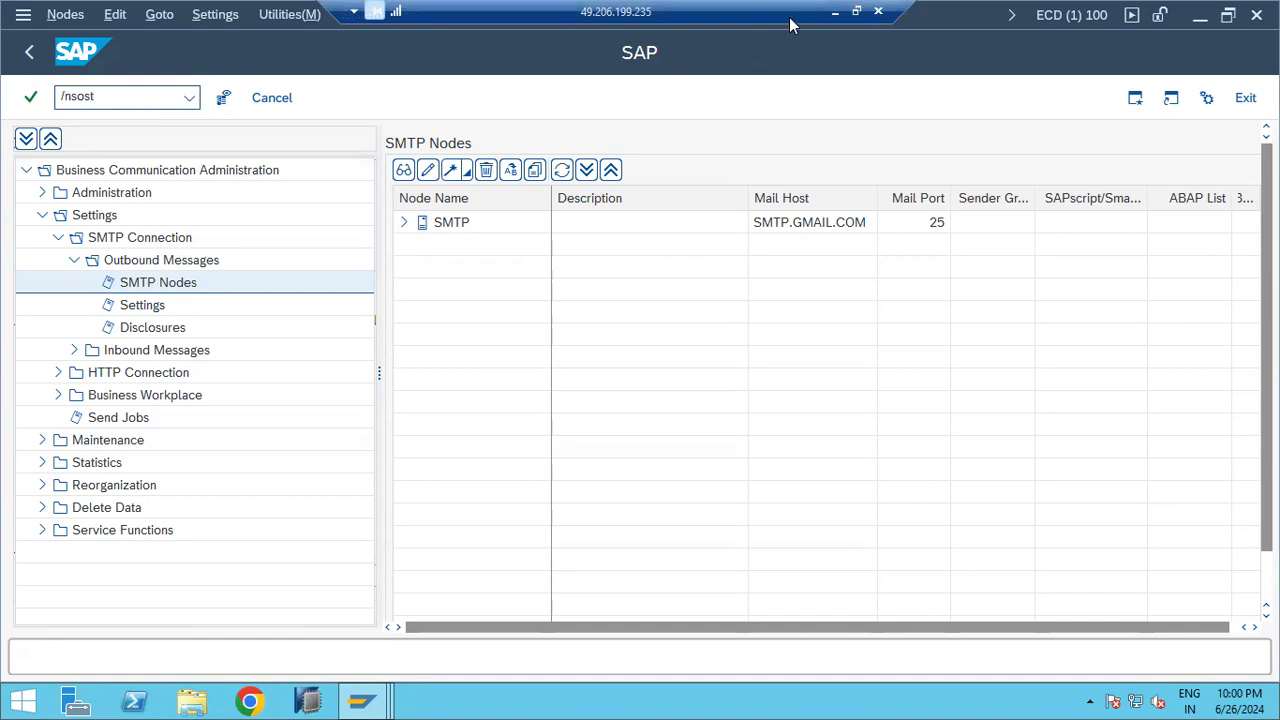
left_click(835, 11)
key("Return")
type("SOST - ")
type("---------")
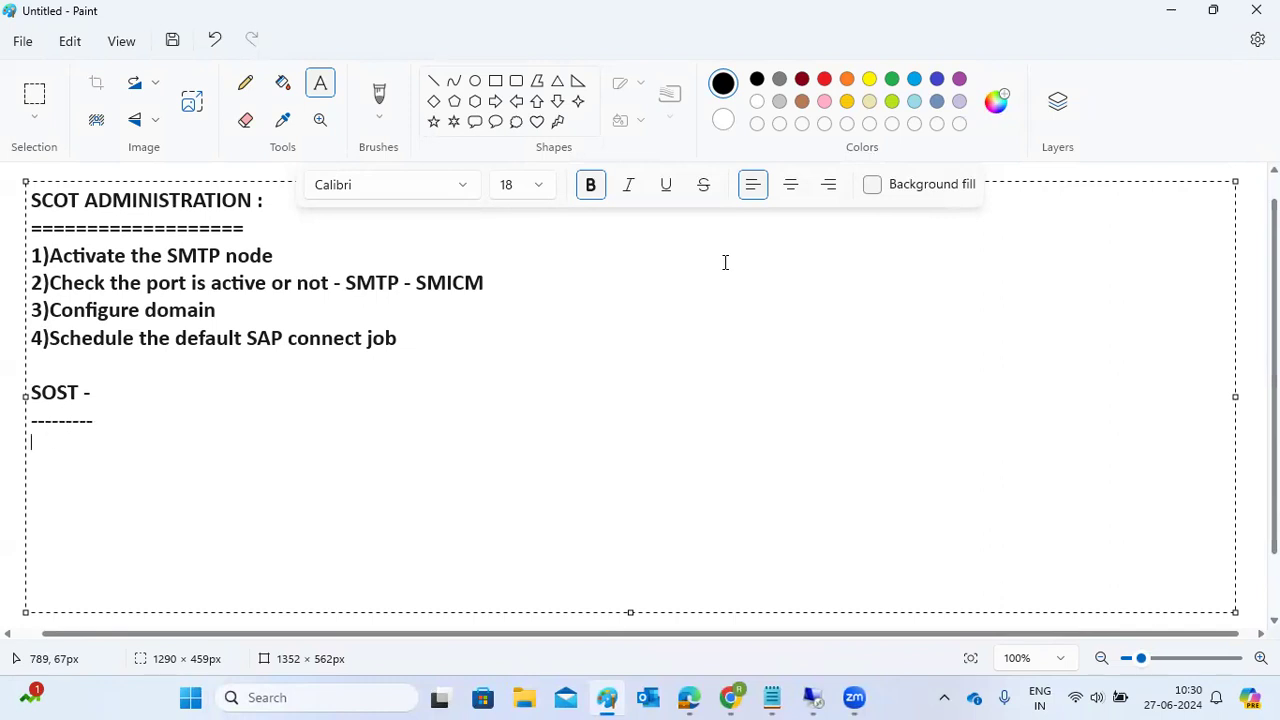
Step: Write SOST point 1 in the notes: 'monitor and resend the failed outbound emails'
key("Return")
type("1)monitor and")
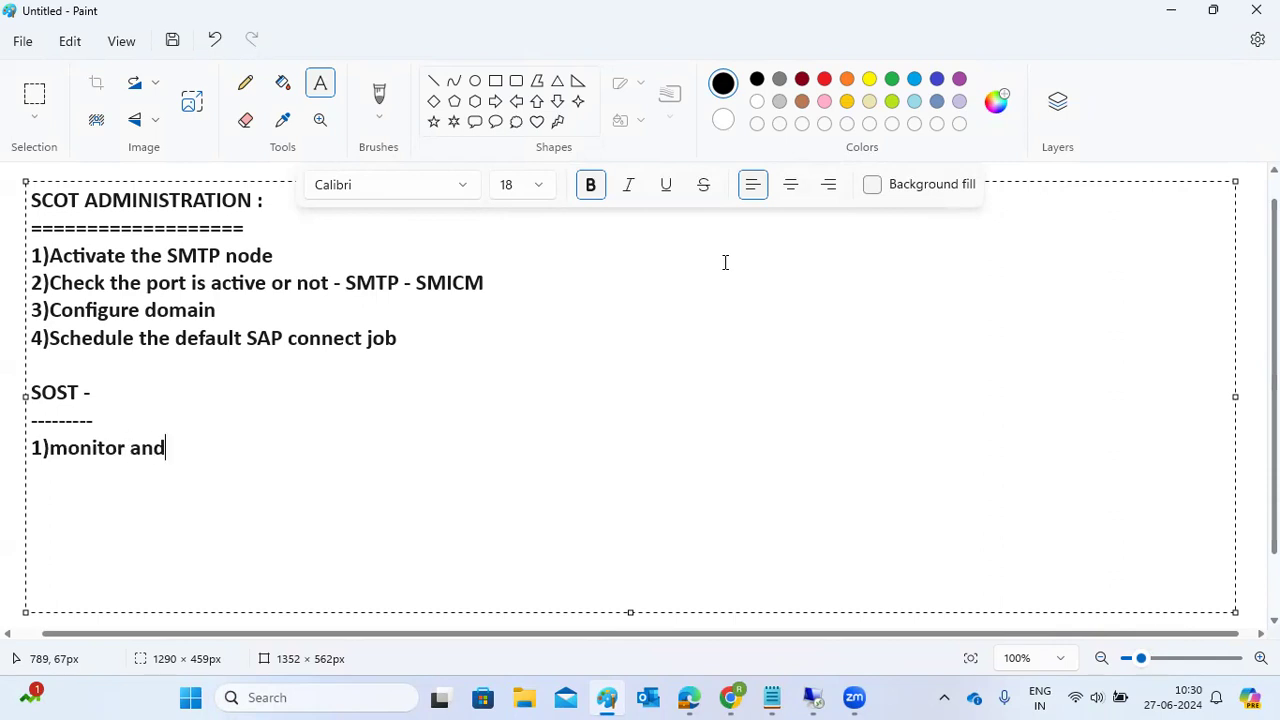
type(" resend the faled o")
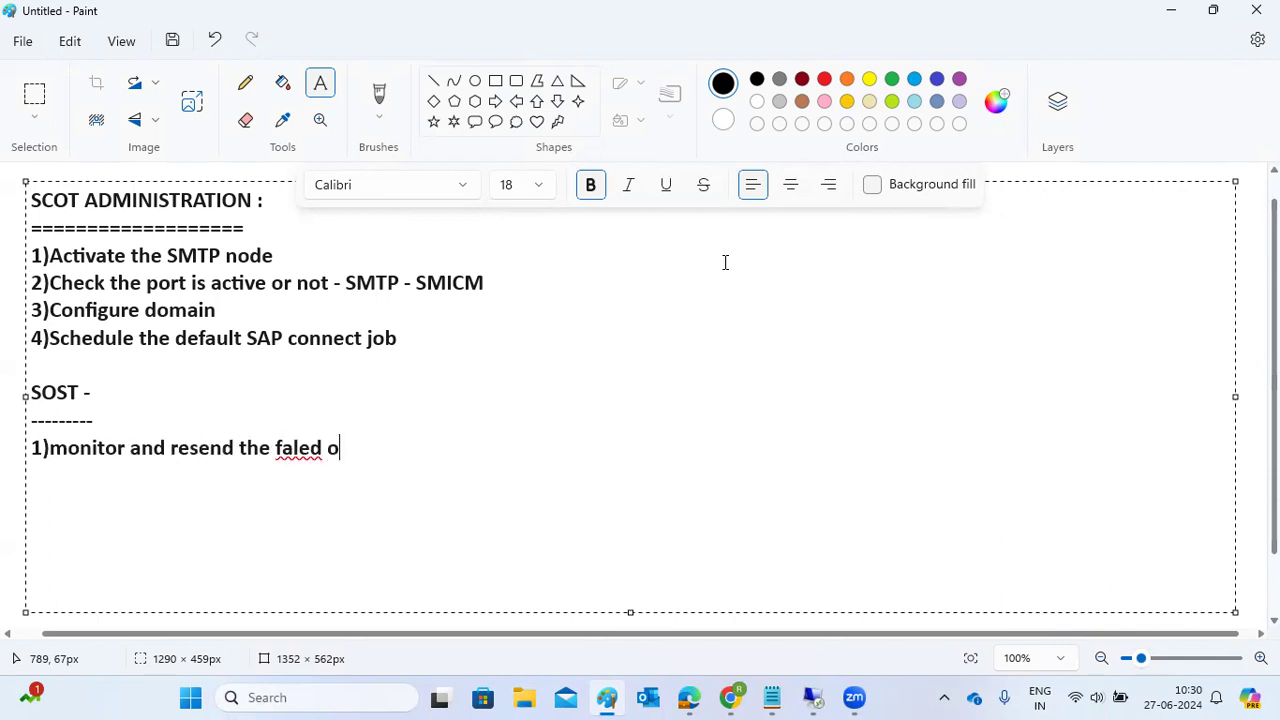
key("BackSpace")
key("BackSpace")
key("BackSpace")
key("BackSpace")
key("BackSpace")
type("iled out")
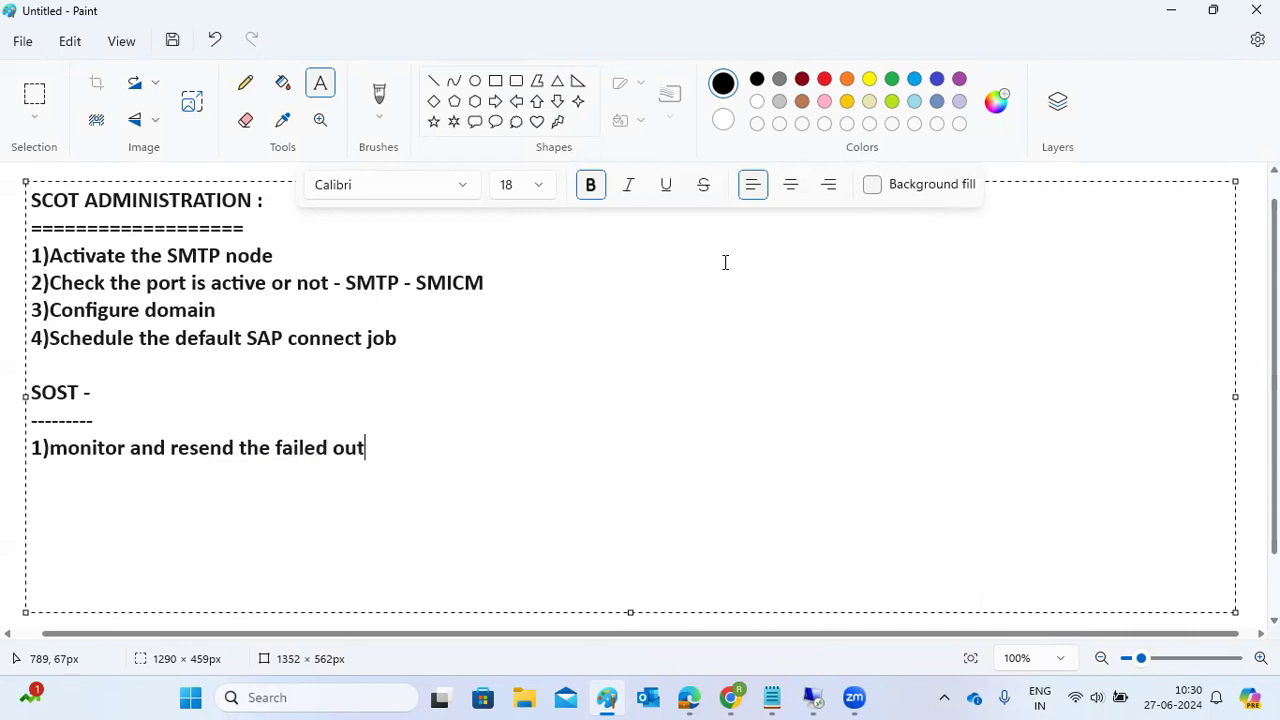
type("bound emails")
key("Return")
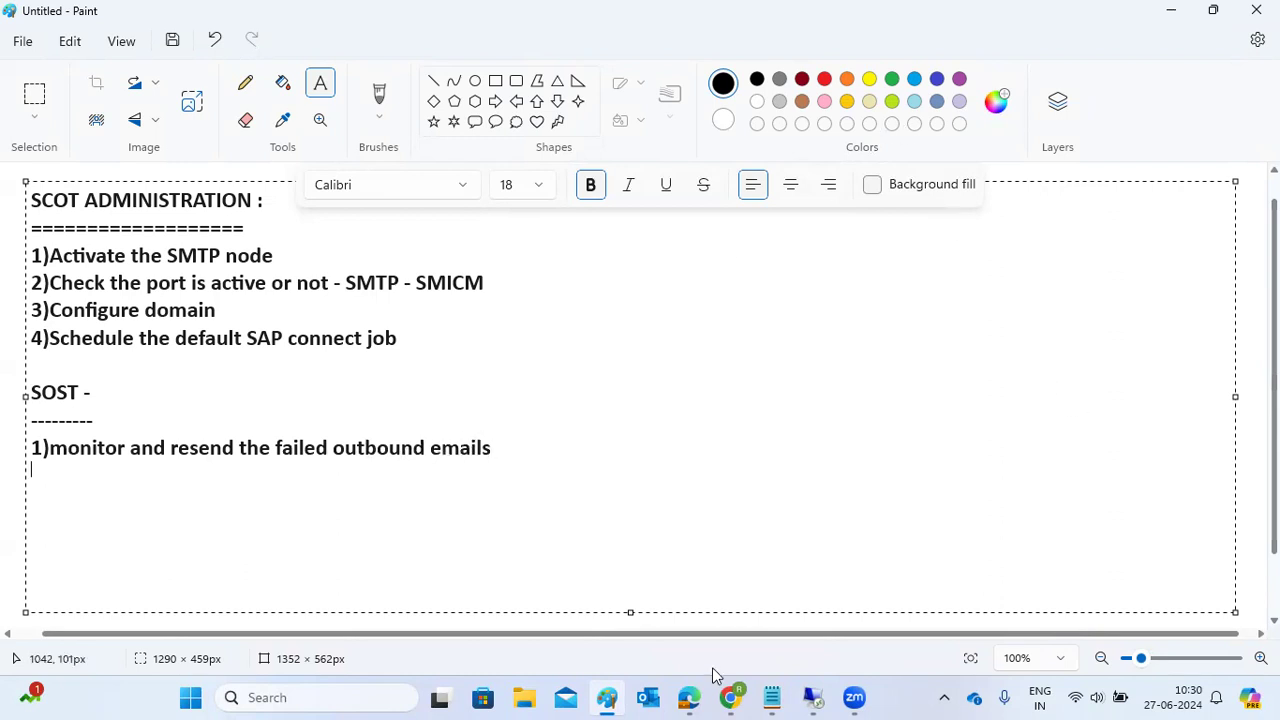
Step: List all SOST send requests with both send-date limits cleared, then return to the start screen
mouse_move(812, 697)
left_click(858, 628)
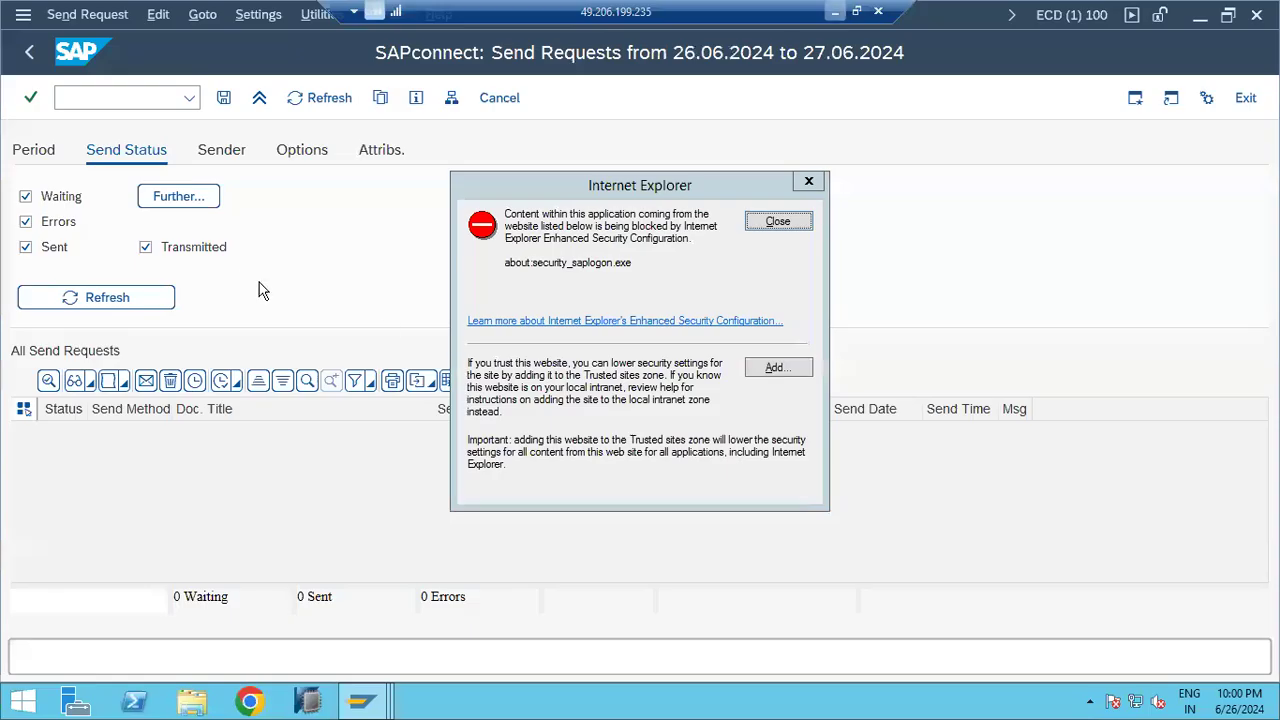
left_click(781, 221)
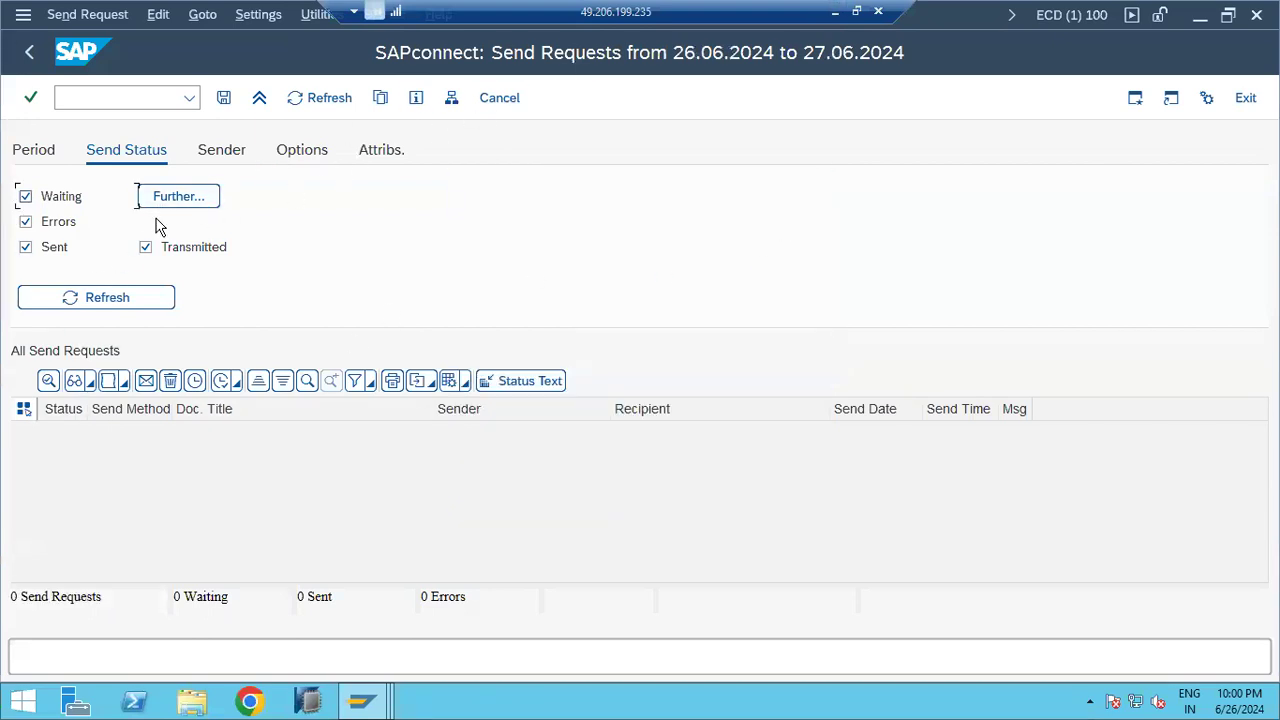
left_click(45, 153)
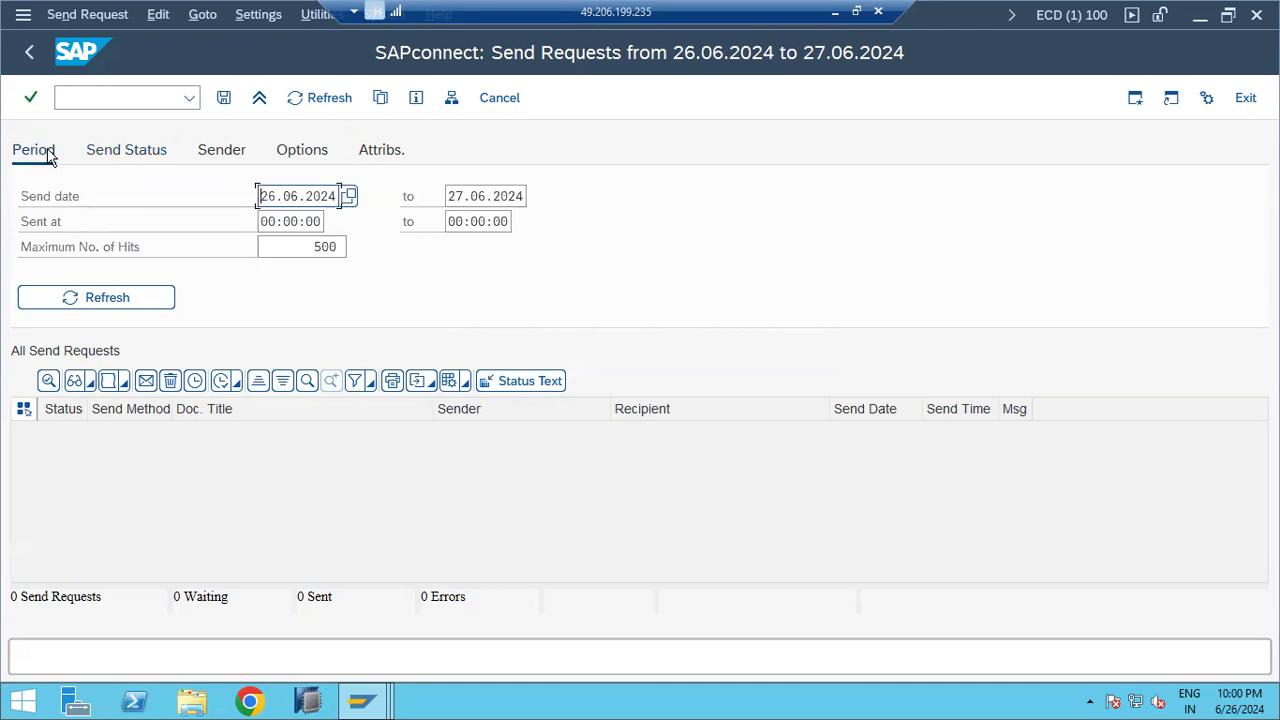
double_click(309, 195)
key("BackSpace")
key("Tab")
key("ctrl+a")
key("BackSpace")
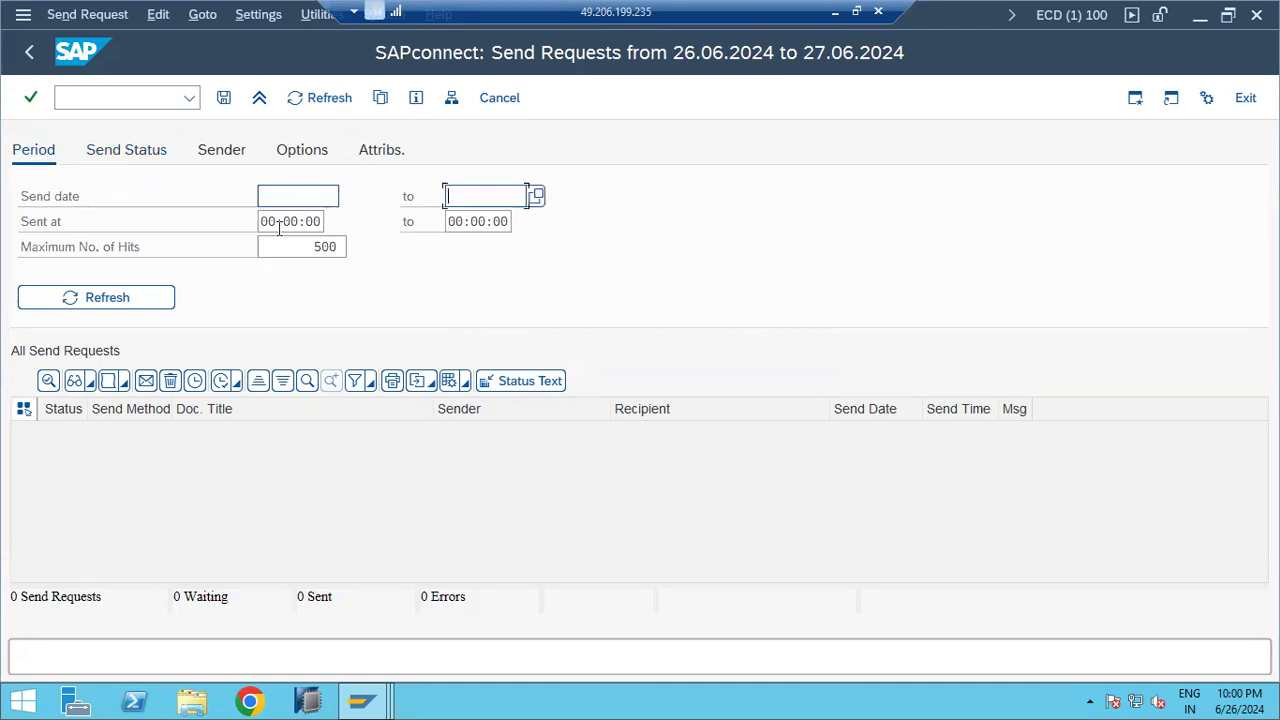
left_click(163, 298)
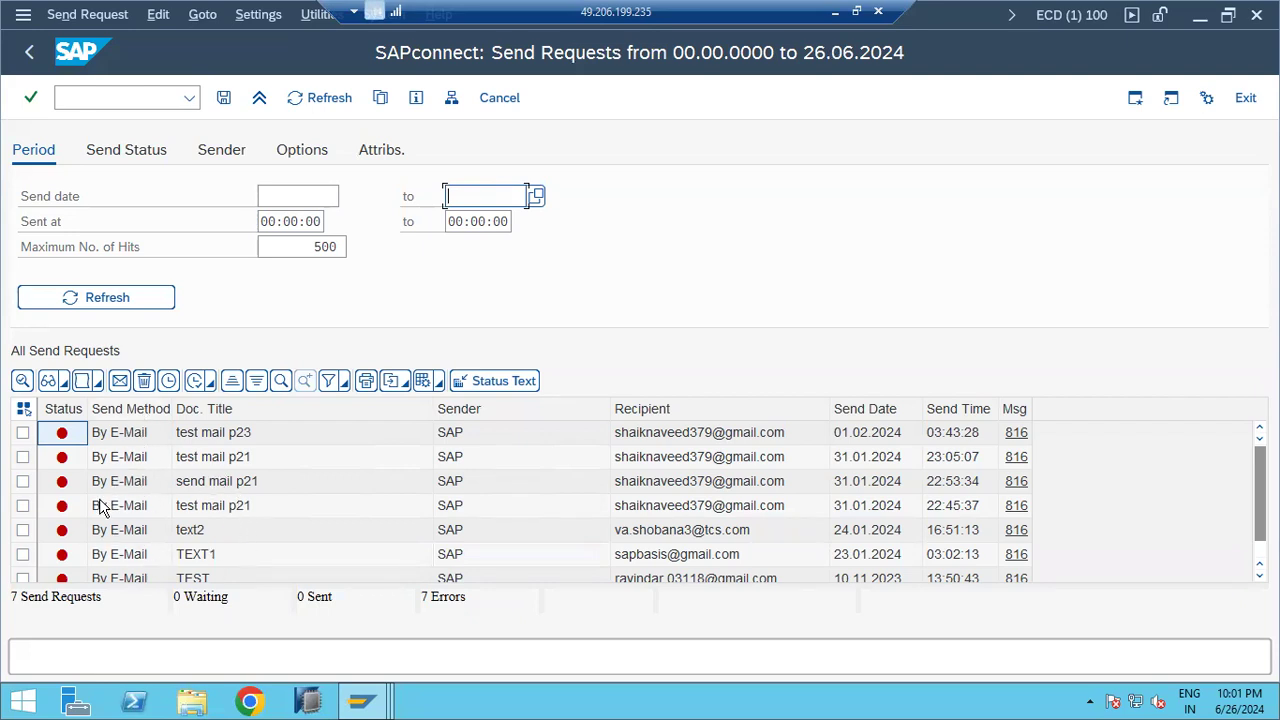
left_click(37, 52)
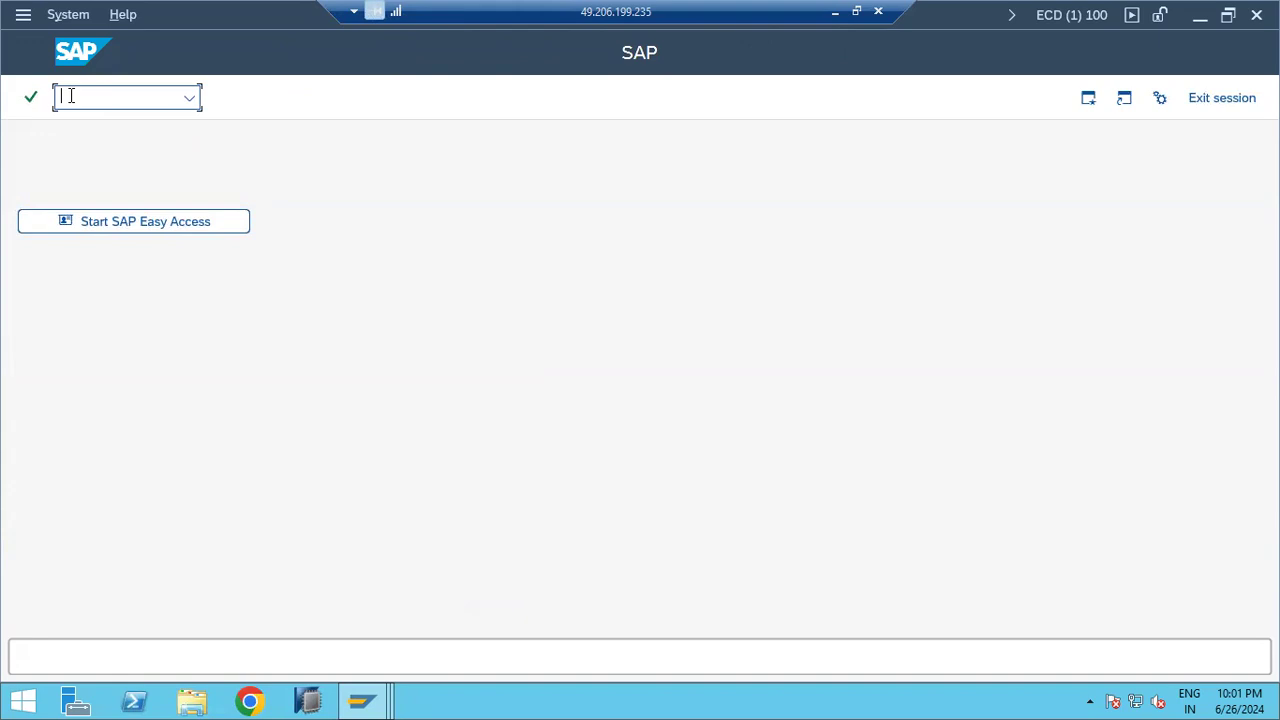
Step: Add an SBWP line below the SOST note in Paint
left_click(835, 12)
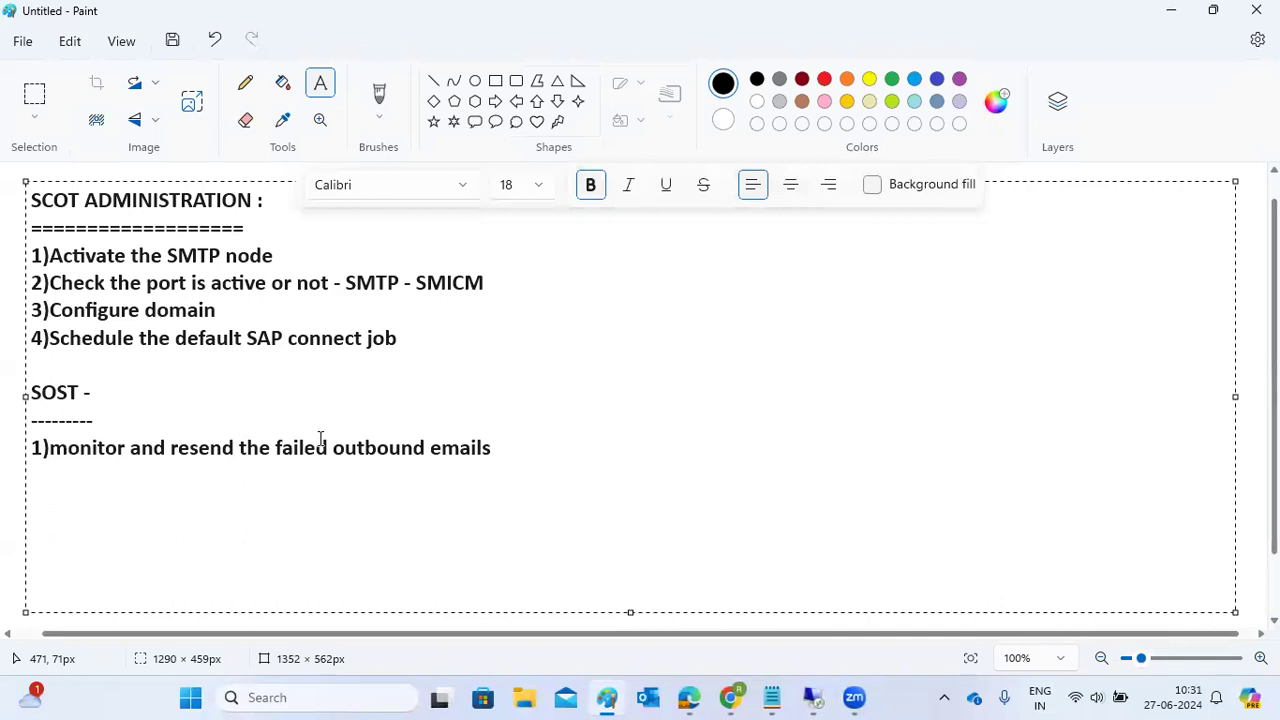
left_click(515, 448)
key("Return")
key("Return")
type("SBWP")
Step: Run transaction sbwp in the SAP session to launch the Business Workplace
left_click(883, 604)
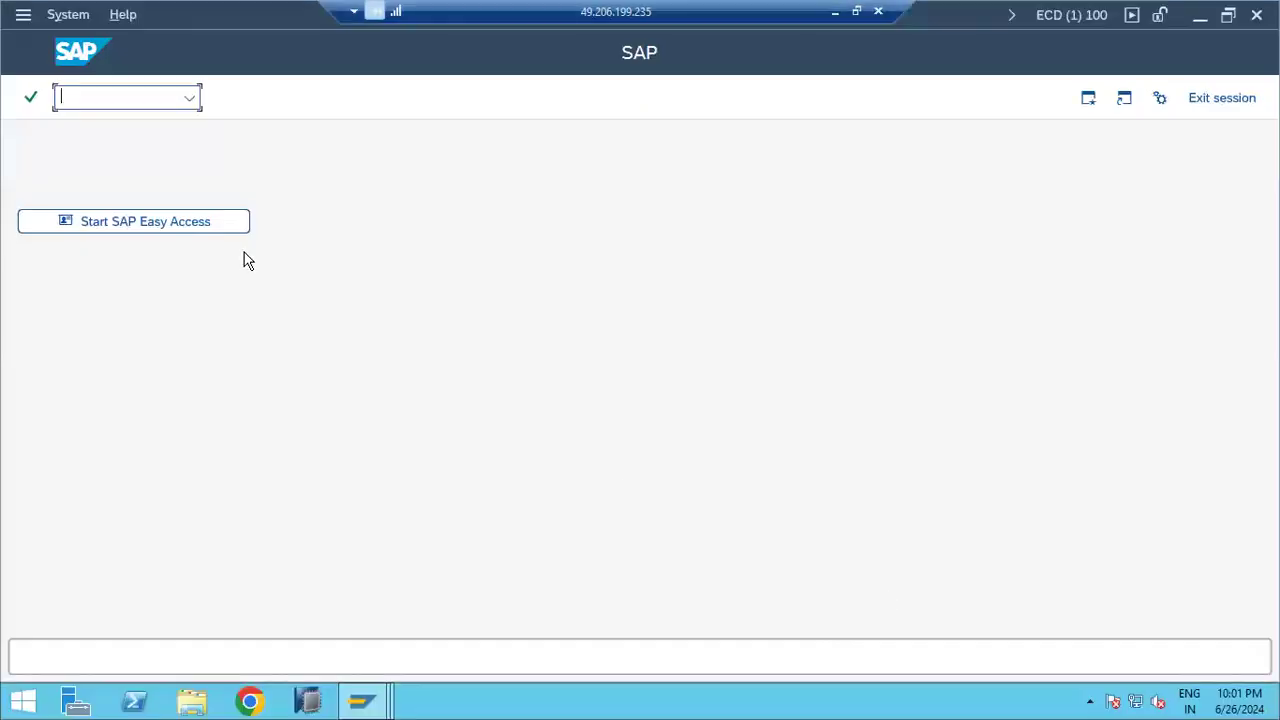
type("sbwp")
key("Return")
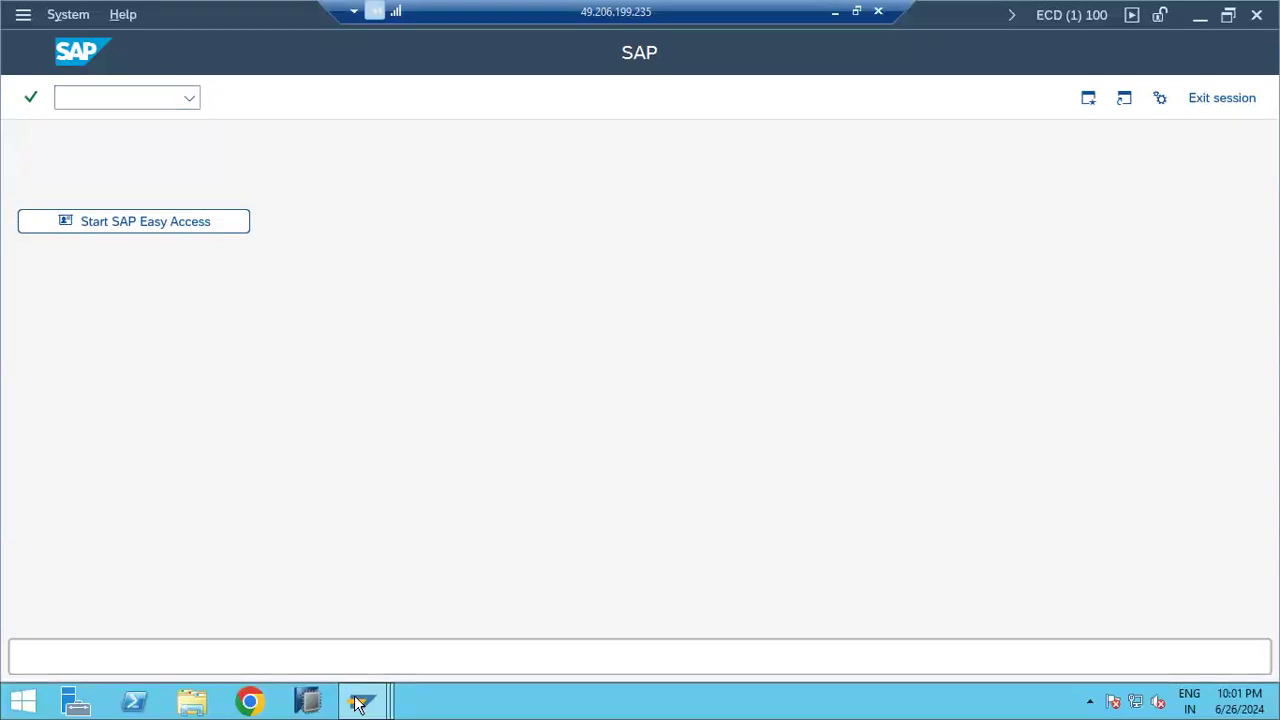
mouse_move(356, 698)
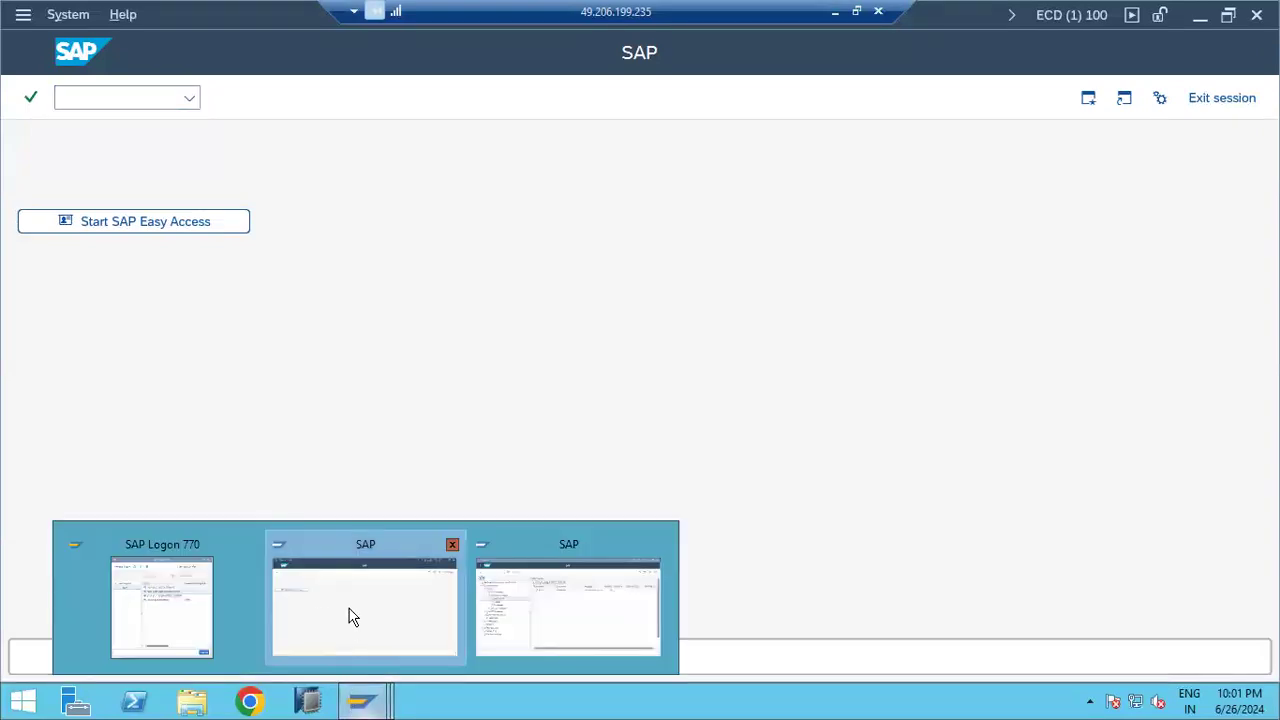
Step: Refresh SOST with no send-date filter: 500 requests, 408 sent, 92 errors
left_click(521, 621)
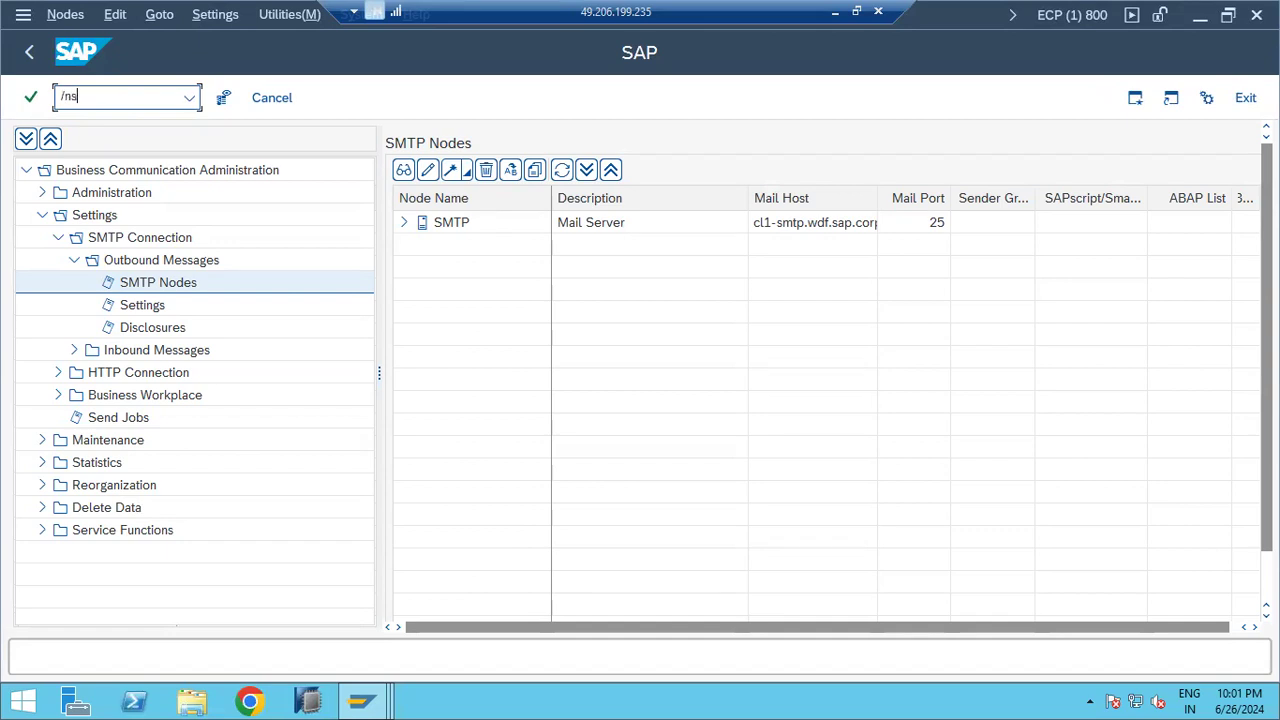
key("Return")
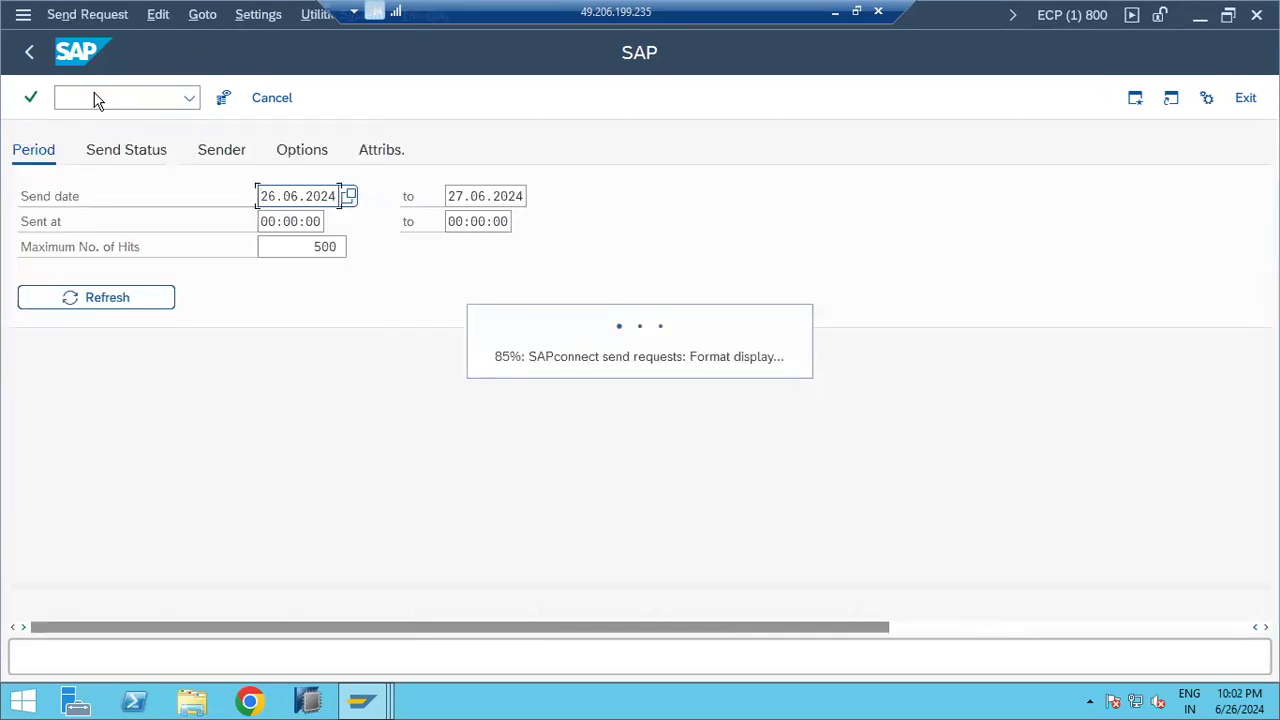
double_click(277, 197)
key("BackSpace")
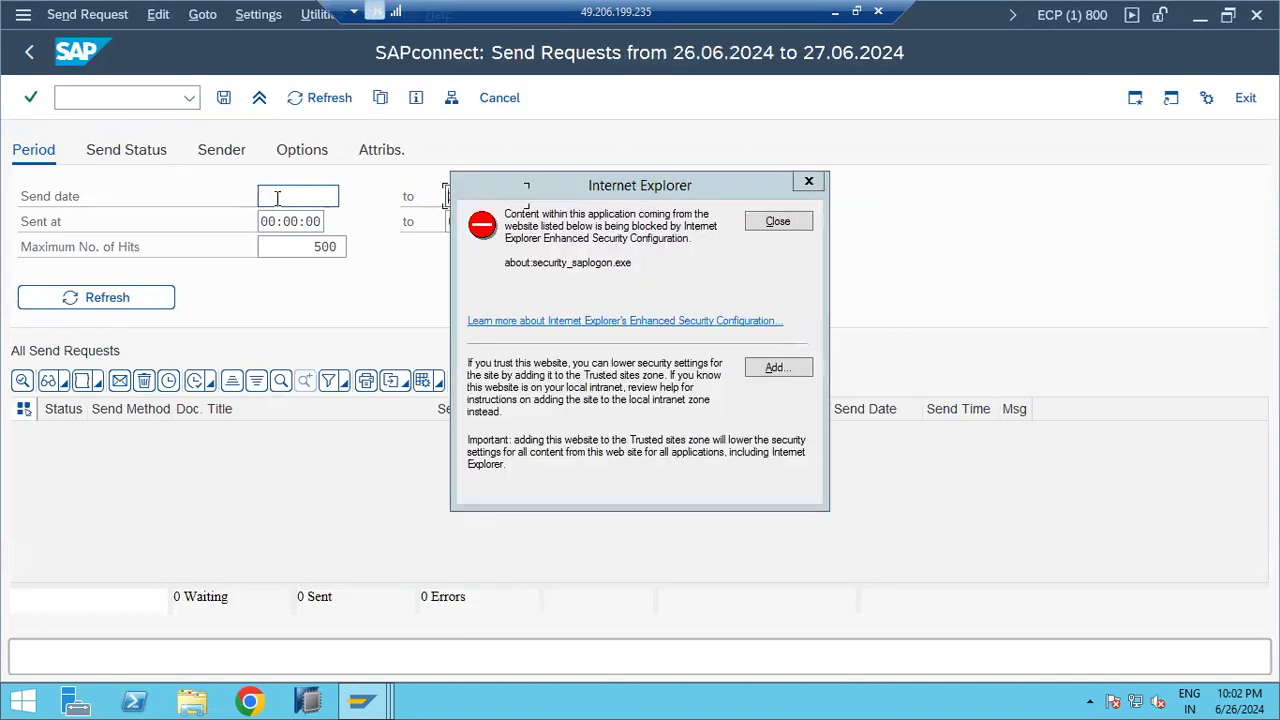
left_click(778, 222)
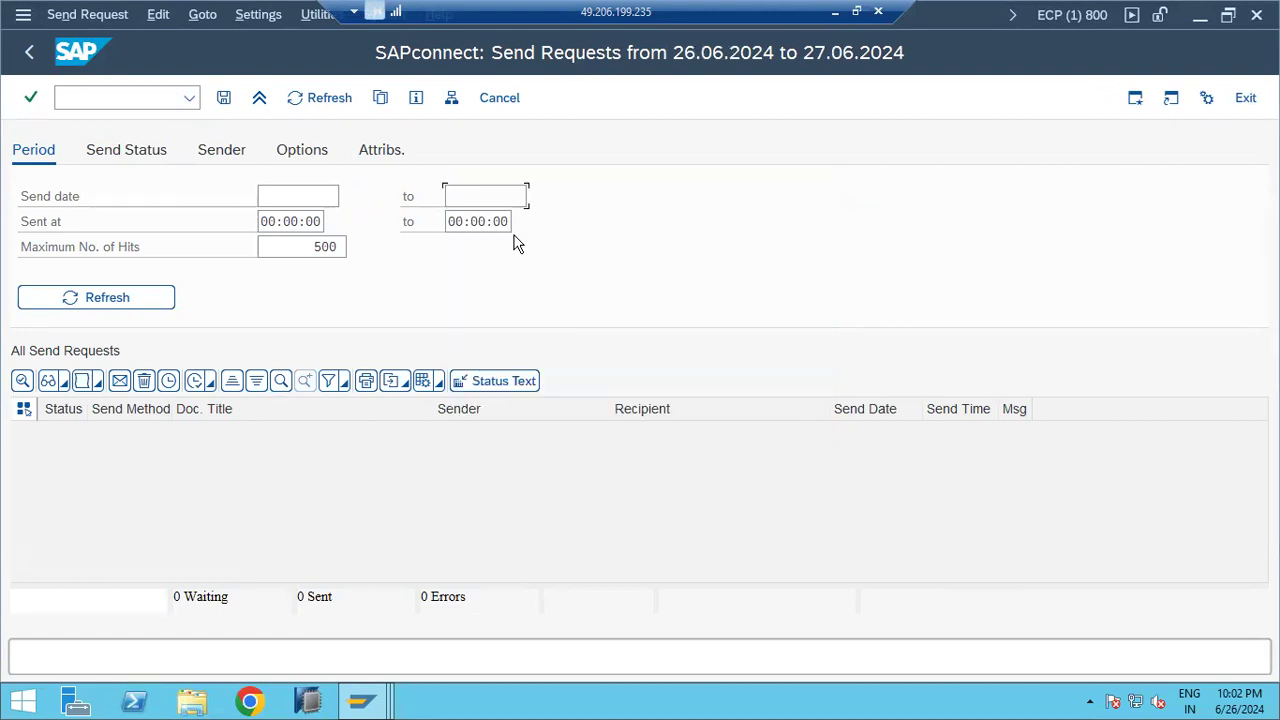
left_click(103, 158)
left_click(100, 295)
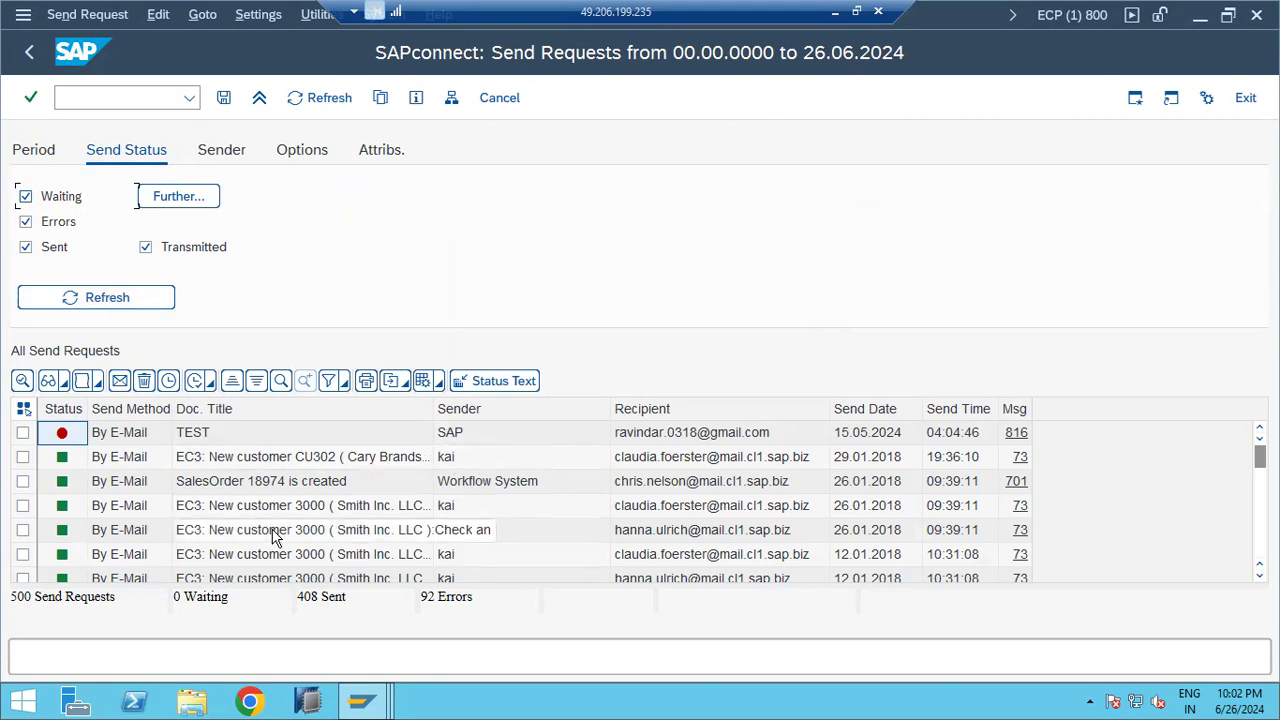
Step: Scroll down the send requests and select the Japan Trading request row
scroll(272, 534, "down", 5)
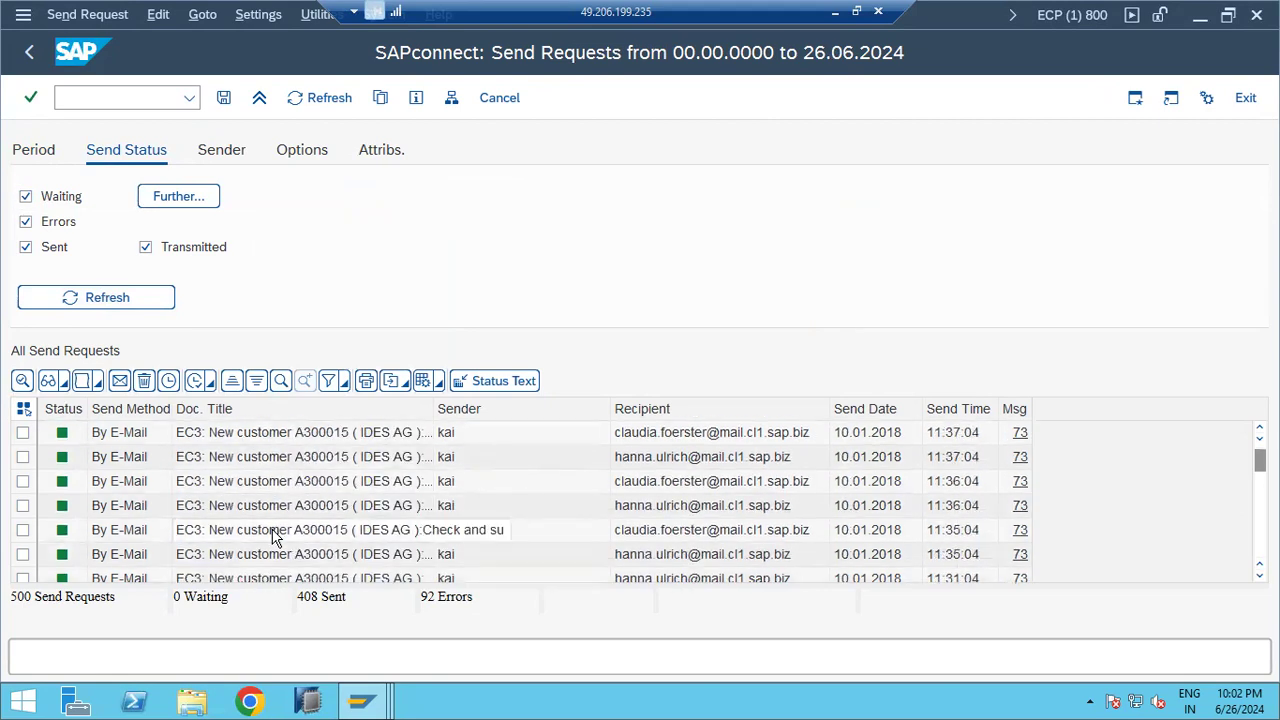
scroll(272, 534, "down", 15)
scroll(272, 537, "down", 5)
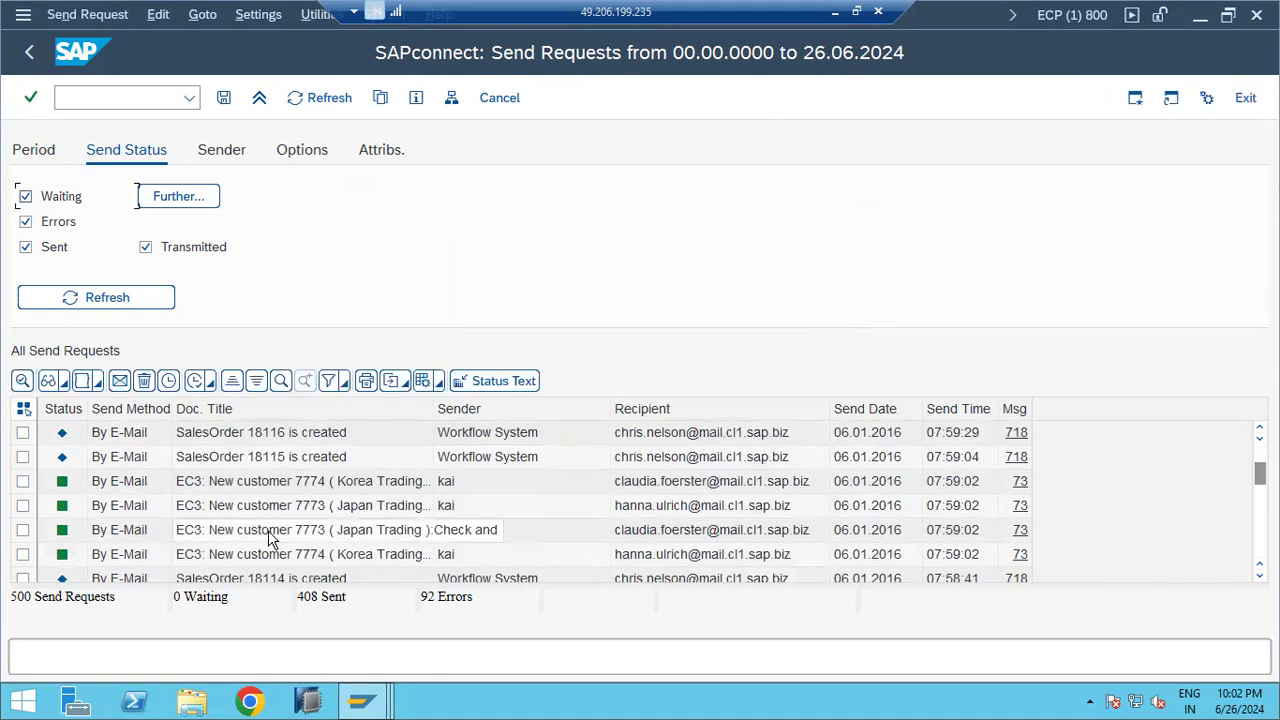
left_click(270, 537)
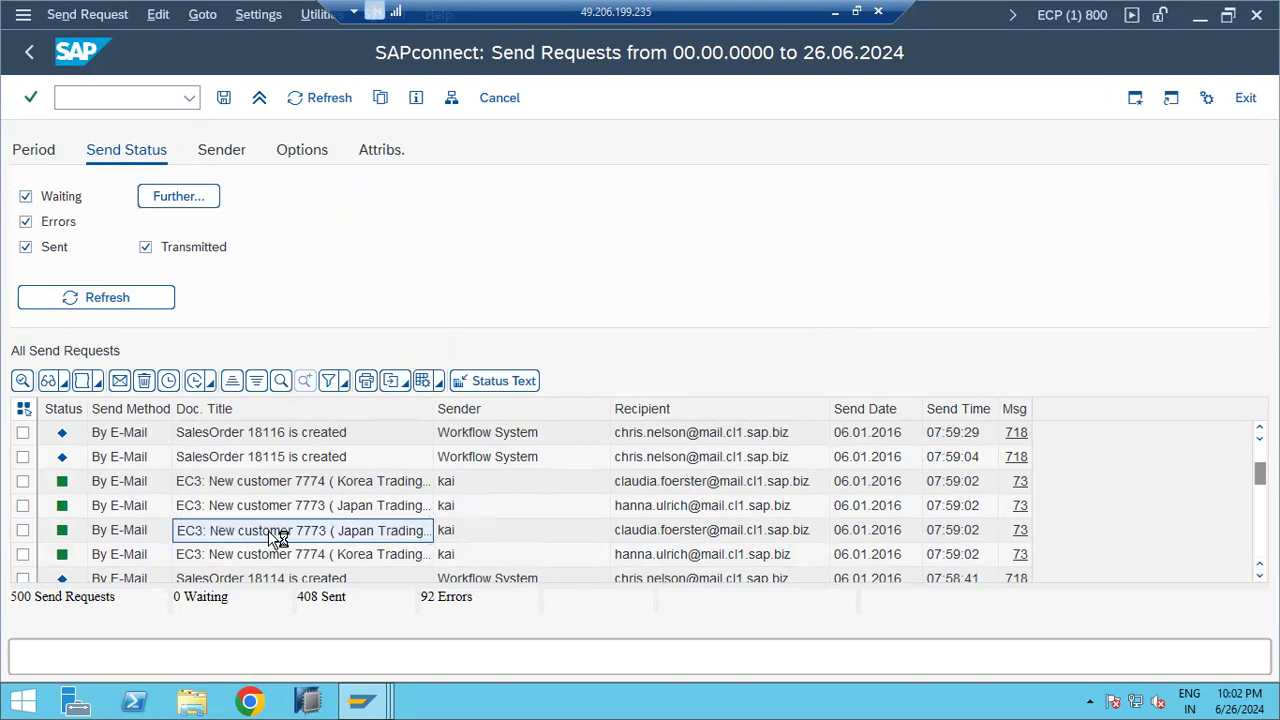
double_click(268, 530)
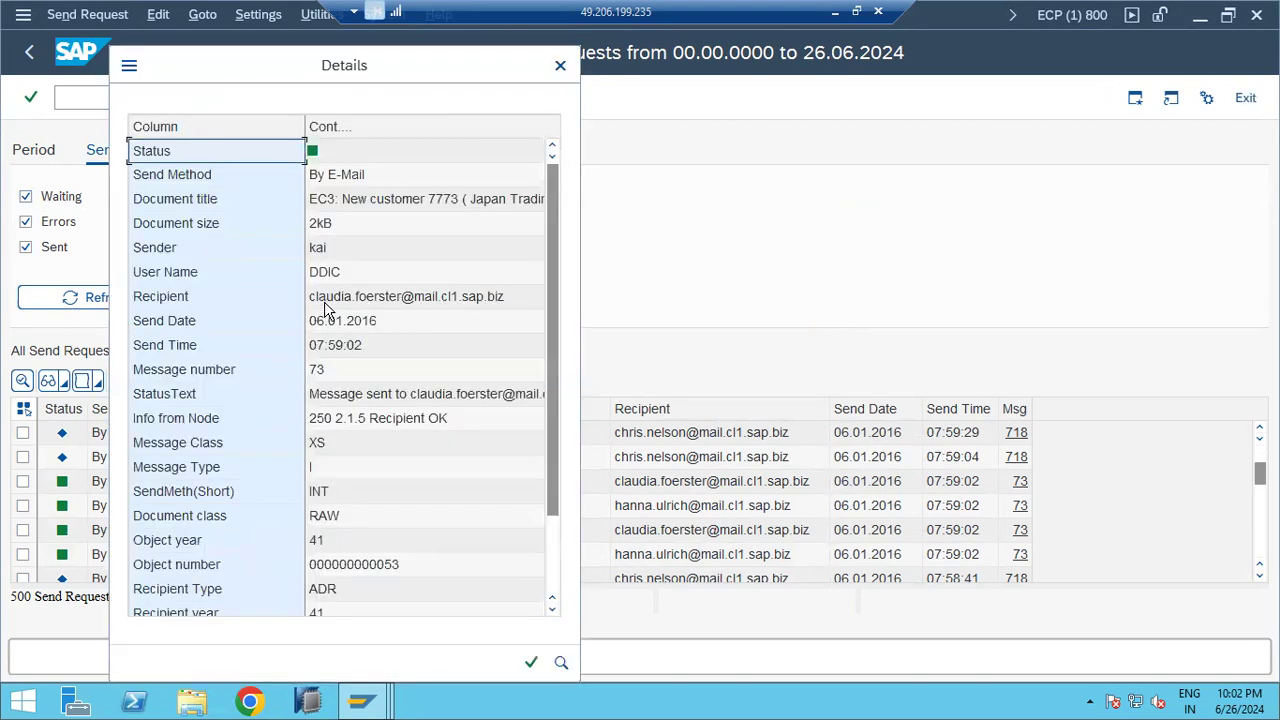
left_click(324, 302)
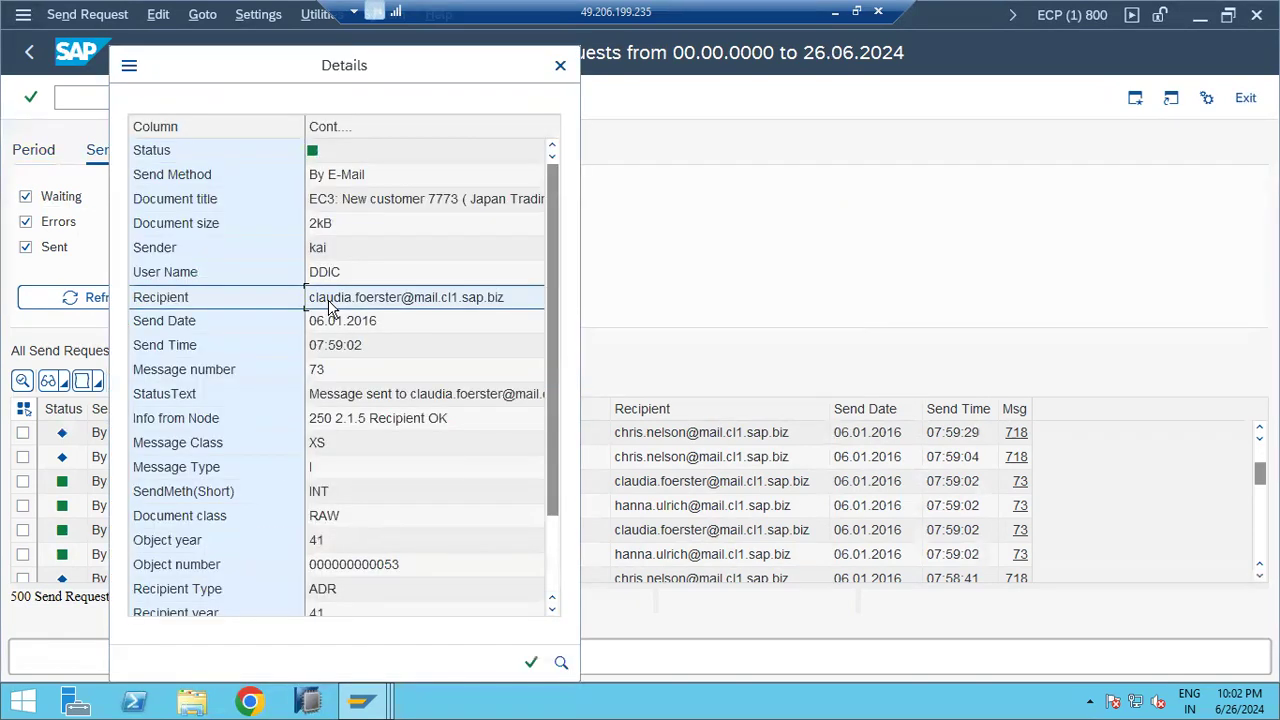
left_click(346, 398)
left_click(348, 420)
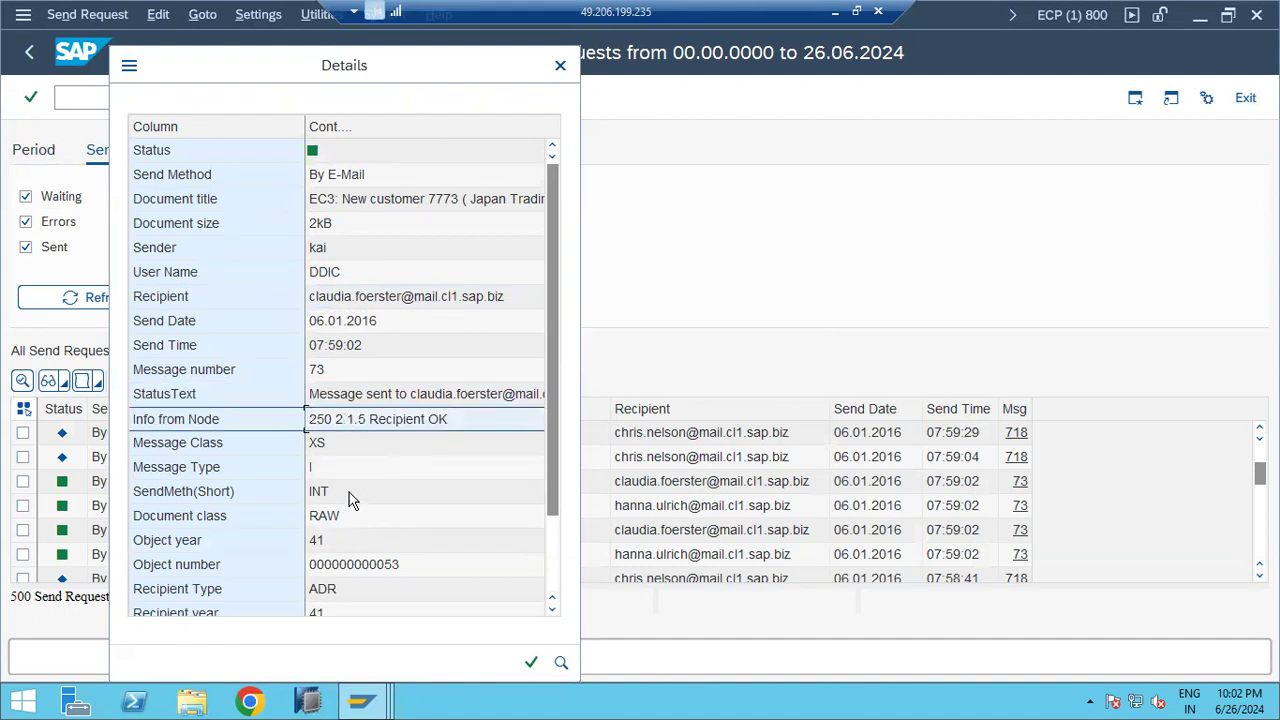
left_click(370, 206)
scroll(412, 294, "down", 2)
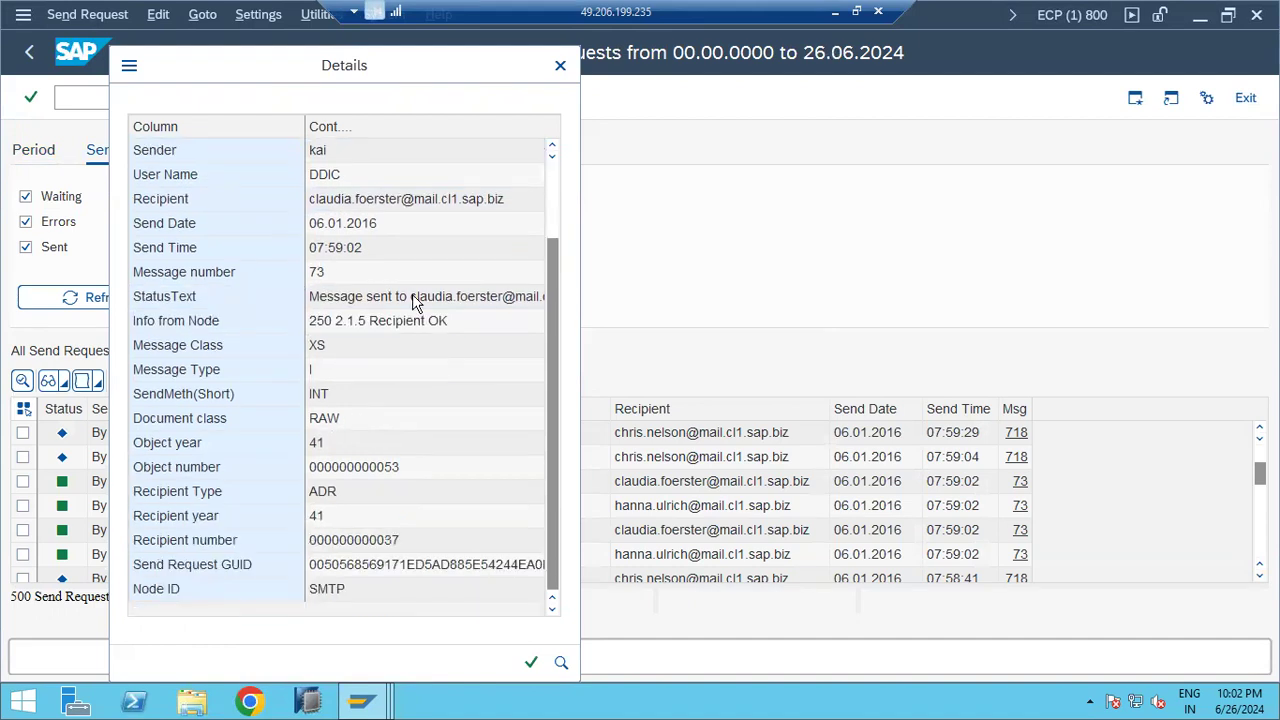
scroll(336, 594, "up", 2)
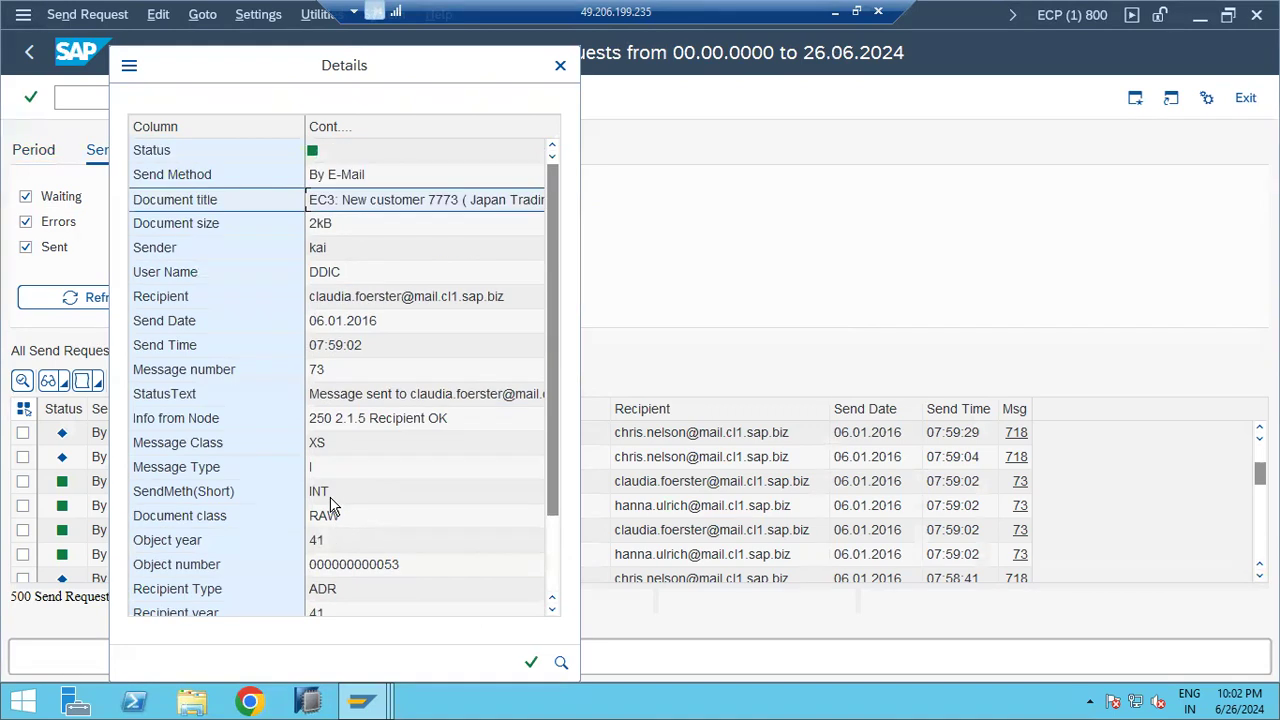
scroll(524, 666, "down", 2)
left_click(530, 663)
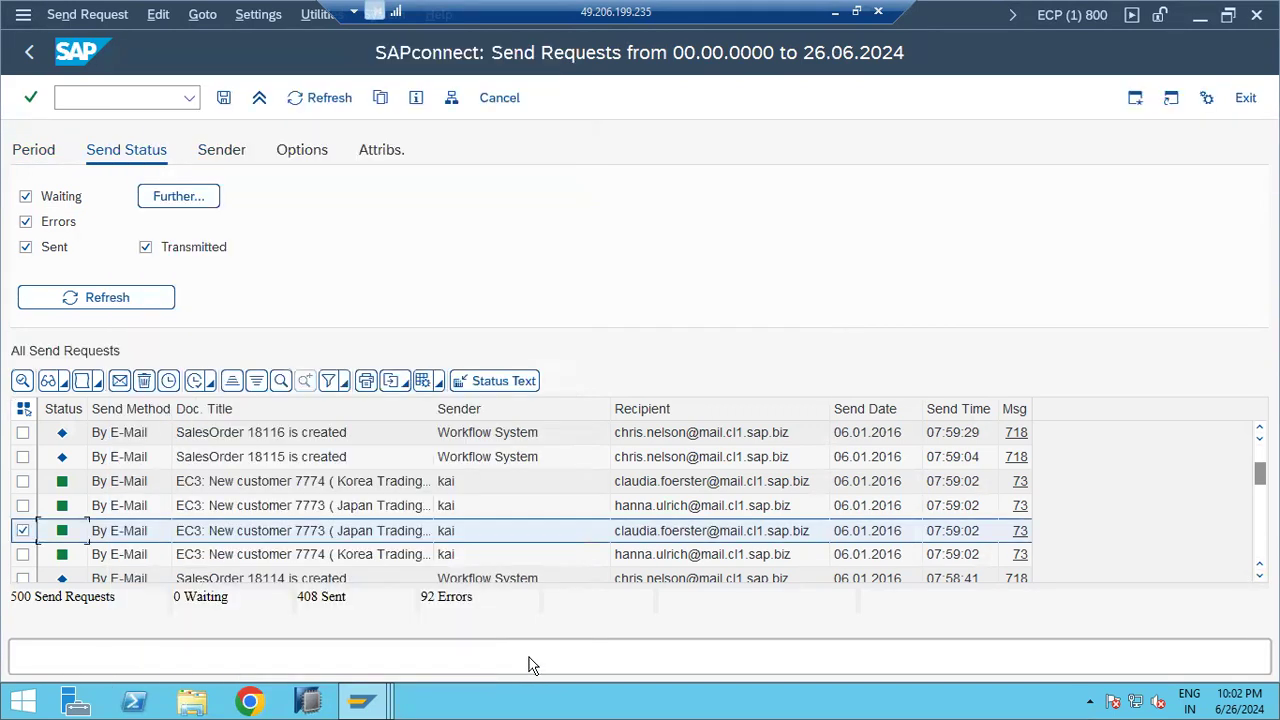
Step: Sort the send requests by recipient, reversing the order, and mark the 408 Sent count
left_click(690, 408)
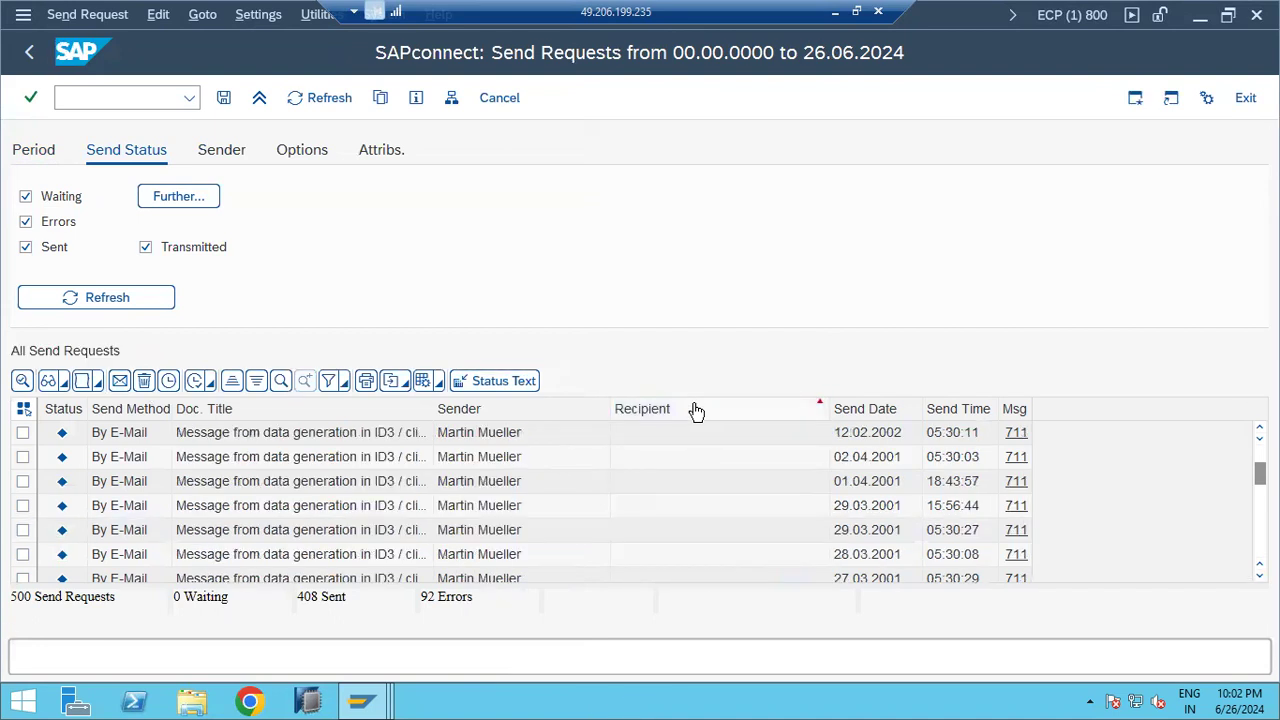
left_click(697, 410)
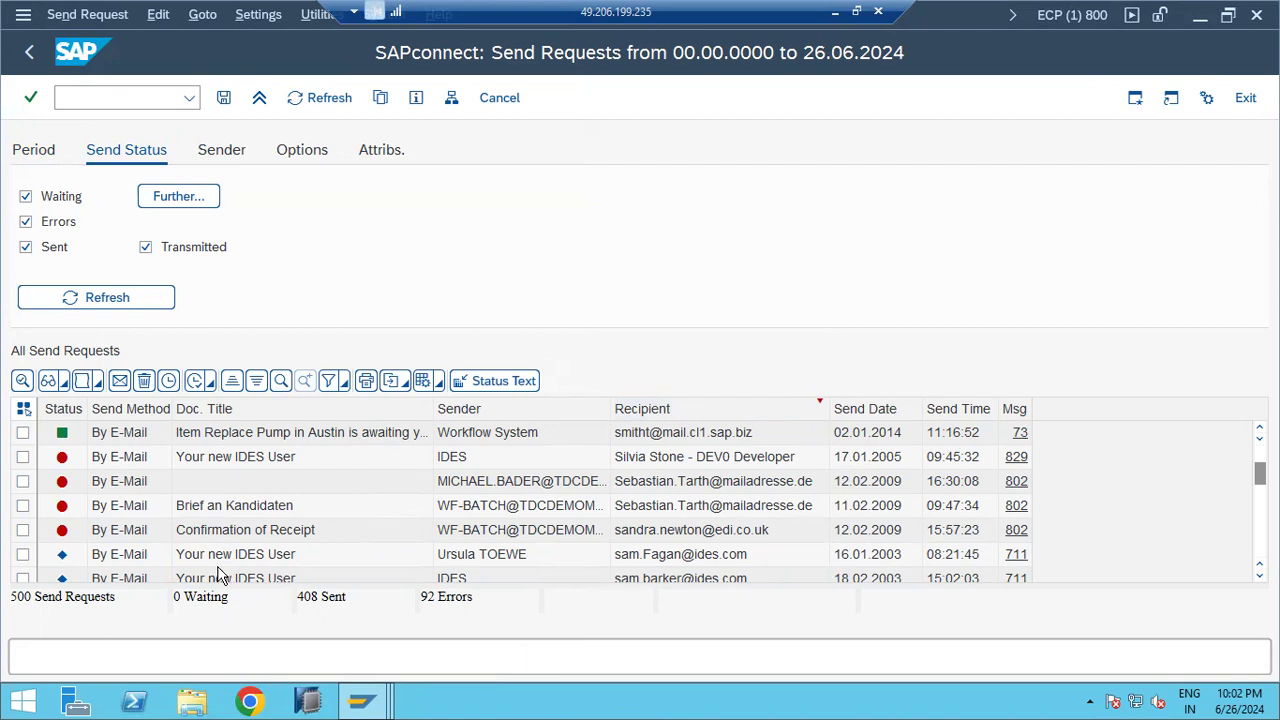
left_click_drag(303, 598, 345, 601)
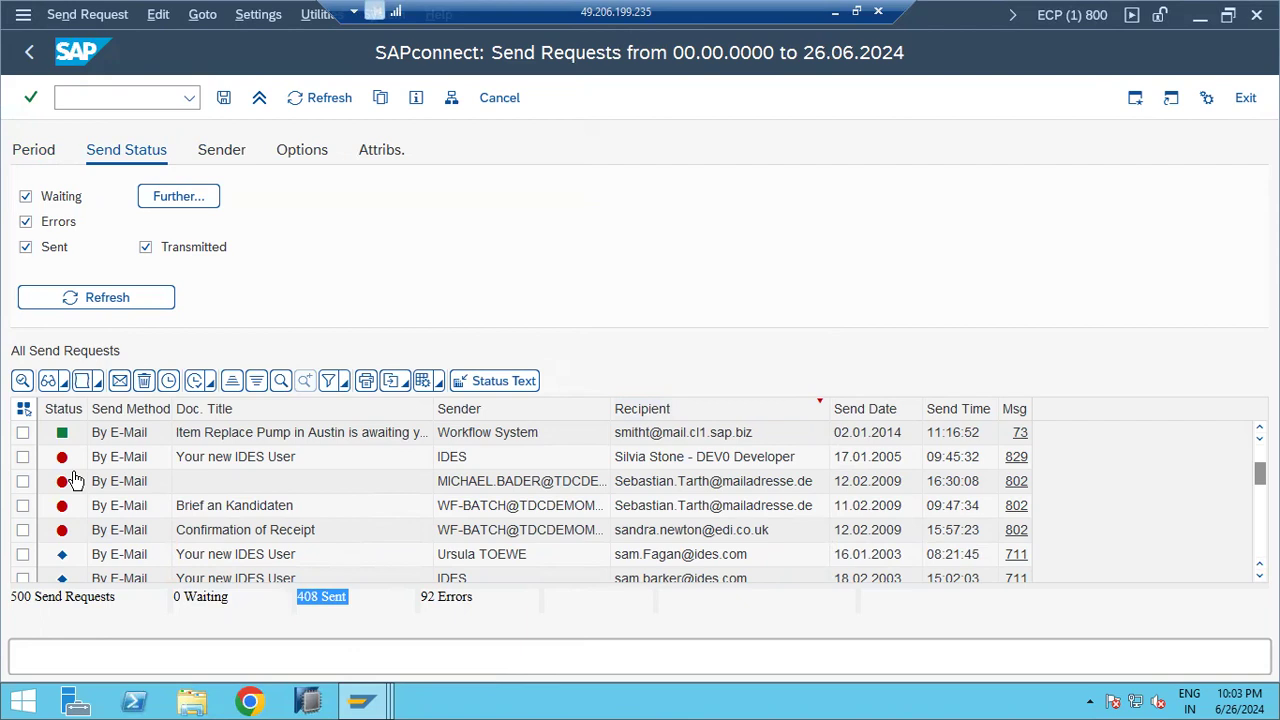
Step: Resend the failed Your new IDES User request via Start Send Process for Selection, then refresh
left_click(23, 459)
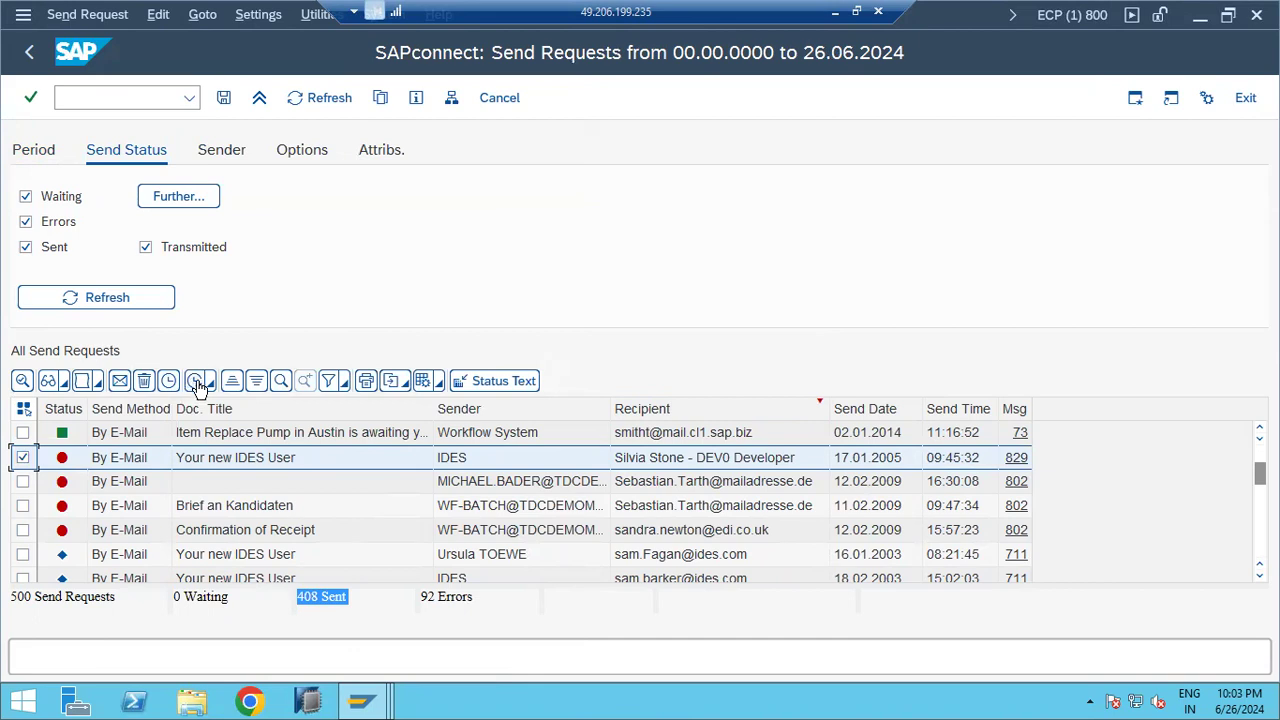
left_click(210, 385)
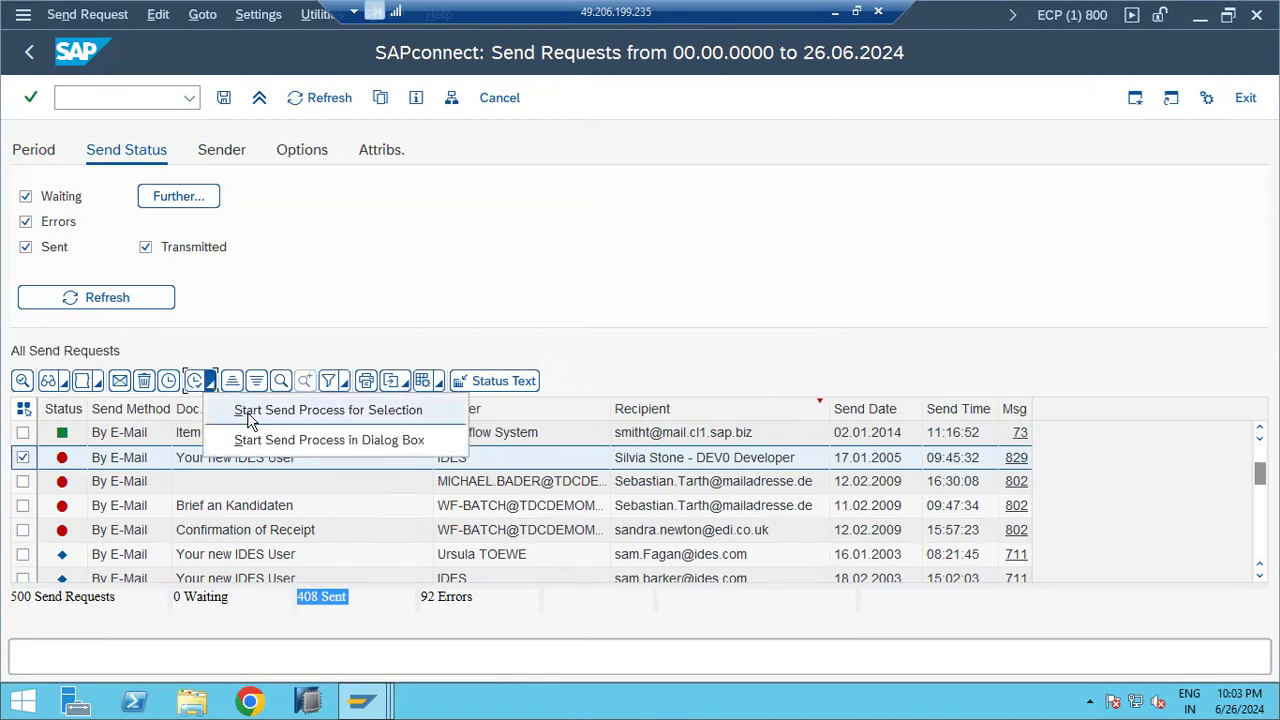
left_click(250, 414)
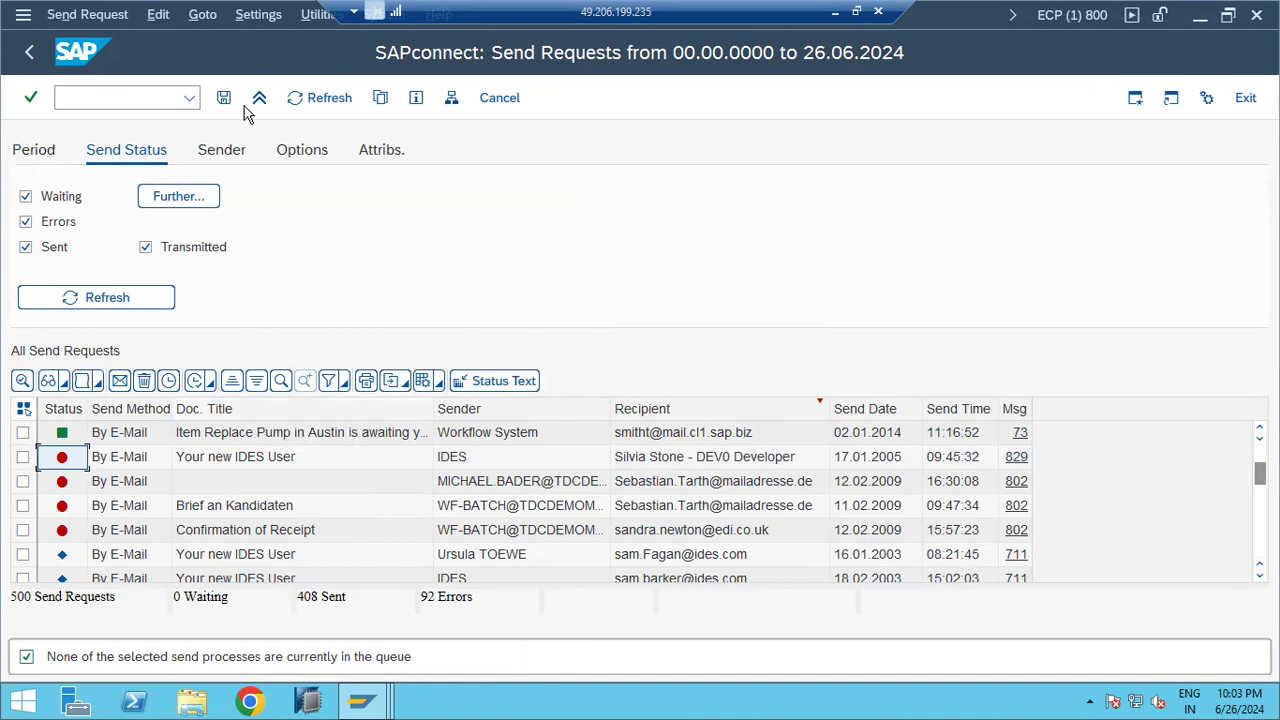
left_click(313, 97)
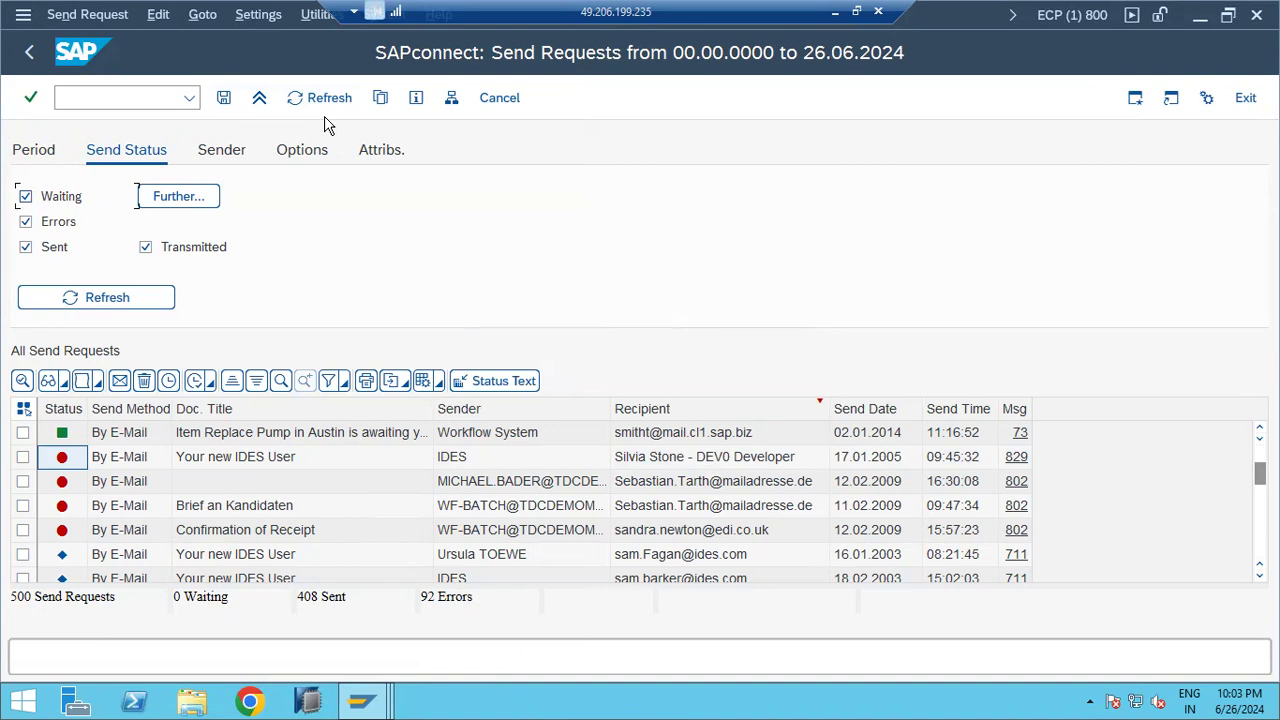
left_click(125, 98)
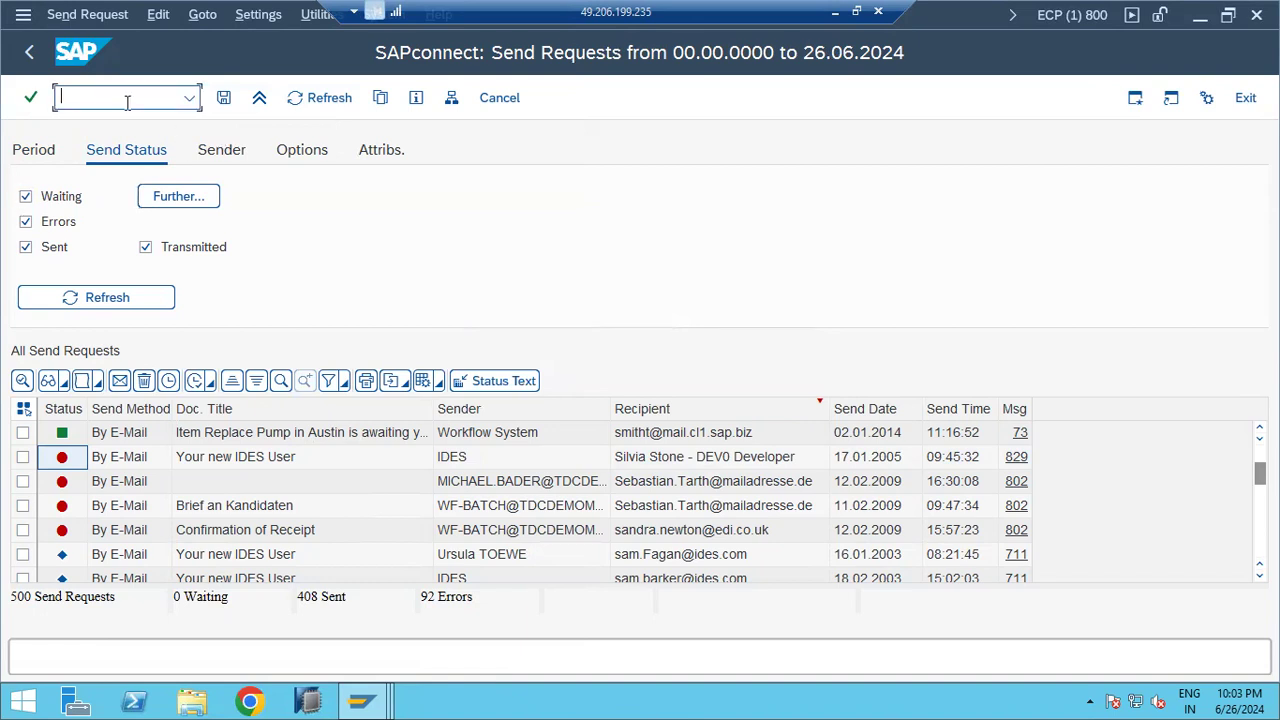
left_click(361, 700)
Step: Dismiss the Internet Explorer warning over the Business Workplace and narrow its folder tree pane
left_click(339, 622)
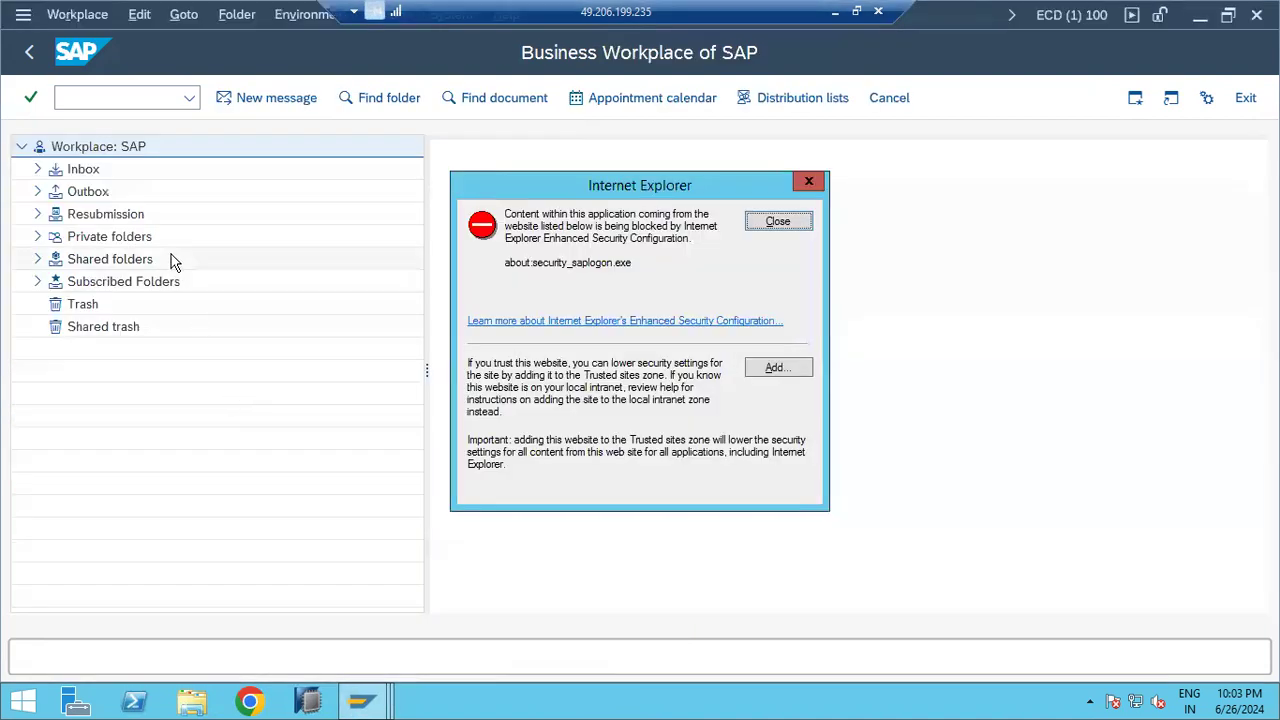
left_click(779, 222)
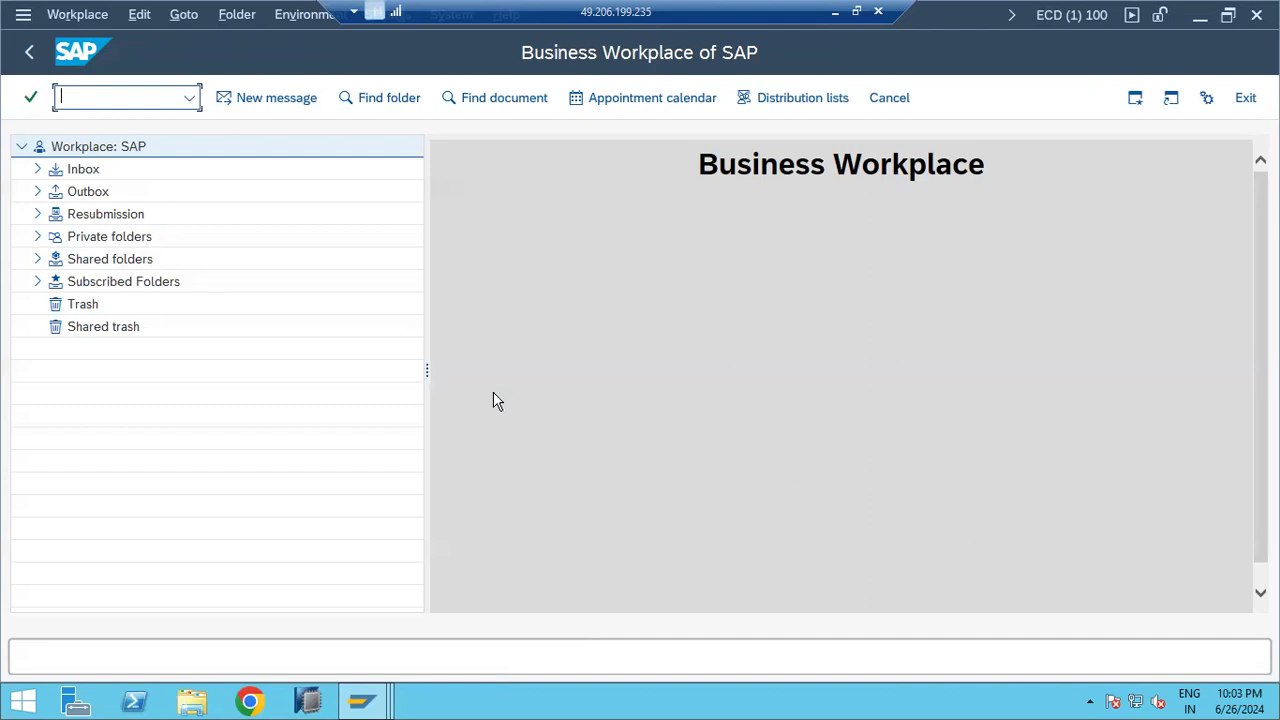
left_click_drag(429, 367, 330, 369)
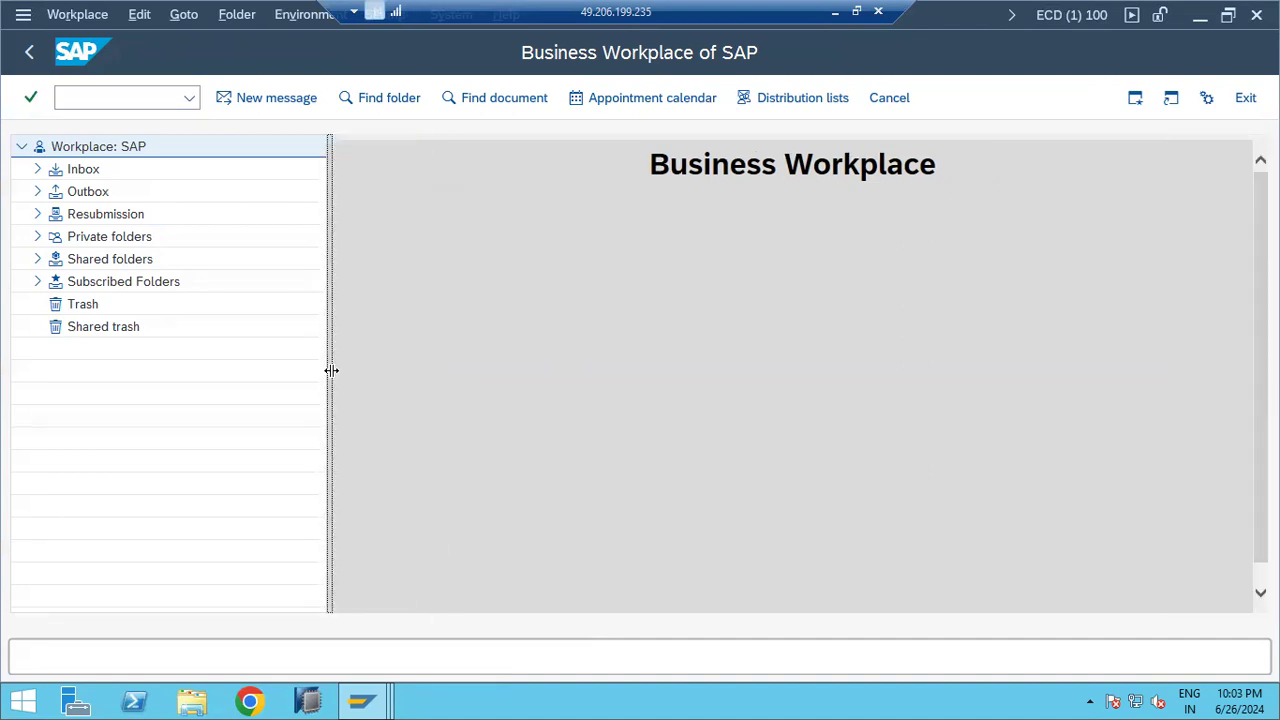
left_click(189, 98)
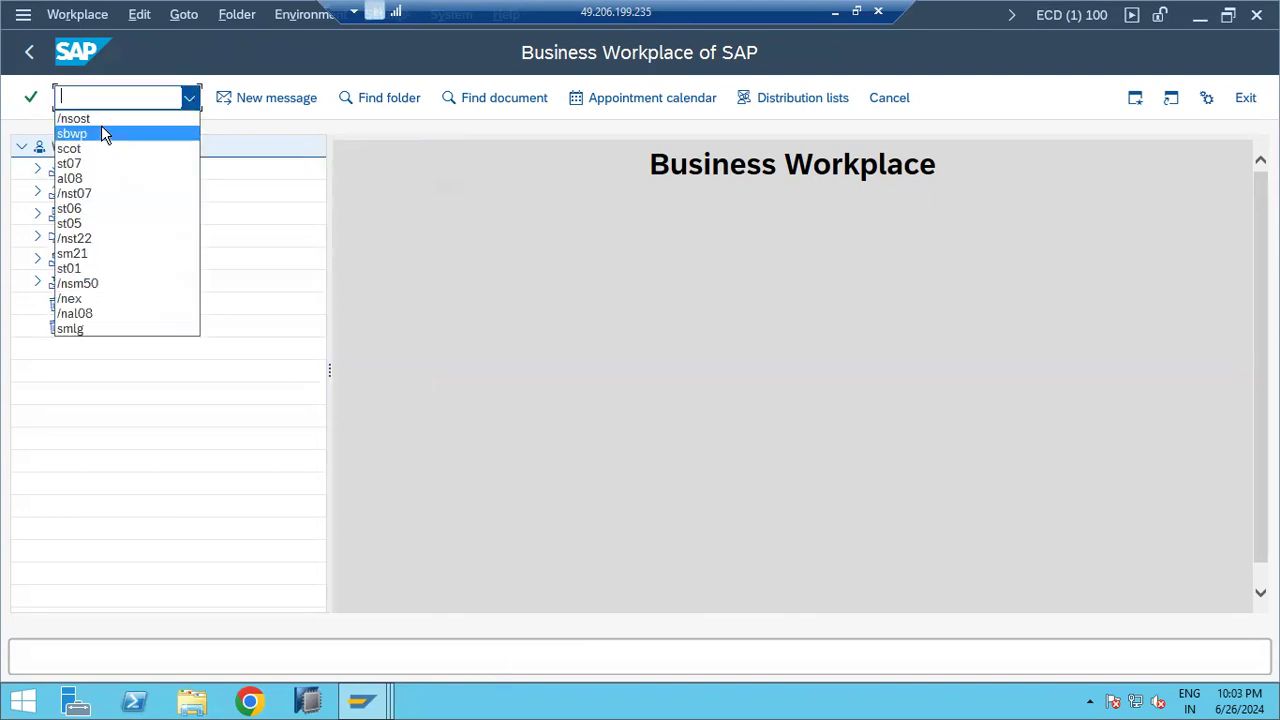
left_click(526, 270)
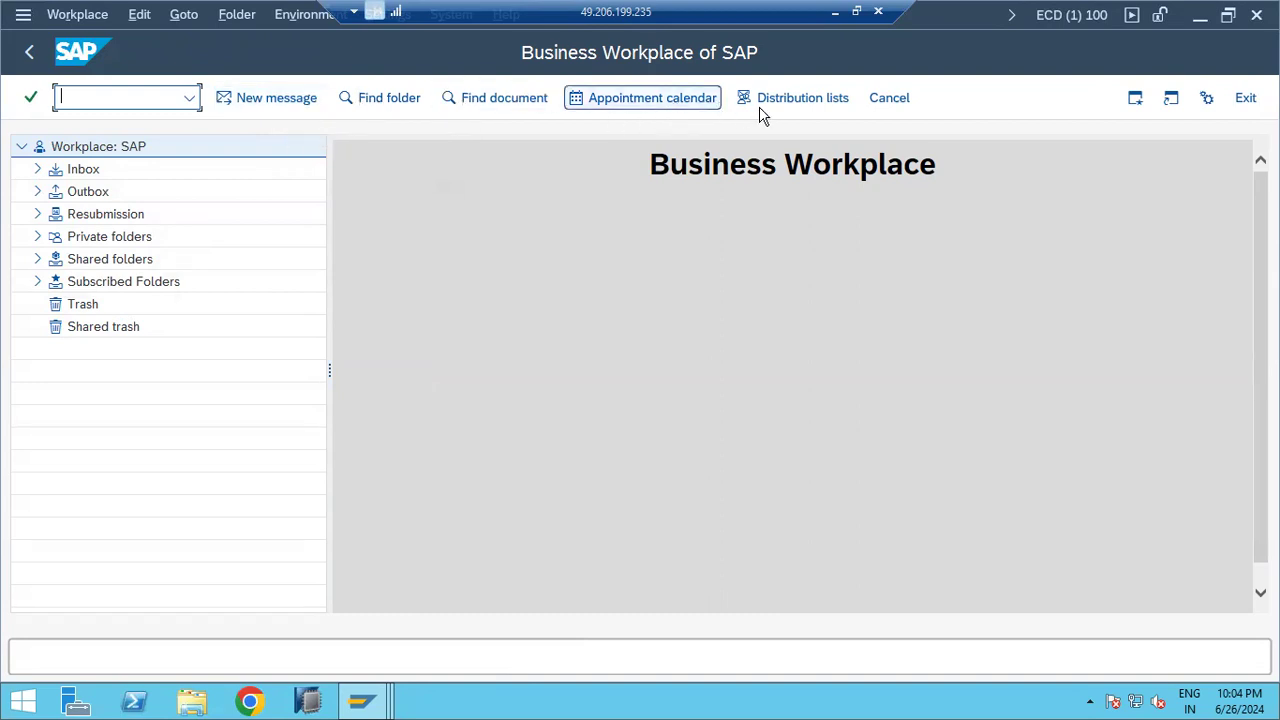
Step: Compose a new LEAVE APPROVAL message with body text 'fdvfbf' and an external e-mail recipient
left_click(256, 108)
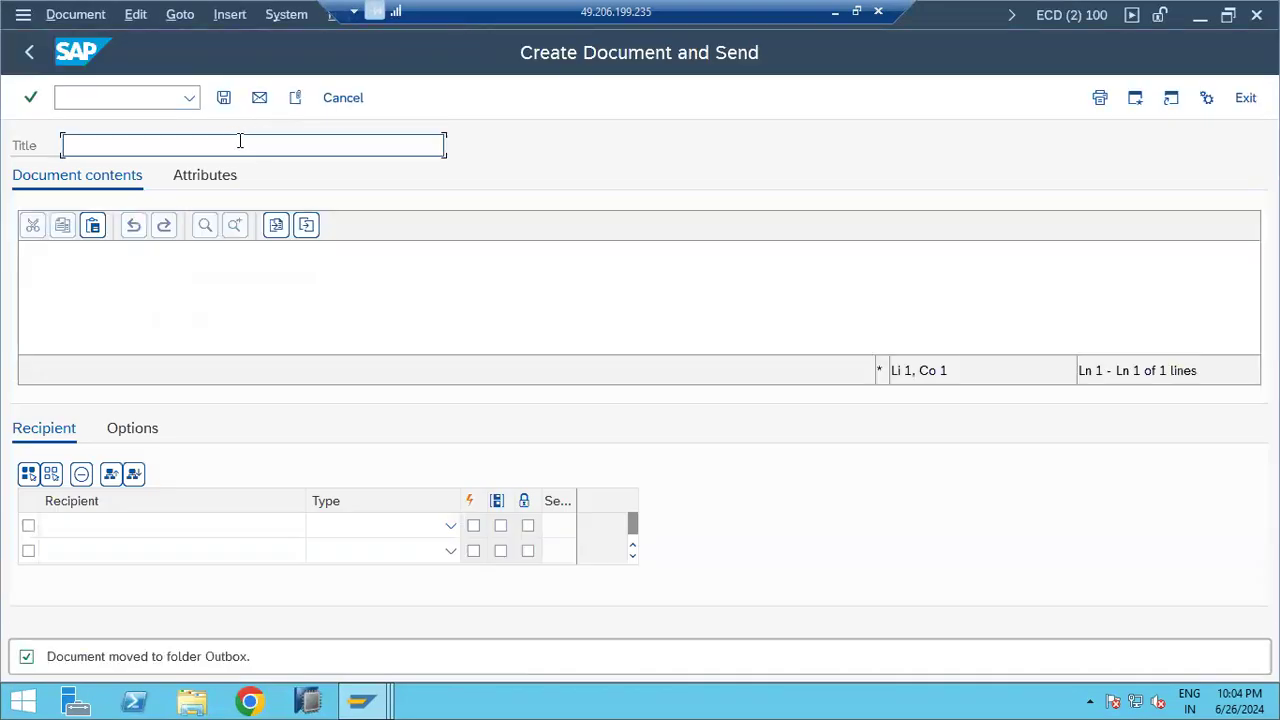
double_click(240, 143)
key("BackSpace")
left_click(217, 251)
type("fdvfbf")
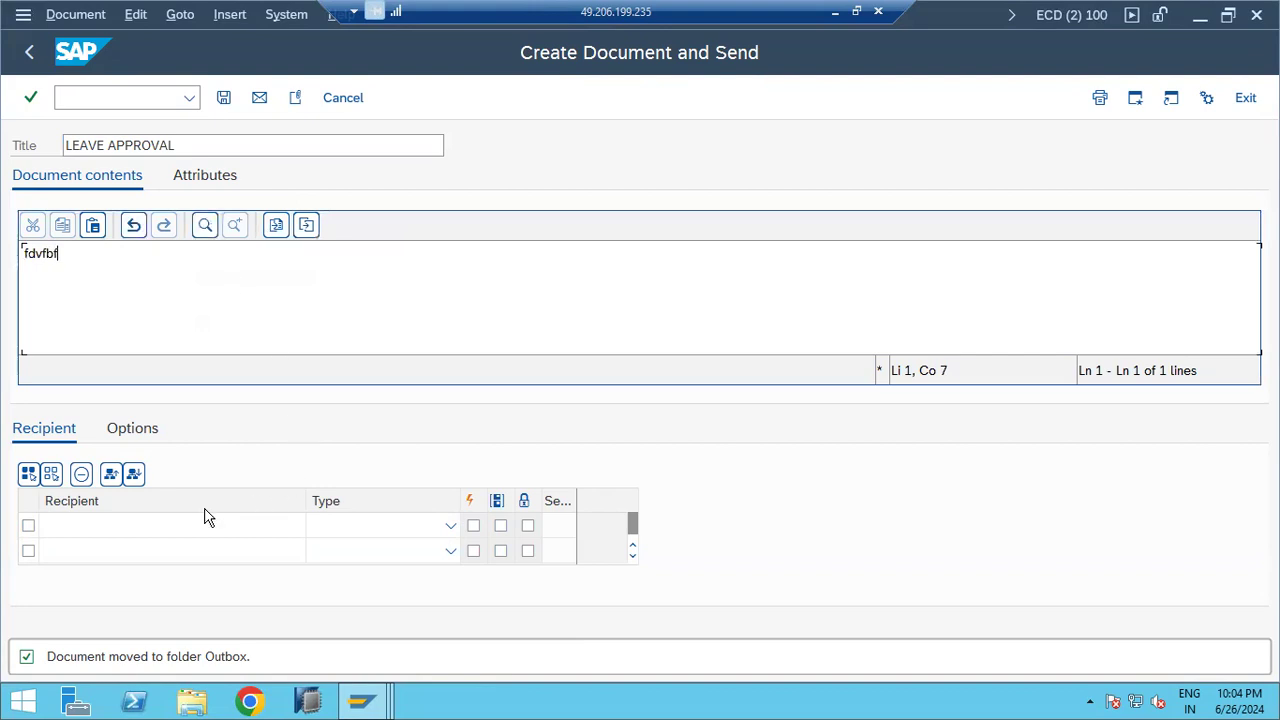
left_click(133, 525)
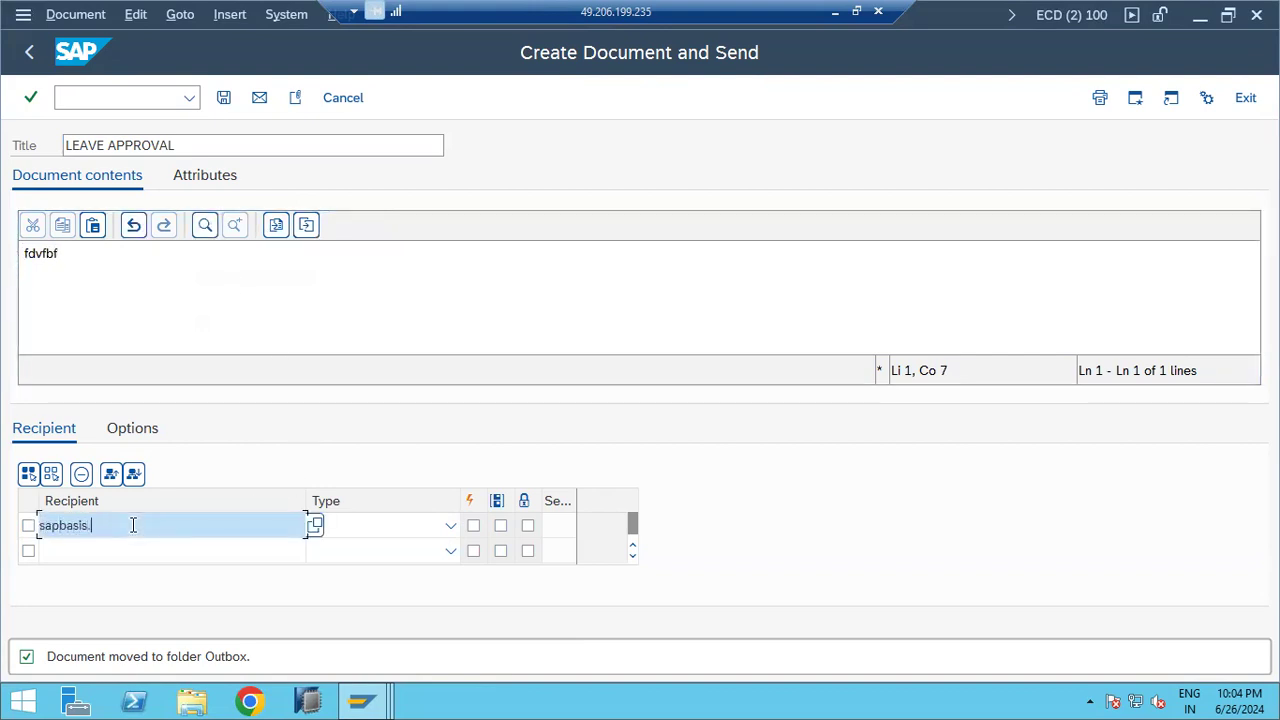
Step: Set the recipient type to Internet address and send the message
left_click(451, 527)
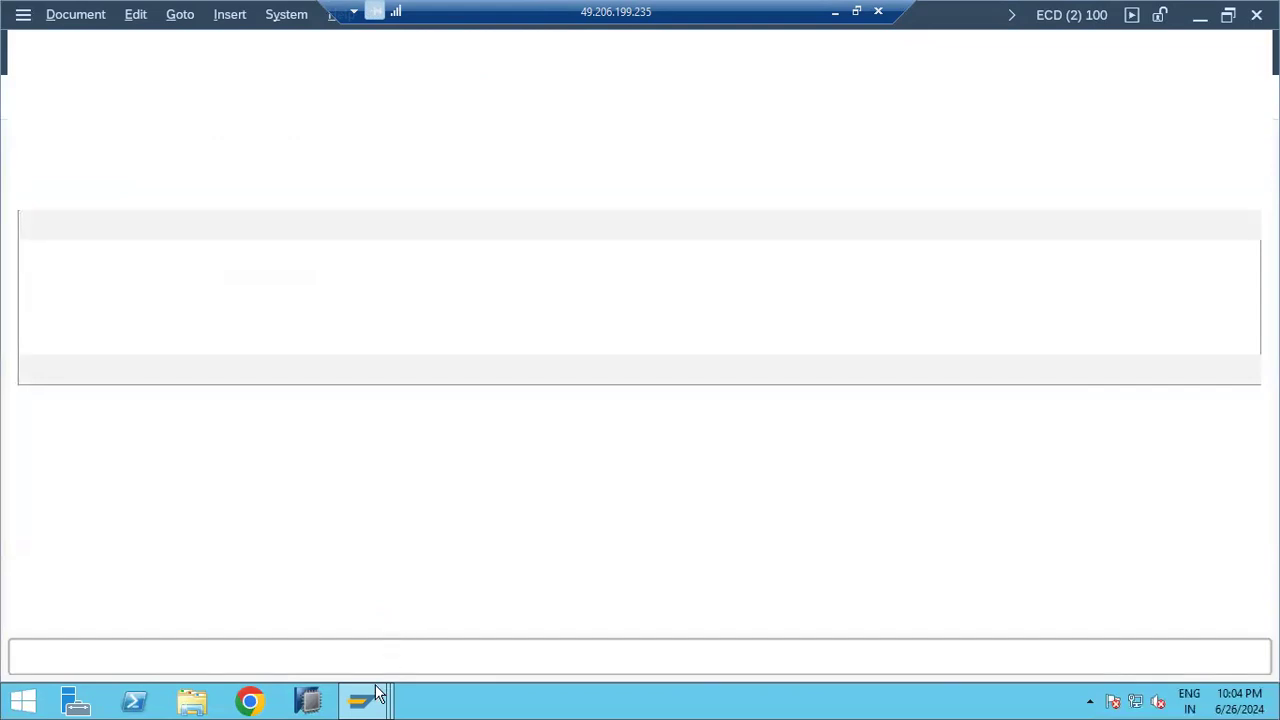
mouse_move(372, 696)
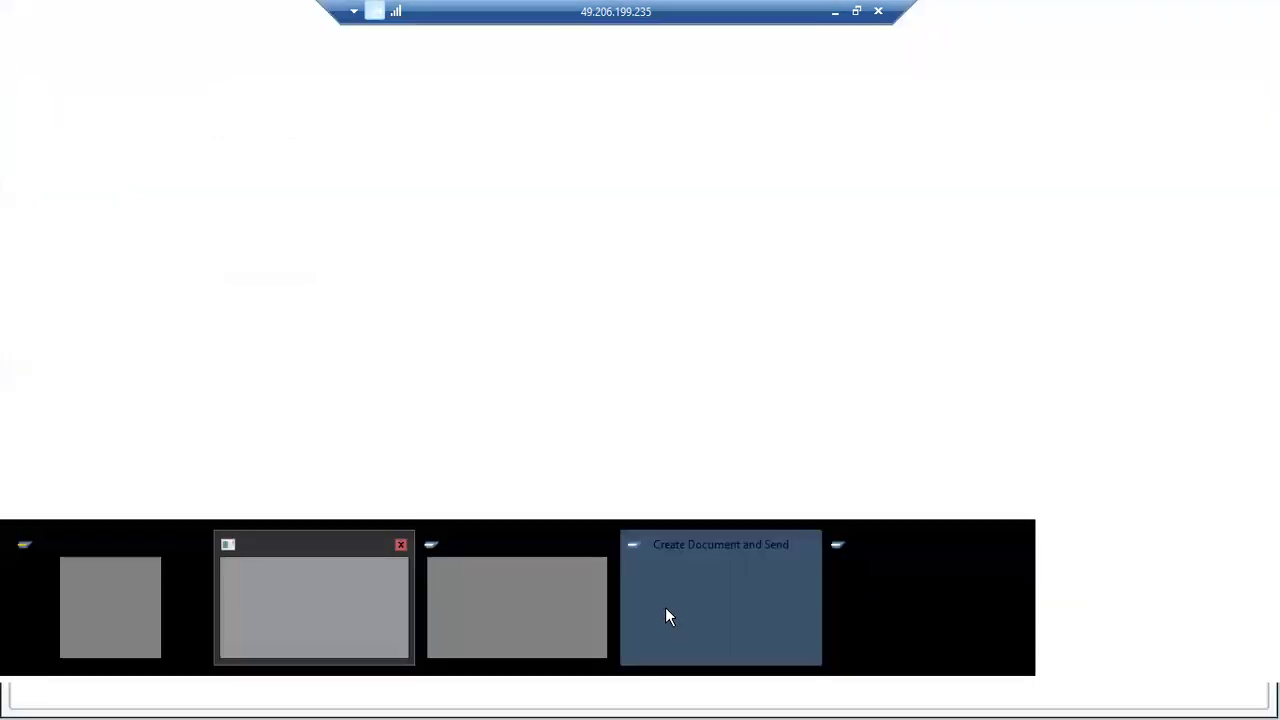
left_click(665, 607)
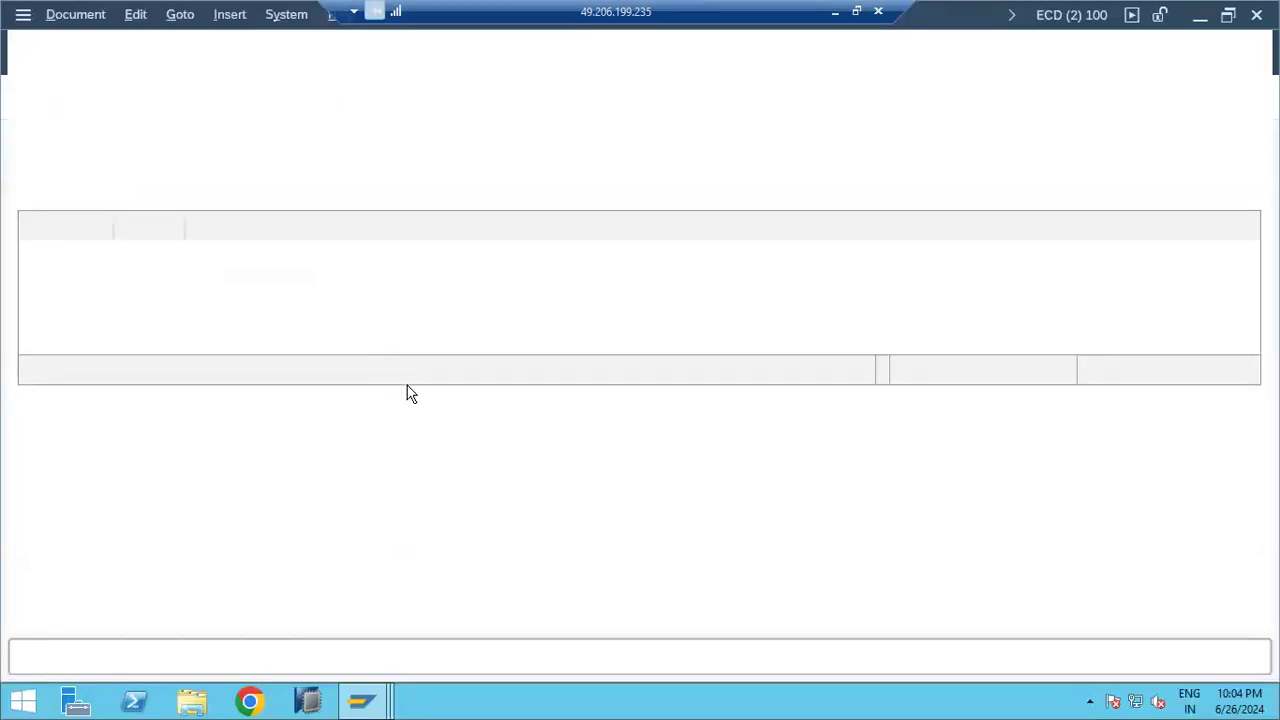
left_click(360, 690)
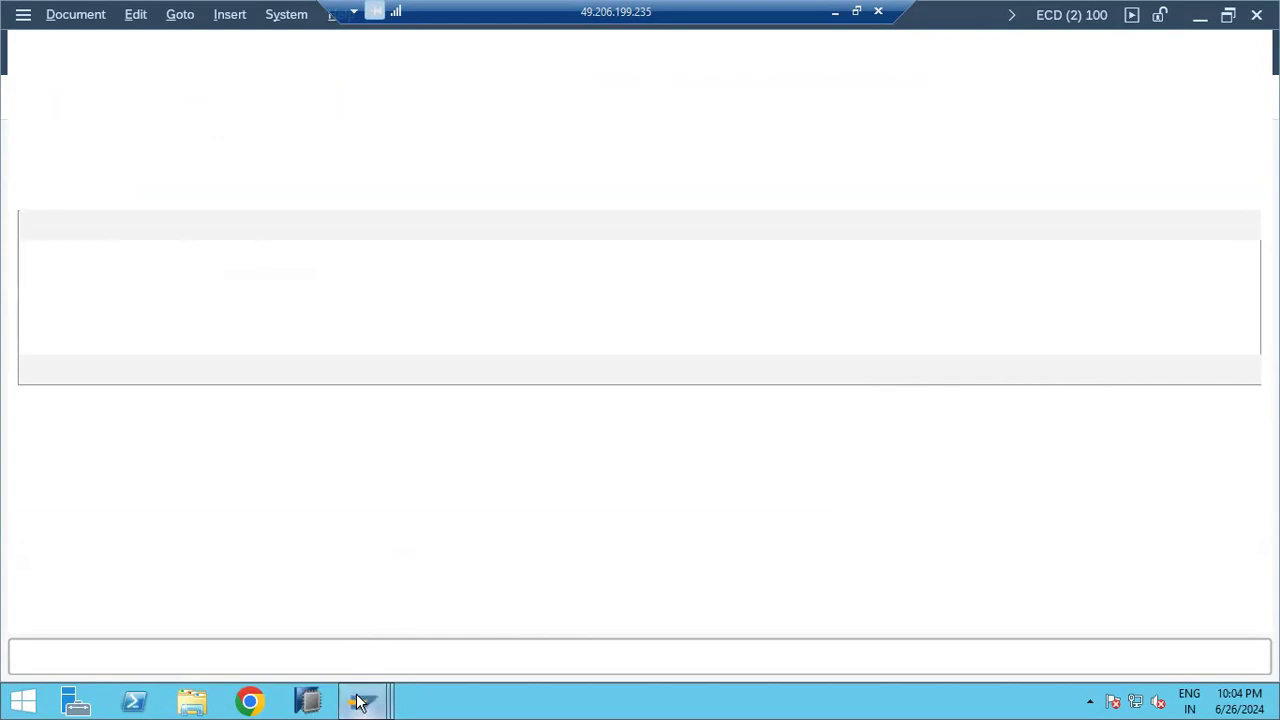
left_click(320, 627)
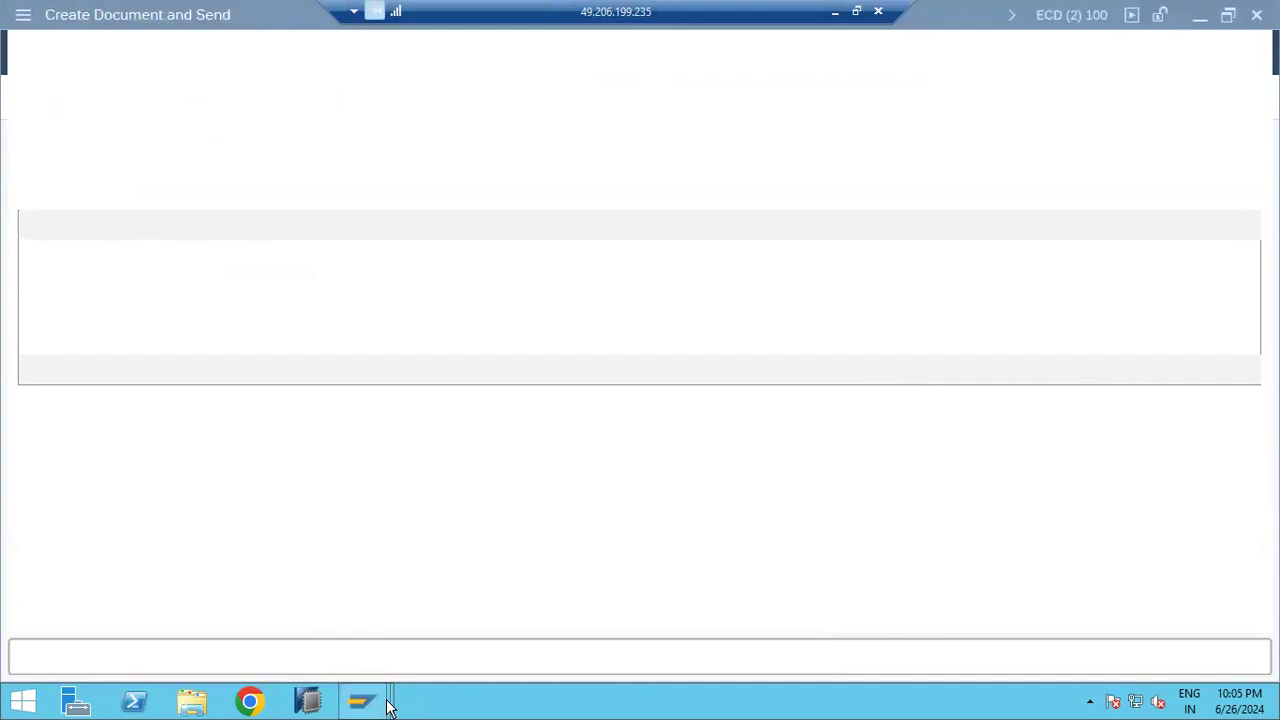
mouse_move(386, 703)
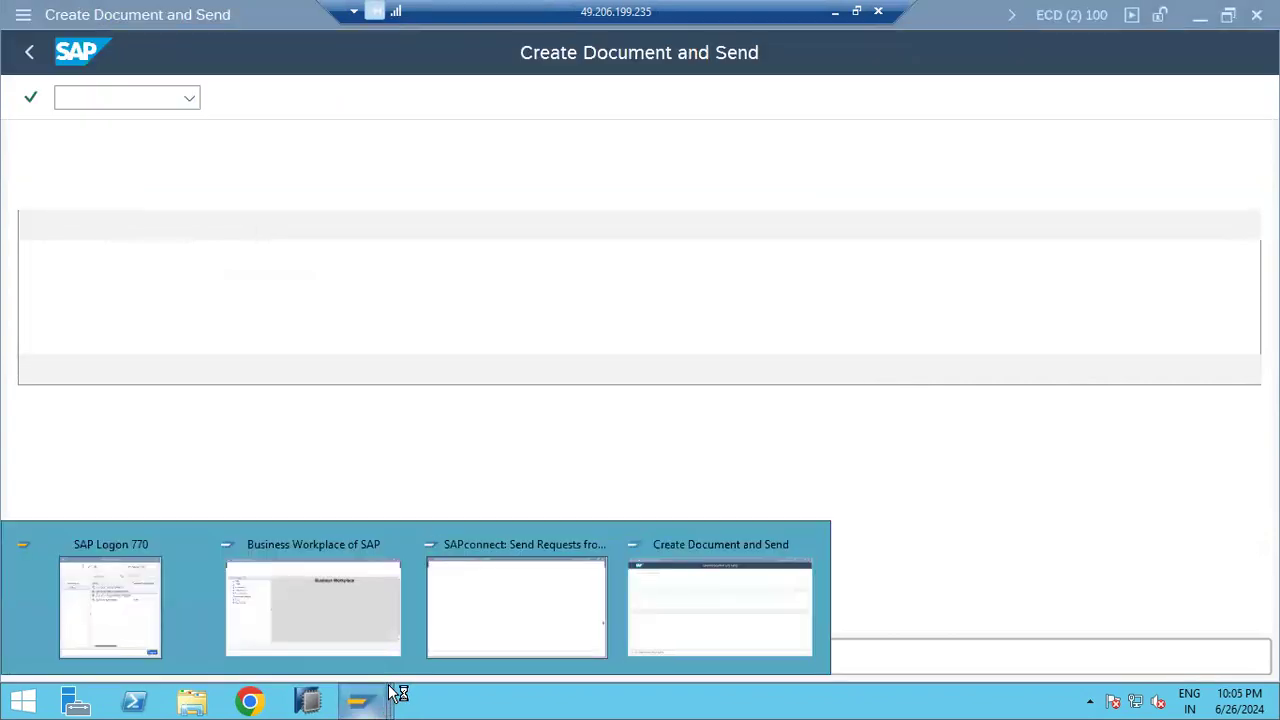
left_click(707, 594)
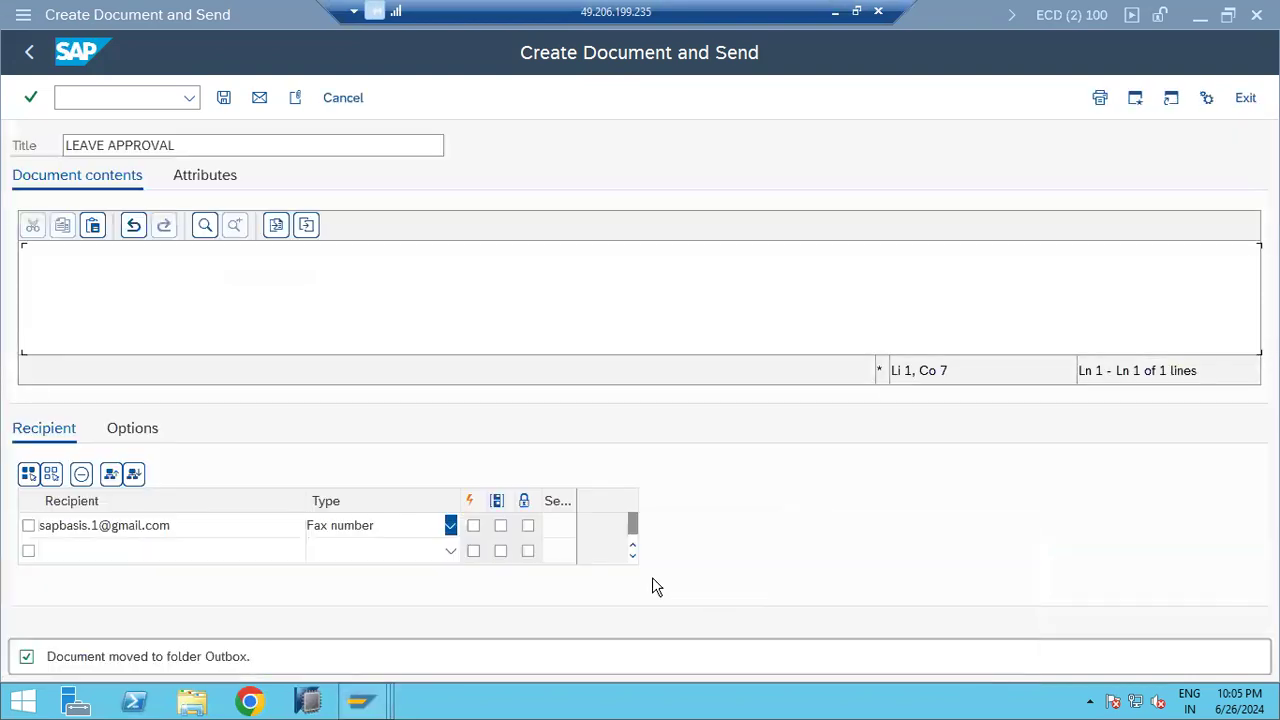
left_click(450, 526)
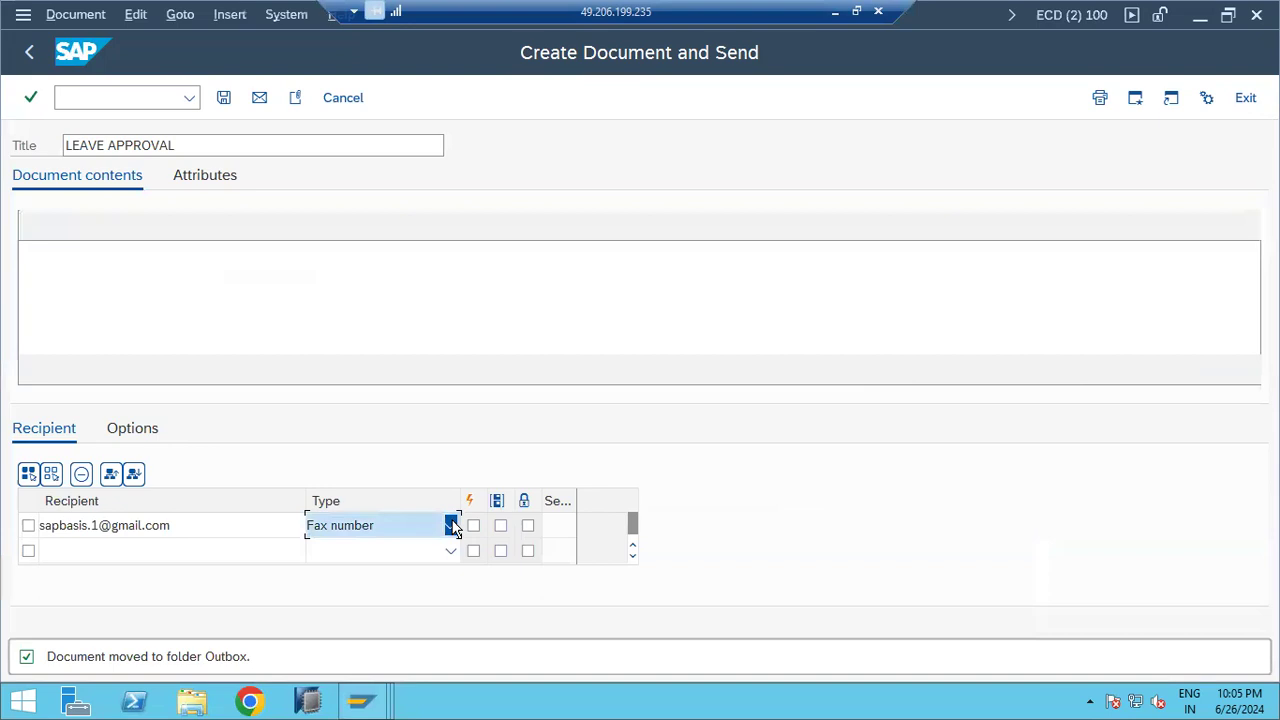
left_click(450, 526)
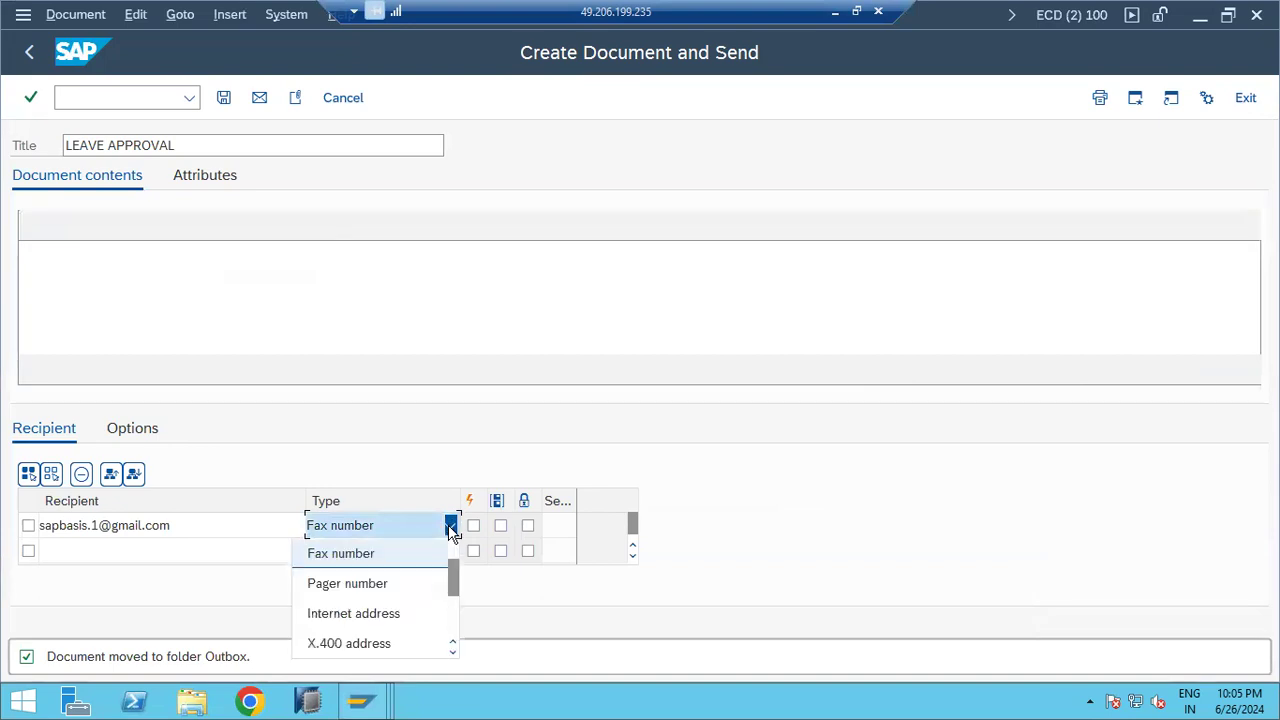
left_click(362, 615)
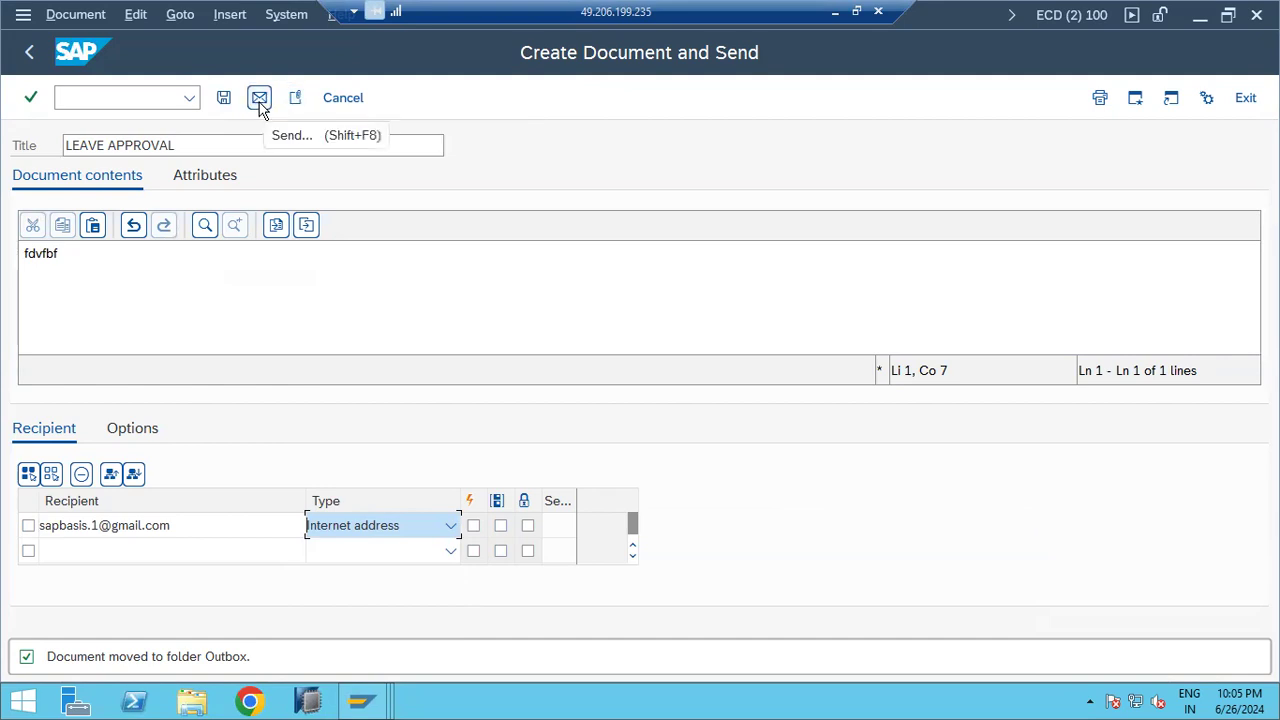
left_click(260, 100)
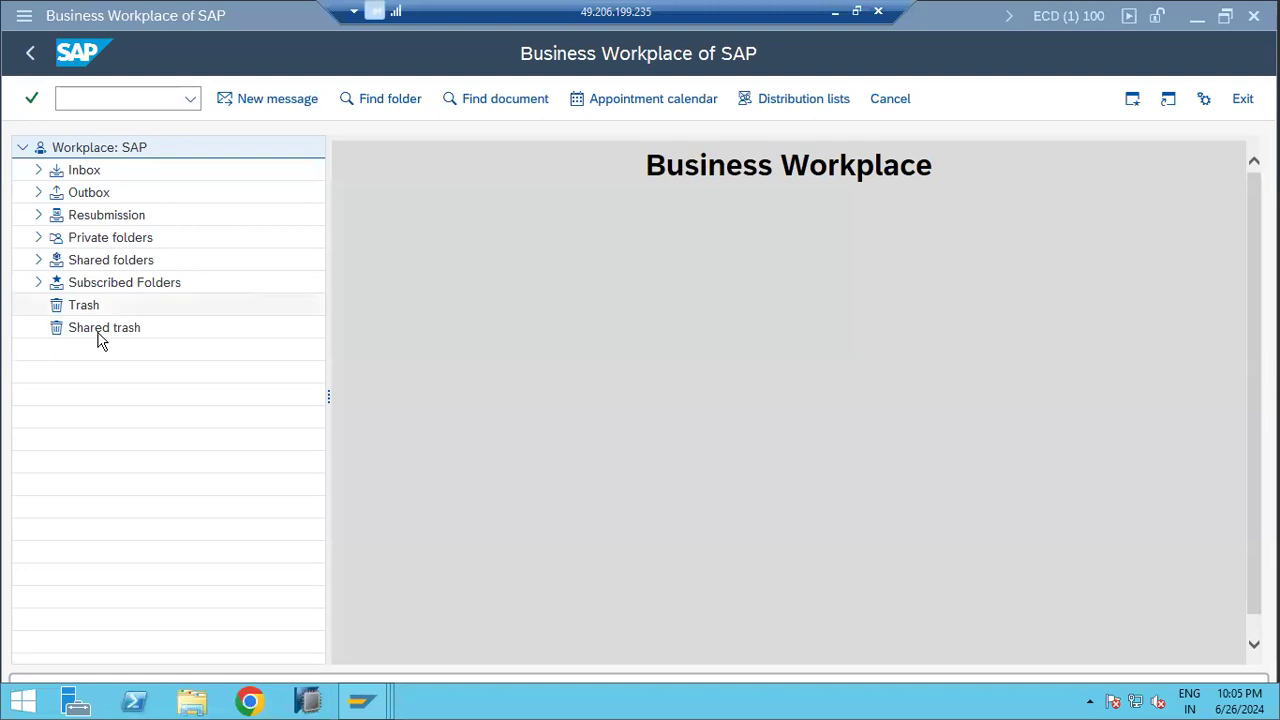
Step: Check the Outbox documents for LEAVE APPROVAL, then bring the SAPconnect send requests window forward
left_click(38, 192)
left_click(95, 218)
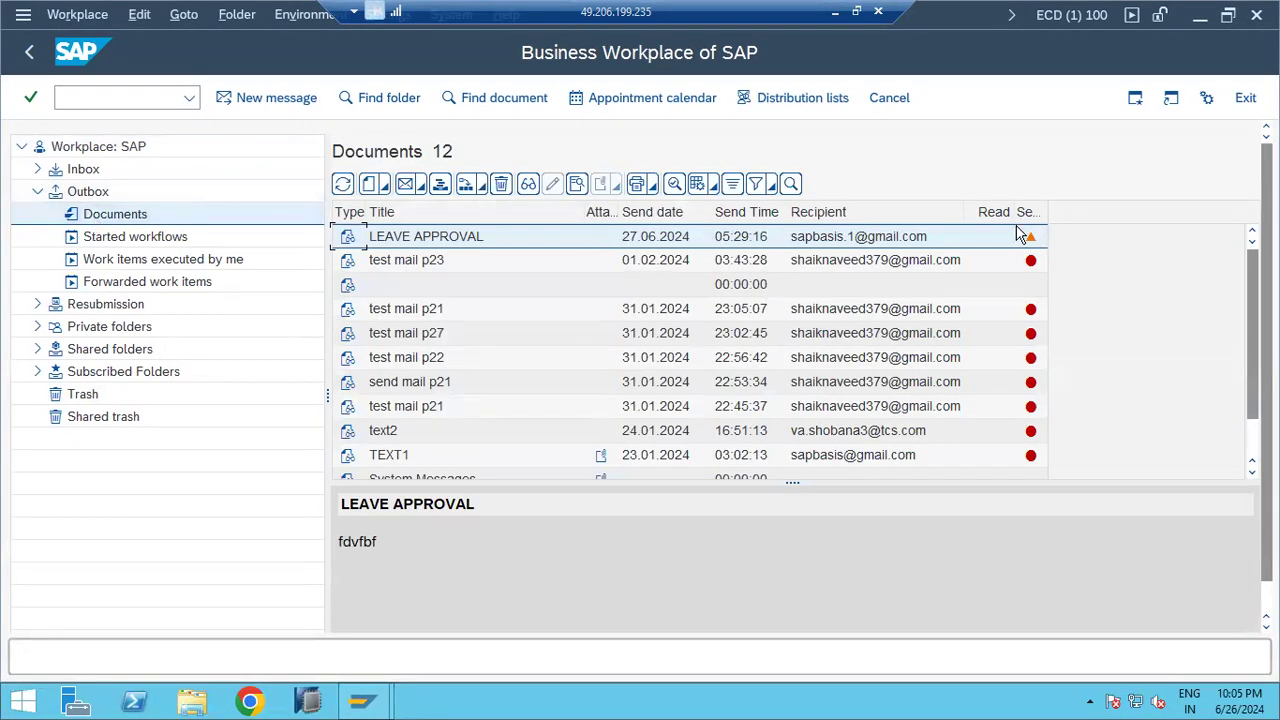
mouse_move(1030, 240)
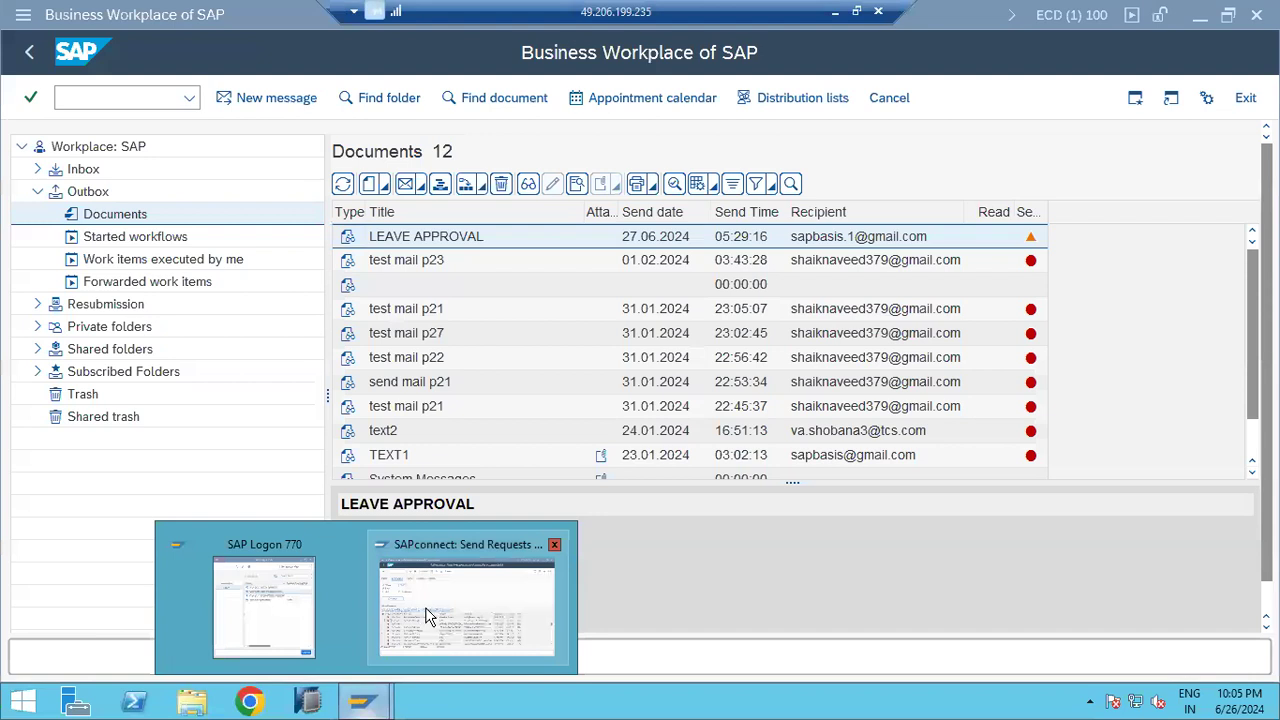
left_click(427, 605)
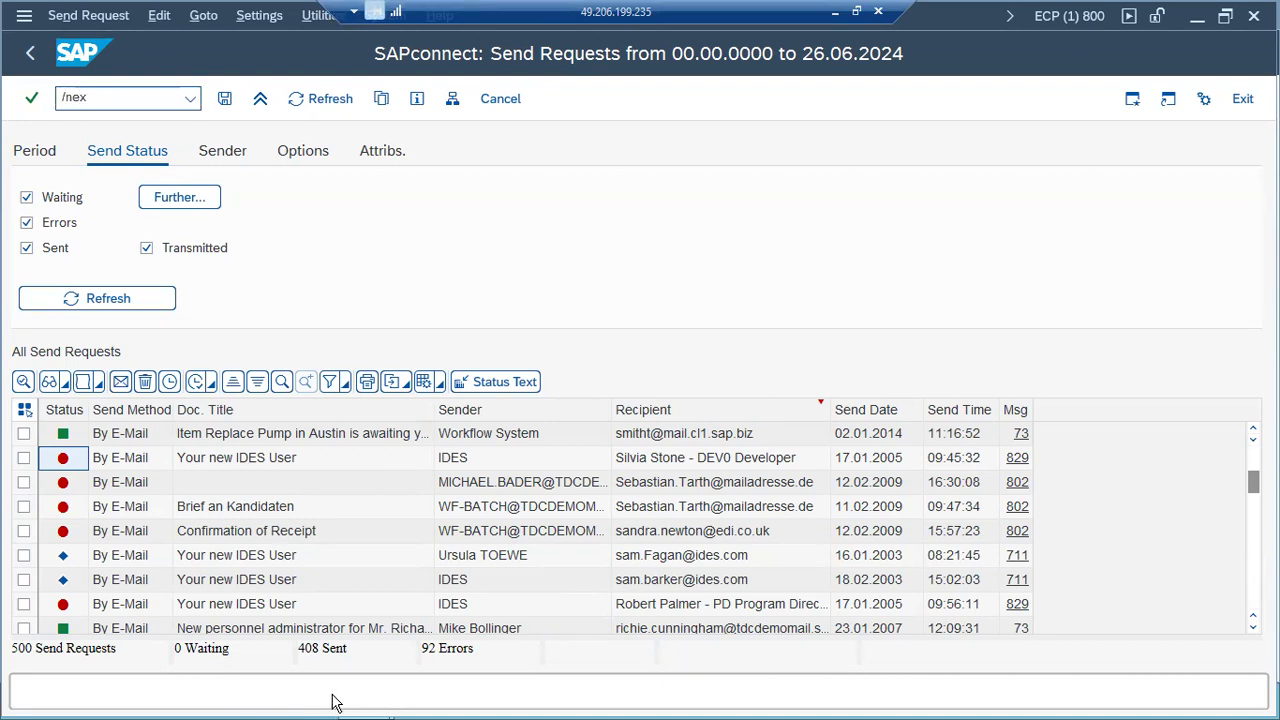
Step: End the send requests session and run SOST from the Business Workplace, dismissing the browser warning
key("Return")
left_click(362, 701)
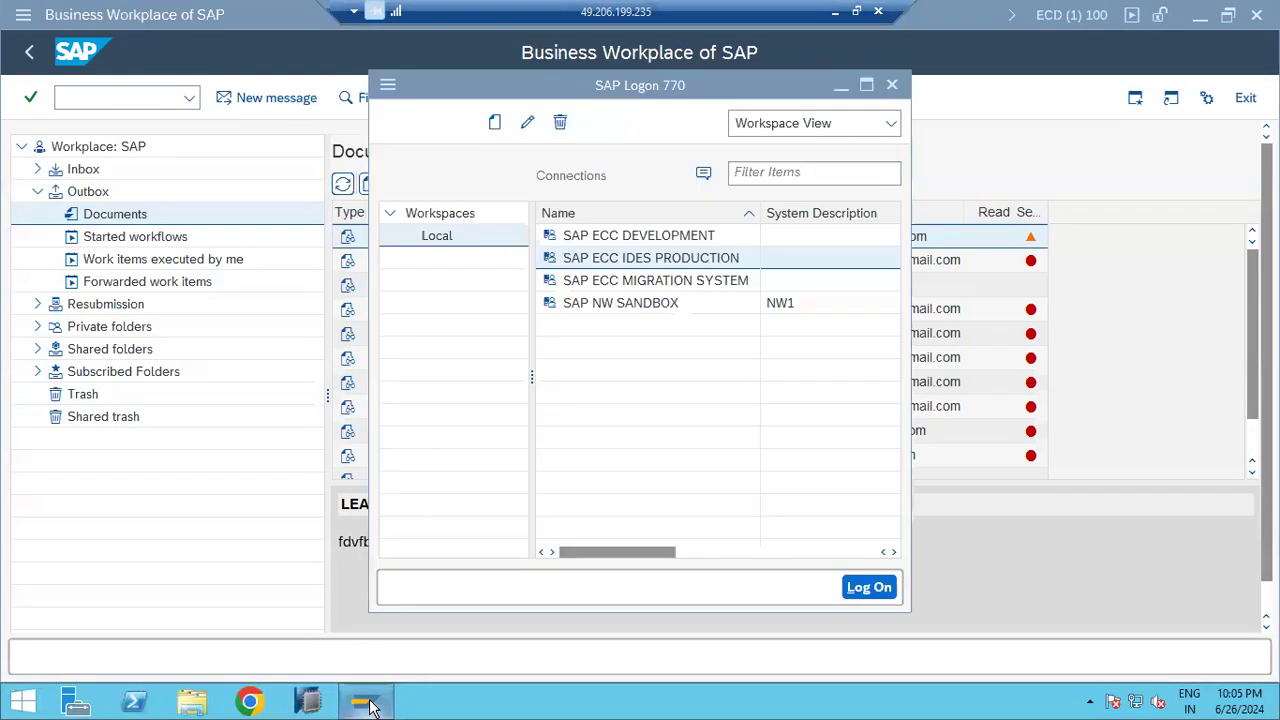
left_click(97, 103)
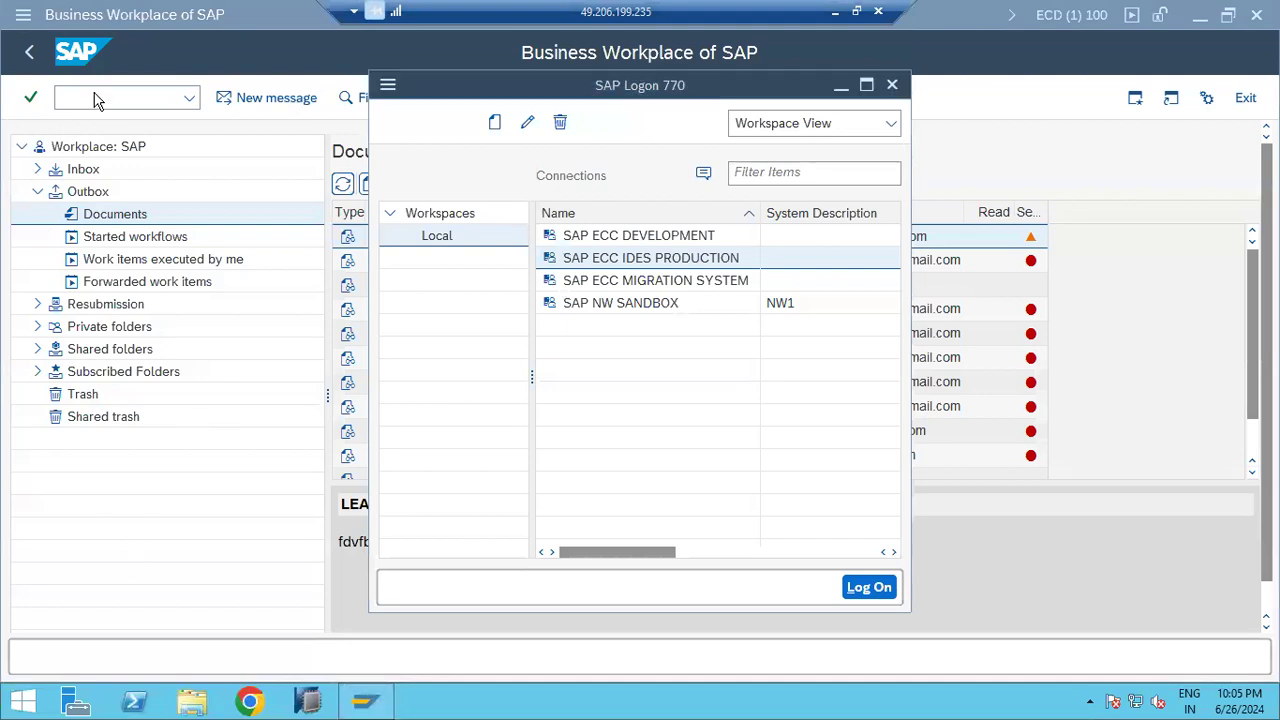
left_click(101, 99)
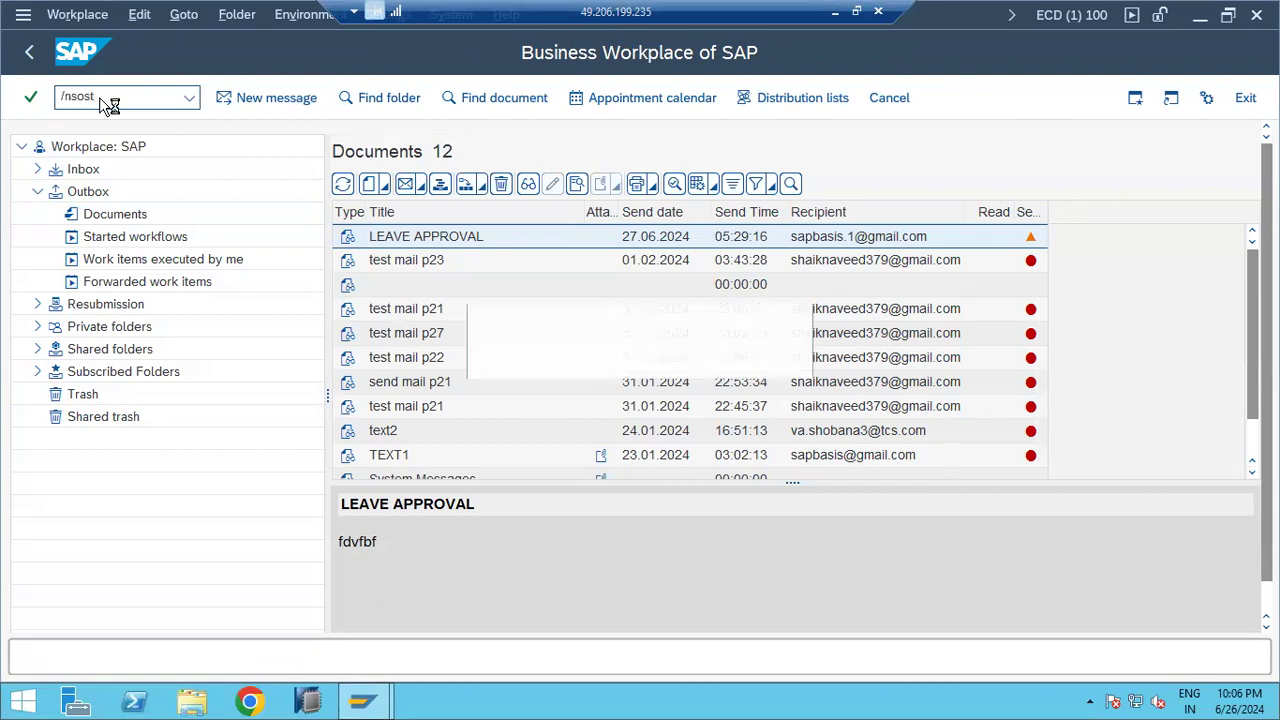
key("Return")
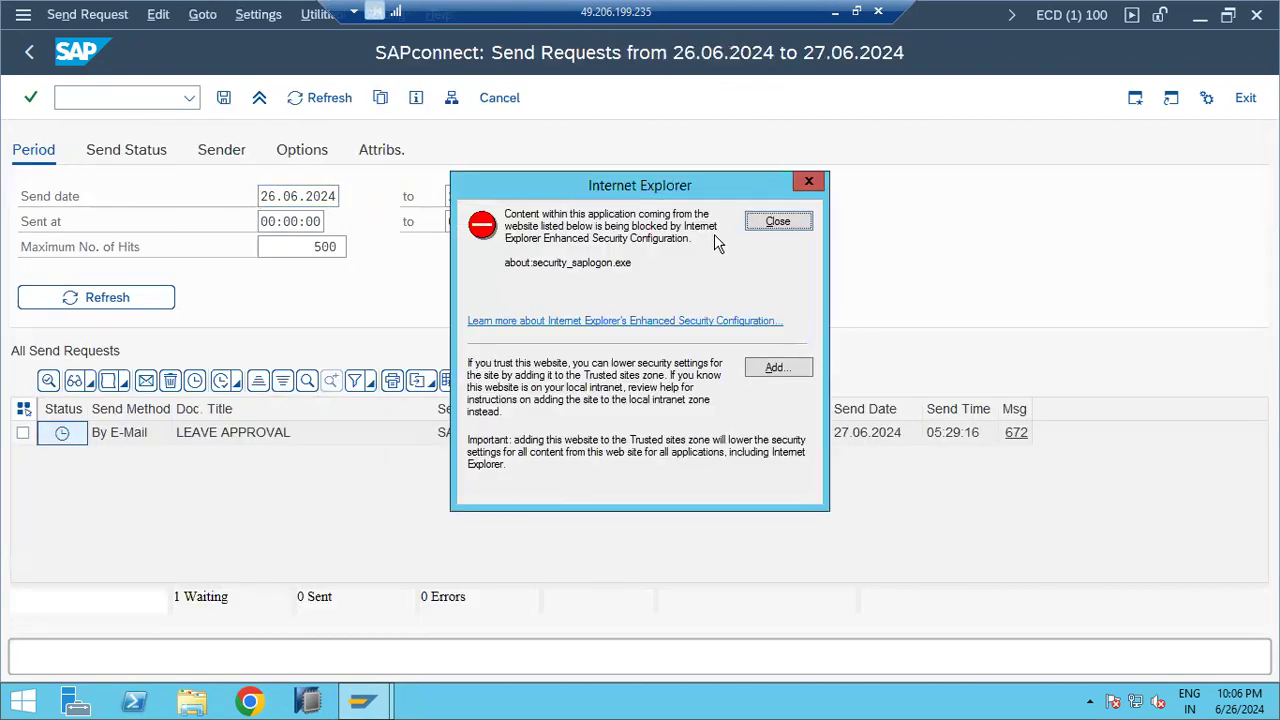
left_click(762, 223)
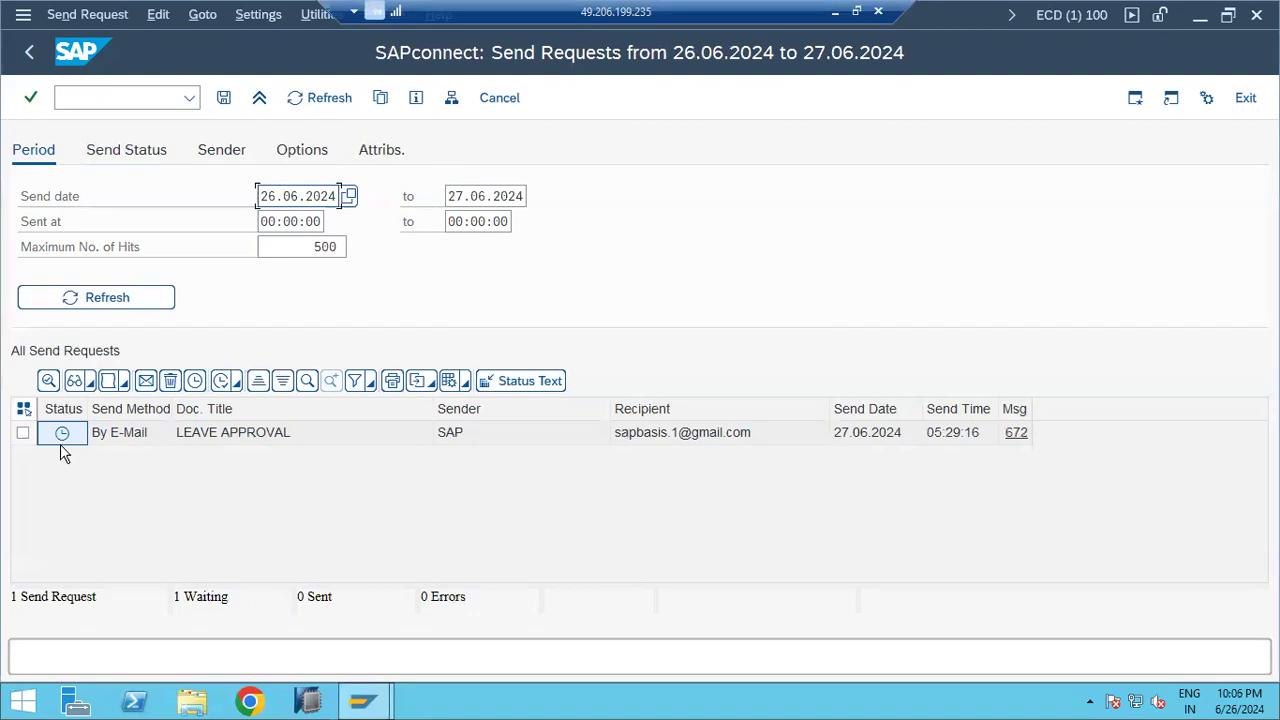
mouse_move(60, 438)
Step: In a new session, search SM37 for SAPCONNECT* background jobs of all users (*)
left_click(1136, 102)
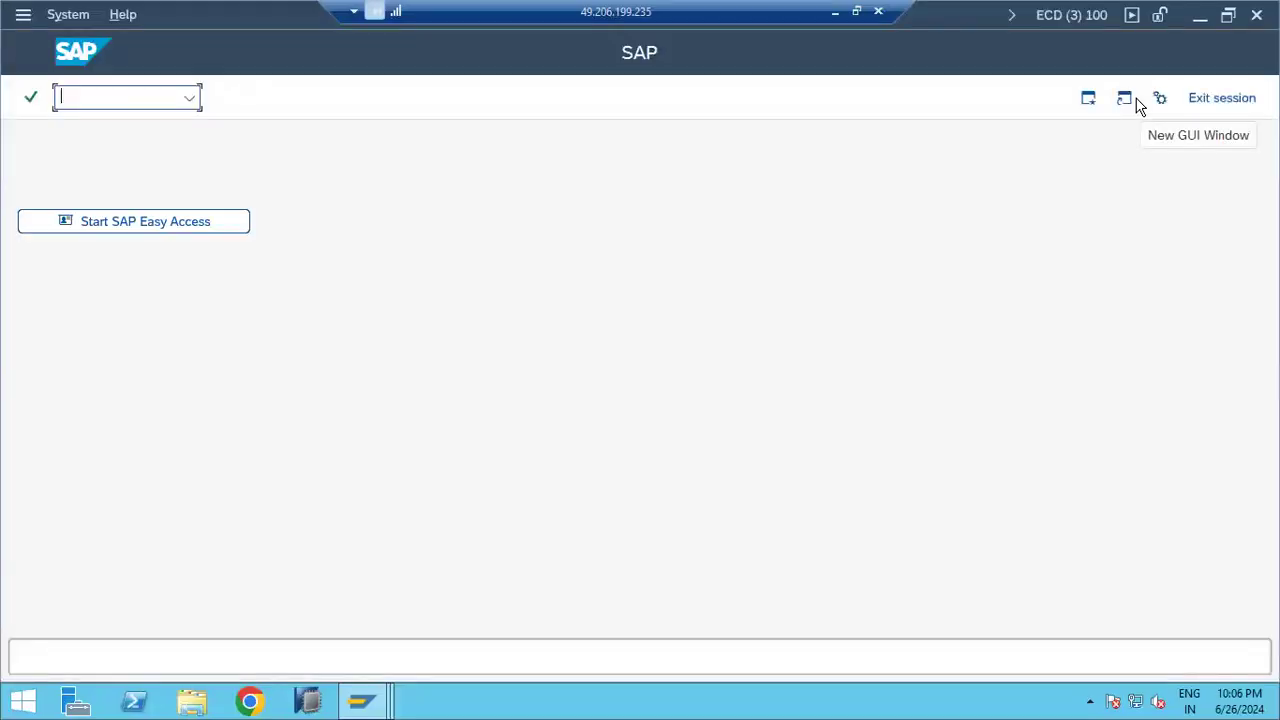
type("sm37")
key("Return")
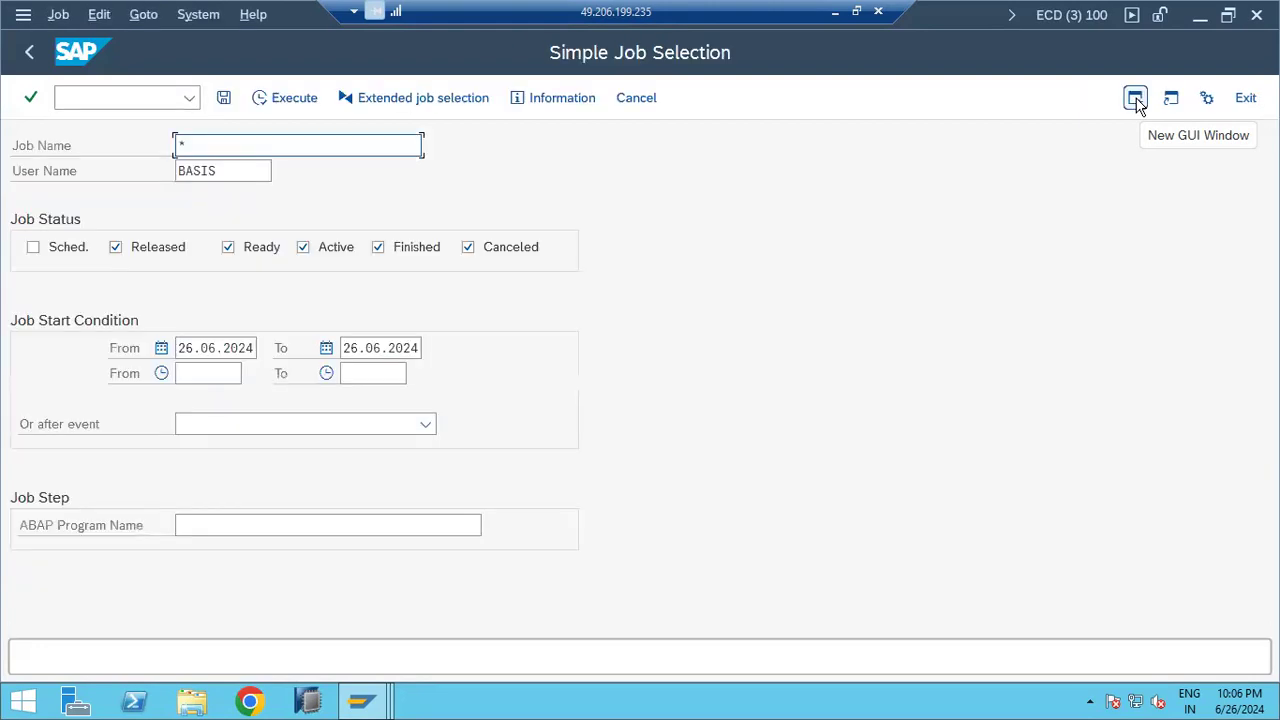
type("SAPCONNECT")
key("Tab")
key("shift+End")
type("*")
left_click(266, 99)
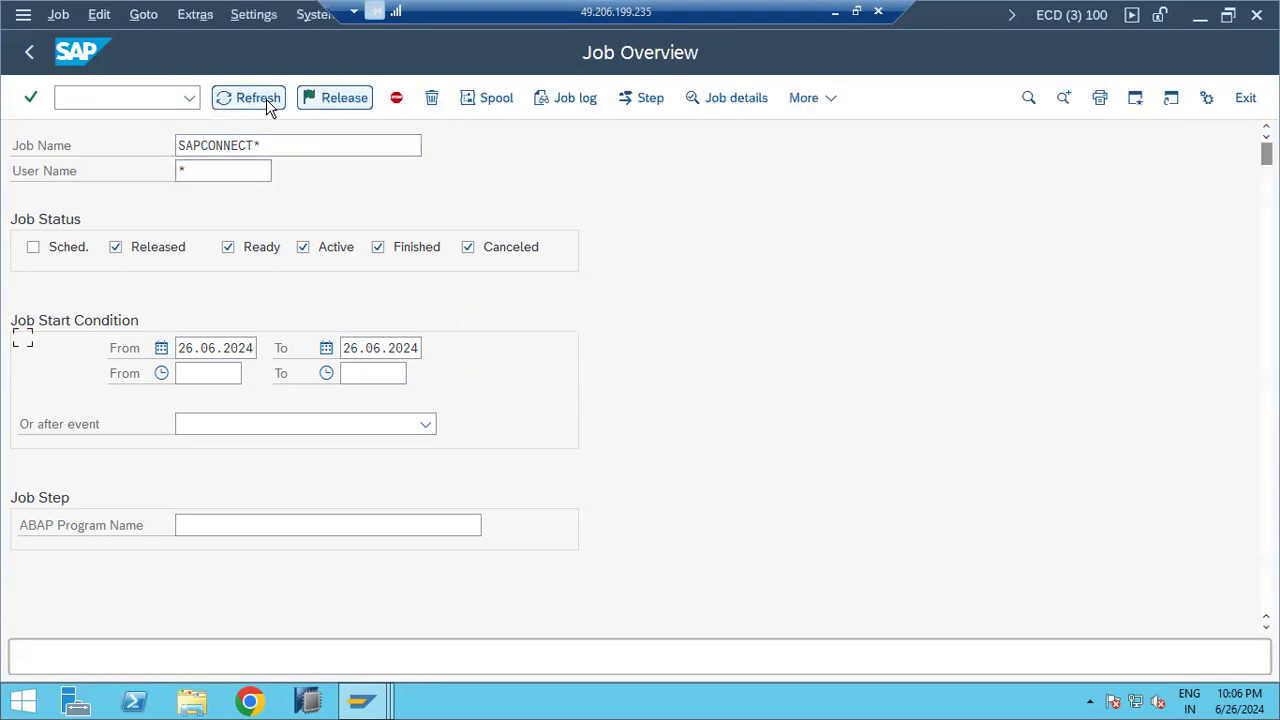
Step: Reschedule the SAPCONNECT ALL SEND job to run once immediately, then refresh the job list
left_click(23, 340)
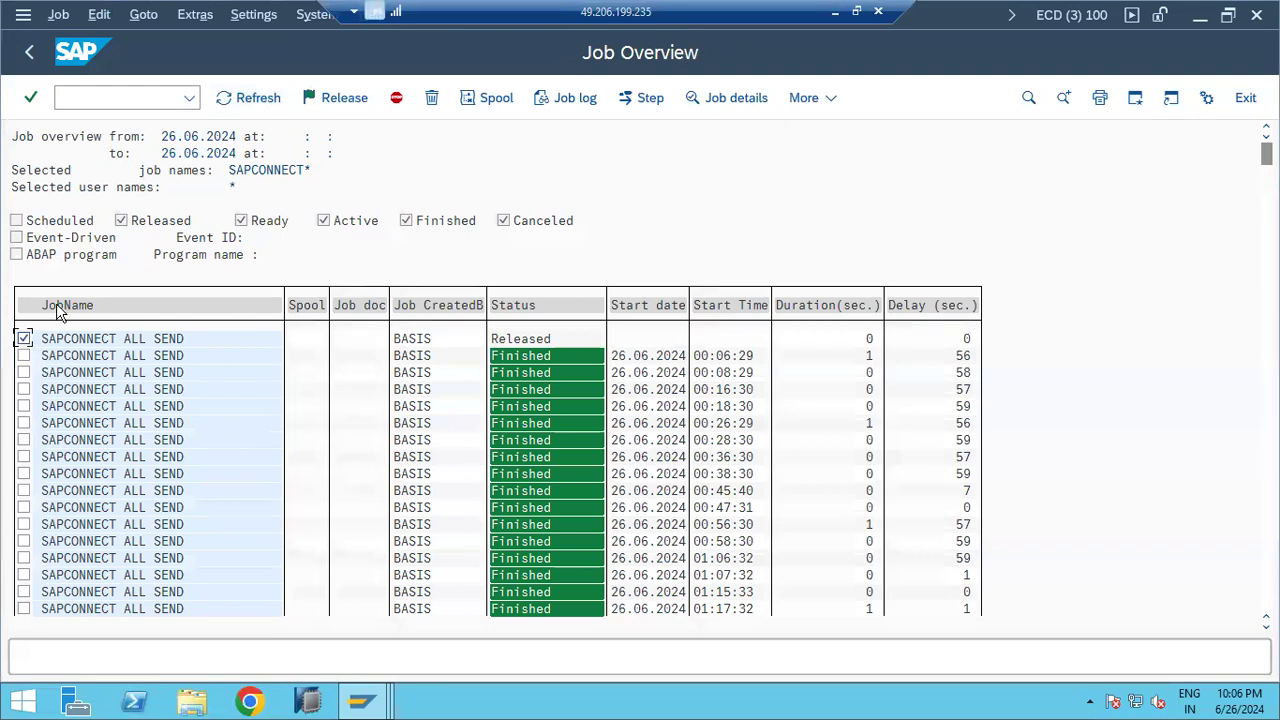
left_click(60, 16)
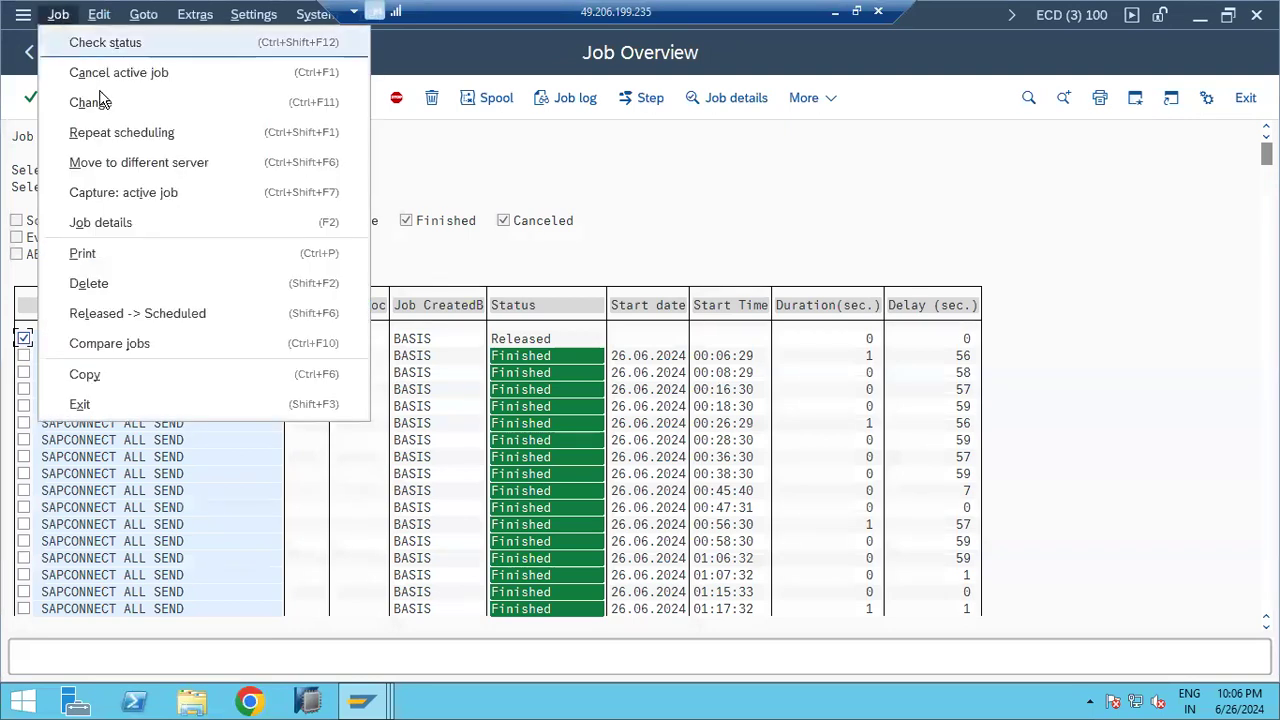
left_click(112, 133)
left_click(90, 152)
left_click(75, 606)
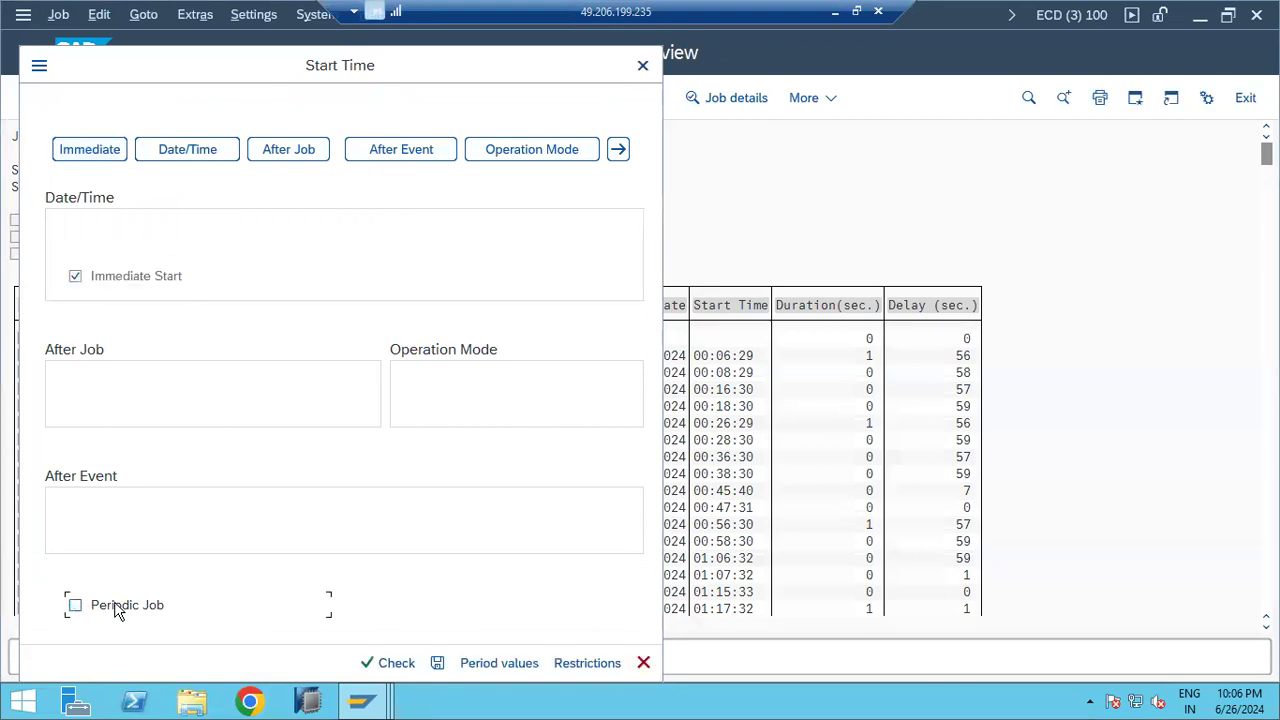
left_click(438, 664)
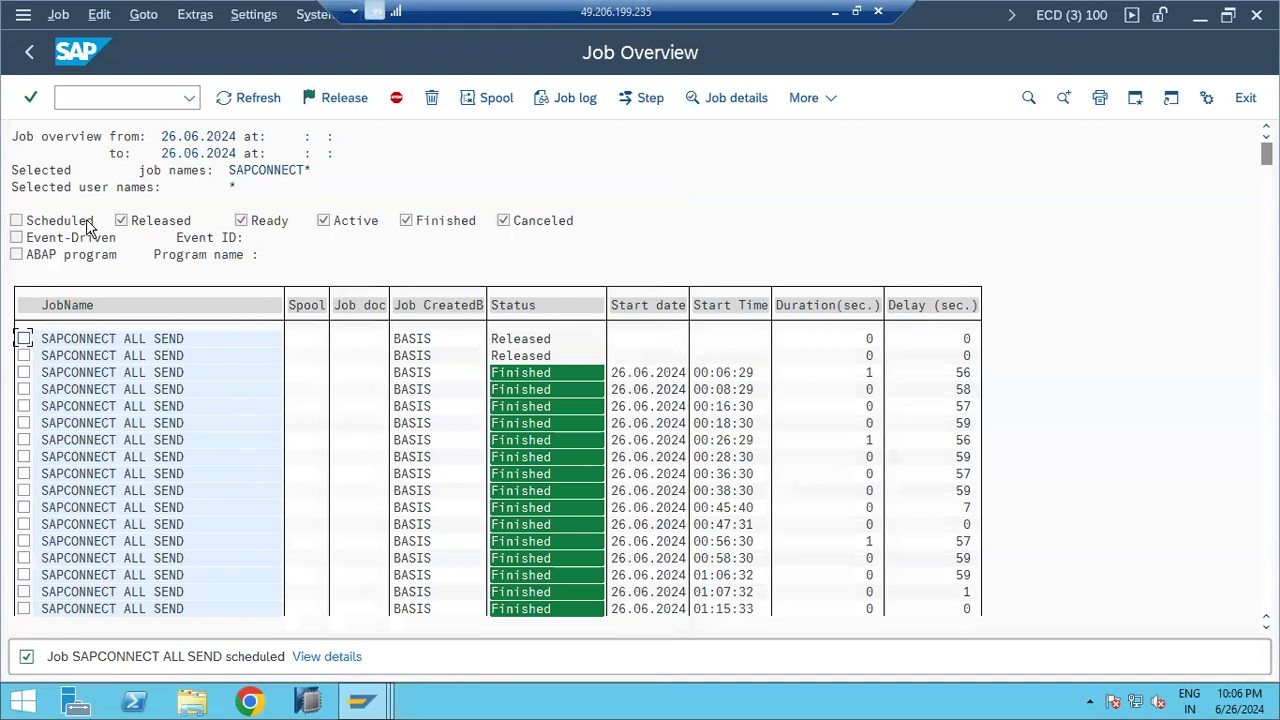
left_click(251, 99)
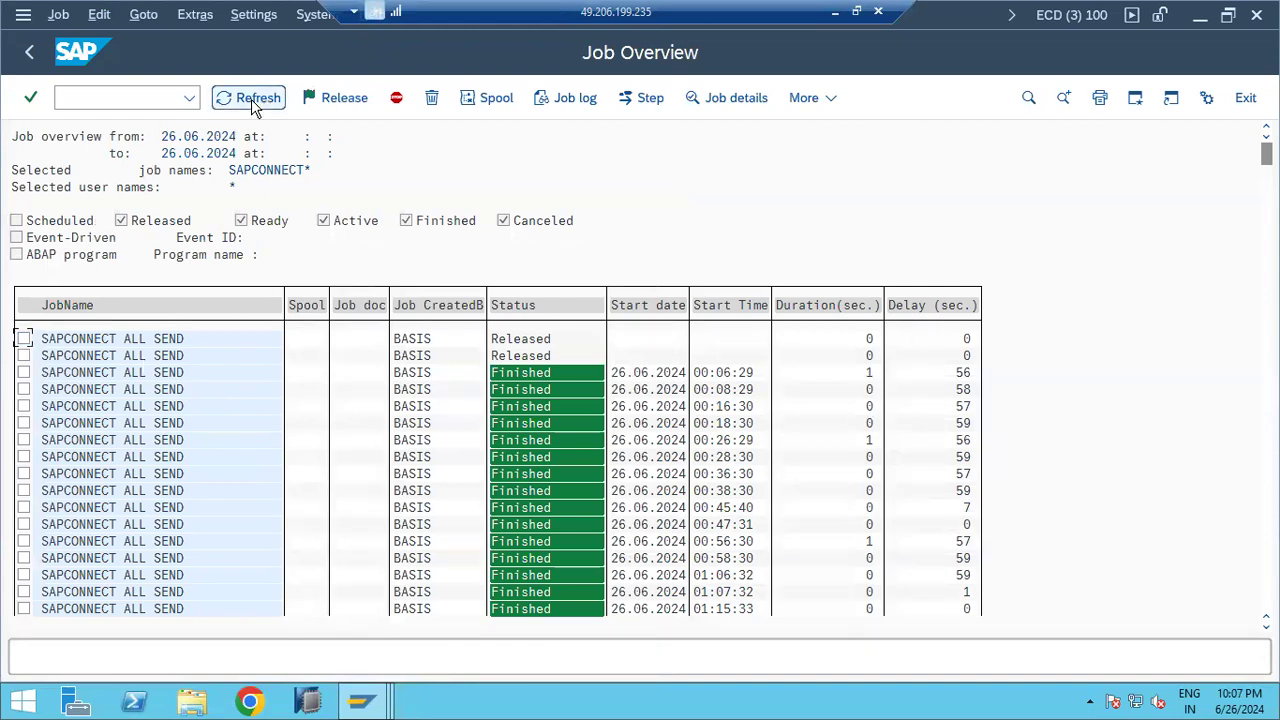
Step: Inspect both Released jobs' details, noting the 10-minute frequency, and refresh the overview
double_click(140, 340)
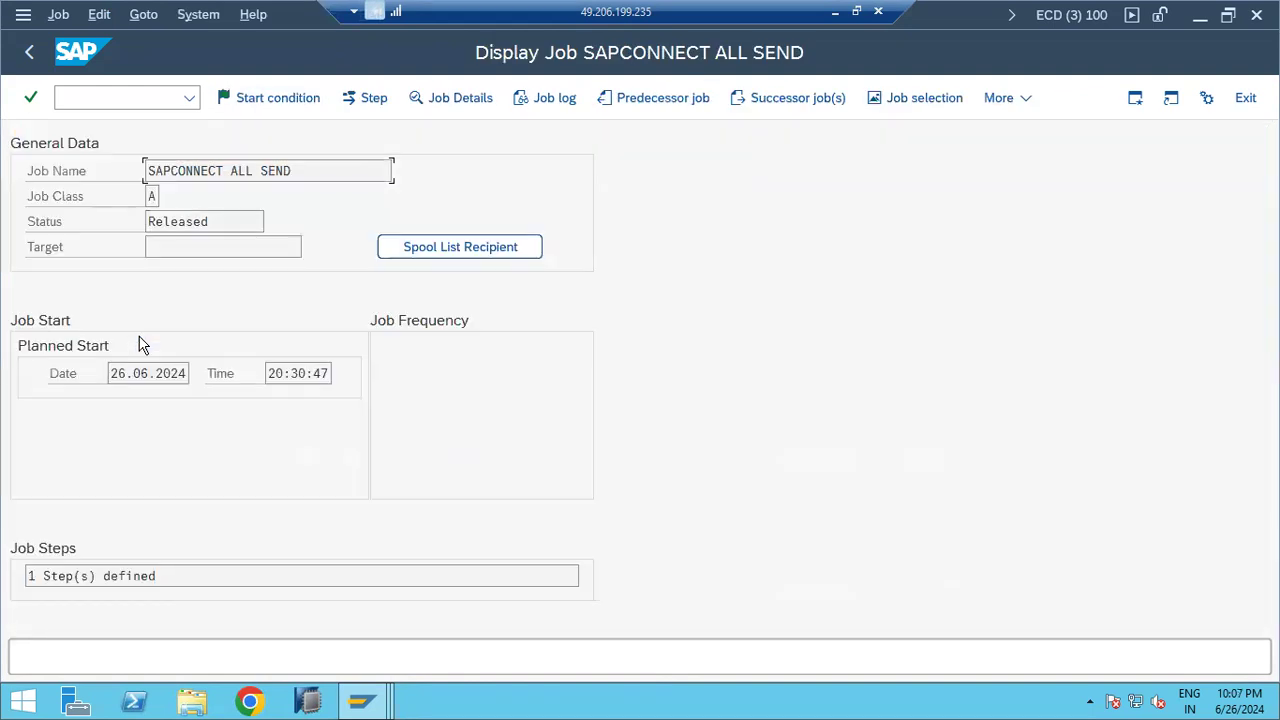
left_click(22, 57)
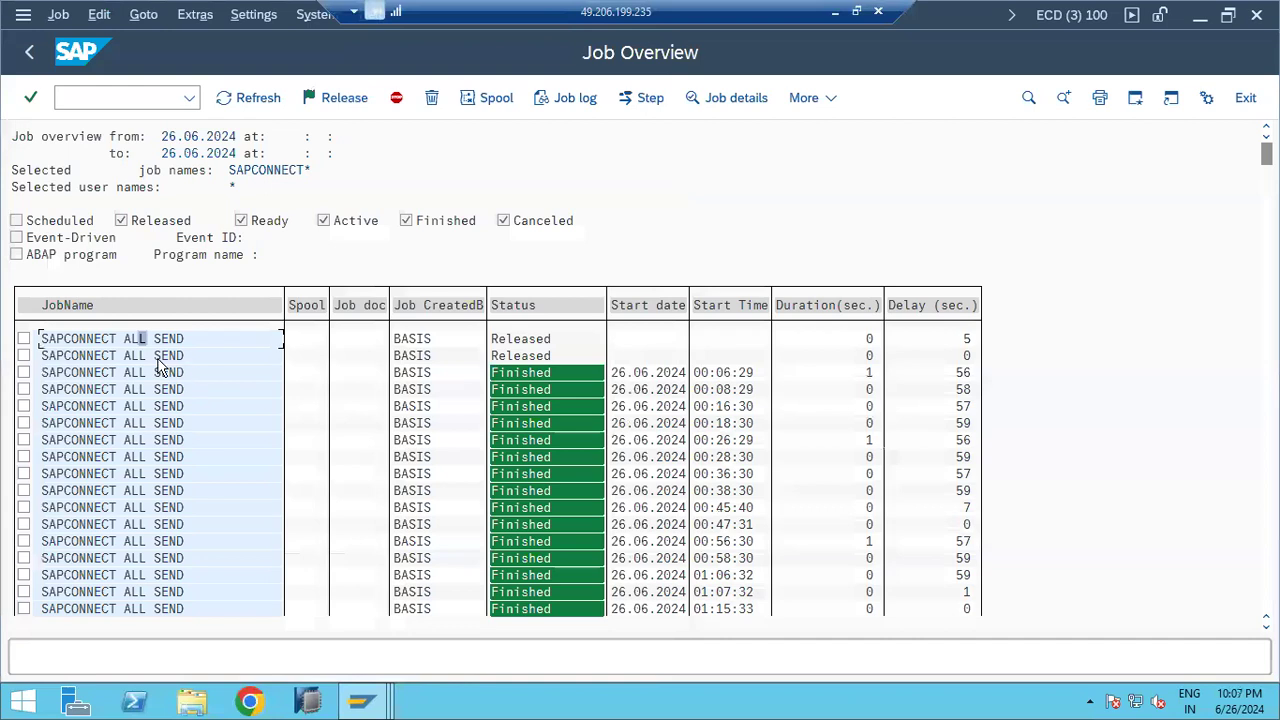
double_click(155, 356)
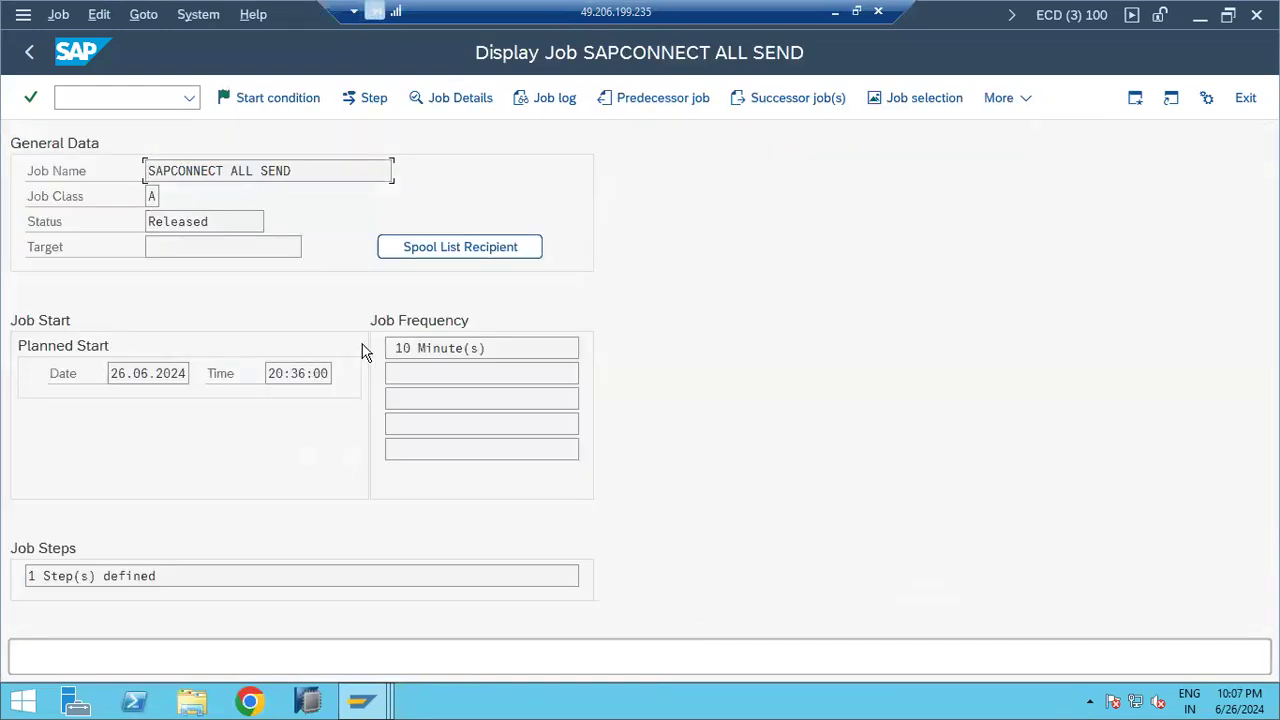
double_click(405, 348)
left_click(29, 57)
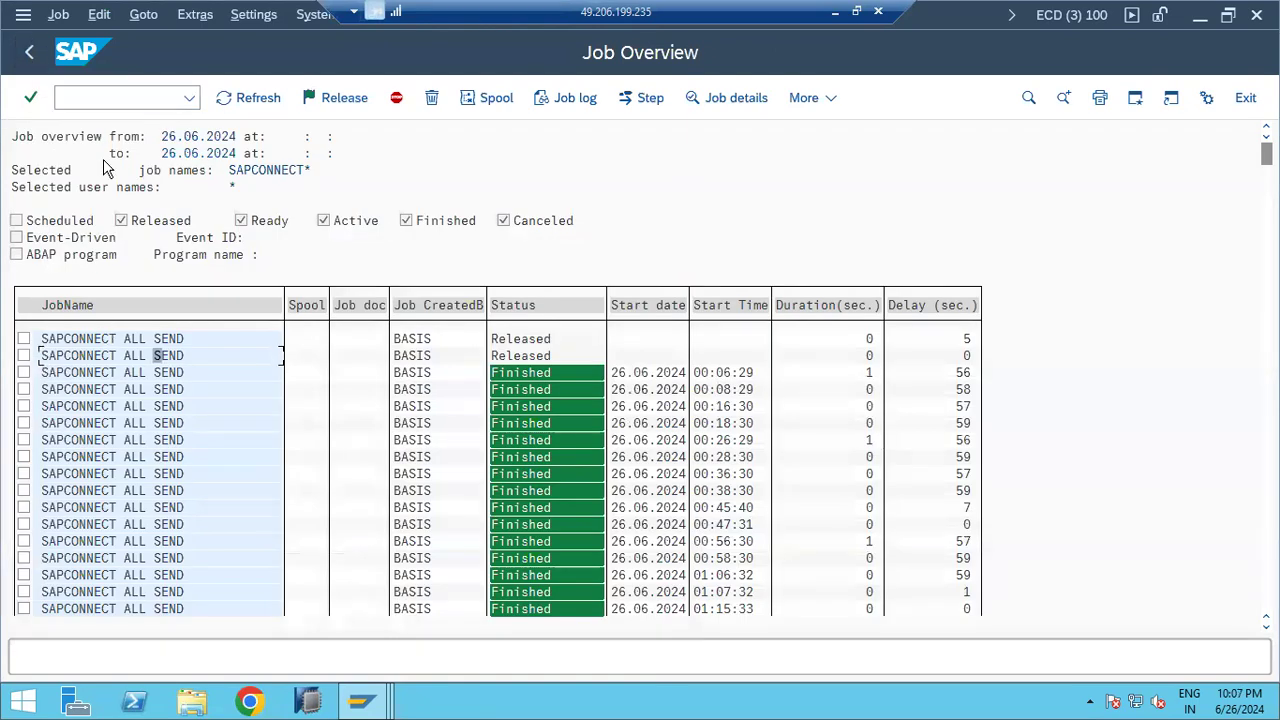
left_click(232, 100)
left_click(232, 100)
left_click(236, 100)
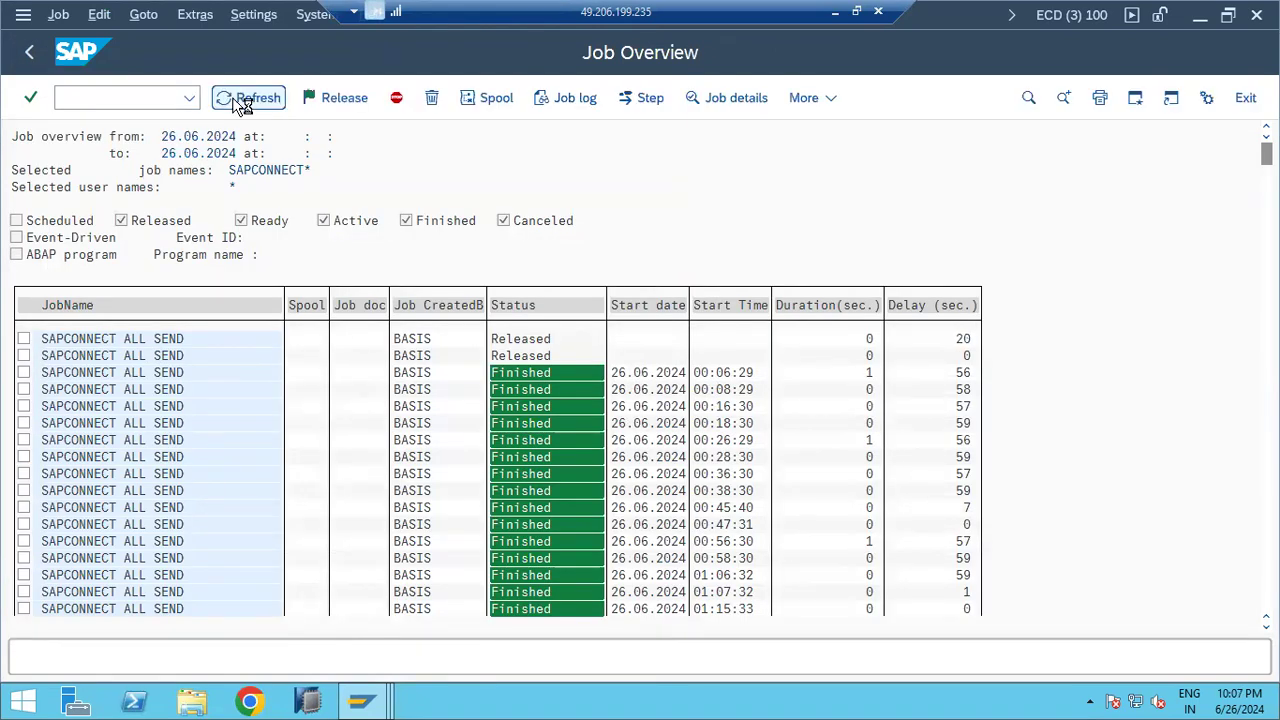
Step: Run /nsm50 to view the 12 waiting work processes, then return to the start screen
left_click(86, 99)
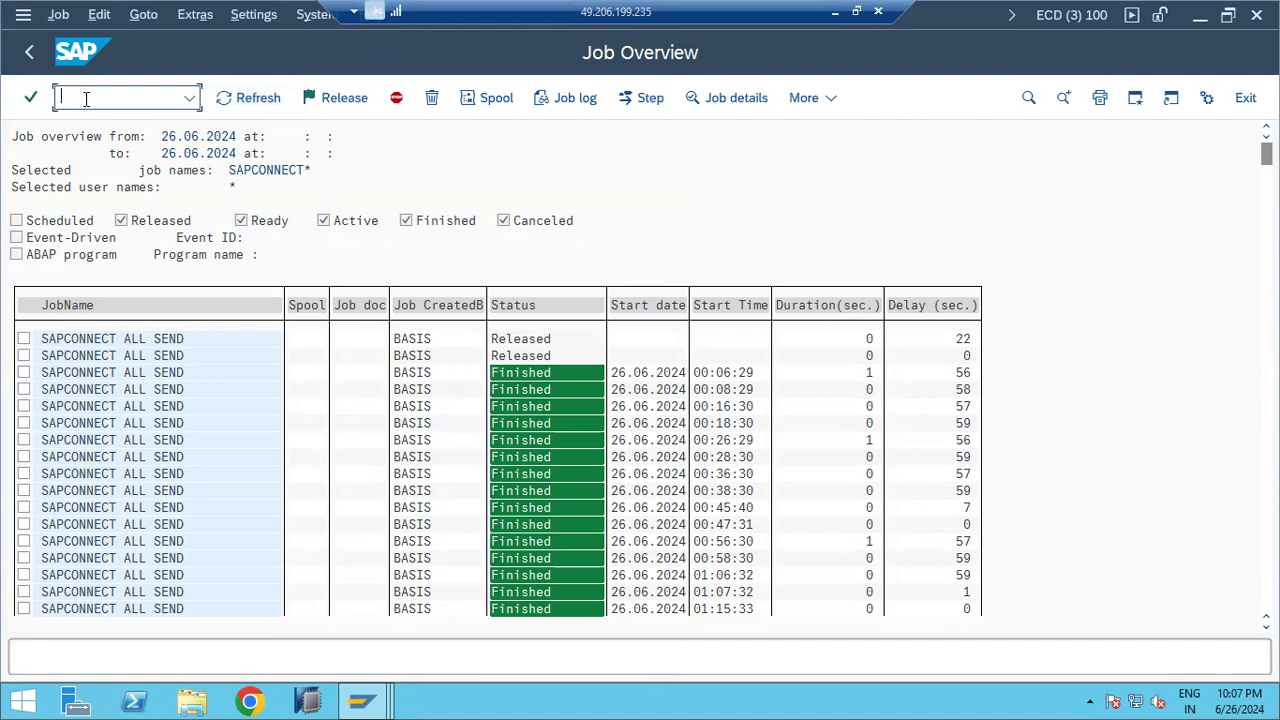
type("/nsm50")
key("Return")
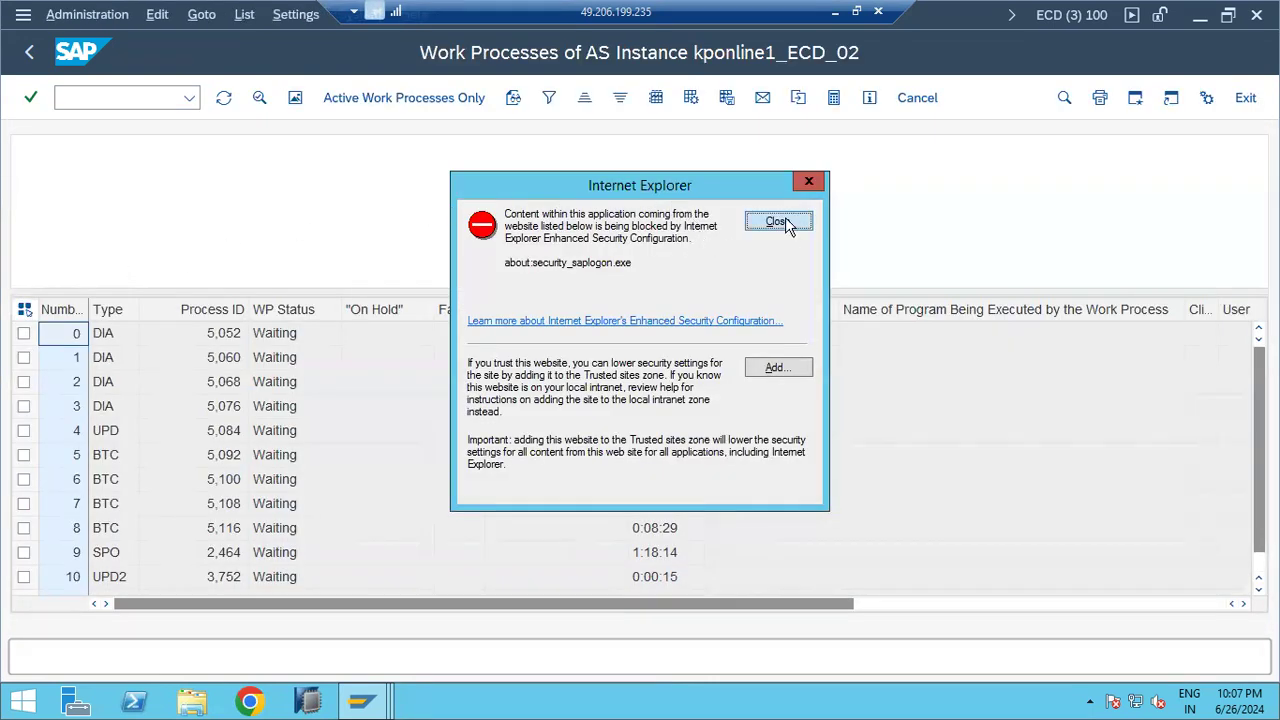
left_click(780, 222)
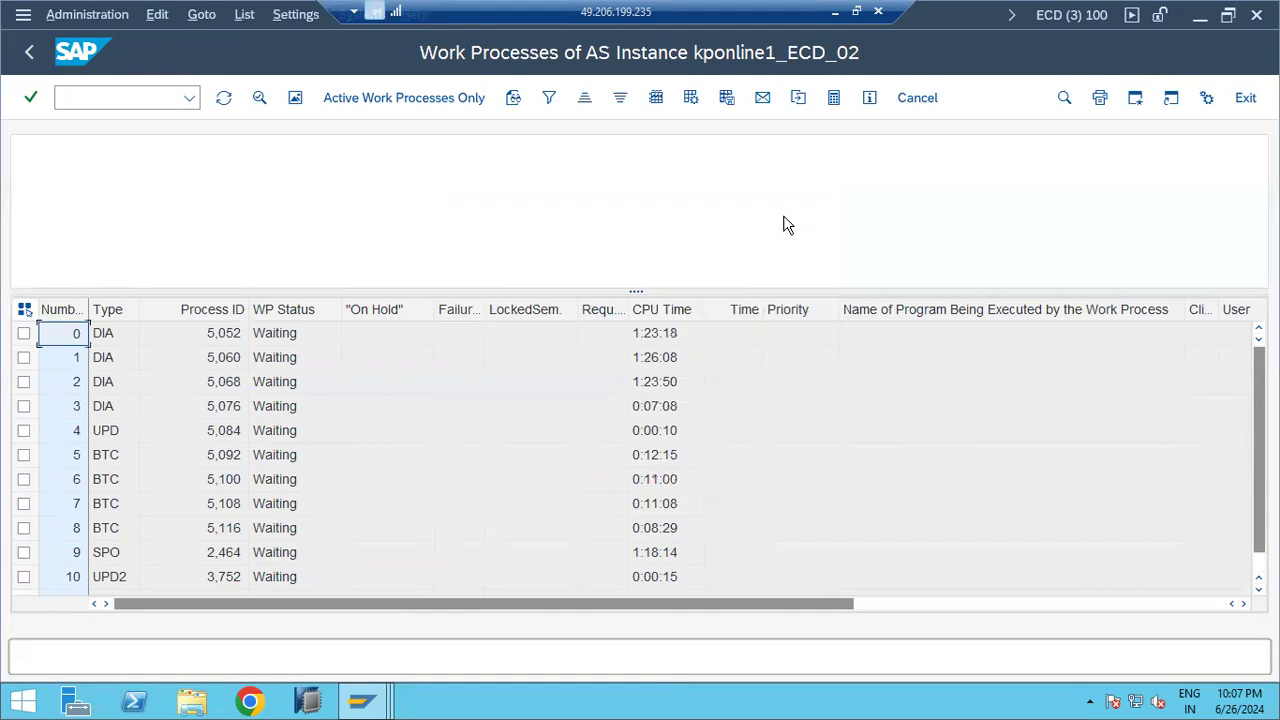
left_click(27, 53)
Step: Refresh SOST, start the send process for LEAVE APPROVAL, and read message 672's status
mouse_move(396, 686)
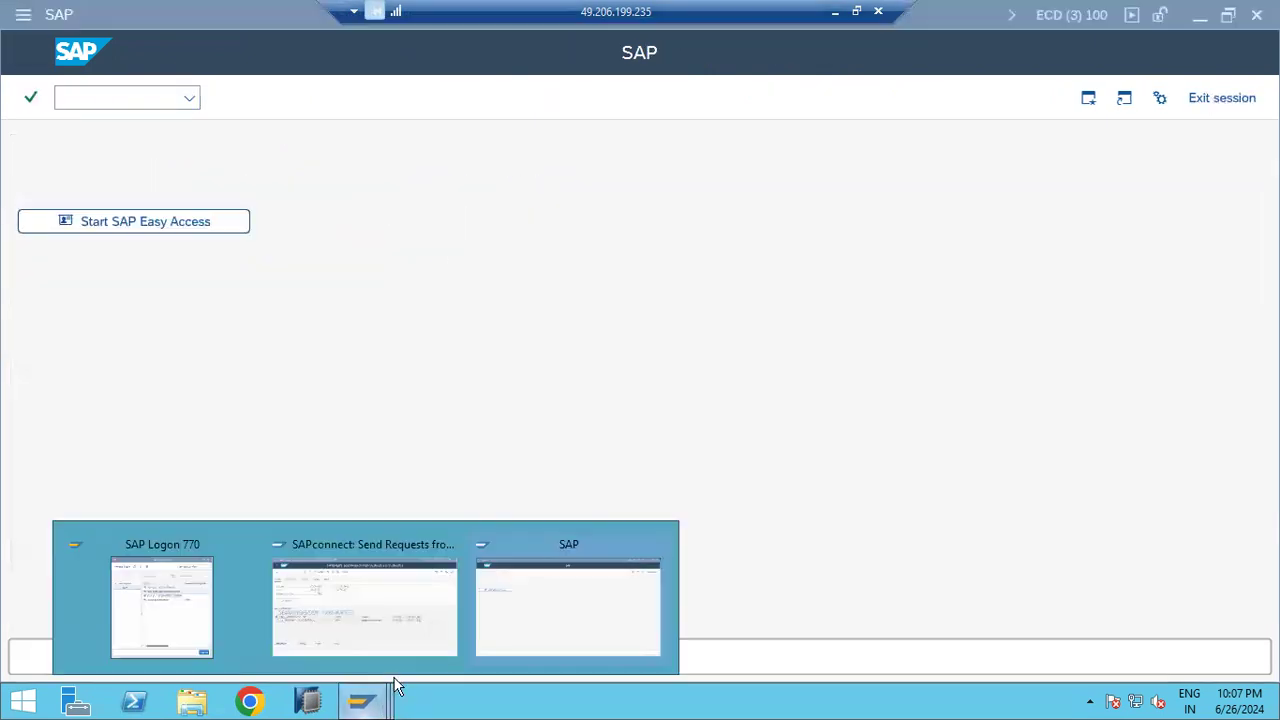
left_click(394, 652)
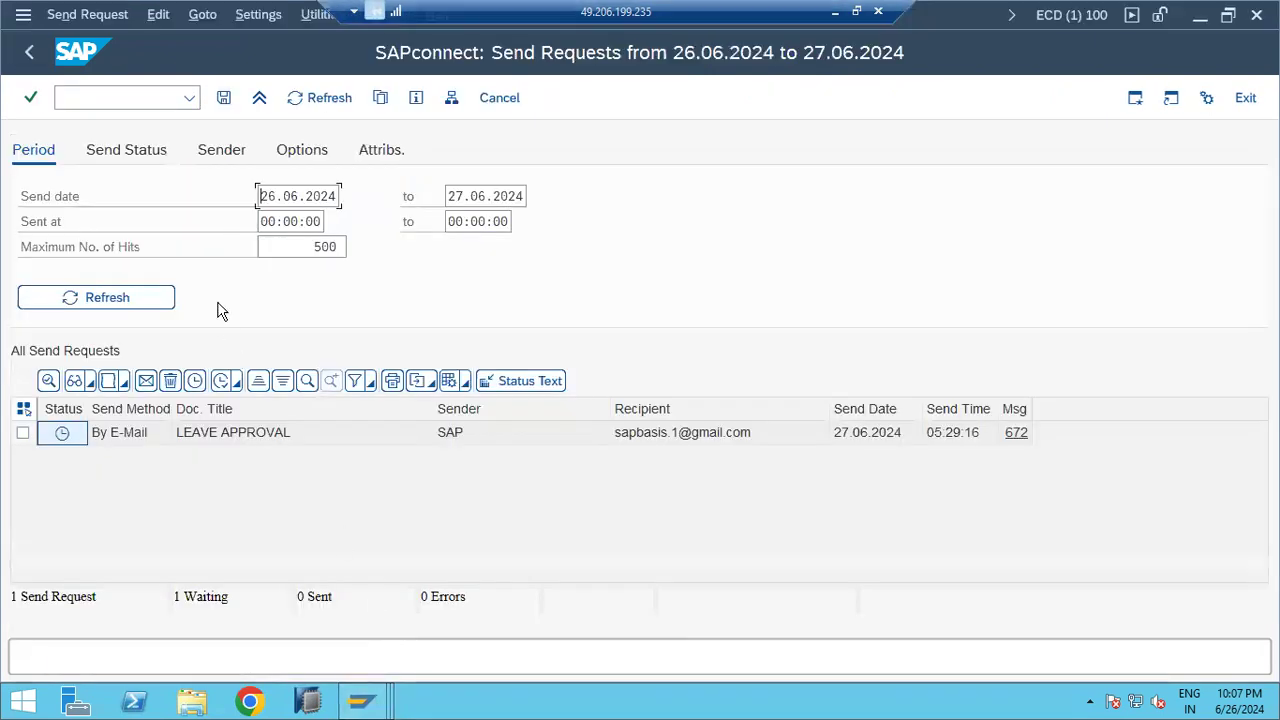
left_click(313, 98)
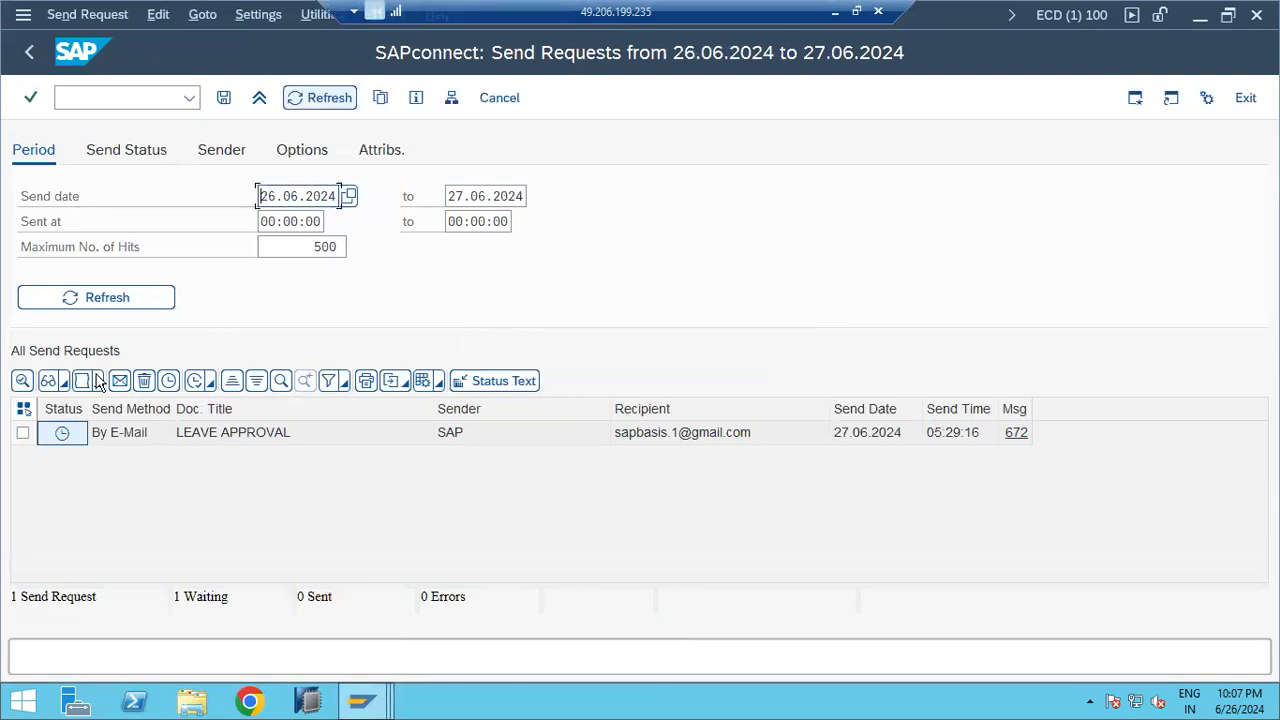
left_click(22, 434)
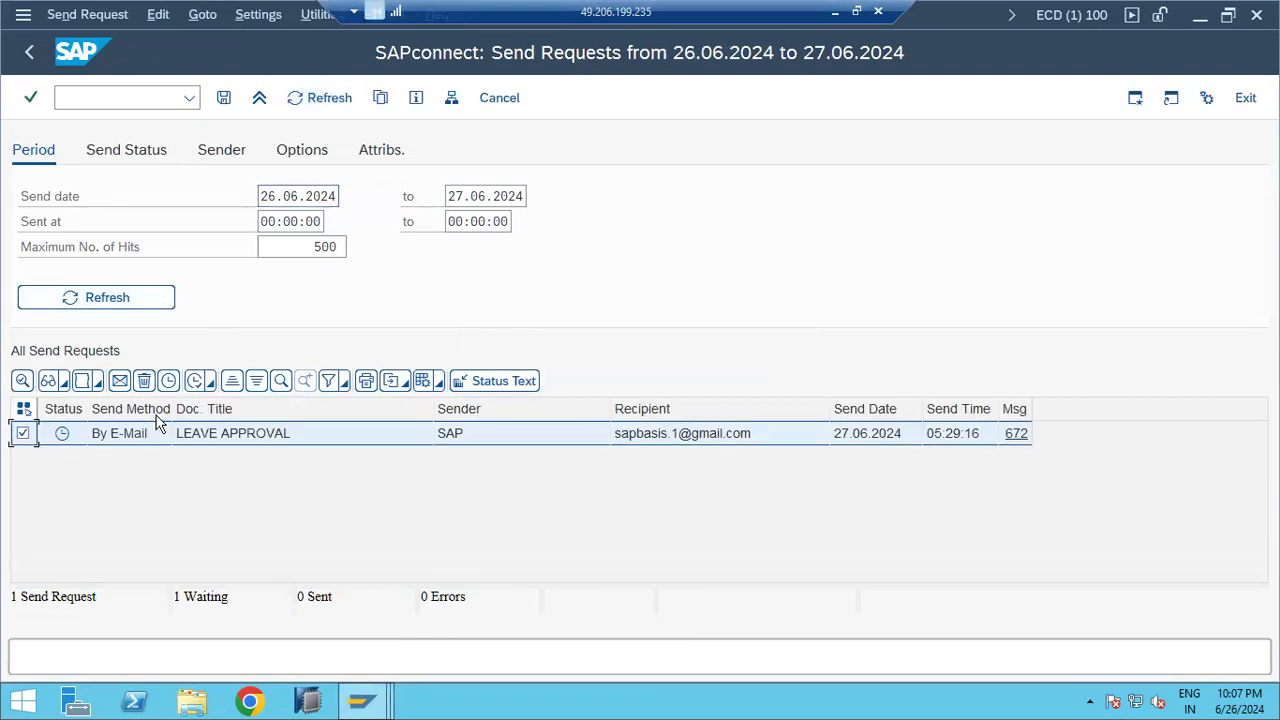
left_click(198, 386)
left_click(287, 418)
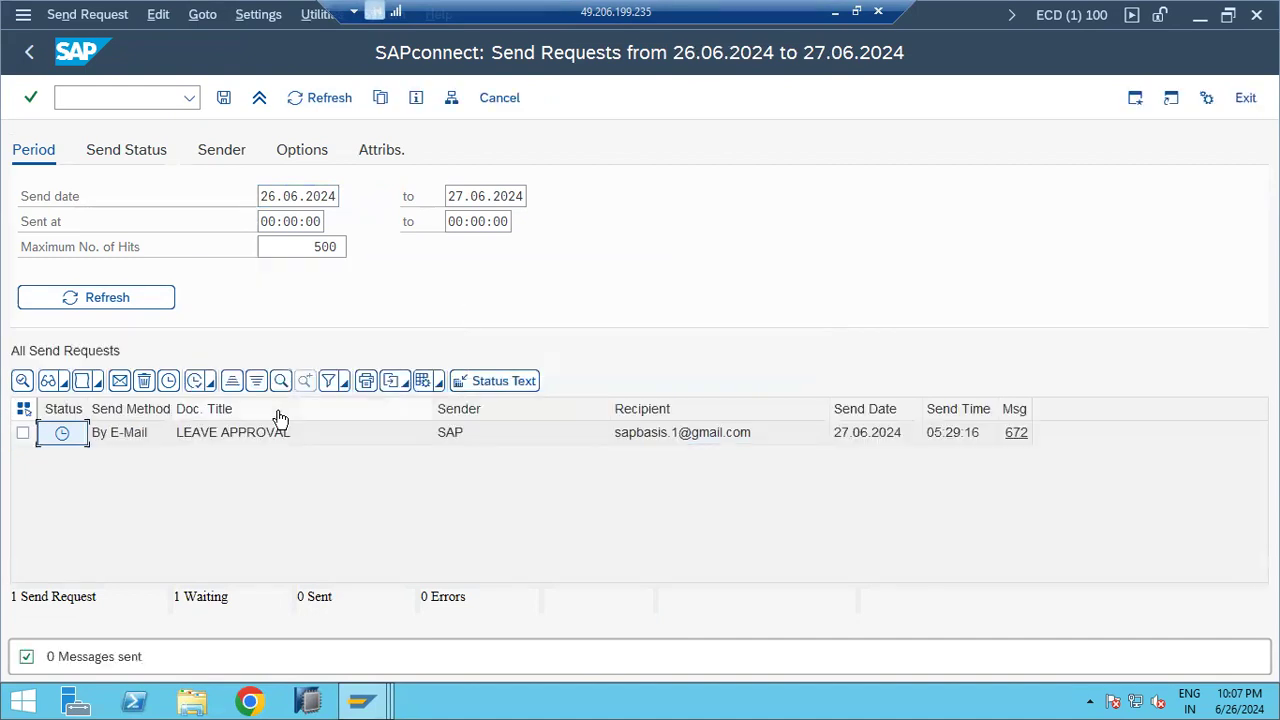
left_click(1015, 435)
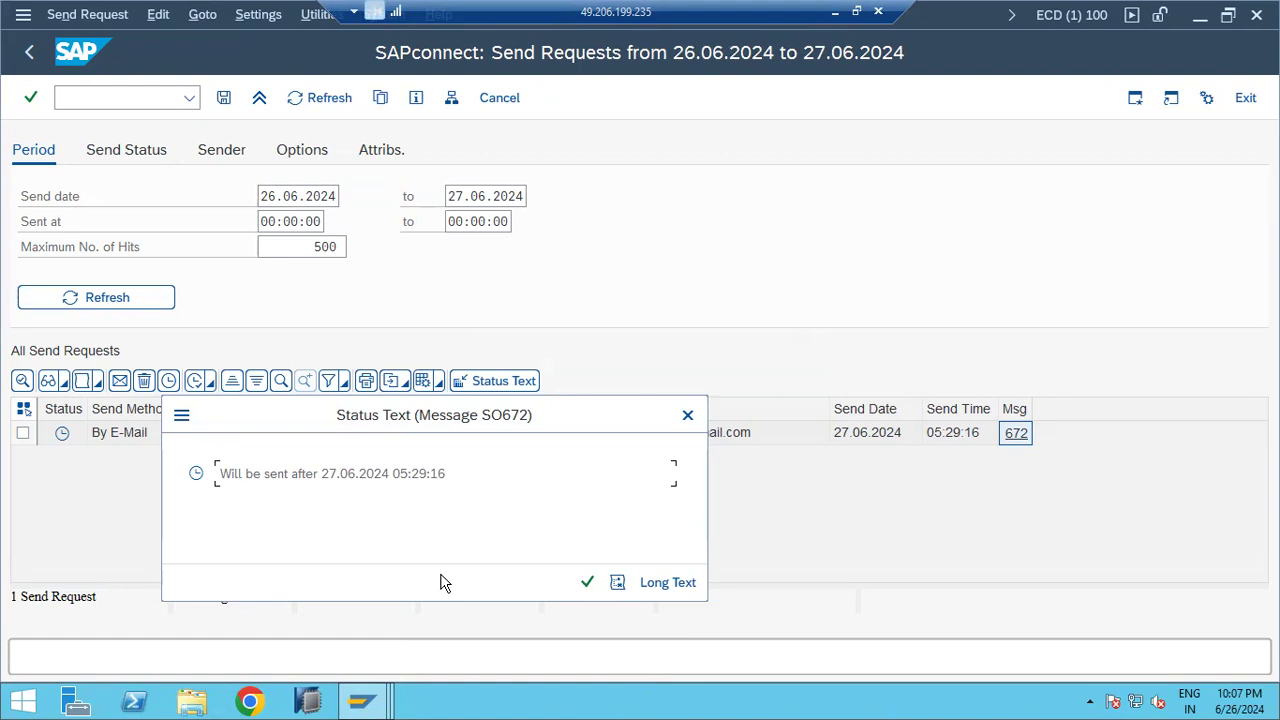
left_click(588, 584)
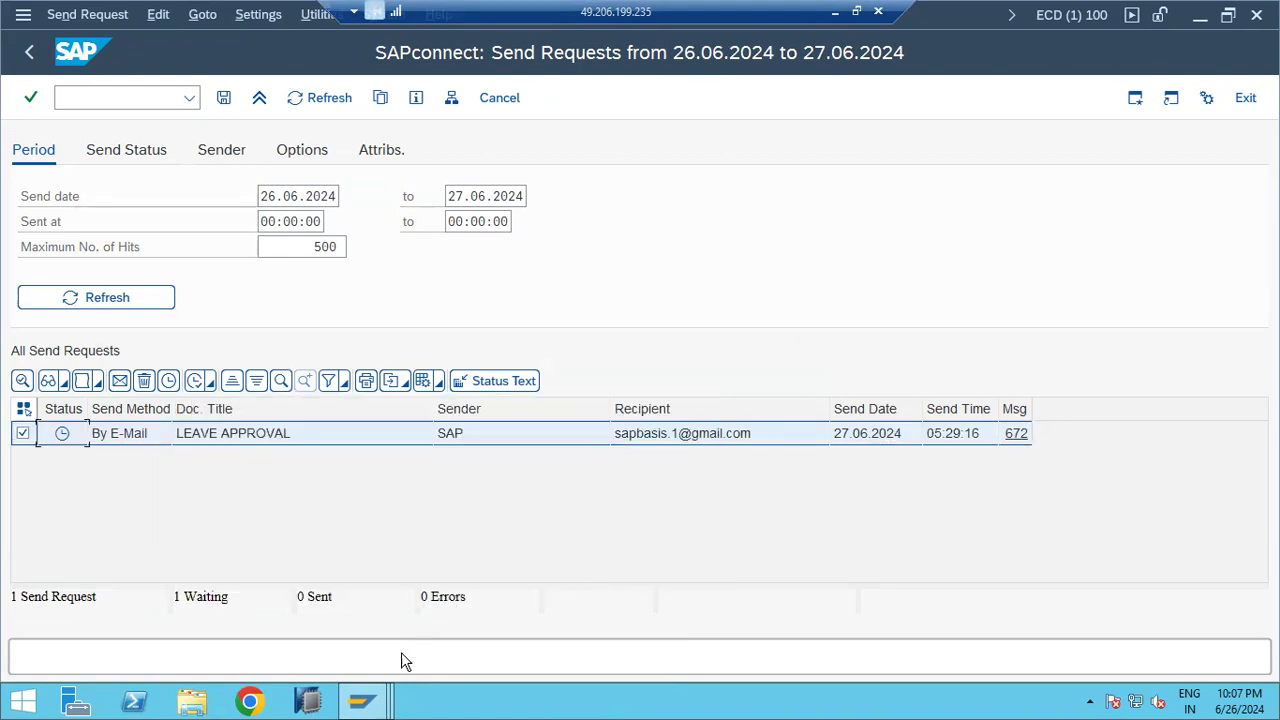
Step: Clear the start send date in the SOST selection criteria
left_click(357, 705)
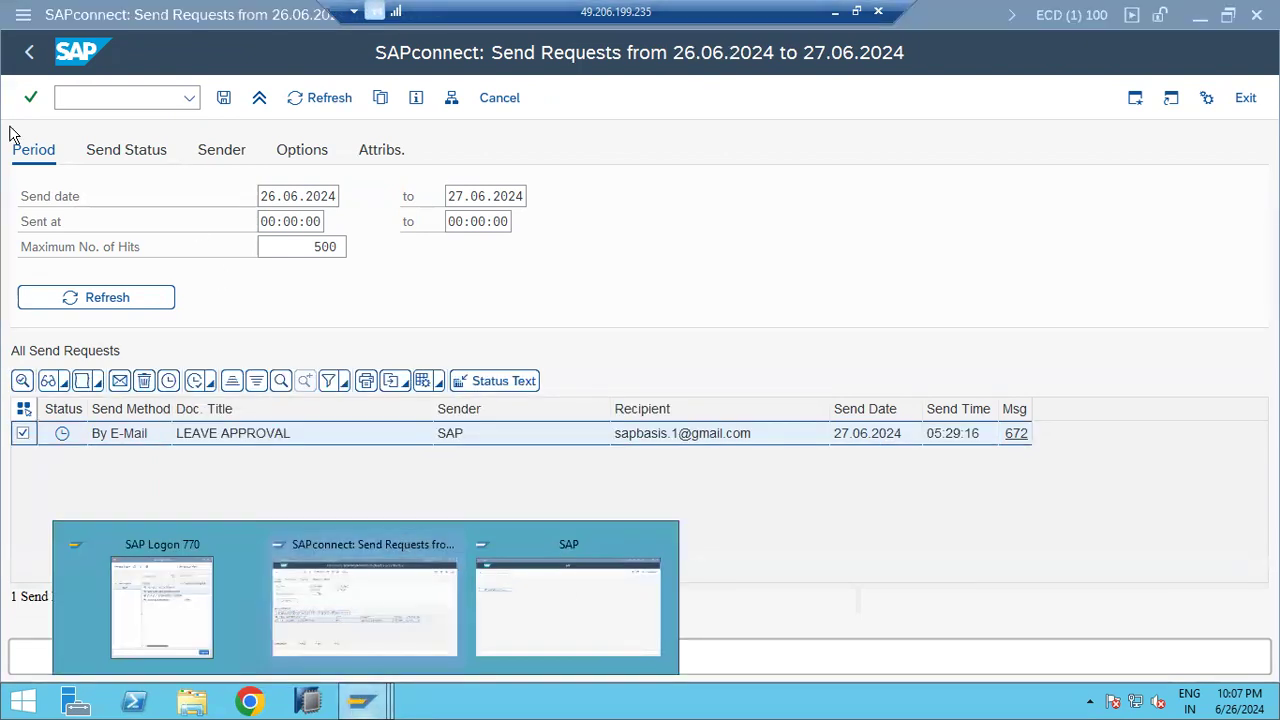
left_click(290, 196)
double_click(290, 196)
key("Delete")
key("Tab")
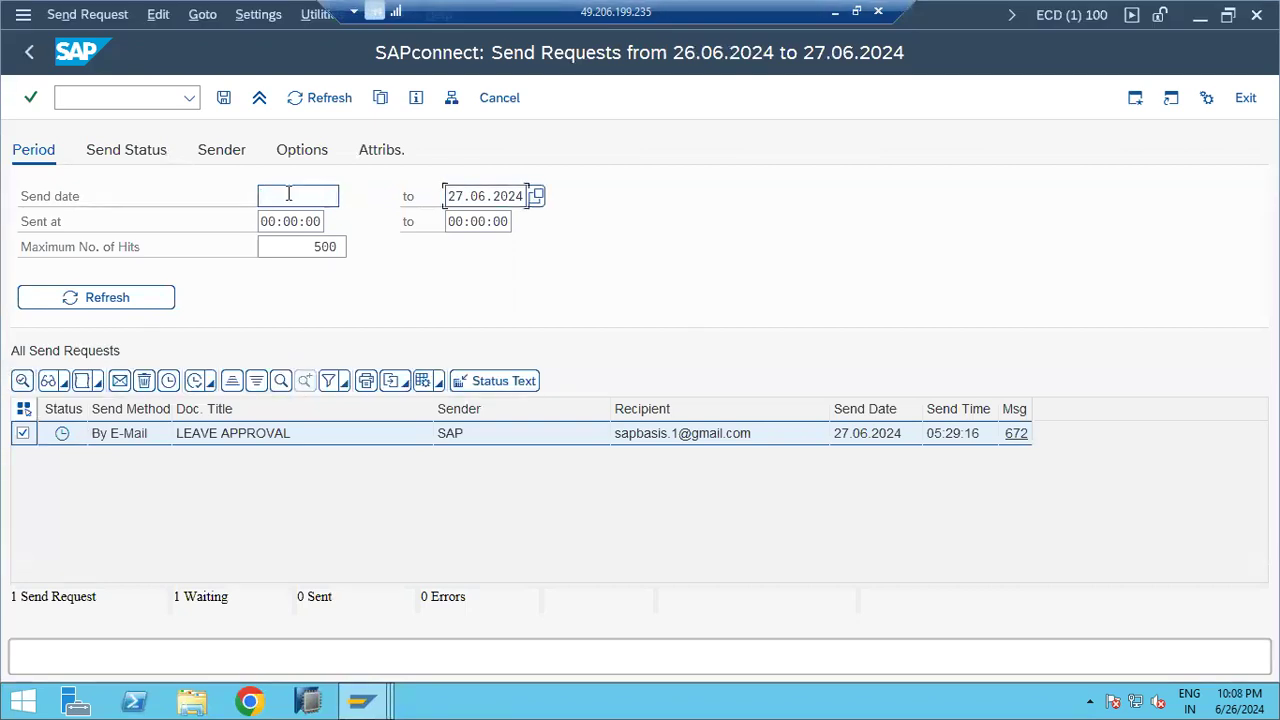
Step: Clear the end send date to list all requests and read message 816's connection error
key("Delete")
left_click(97, 299)
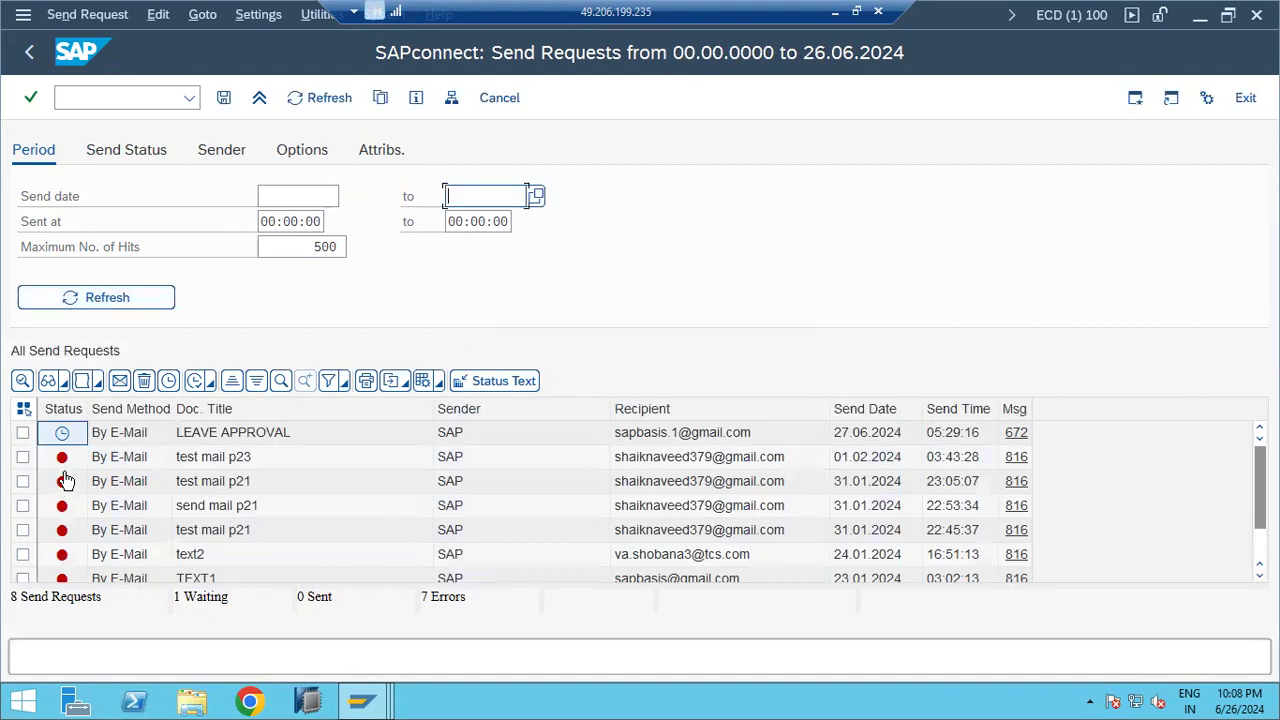
left_click(1017, 461)
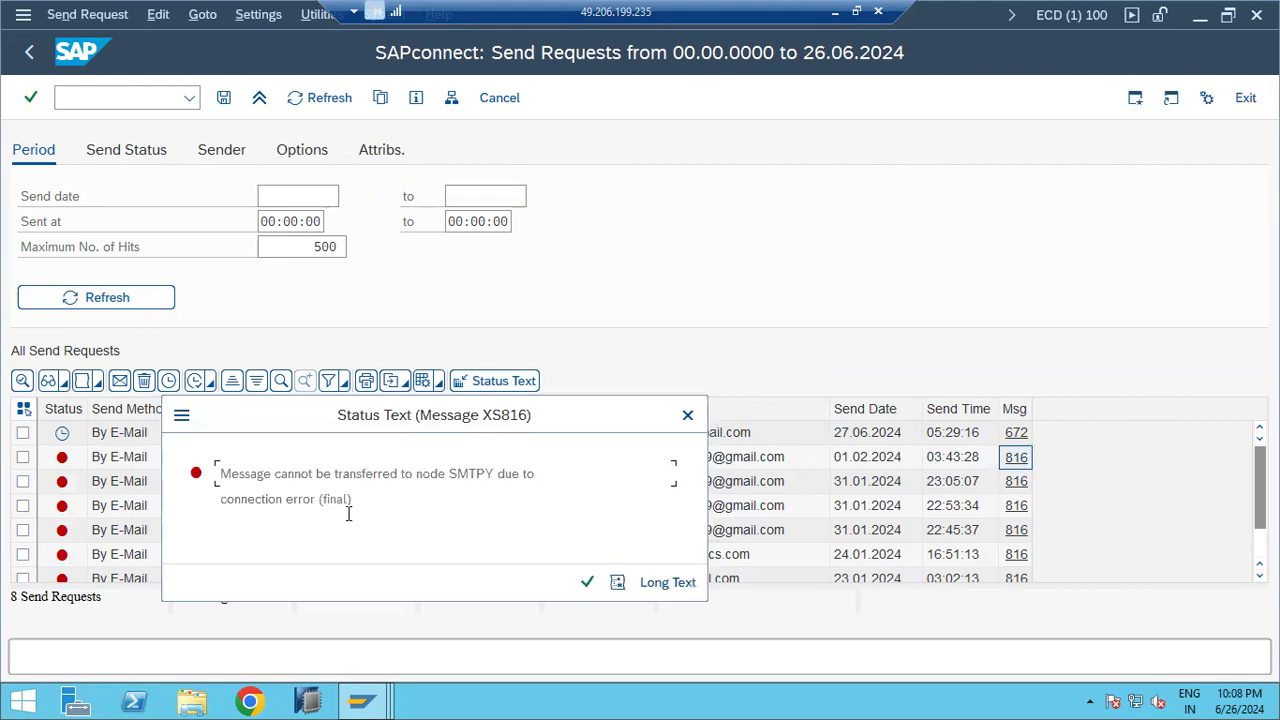
left_click_drag(300, 474, 508, 478)
left_click(587, 581)
Step: Enter transaction /nscot in the command field
left_click(155, 98)
type("/nso")
key("BackSpace")
key("BackSpace")
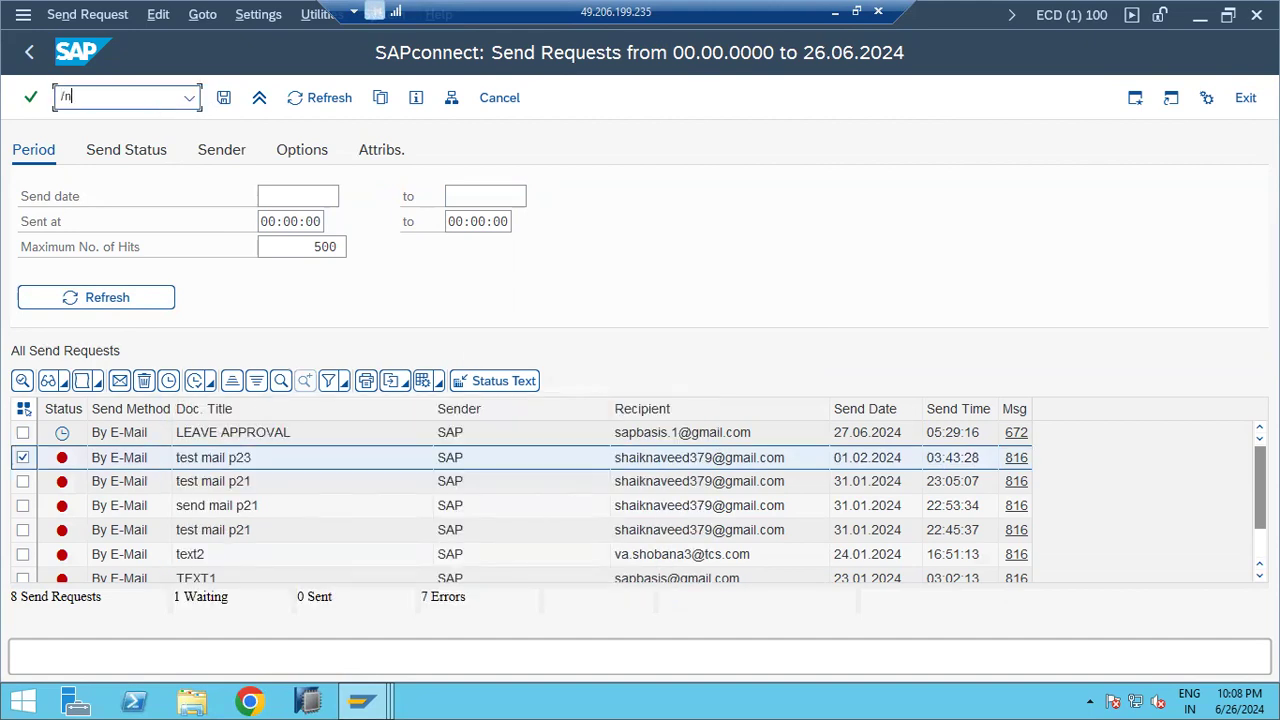
type("scot")
Step: Open SCOT, inspect the SMTP node settings without changes, then go back to the start screen
key("Return")
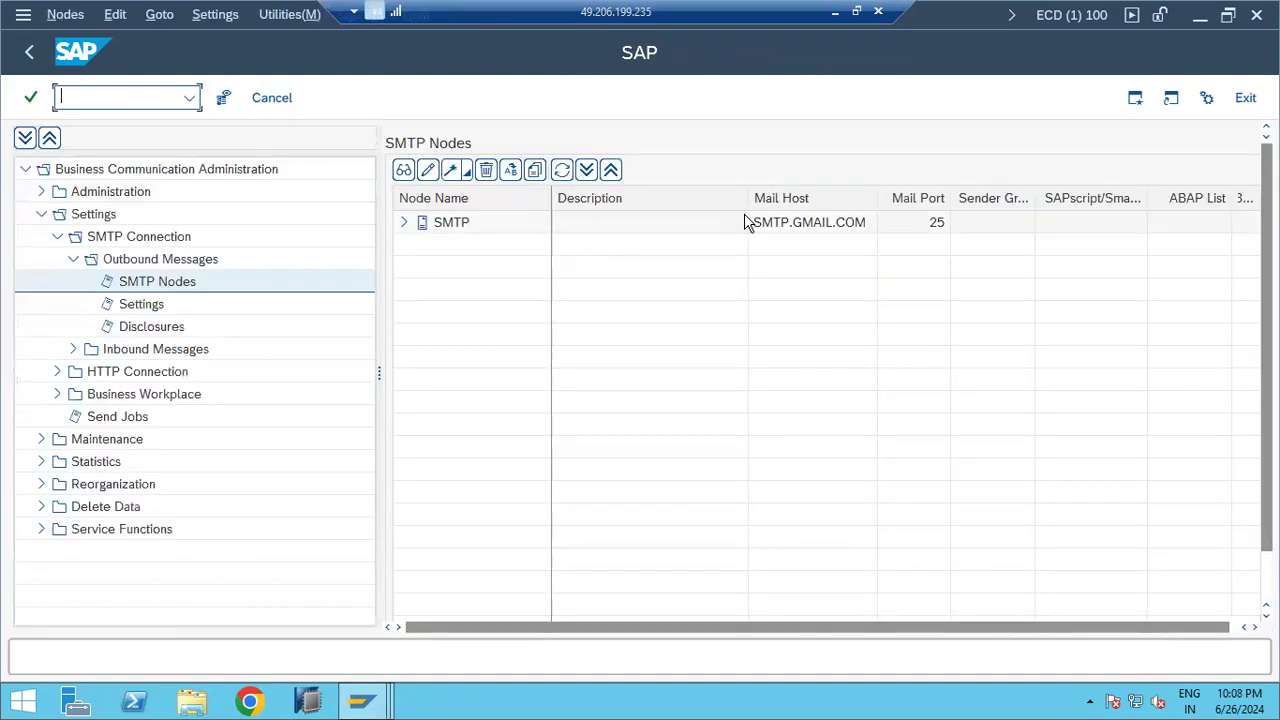
double_click(768, 226)
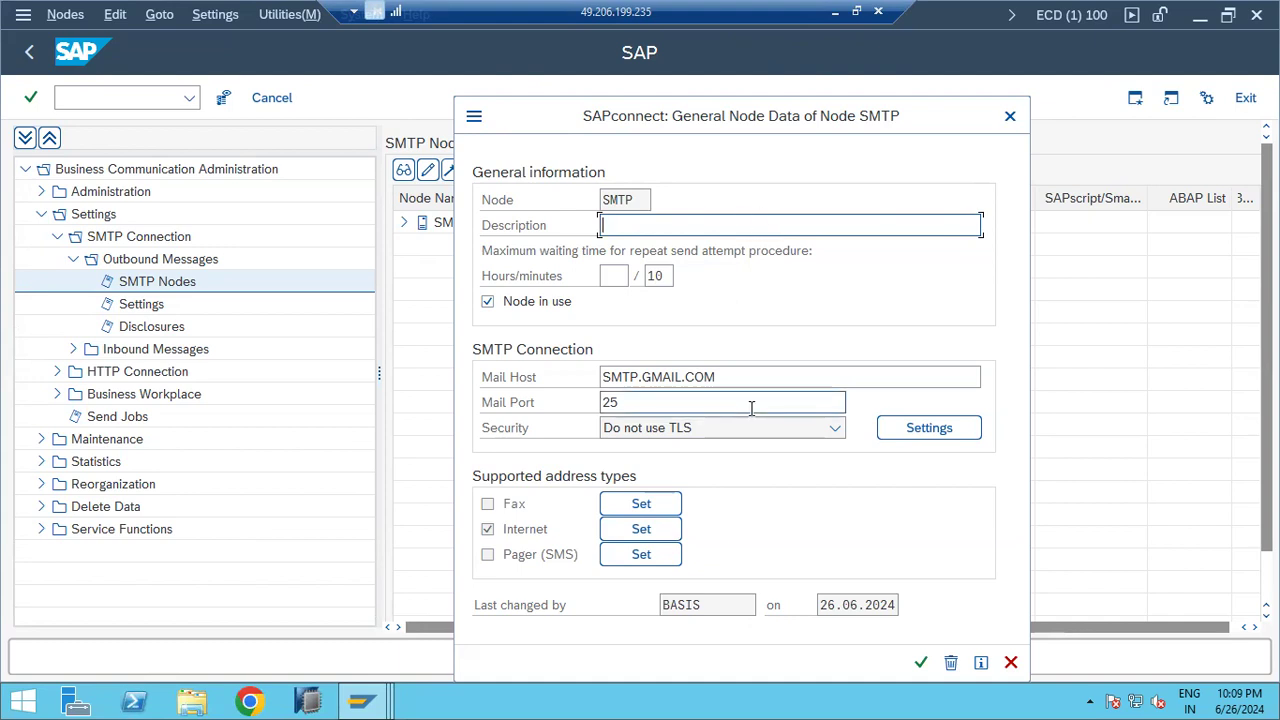
left_click(1009, 117)
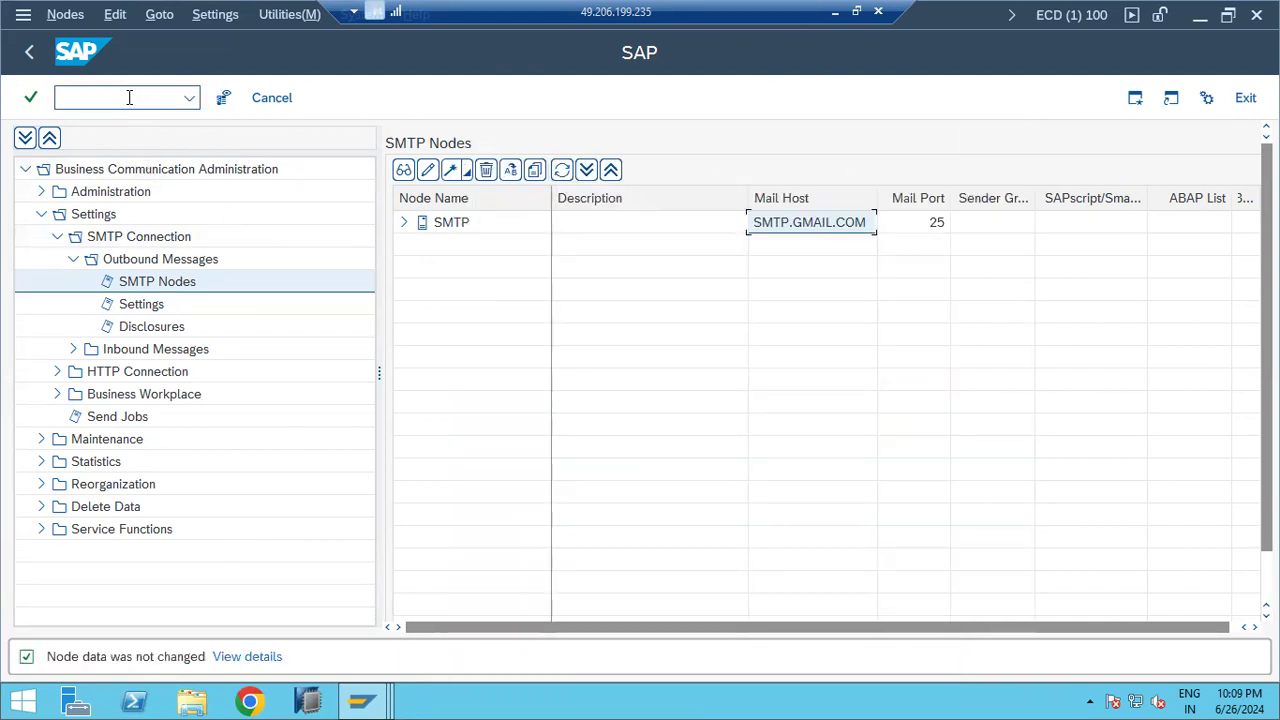
type("/nscot")
key("Return")
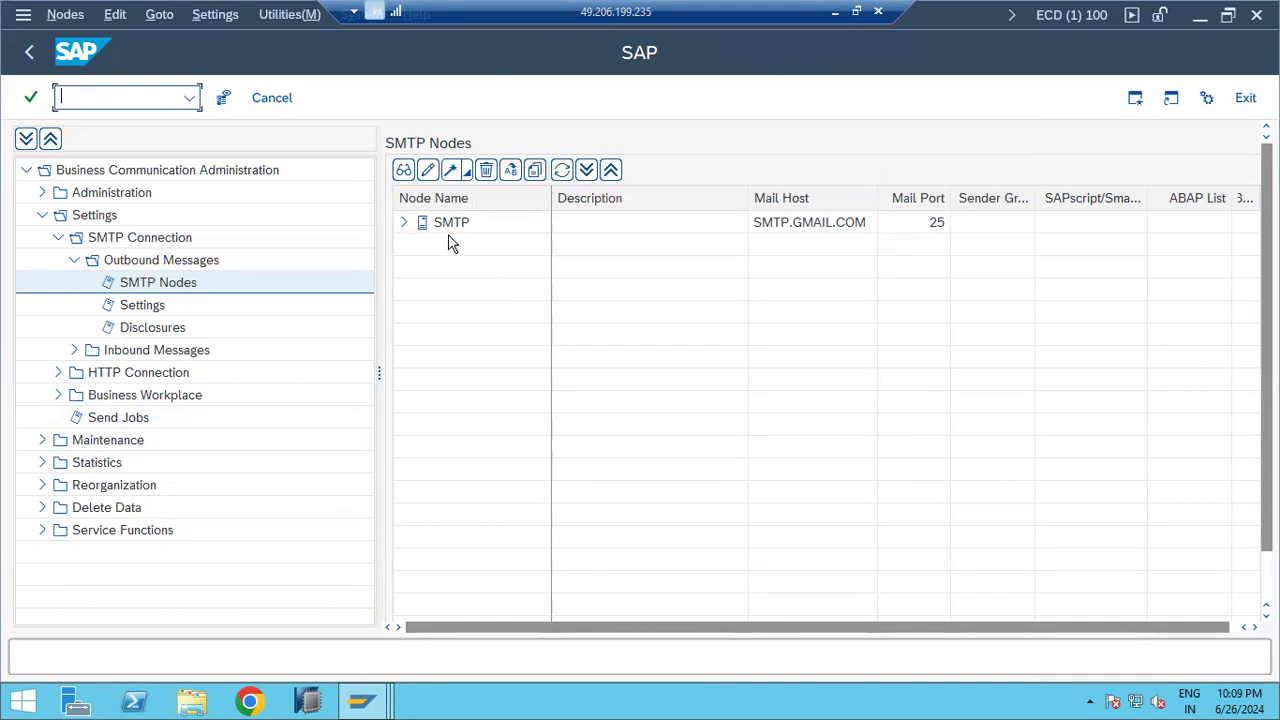
left_click(26, 54)
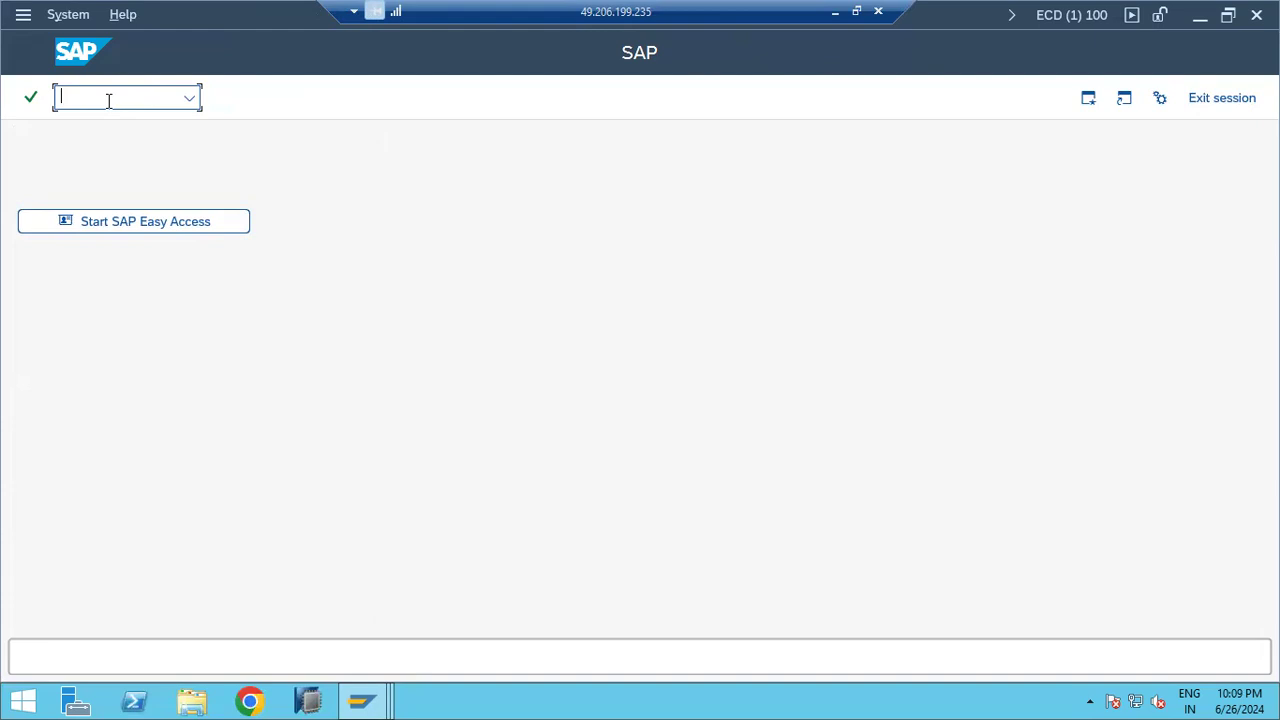
Step: Rerun SOST and resubmit the LEAVE APPROVAL request (0 messages sent), then return to the start screen
type("/nsost")
key("Return")
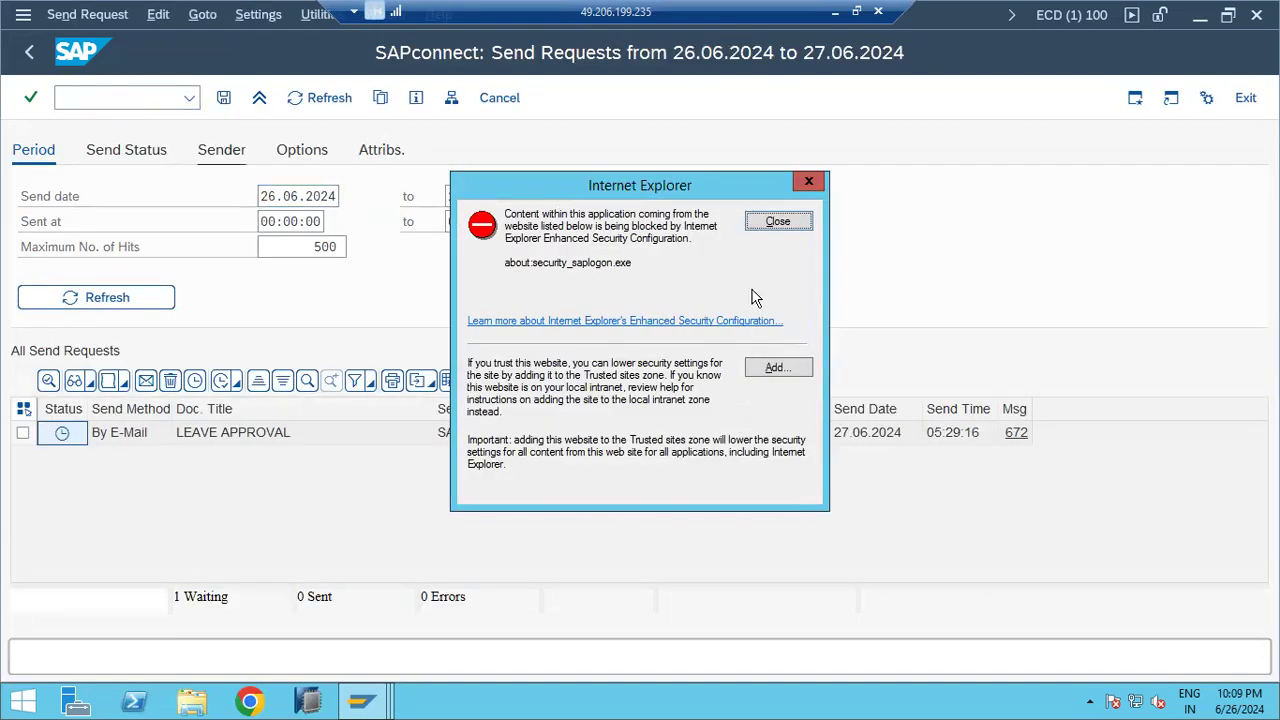
left_click(778, 222)
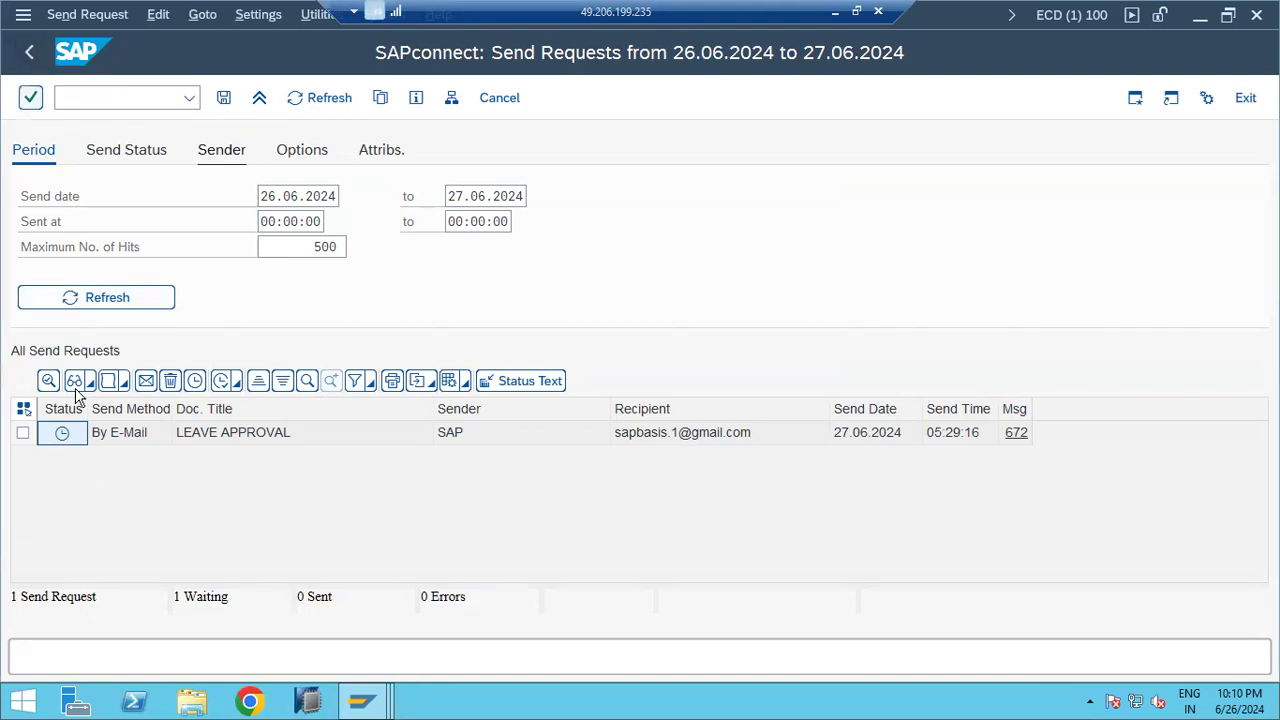
left_click(22, 433)
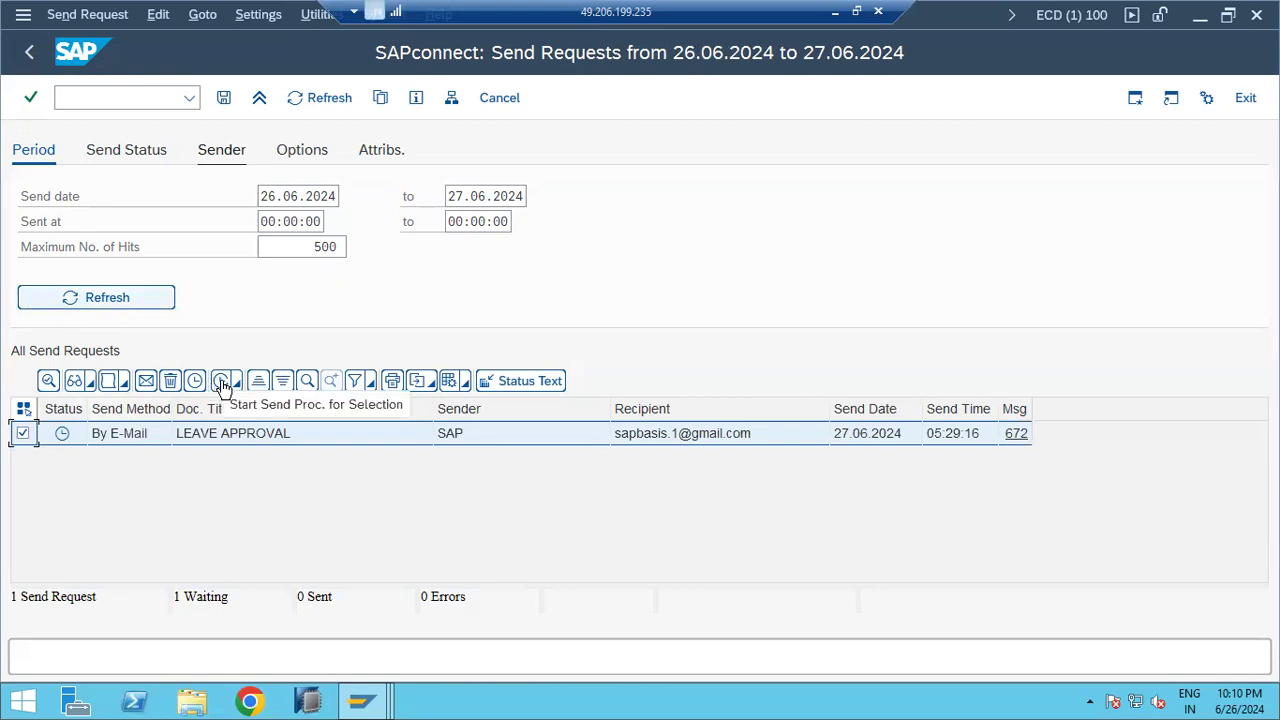
left_click(237, 382)
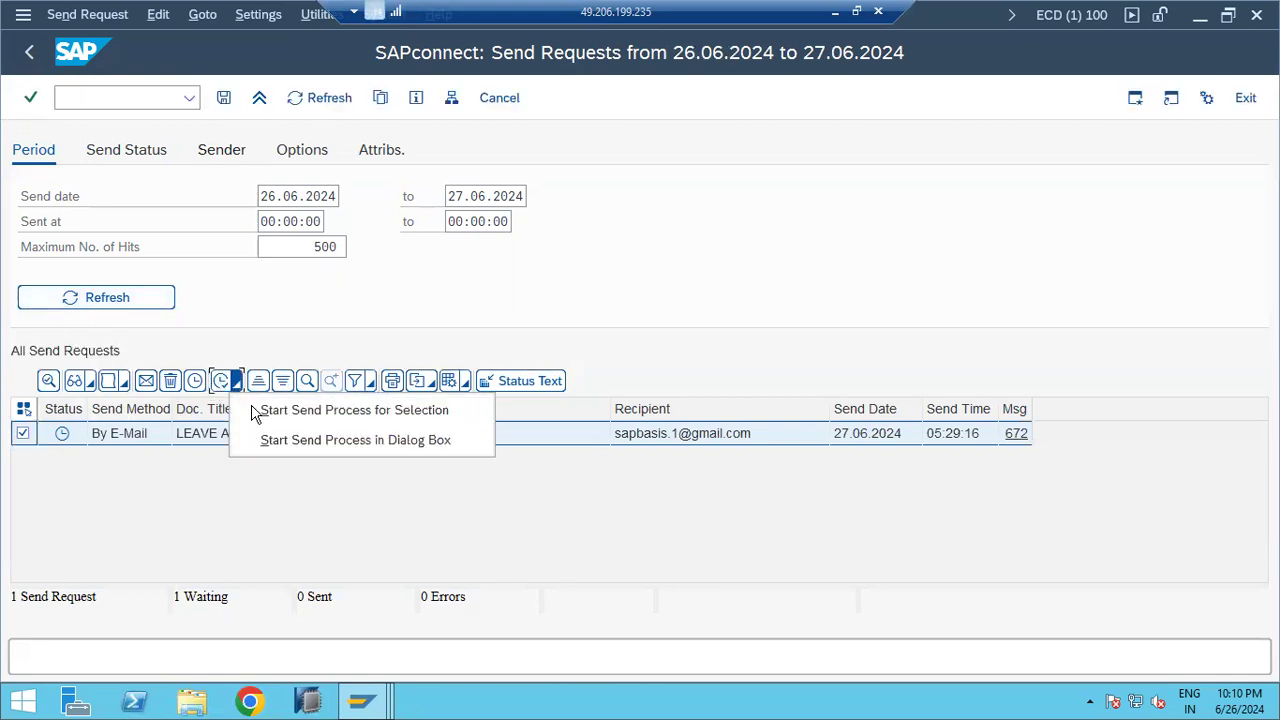
left_click(300, 410)
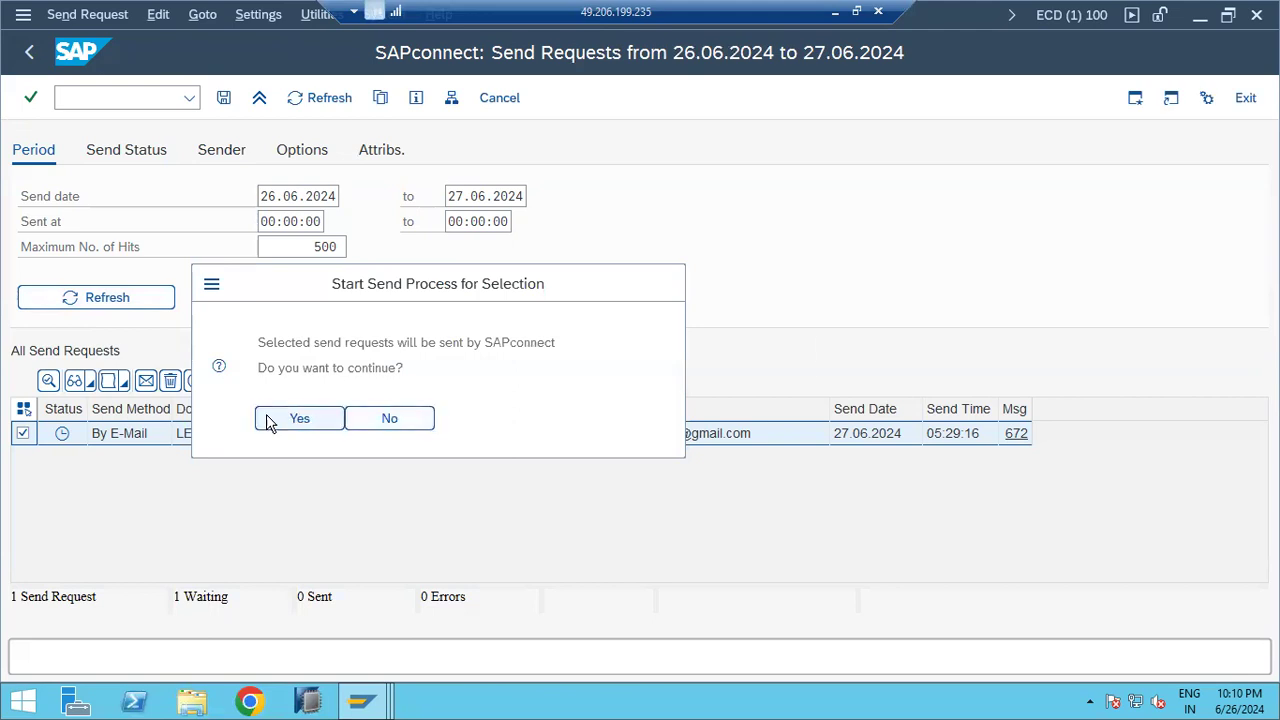
left_click(270, 420)
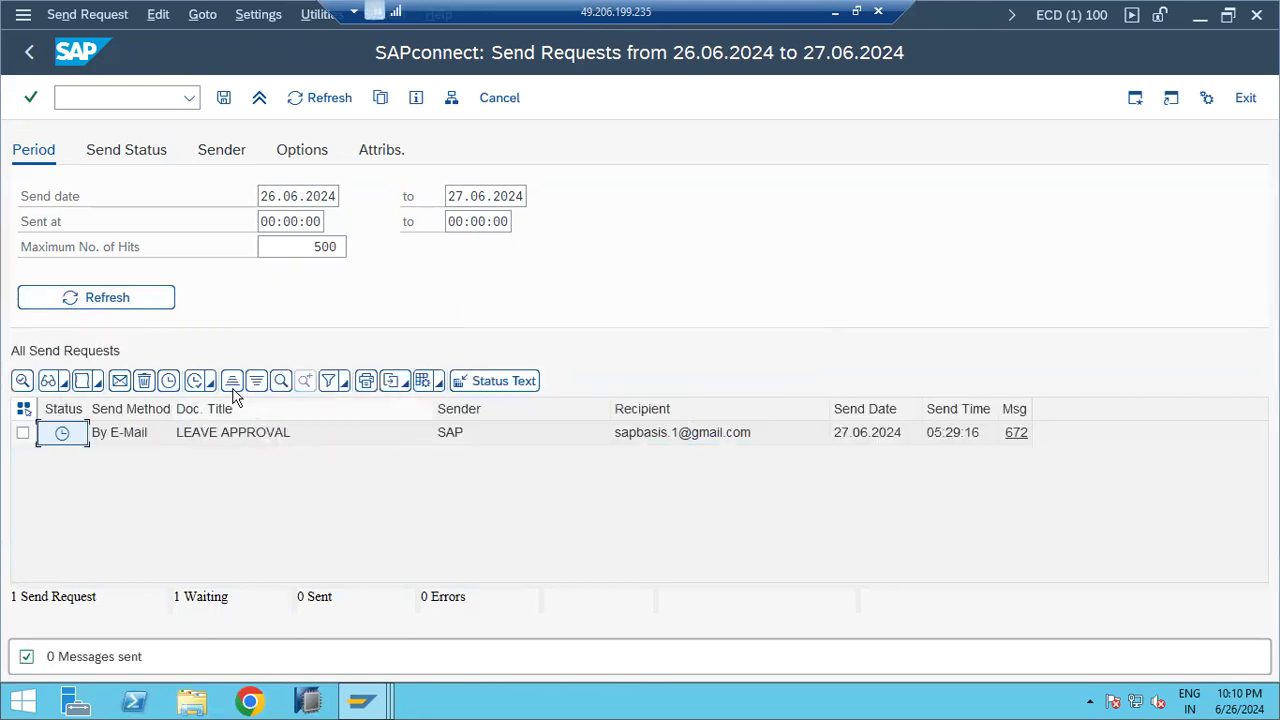
left_click(27, 60)
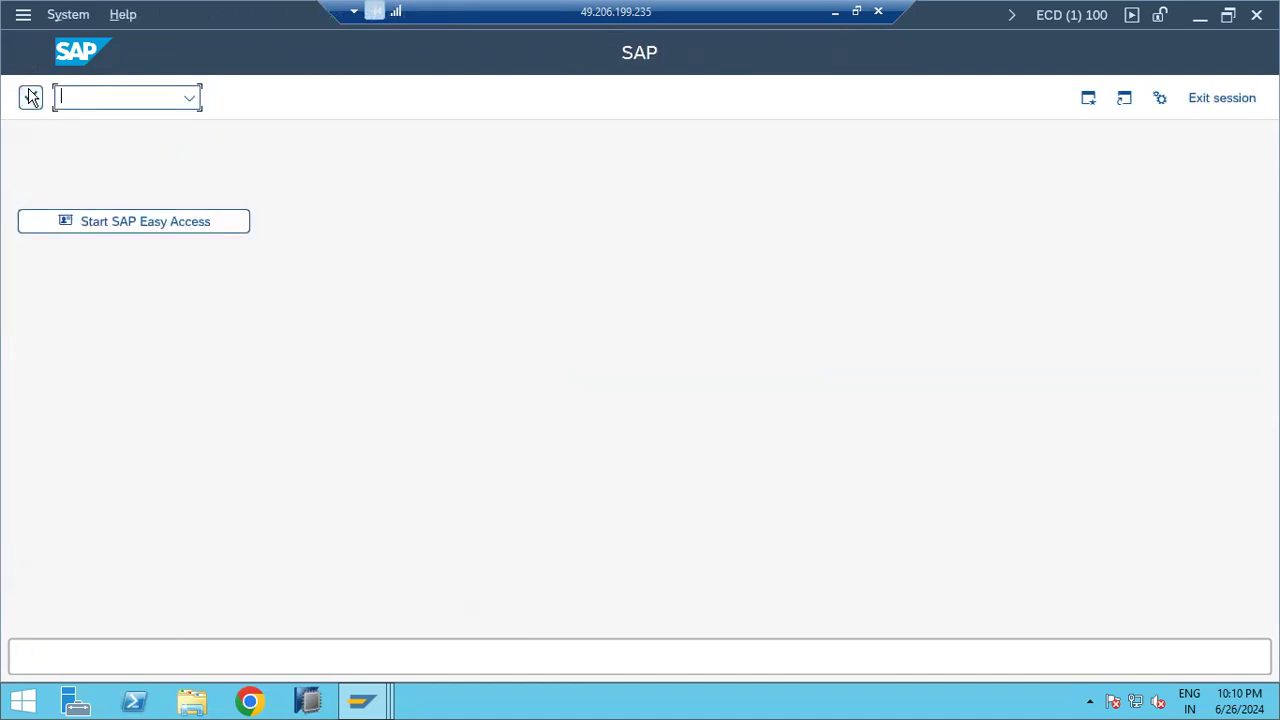
Step: In the Paint notes, highlight the SOST description and place the caret after 'SBWP -'
left_click(838, 10)
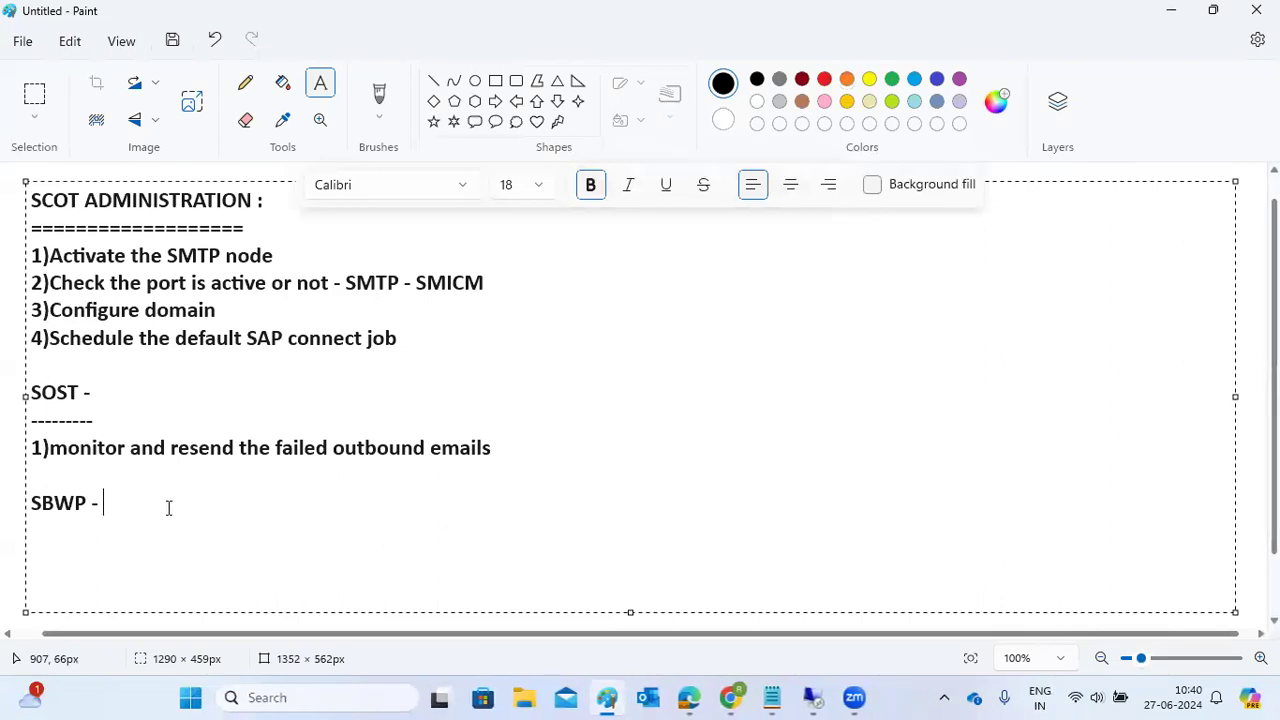
left_click_drag(49, 448, 508, 448)
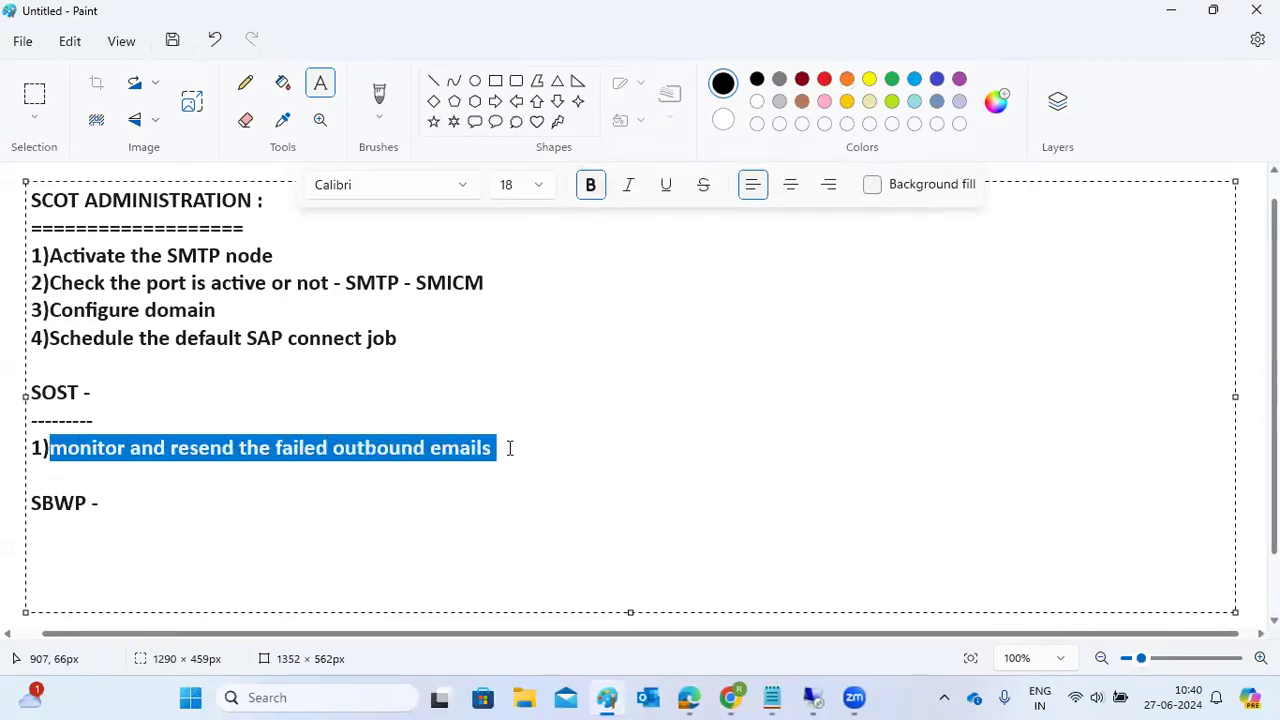
left_click(116, 507)
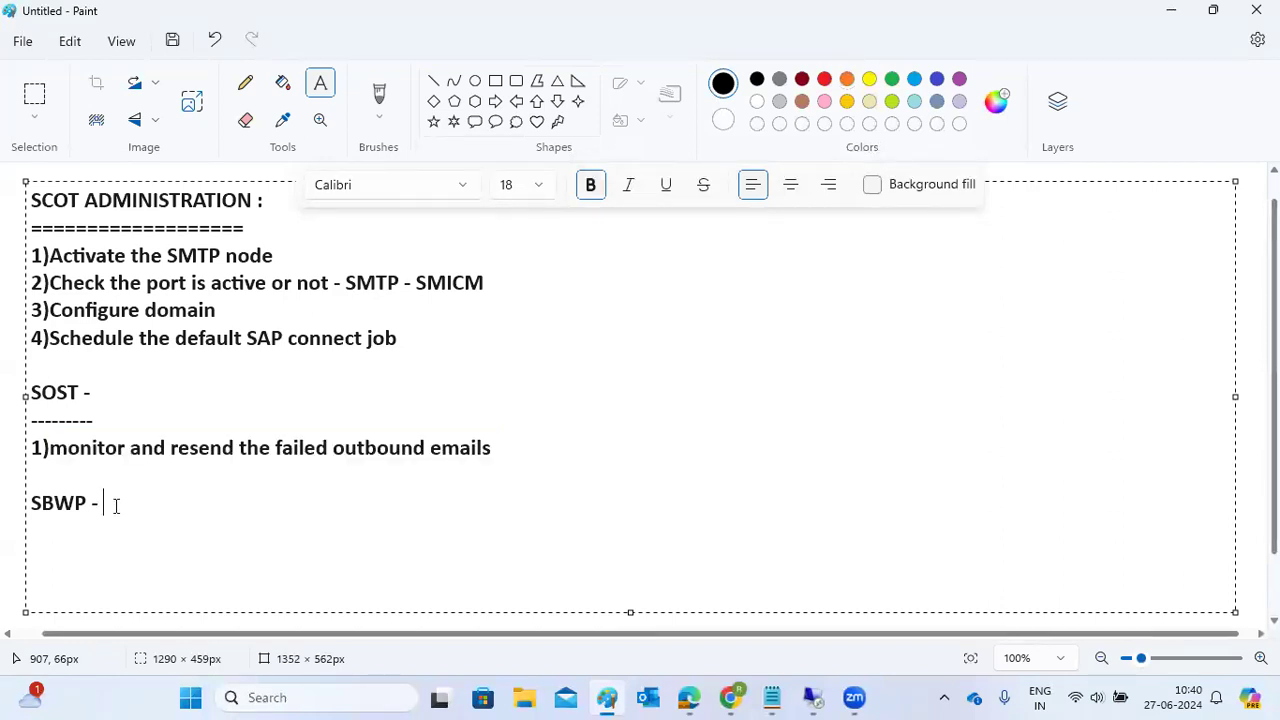
Step: Run transaction SOIN in SAP to view the inbound send requests
mouse_move(785, 697)
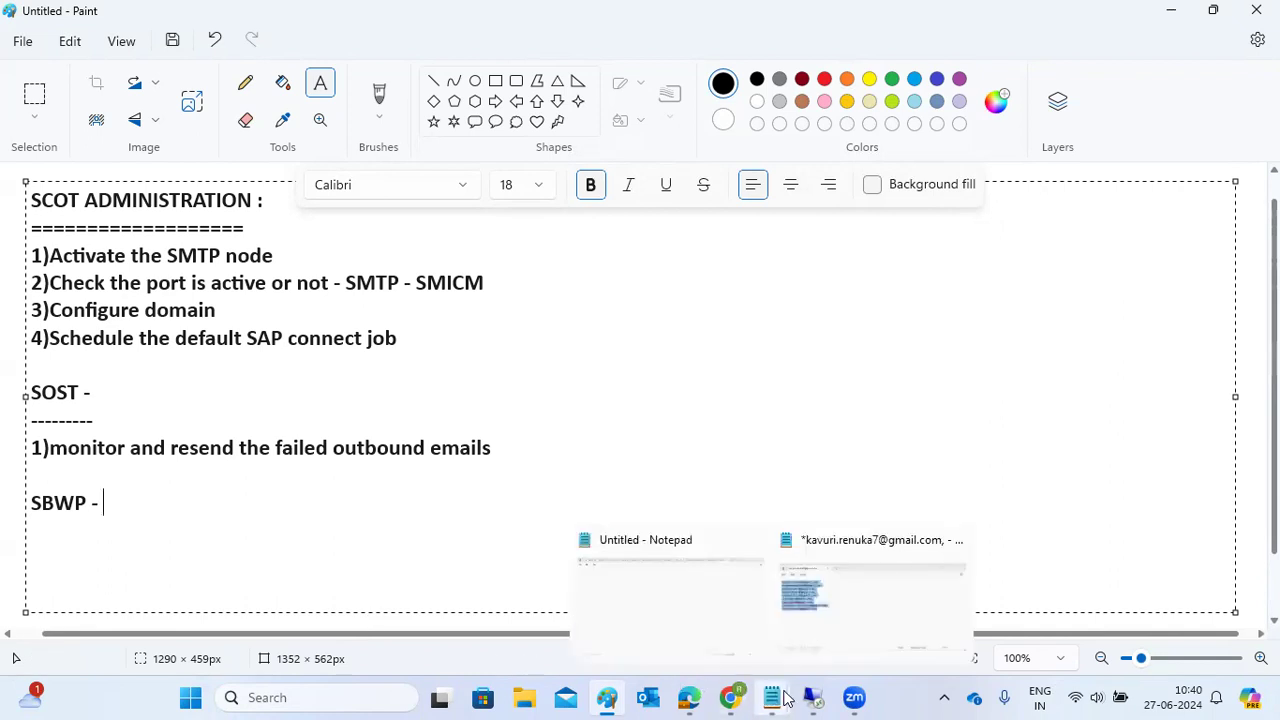
left_click(889, 611)
type("soin")
key("Return")
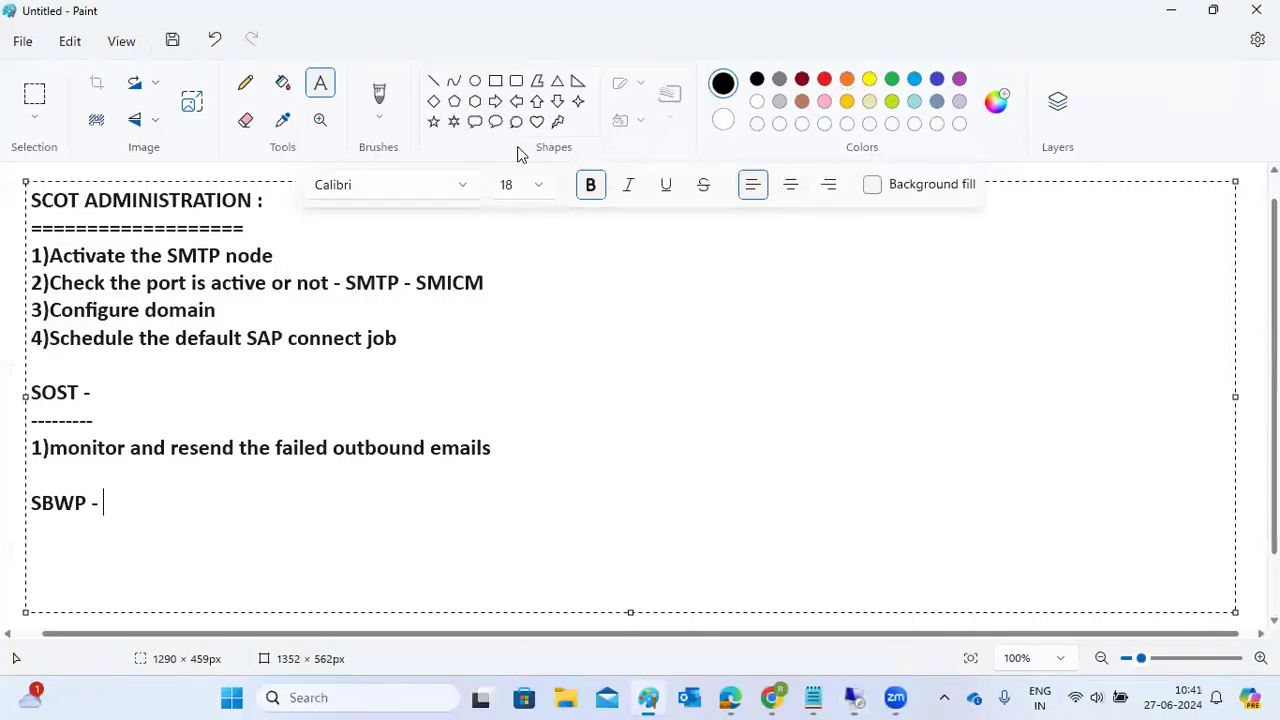
Step: Add the Paint note 'SOIN - to monitor the inbound emails in SAP' and start a new line
left_click(835, 12)
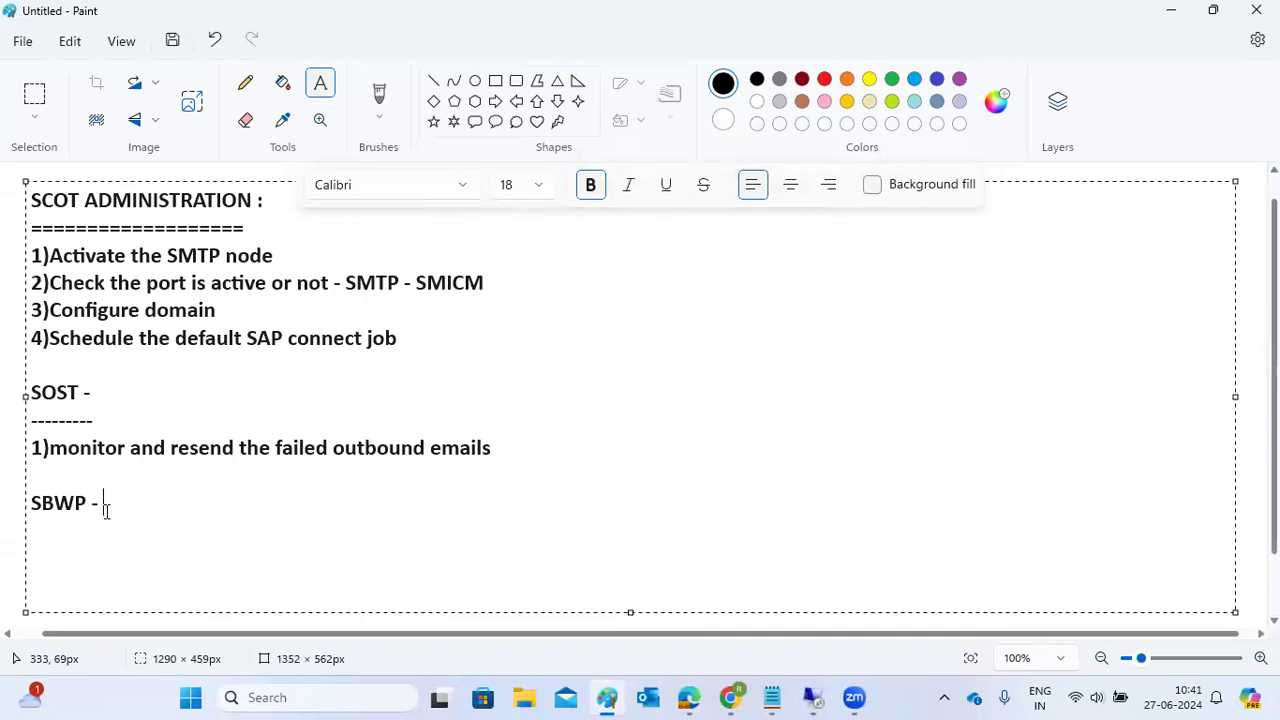
type("SOIN")
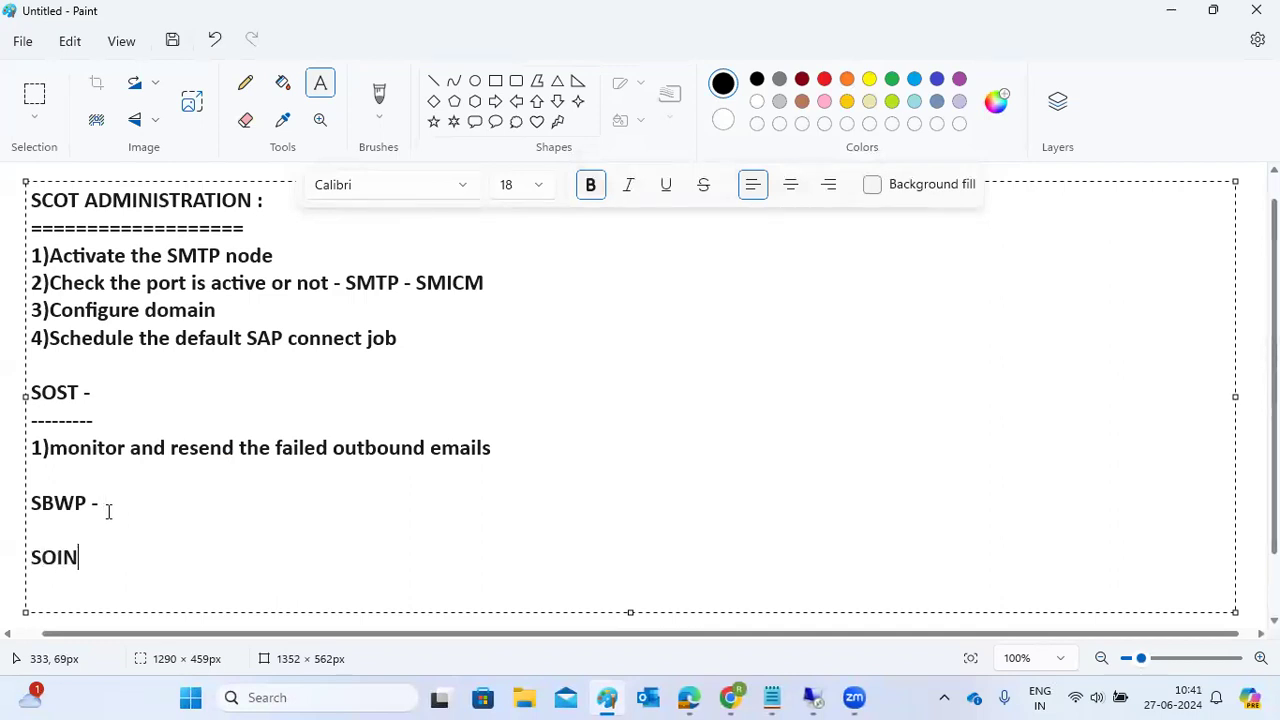
type(" - to monito")
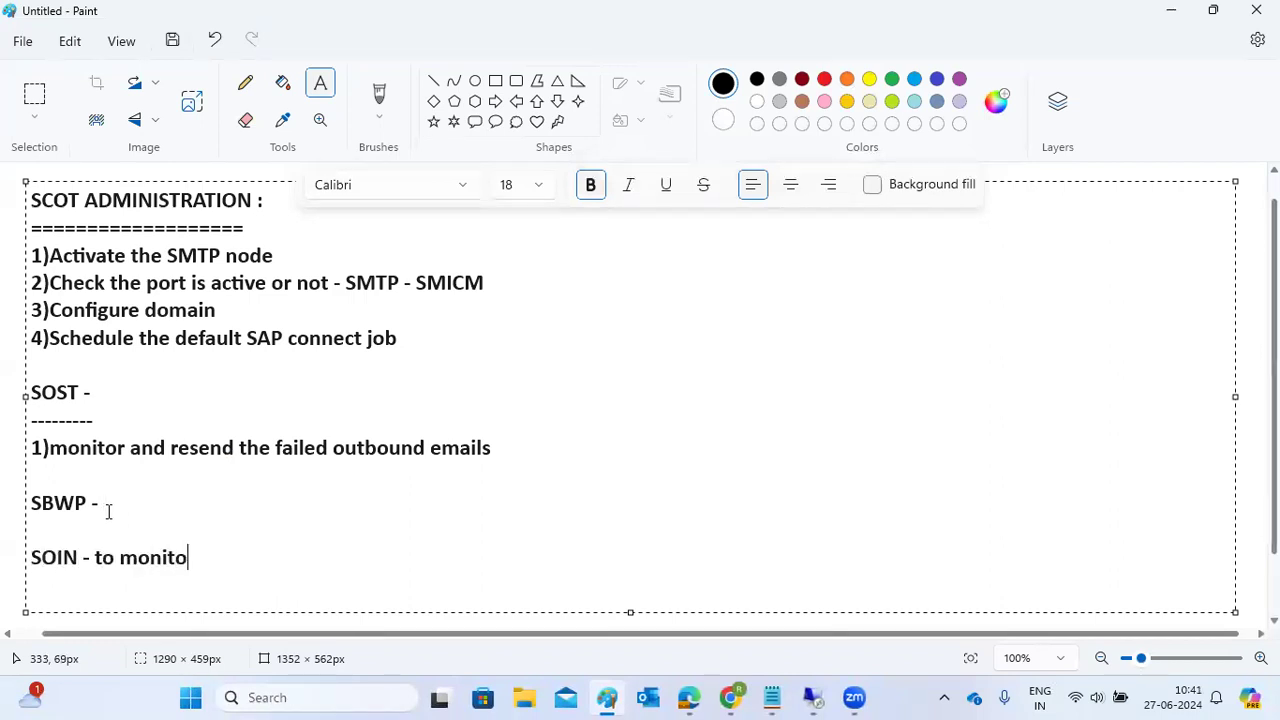
type("r the inbo")
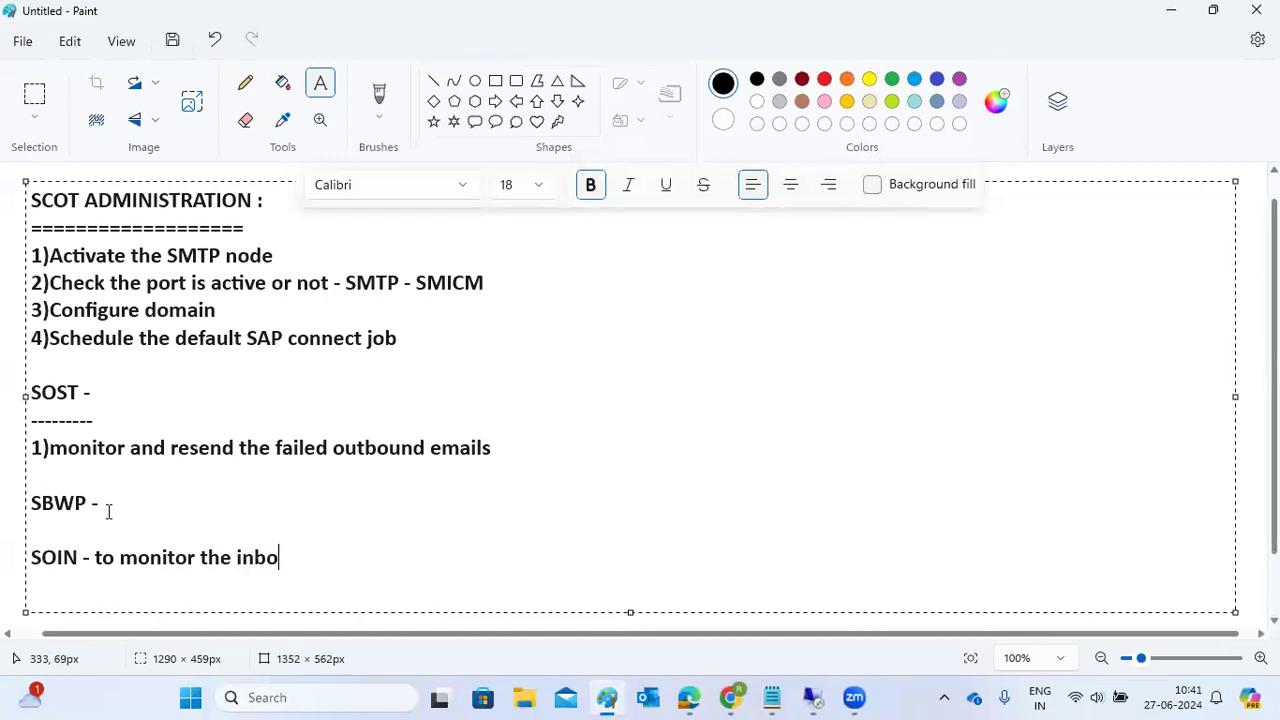
type("und email")
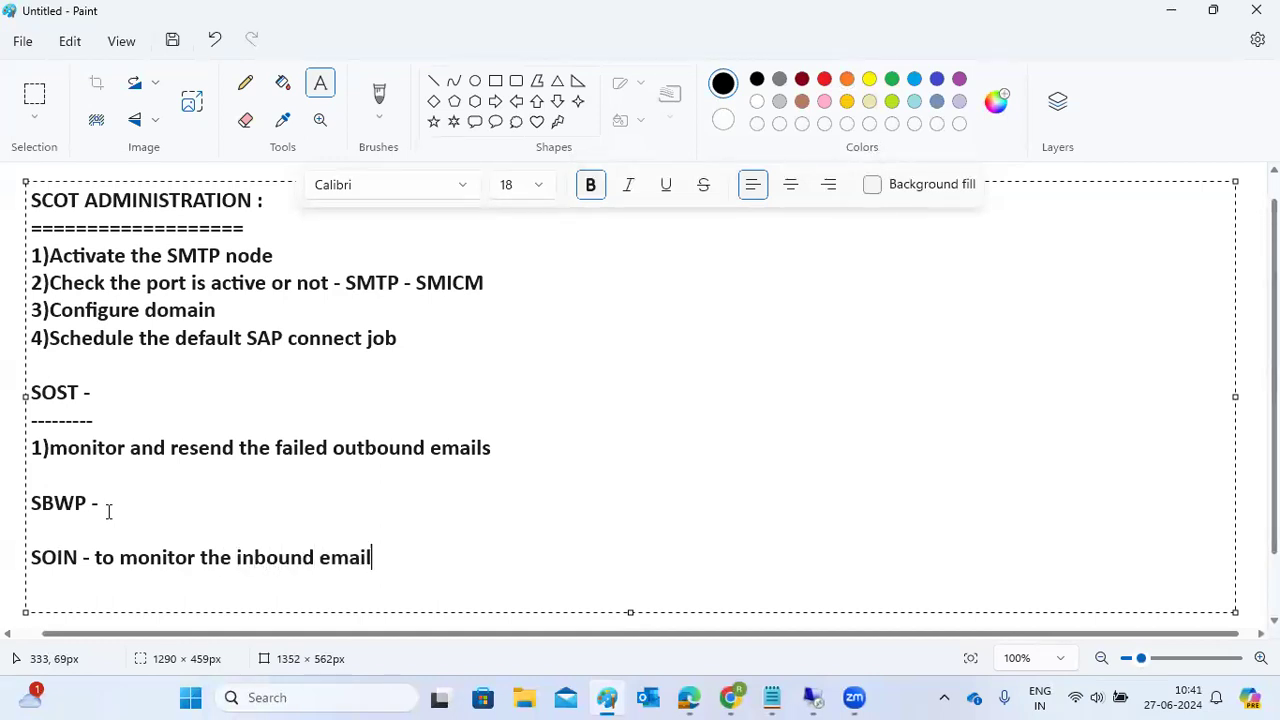
type("s in SAP")
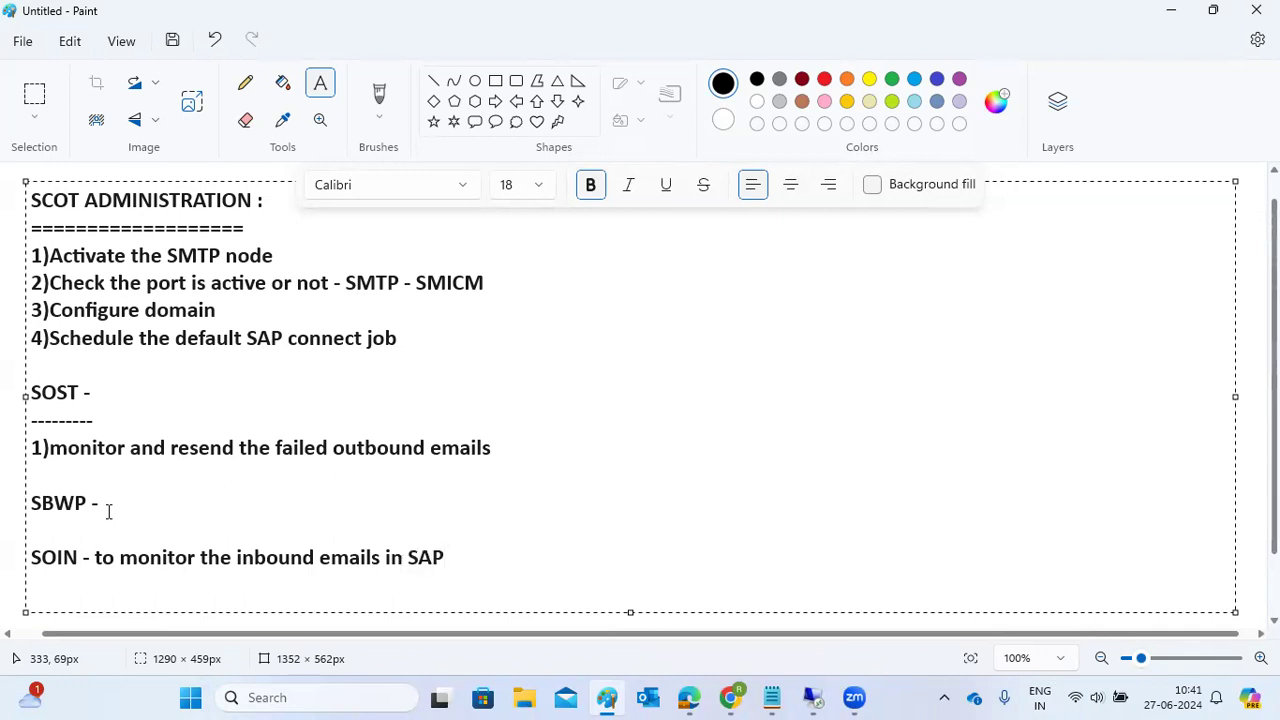
left_click_drag(329, 448, 421, 447)
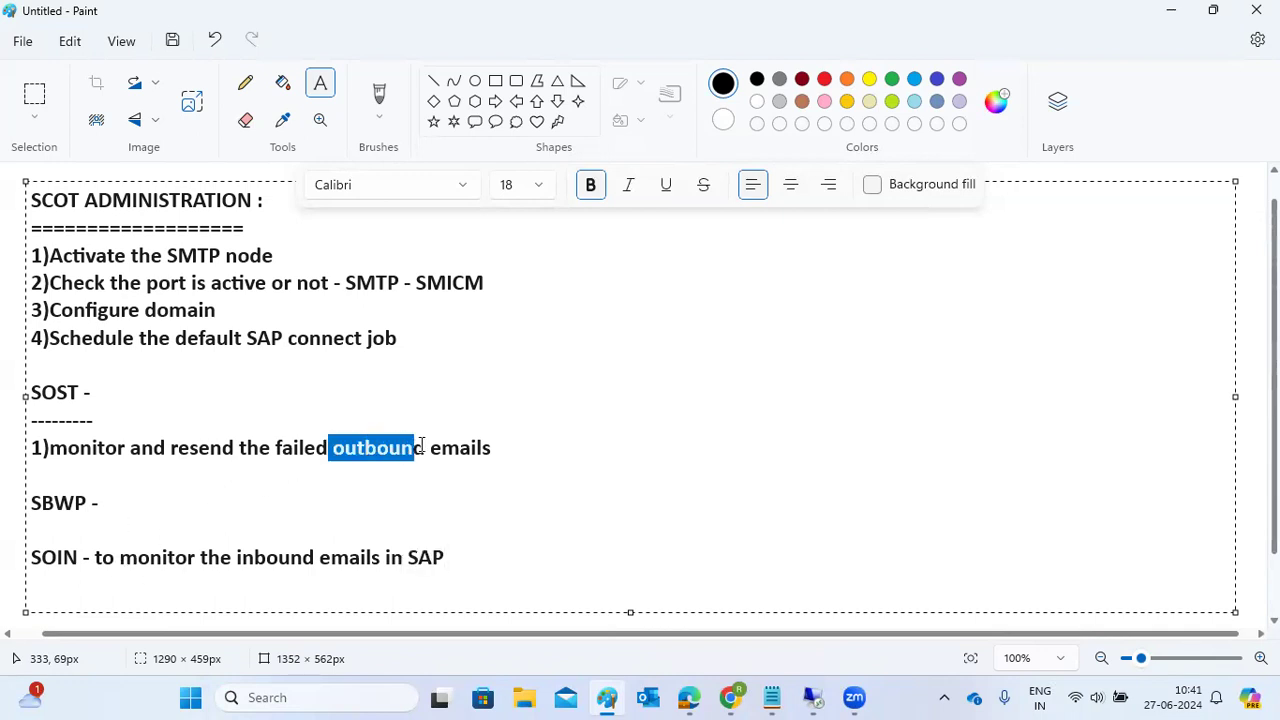
left_click(70, 393)
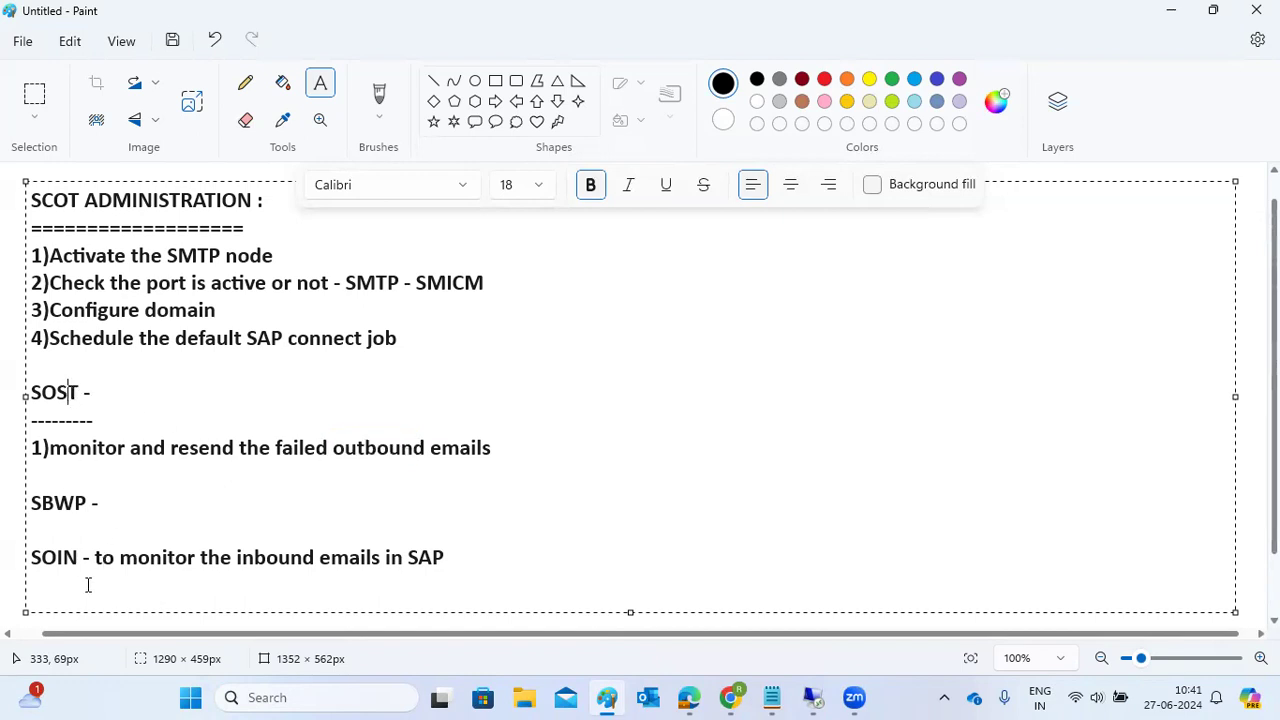
left_click_drag(57, 557, 446, 557)
left_click(483, 540)
left_click(487, 551)
key("Return")
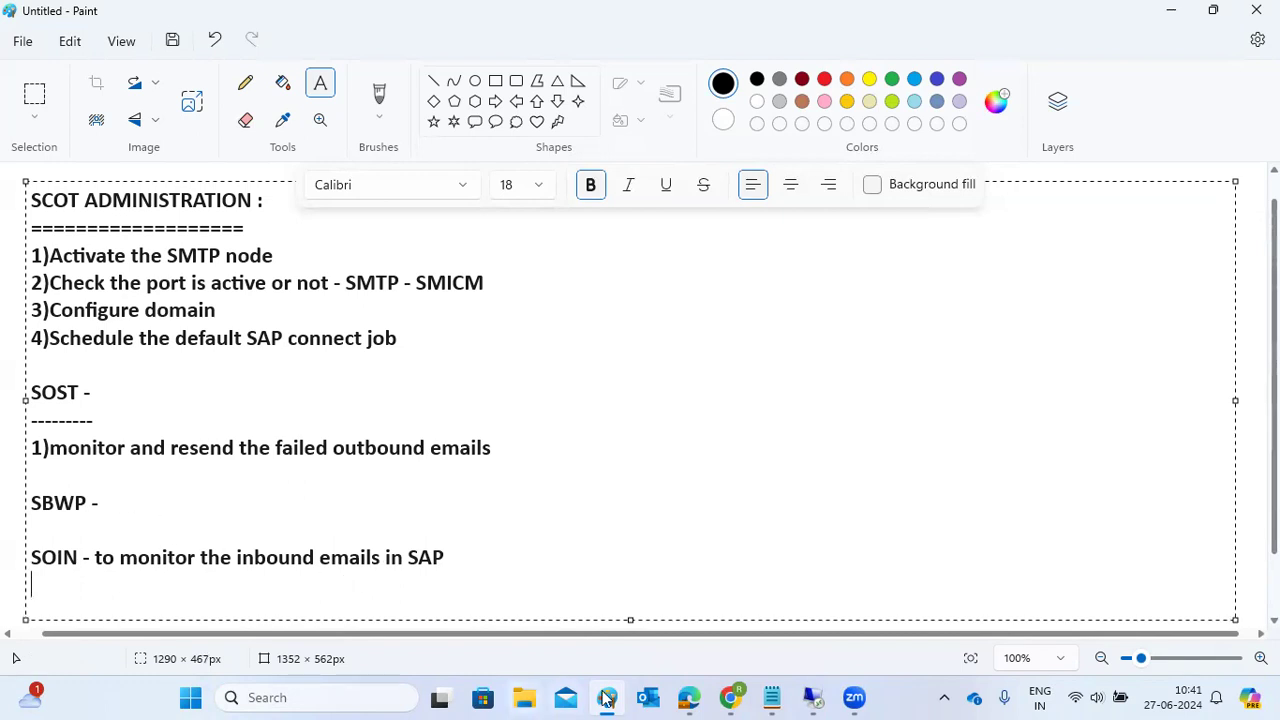
Step: Open the Business Workplace with /nsbwp and dismiss the browser security warning
mouse_move(812, 697)
left_click(849, 641)
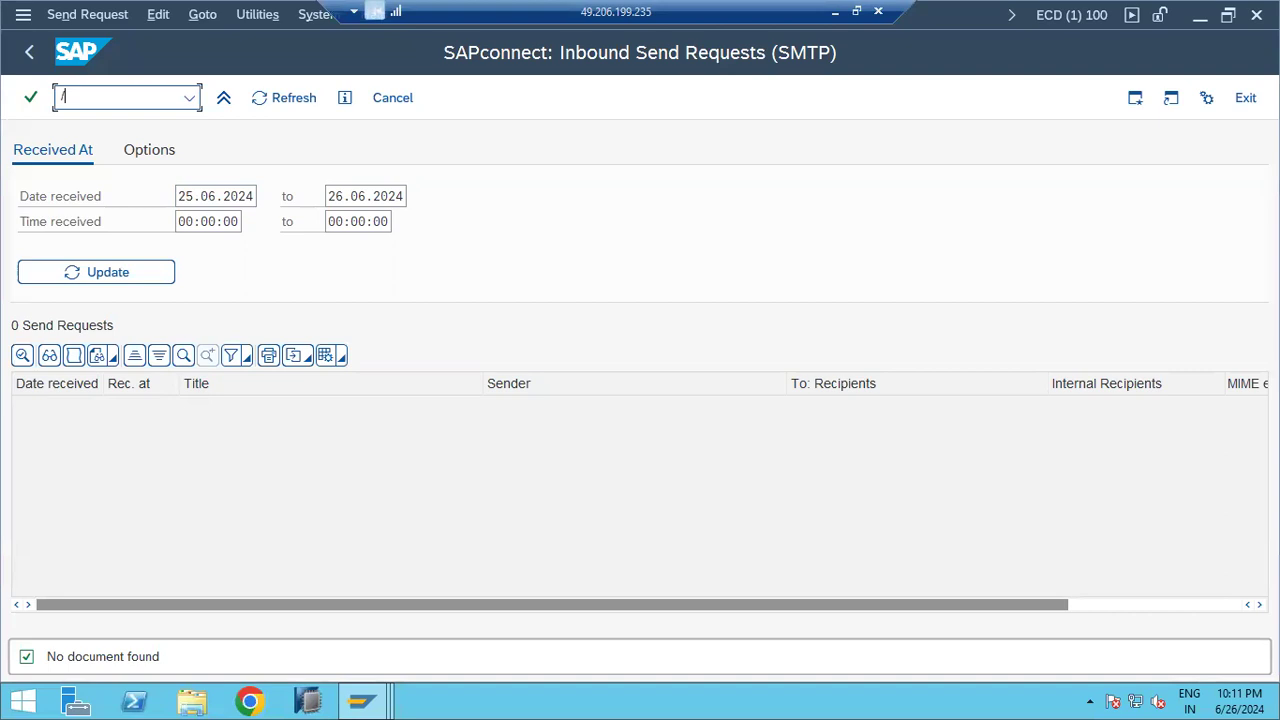
type("/nsbwp")
key("Return")
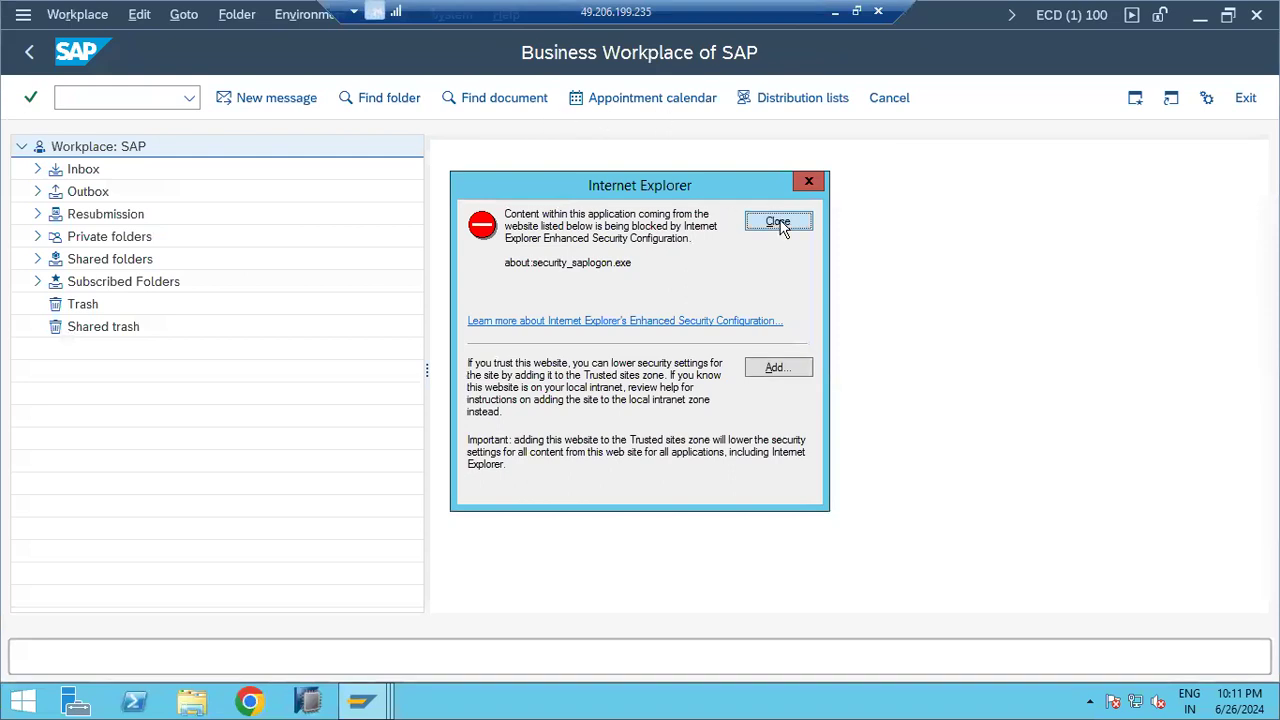
left_click(777, 221)
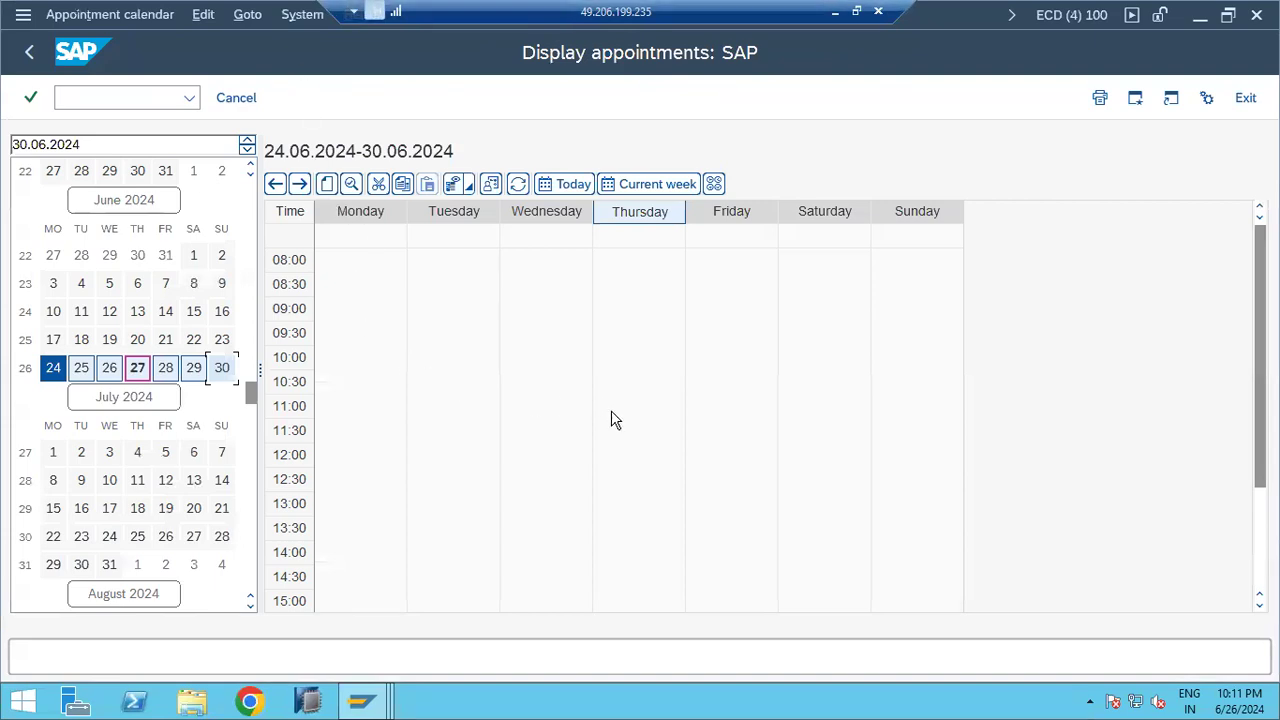
Step: Create a Meeting-type appointment titled MEETING on Thursday 27.06.2024 at 14:00
left_click(641, 556)
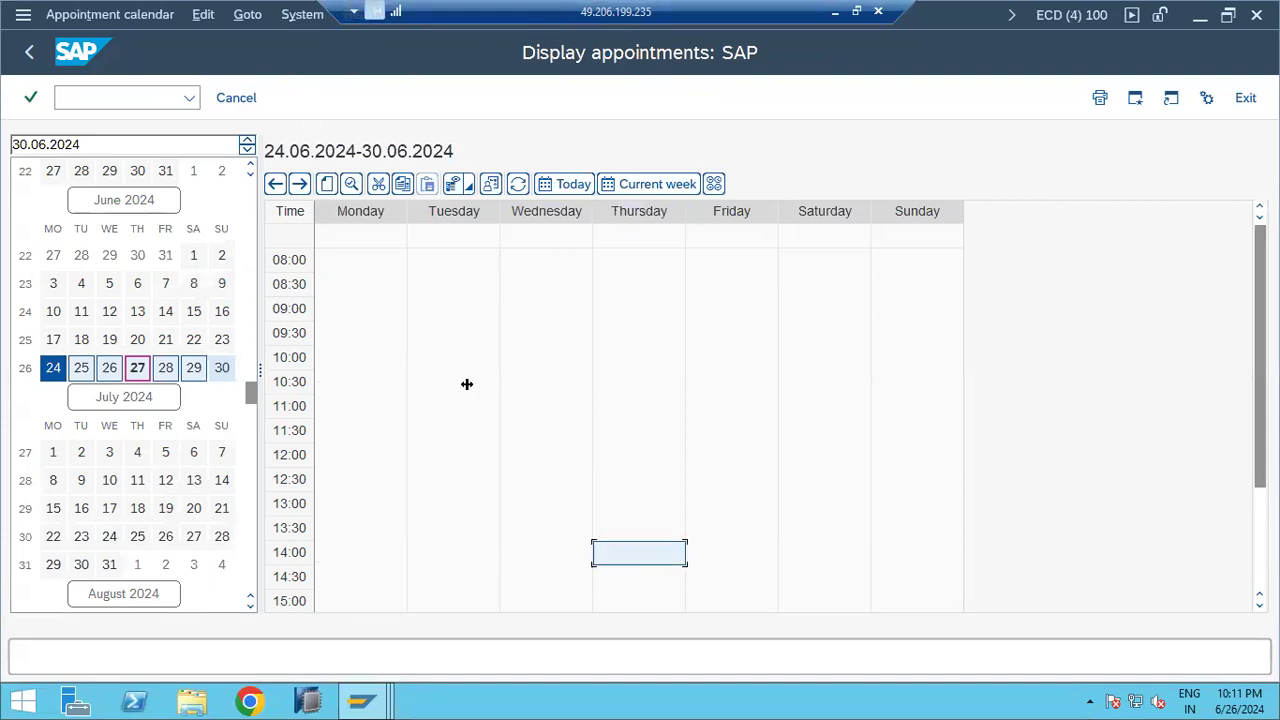
left_click(325, 188)
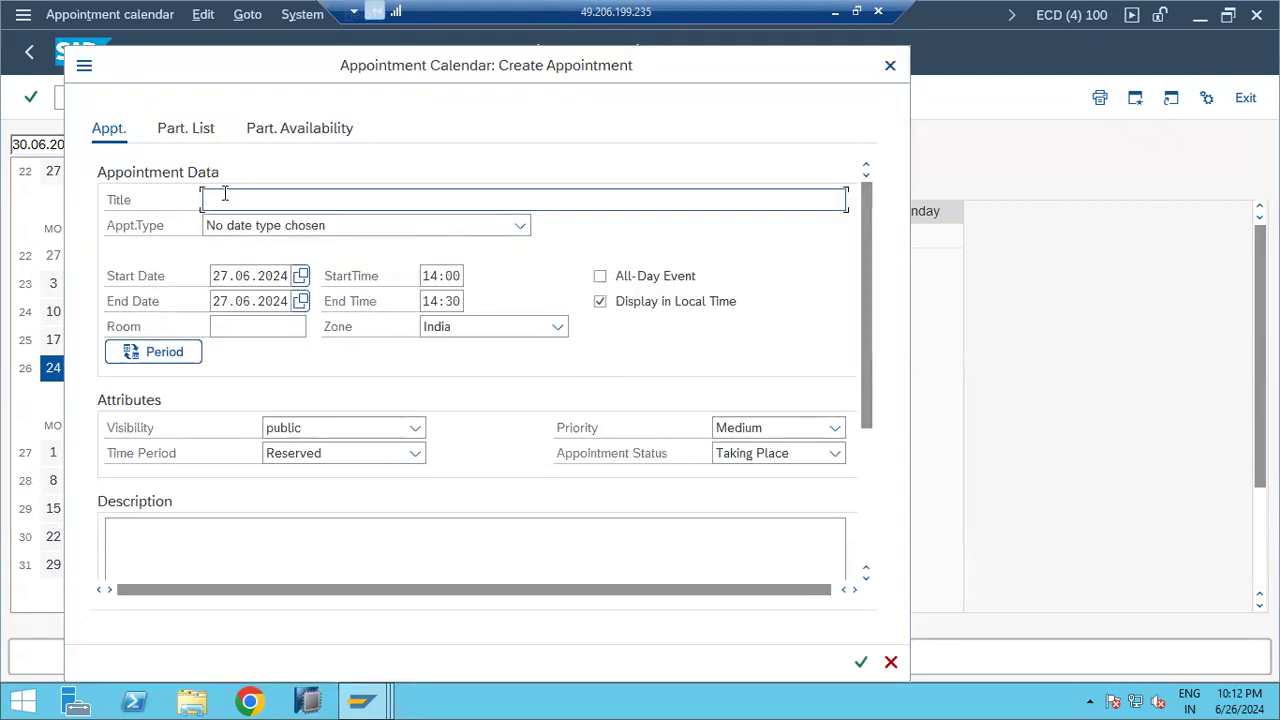
type("MEETING")
left_click(521, 228)
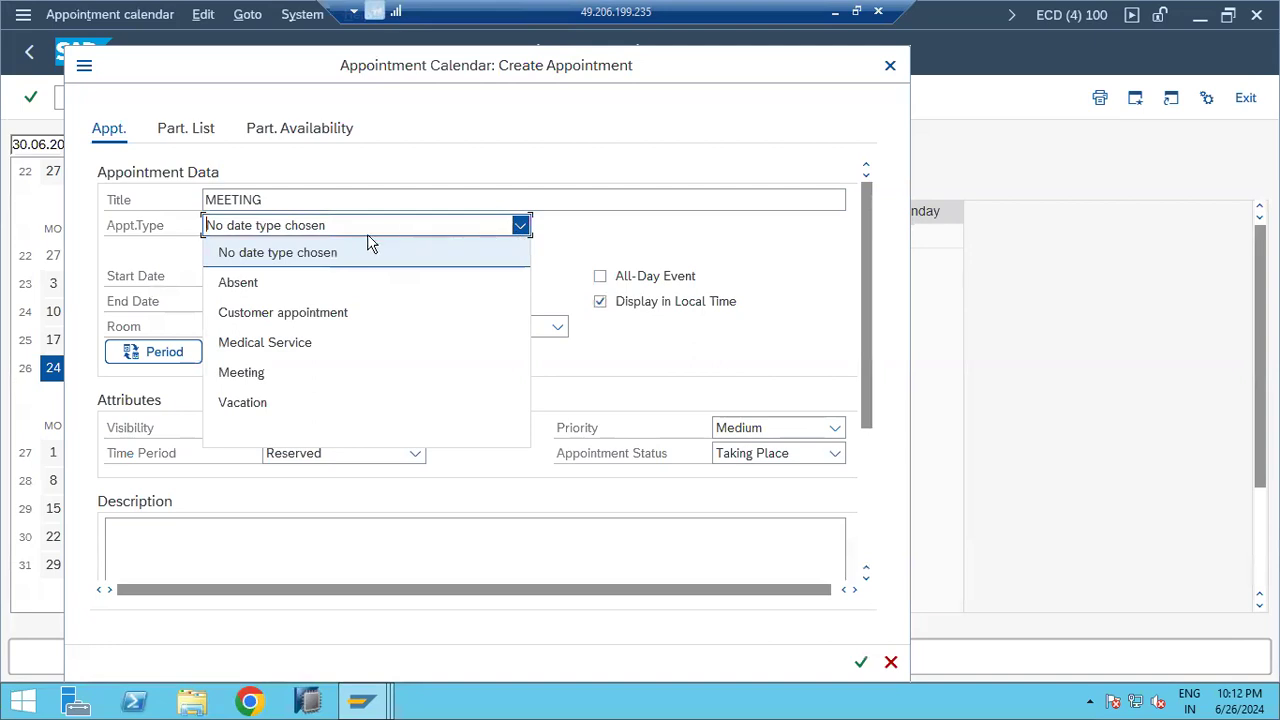
left_click(261, 372)
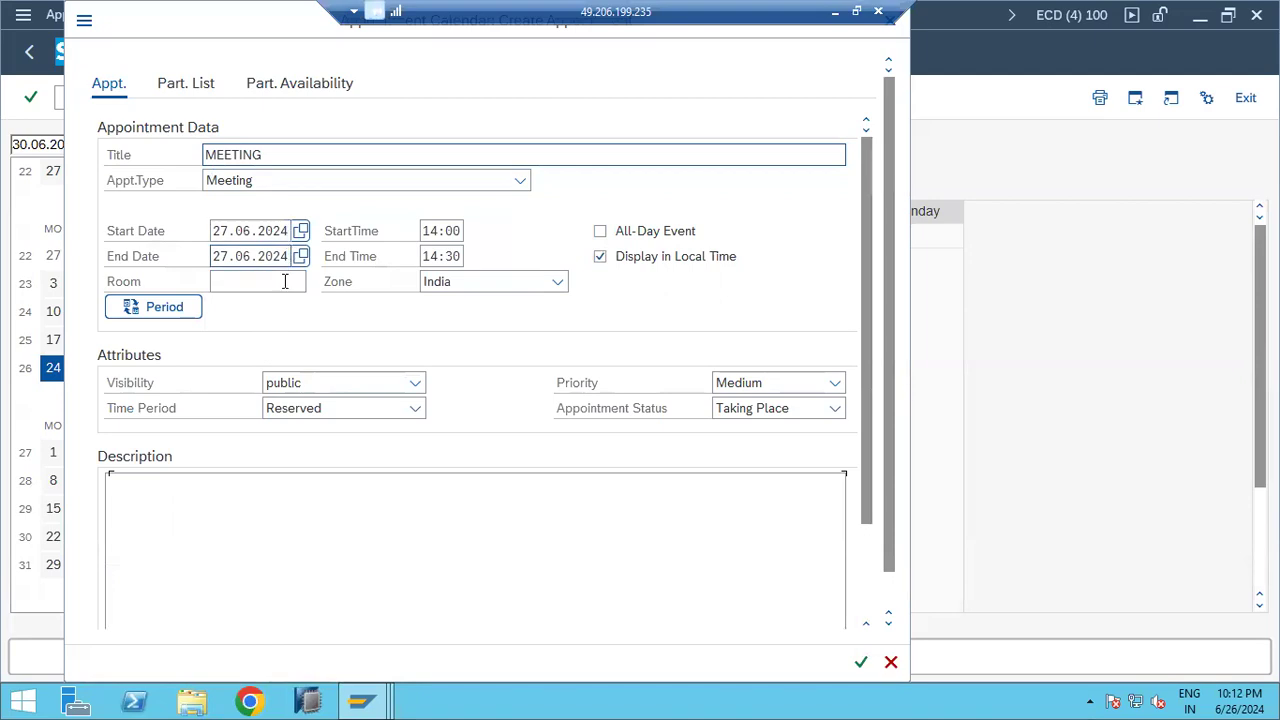
scroll(267, 405, "down", 2)
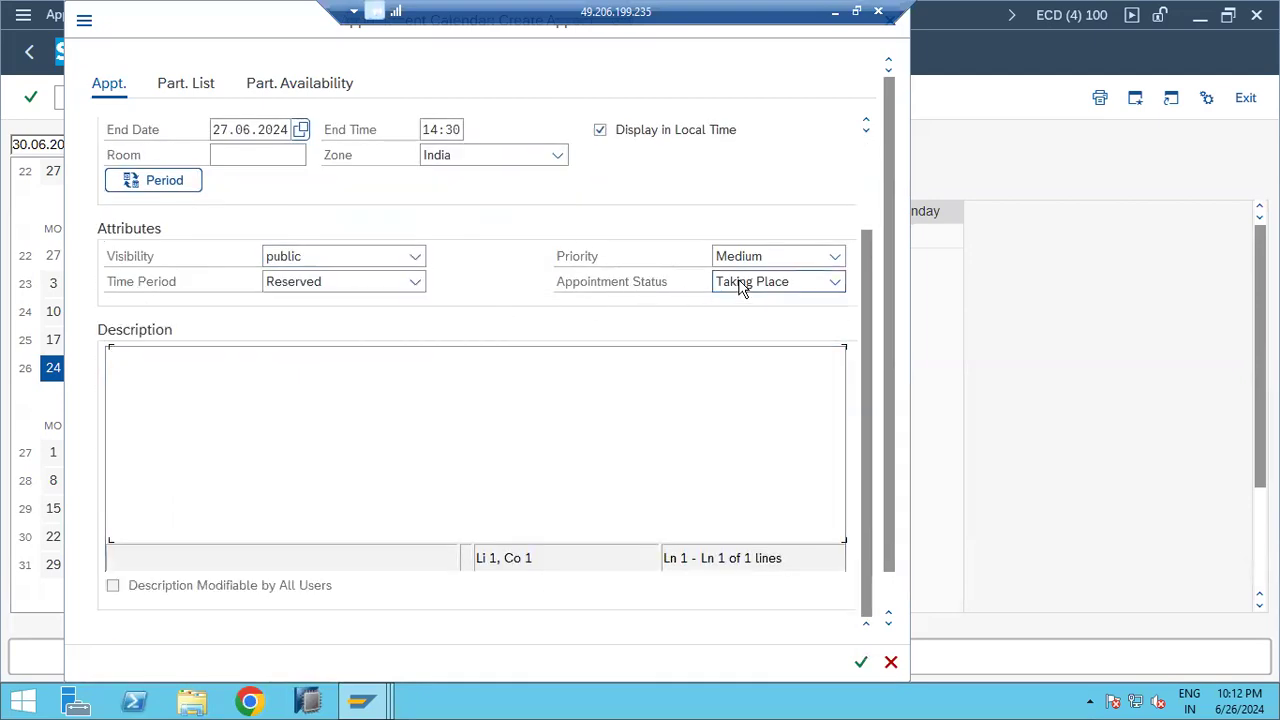
left_click(862, 663)
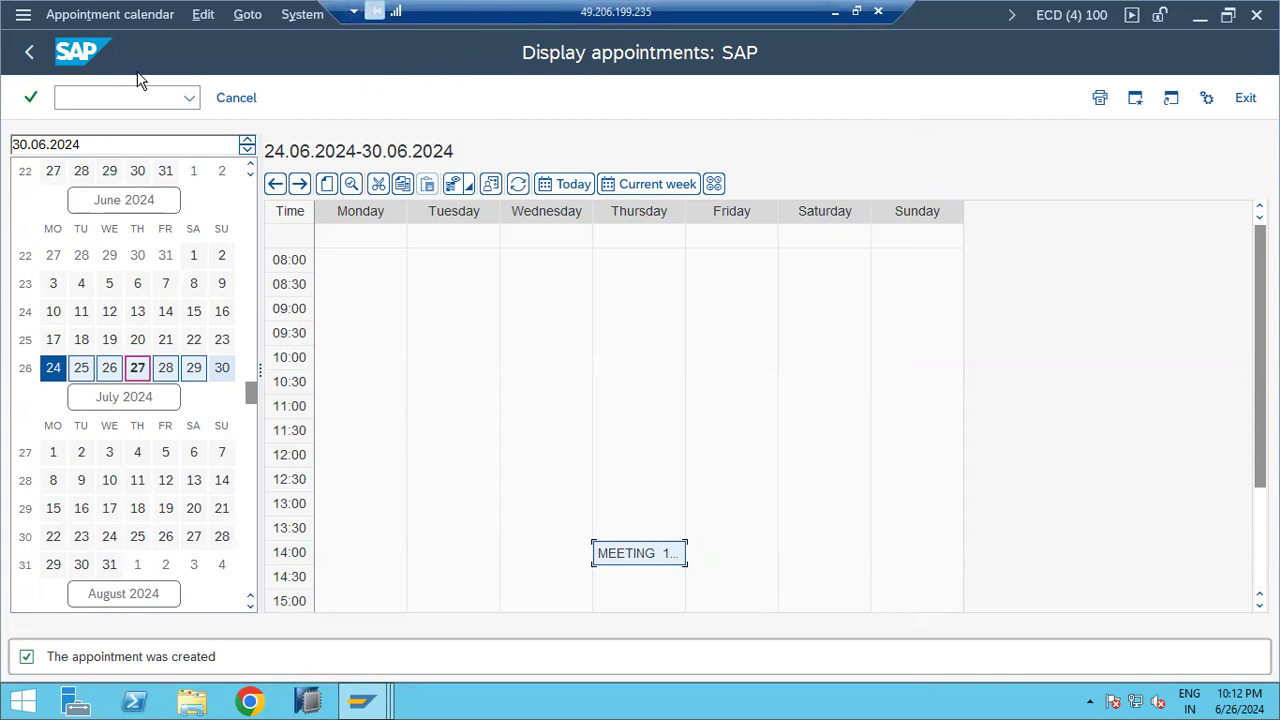
left_click(29, 54)
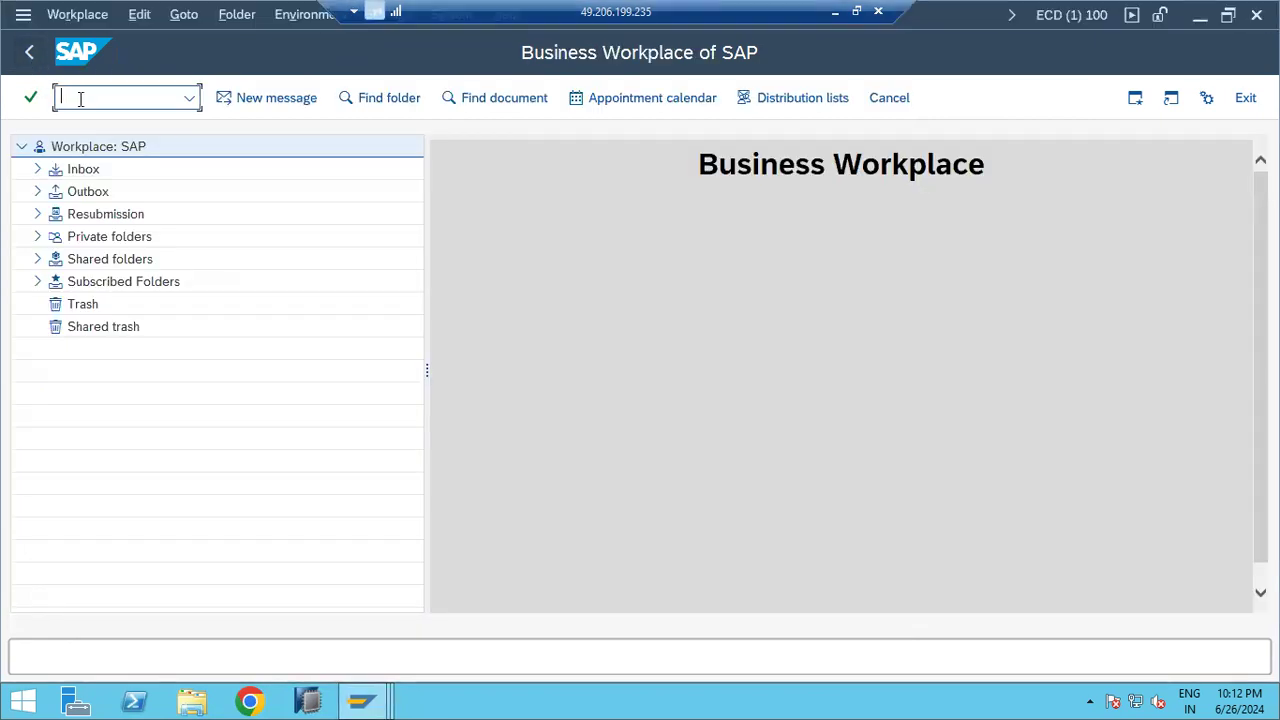
Step: List the unread inbox documents and open the 'Cannot be sent: test mail p23' notice
type("so")
left_click(37, 171)
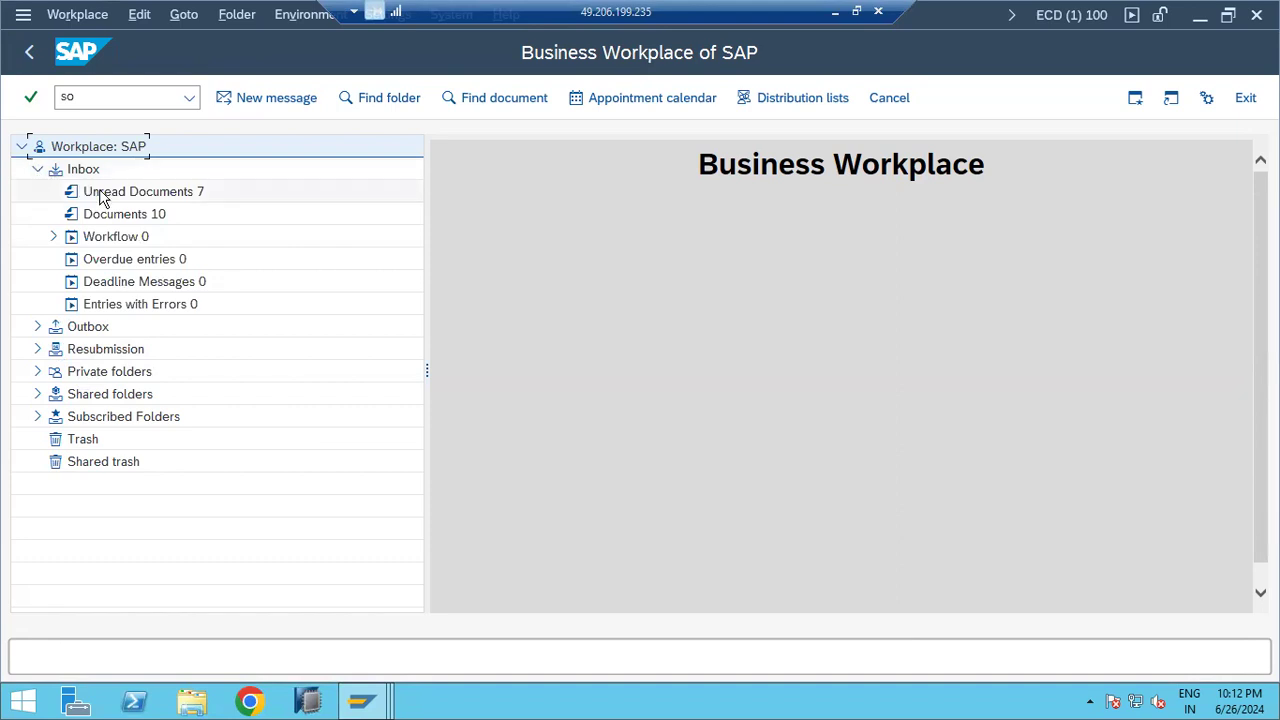
left_click(100, 193)
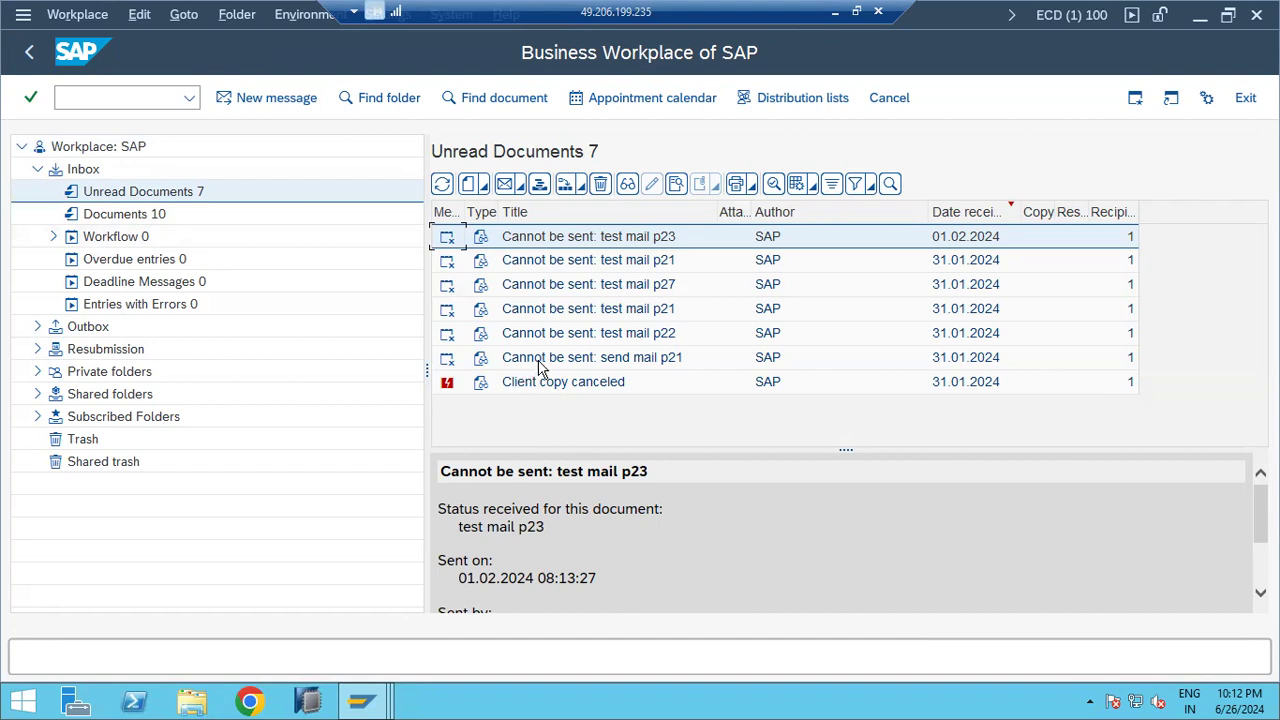
double_click(578, 238)
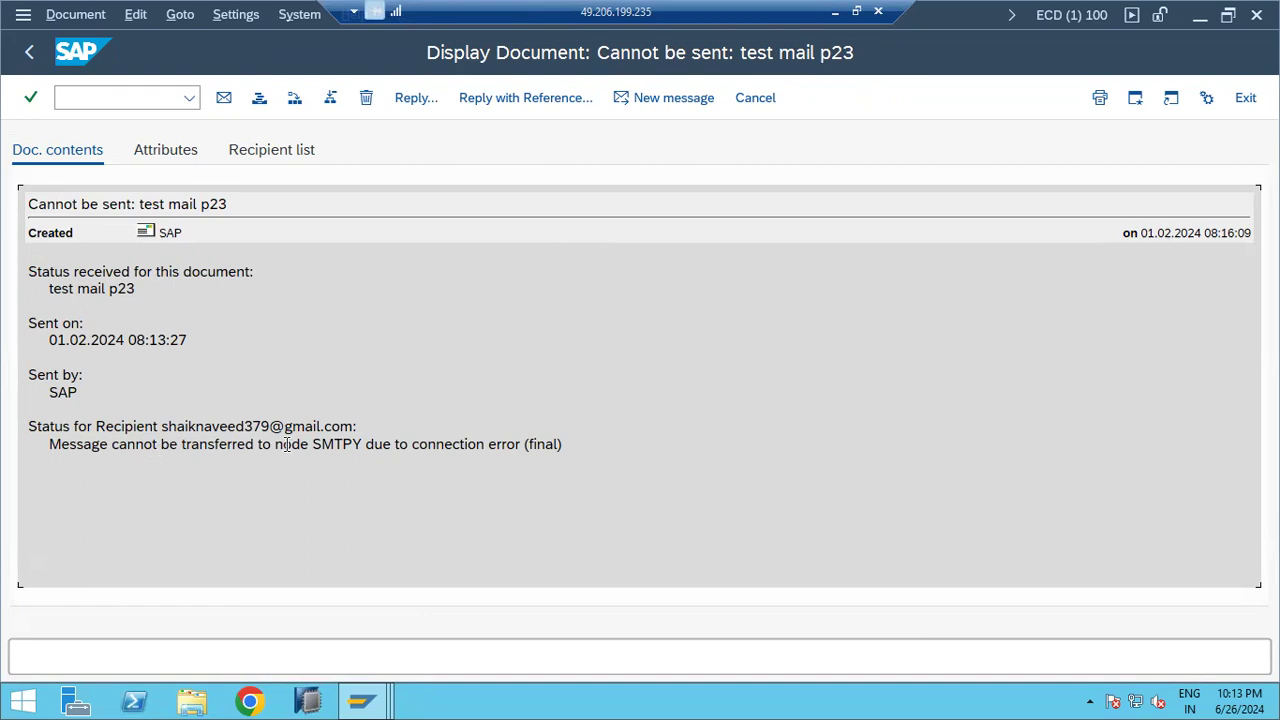
left_click(28, 56)
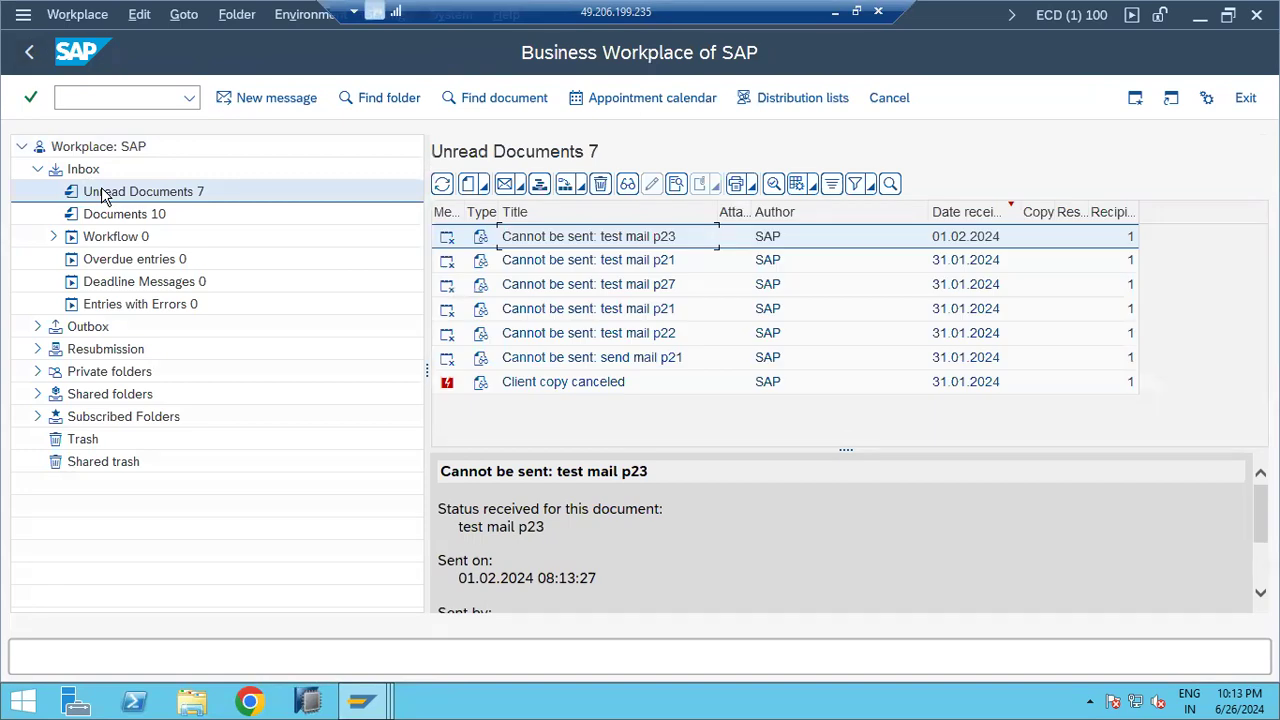
Step: Expand and collapse the Workflow and Outbox folders, then leave the Business Workplace
left_click(54, 236)
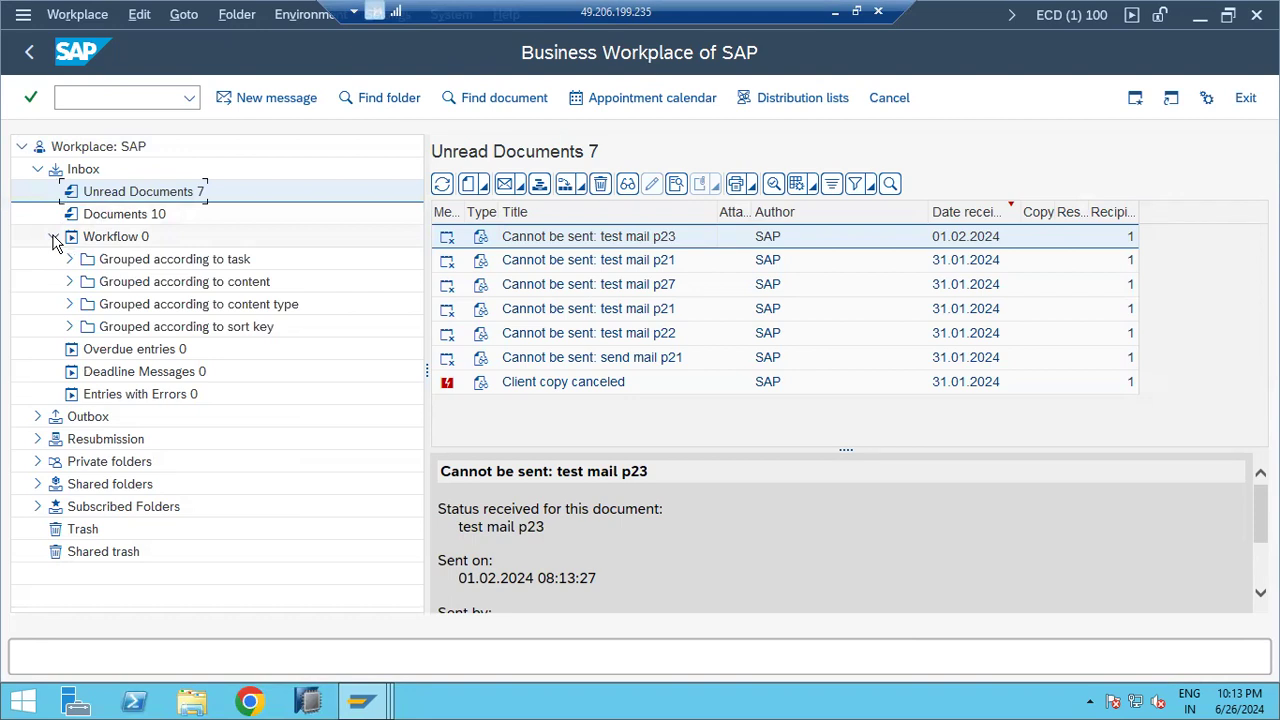
left_click(54, 238)
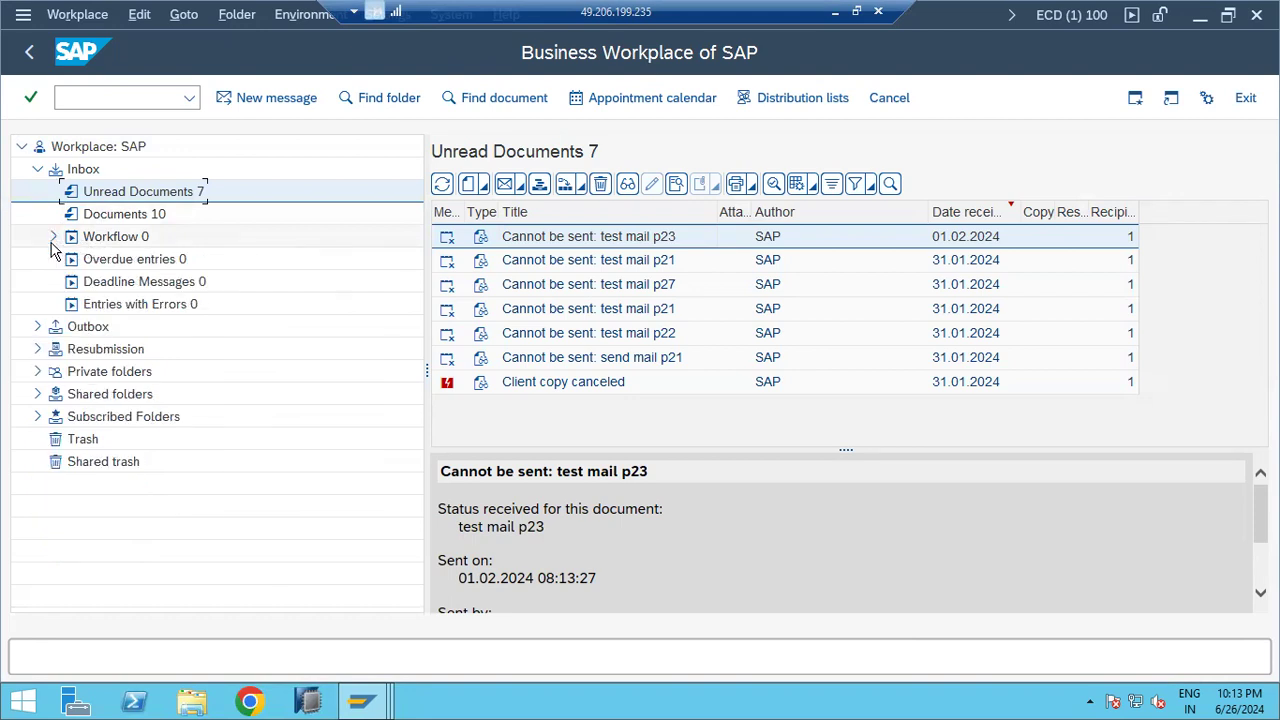
left_click(54, 238)
left_click(54, 237)
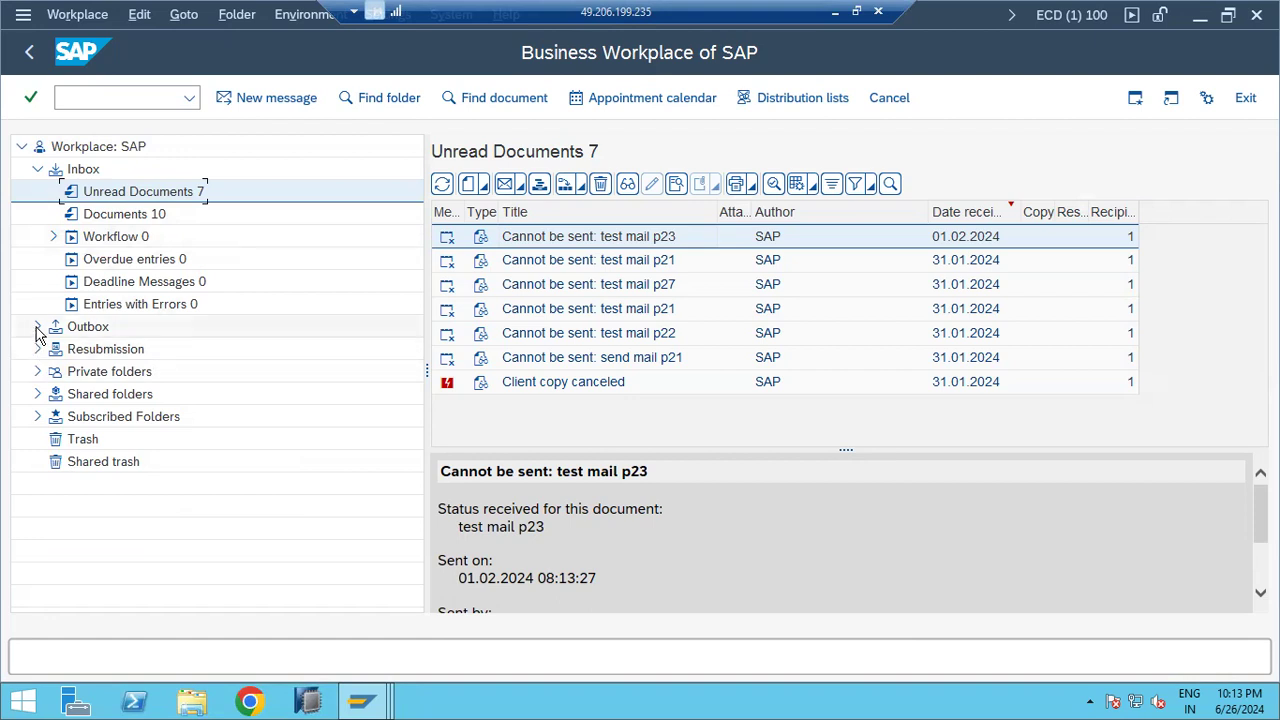
left_click(37, 328)
left_click(37, 329)
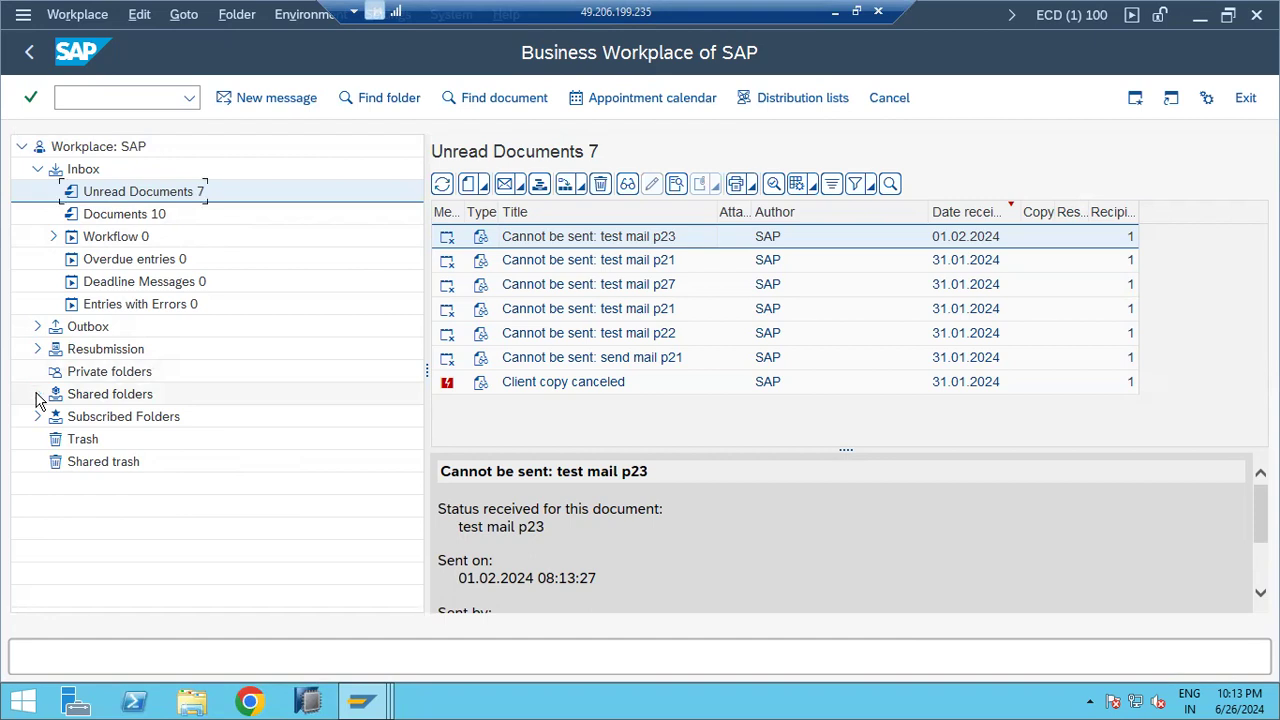
left_click(28, 57)
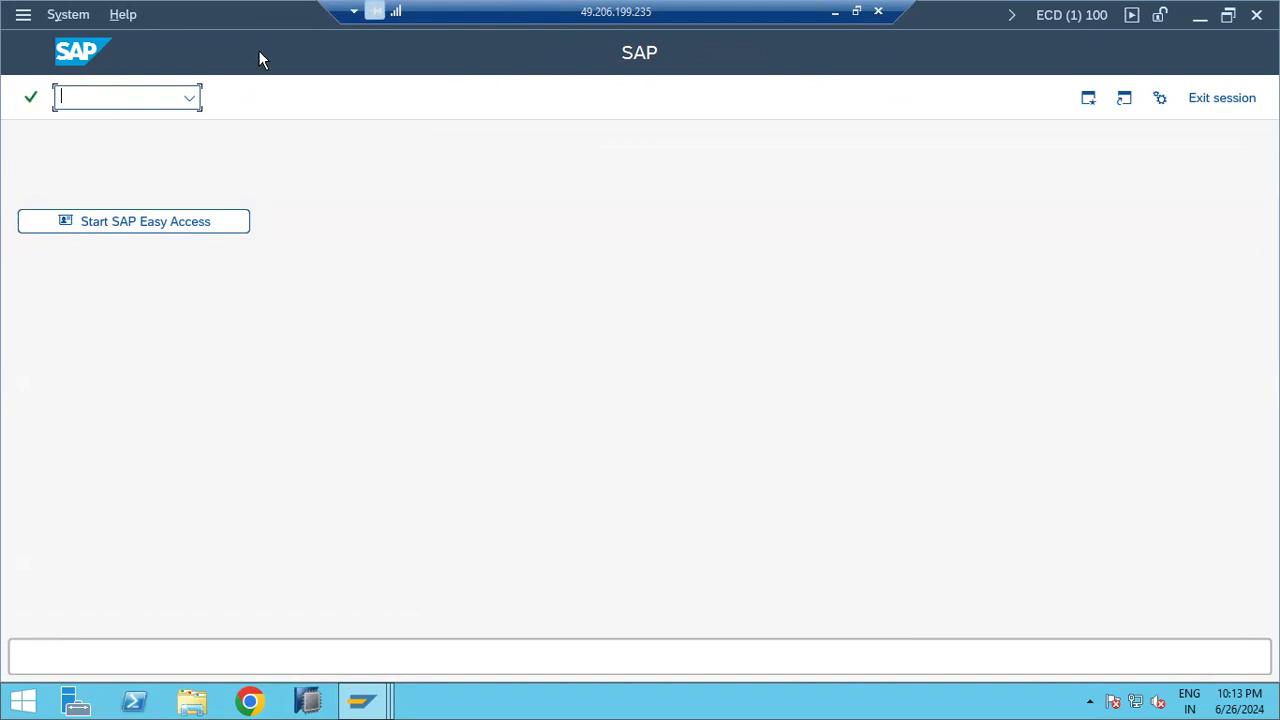
Step: Glance at the Paint notes, then bring the SAP session back to the front
left_click(834, 12)
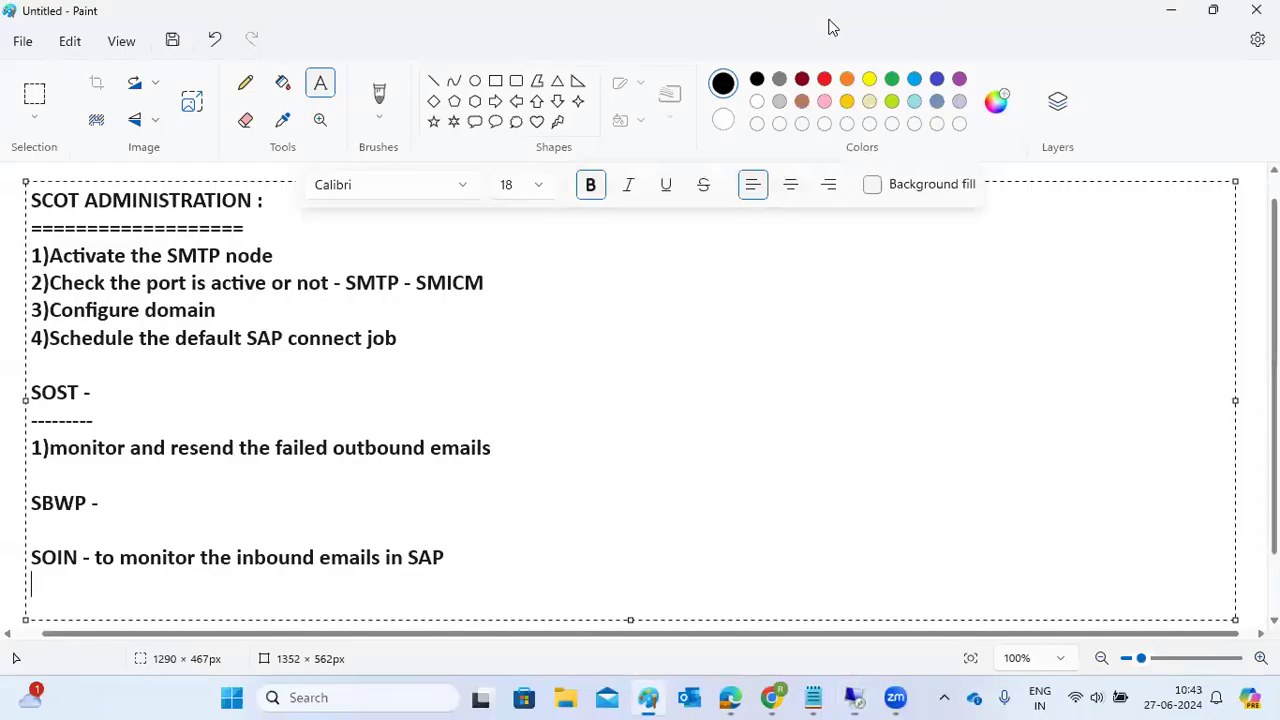
mouse_move(815, 697)
left_click(853, 634)
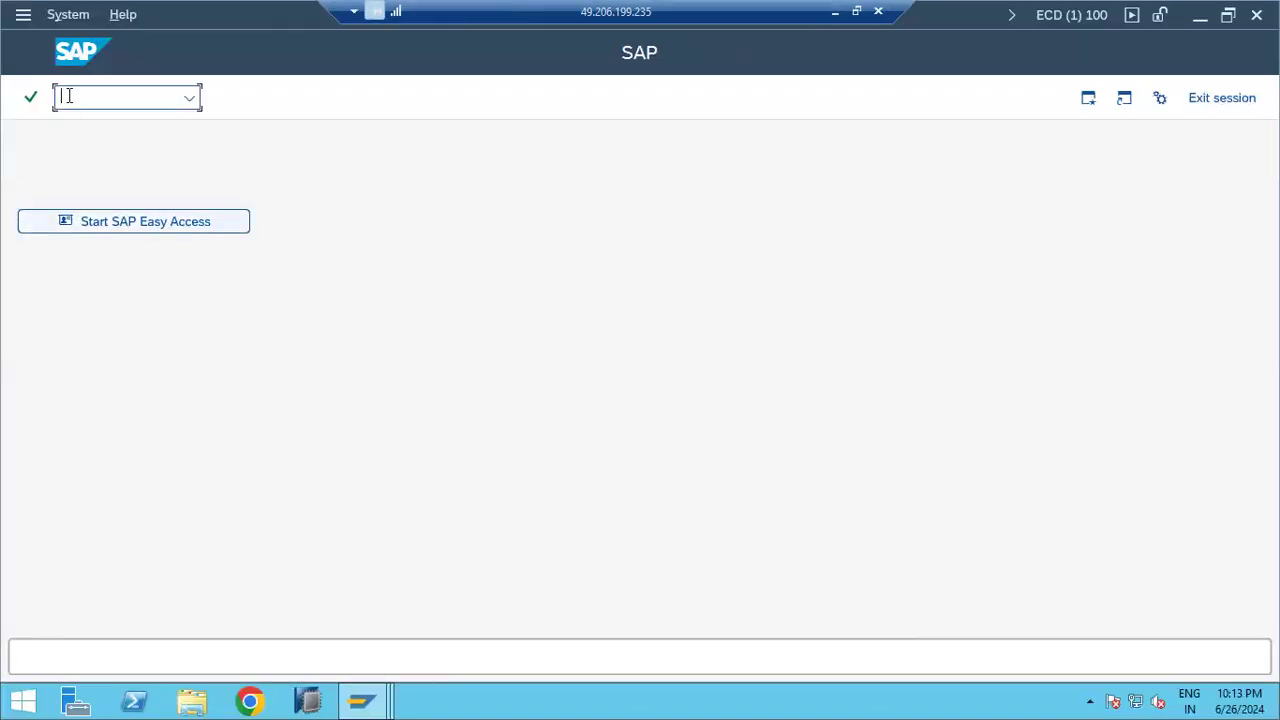
Step: Point out the SCOT, SOIN and SOST lines in Paint, commit the text, then switch to Zoom
left_click(829, 13)
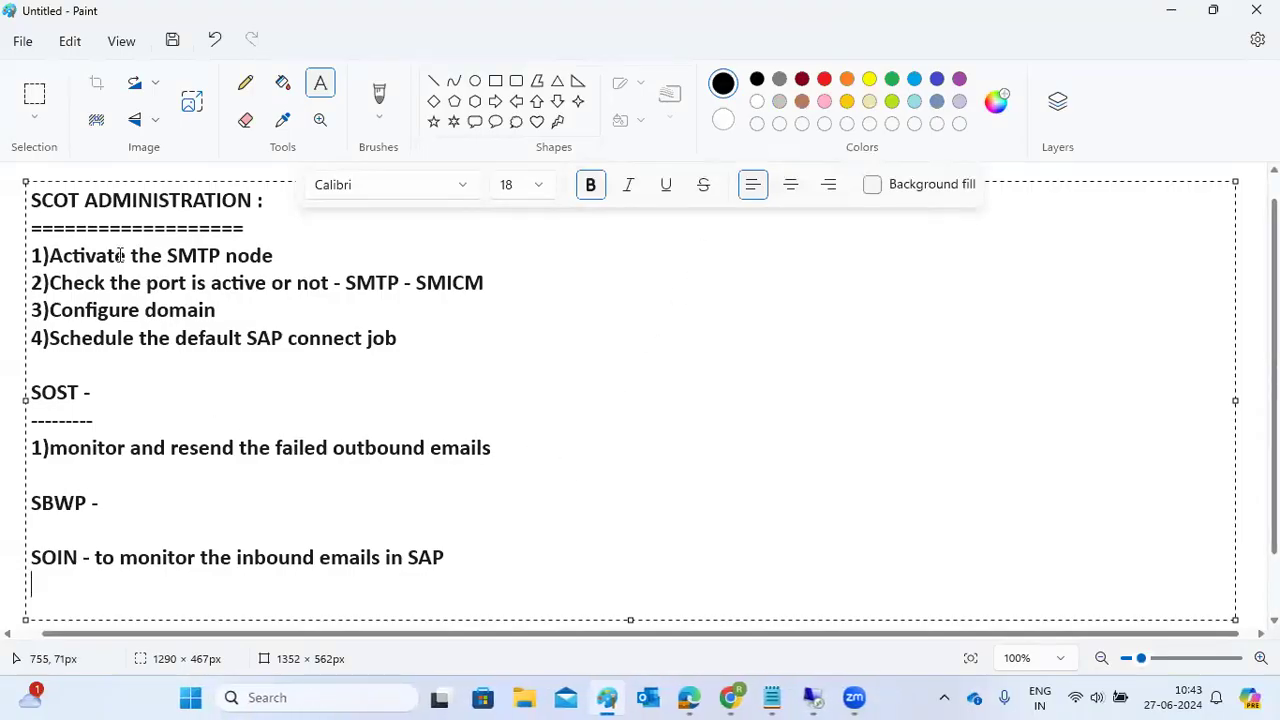
left_click(100, 204)
left_click_drag(104, 210, 94, 505)
left_click(94, 505)
left_click_drag(90, 557, 13, 564)
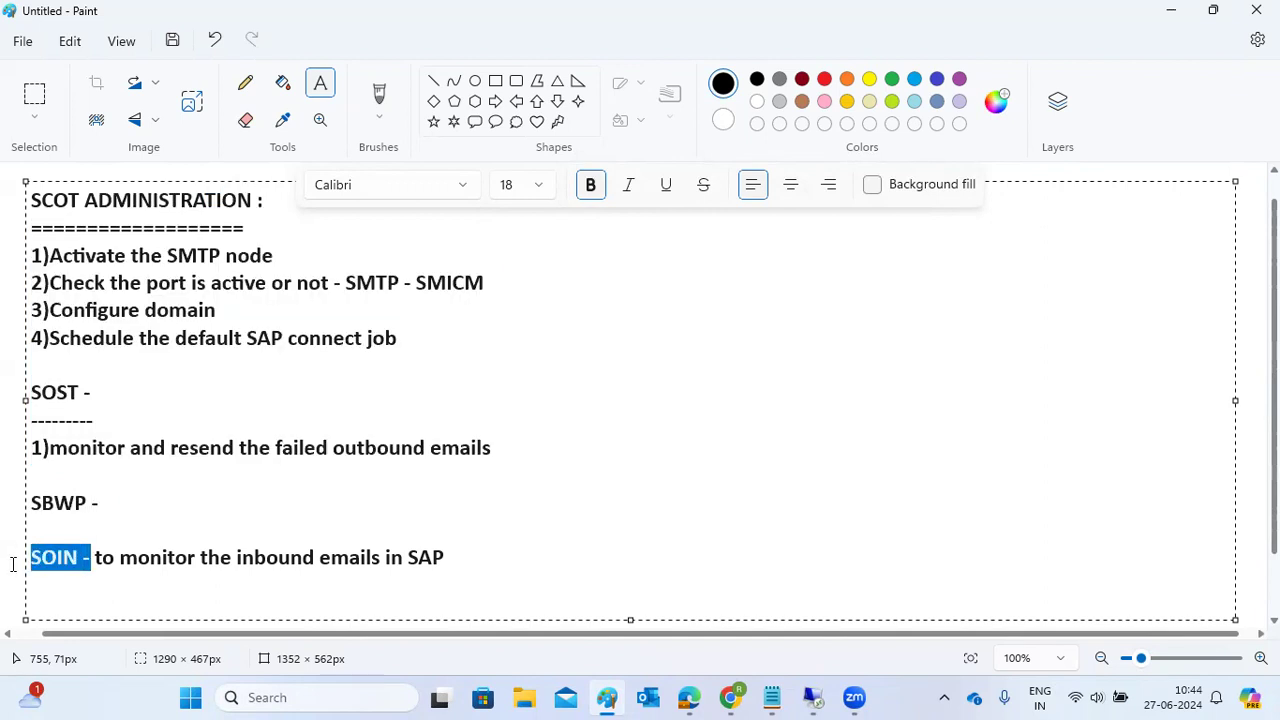
left_click_drag(44, 421, 97, 421)
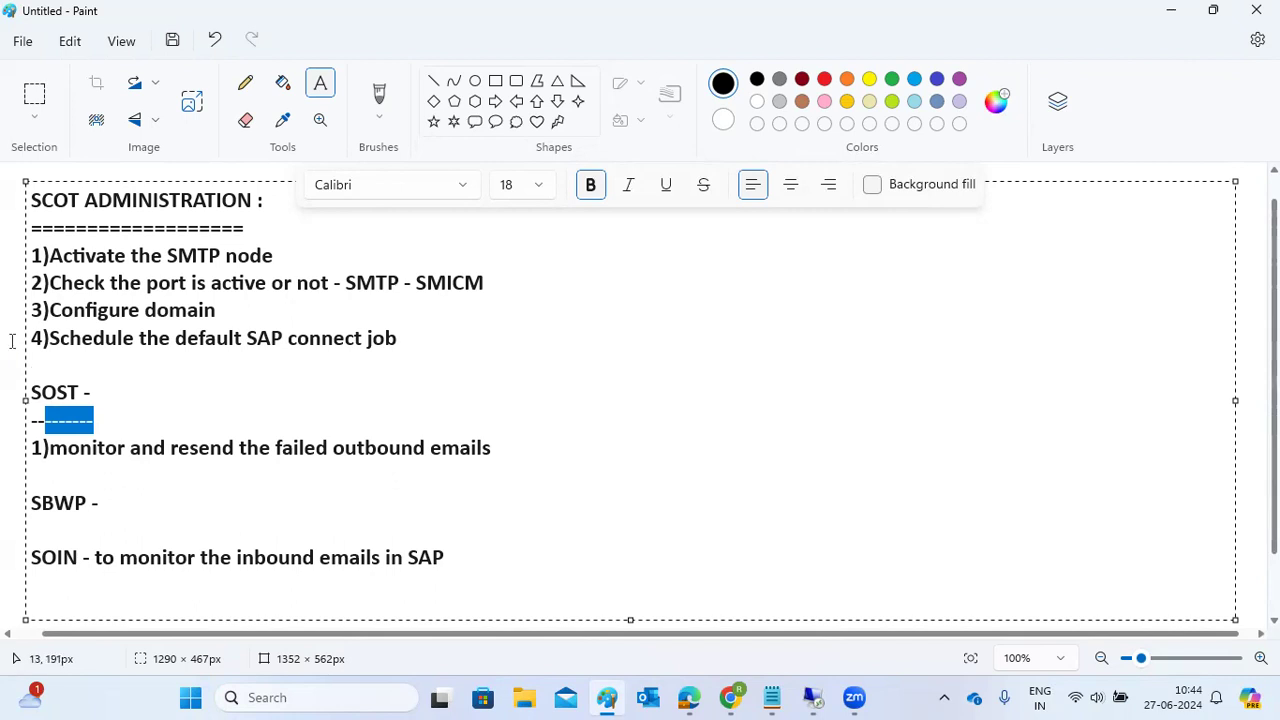
left_click(12, 341)
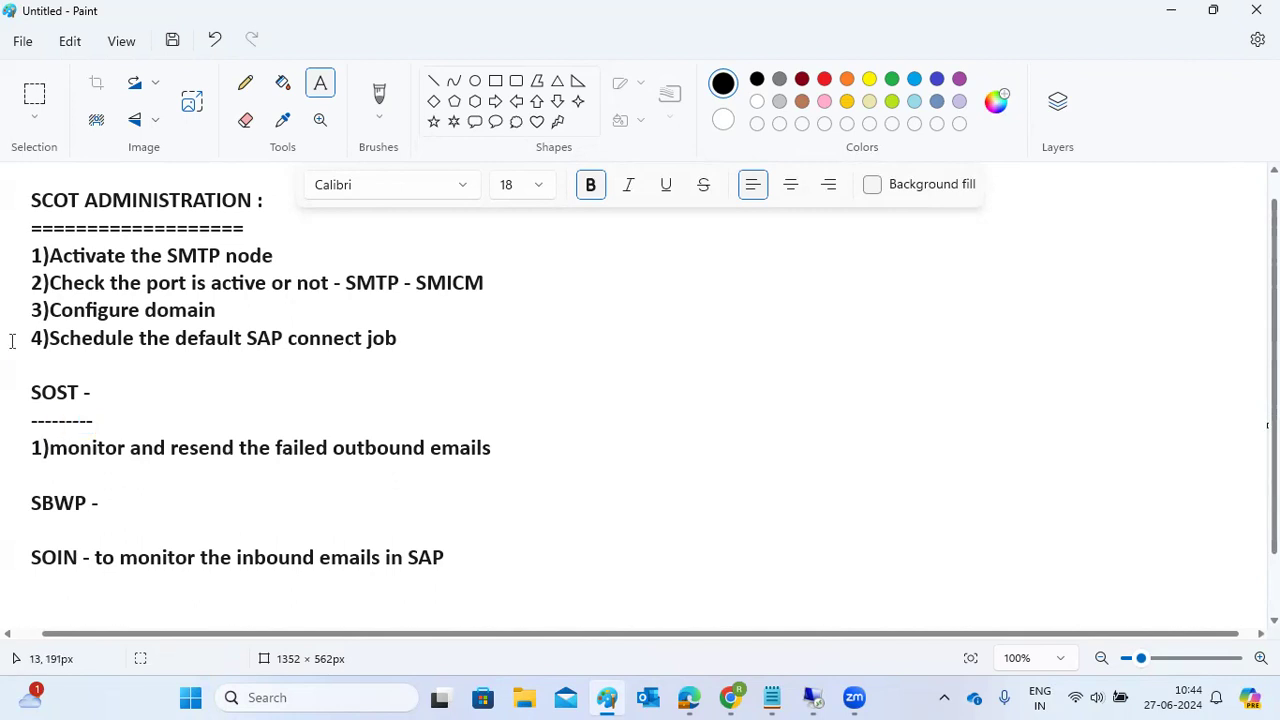
mouse_move(857, 699)
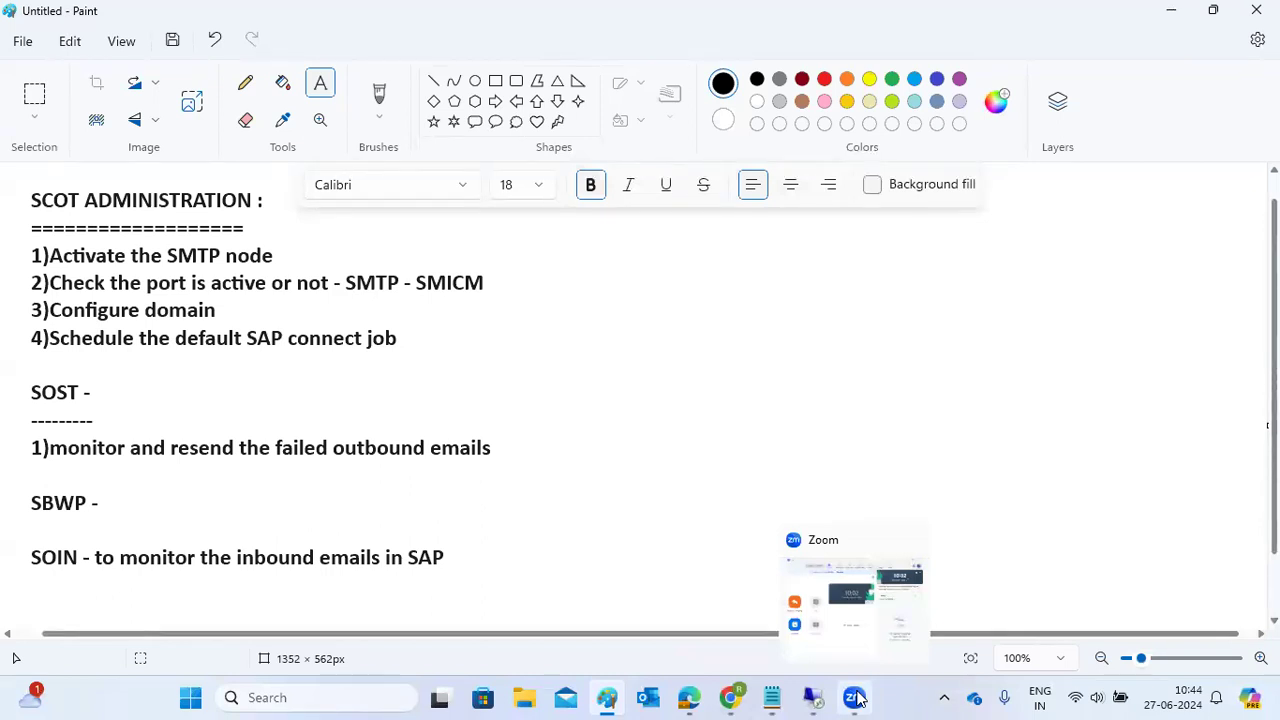
left_click(857, 699)
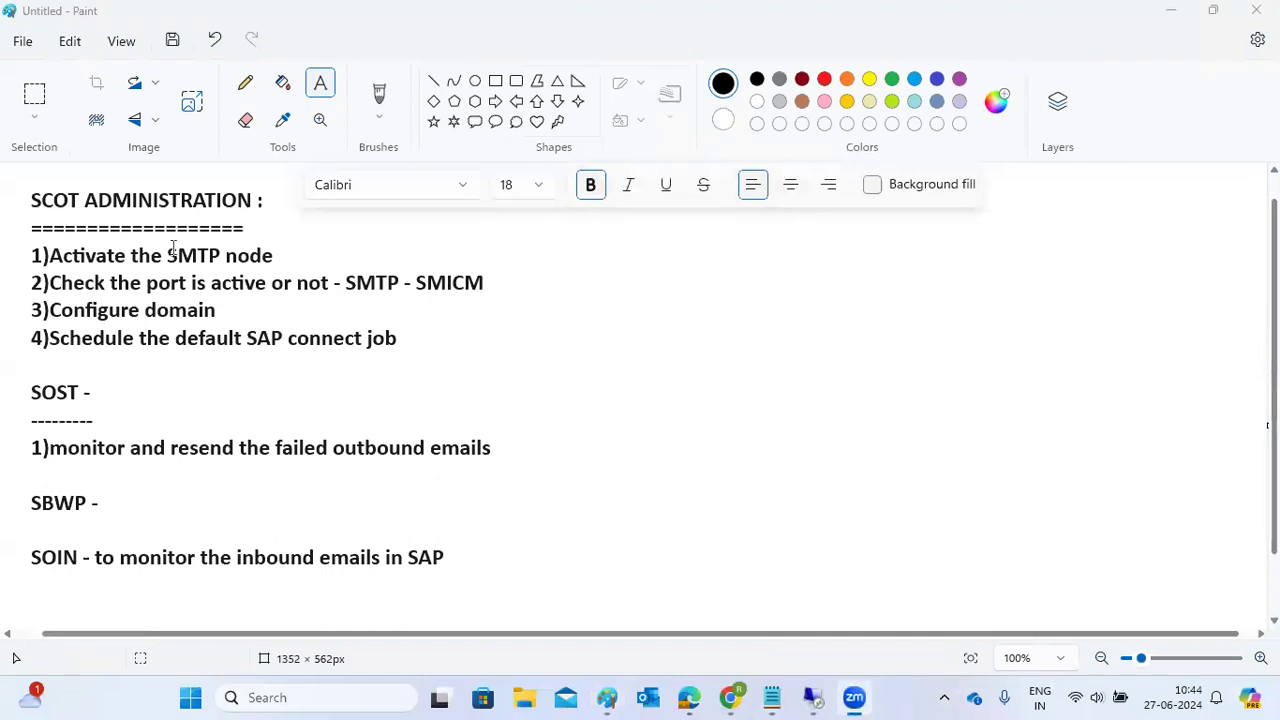